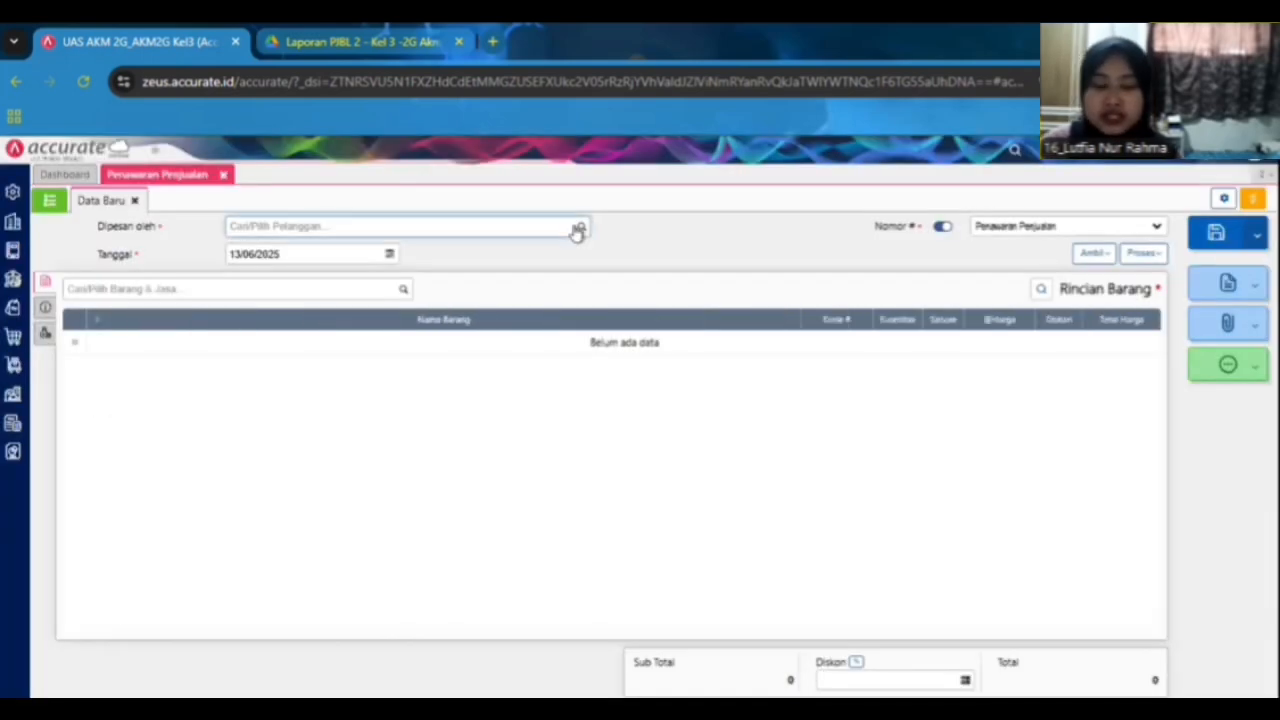
Choose the customer named in the case as the quotation's customer and paste 11/01/2025 as the quotation date.
{"action": "left_click", "coordinate": [578, 229]}
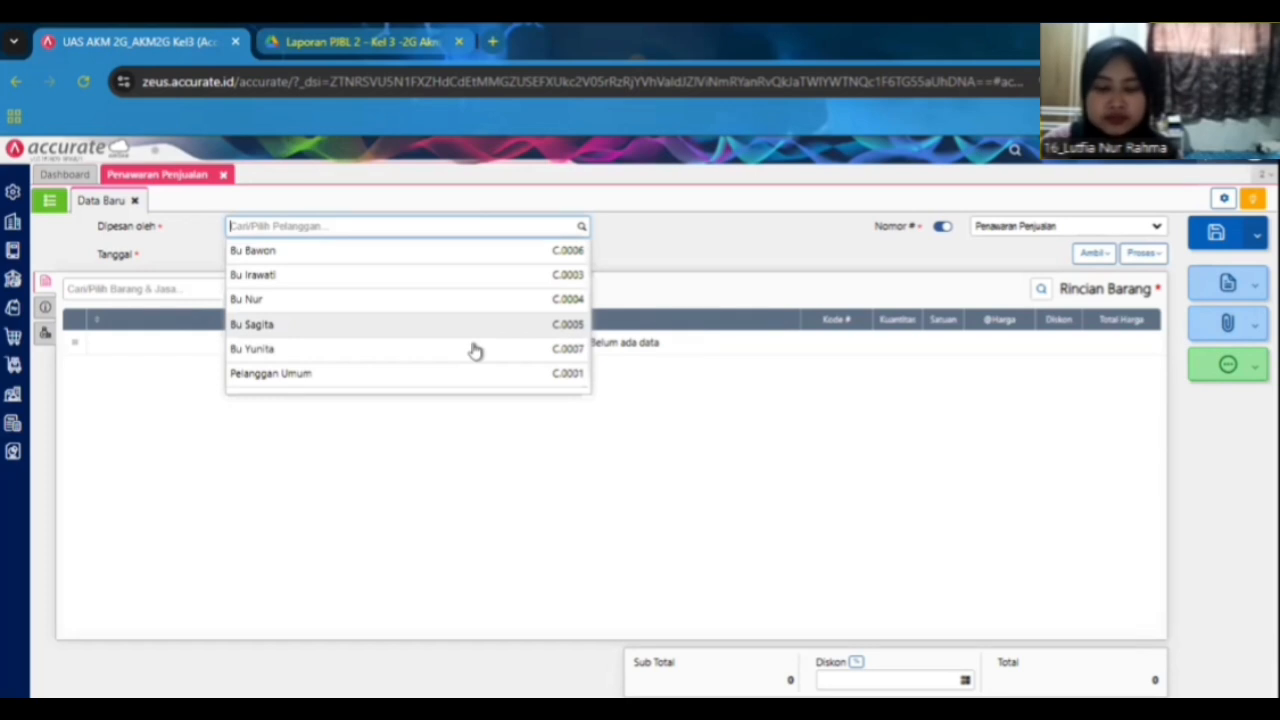
{"action": "left_click", "coordinate": [475, 349]}
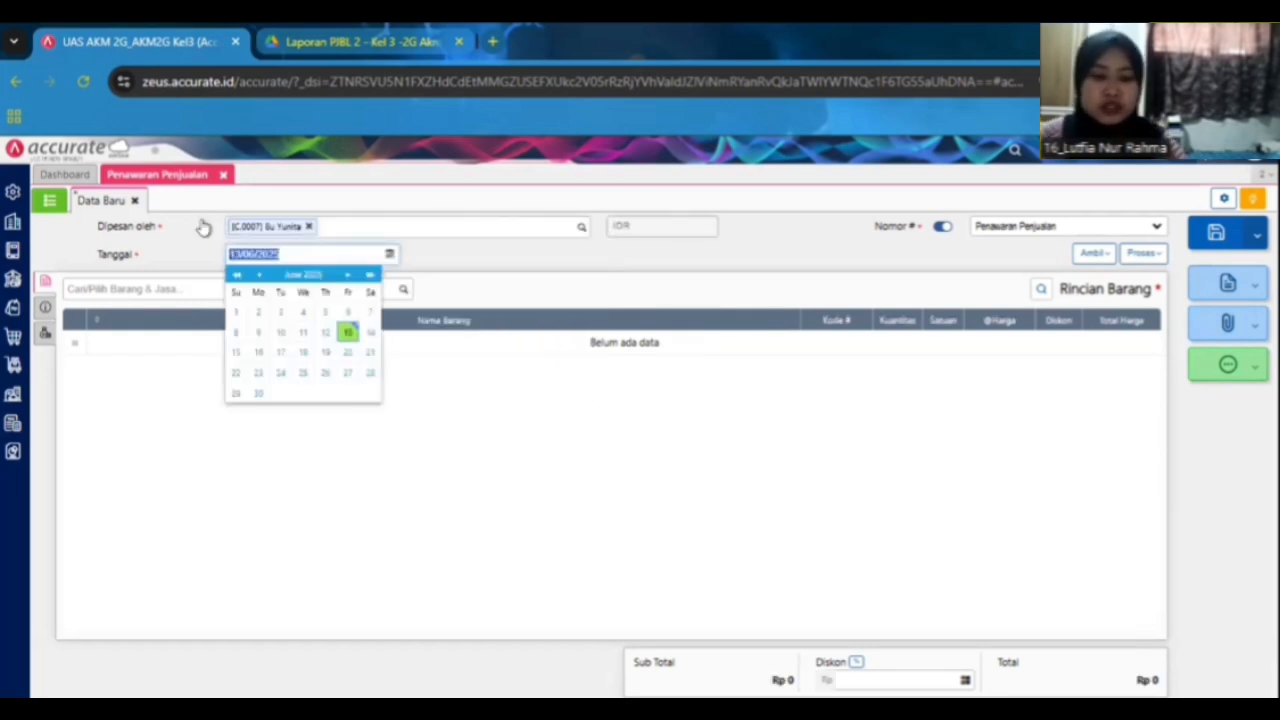
{"action": "type", "text": "11/01/2025"}
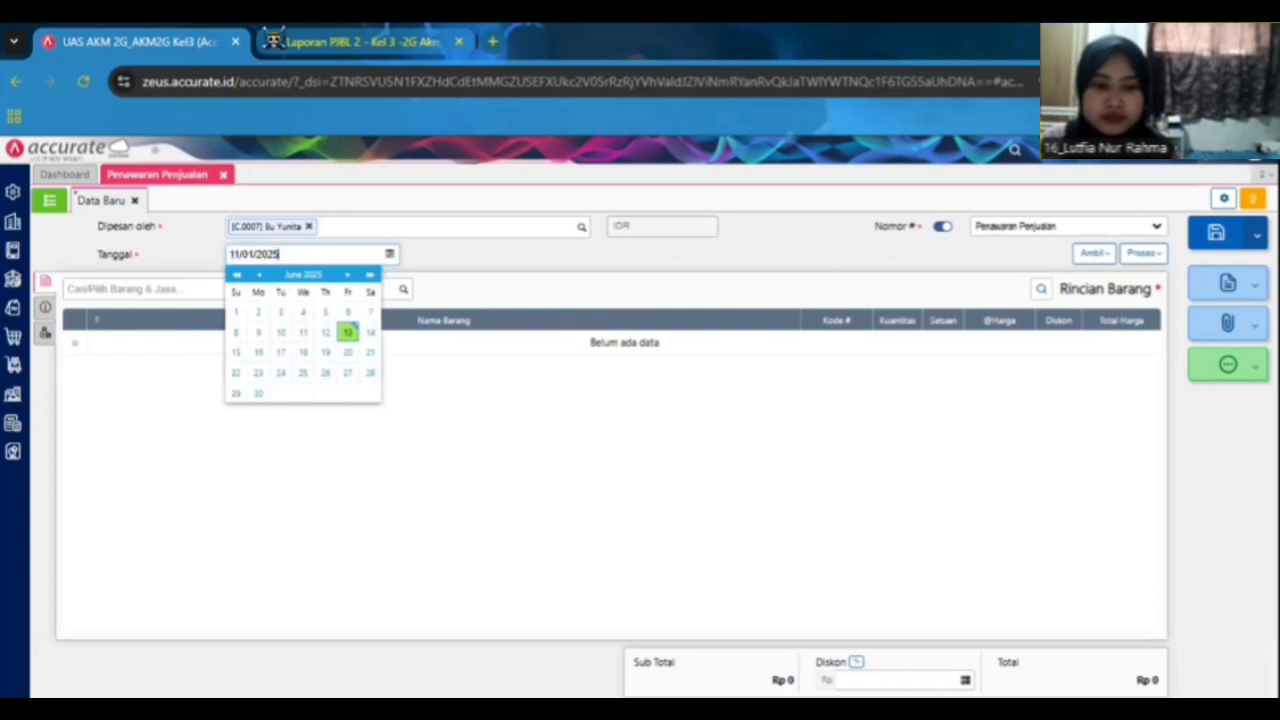
{"action": "left_click", "coordinate": [304, 40]}
{"action": "left_click", "coordinate": [150, 42]}
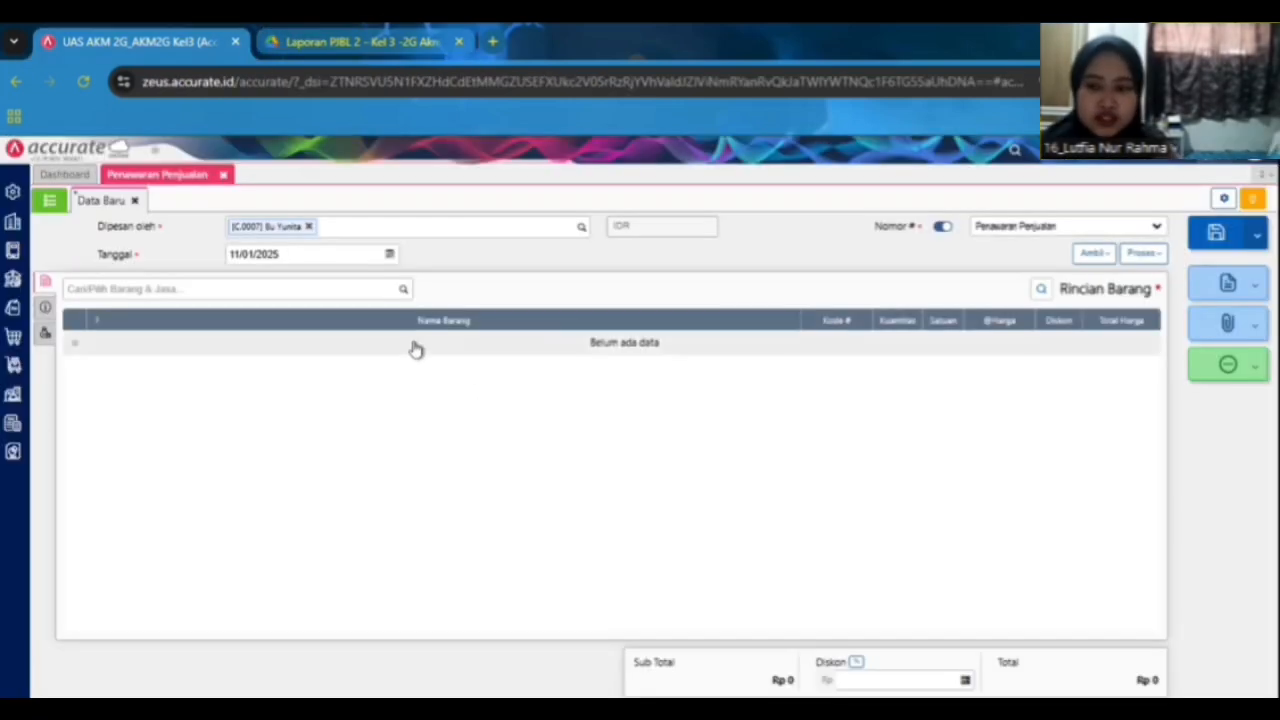
Add Beras Raja Lele to the quotation's item details with a quantity of 68.
{"action": "left_click", "coordinate": [358, 40]}
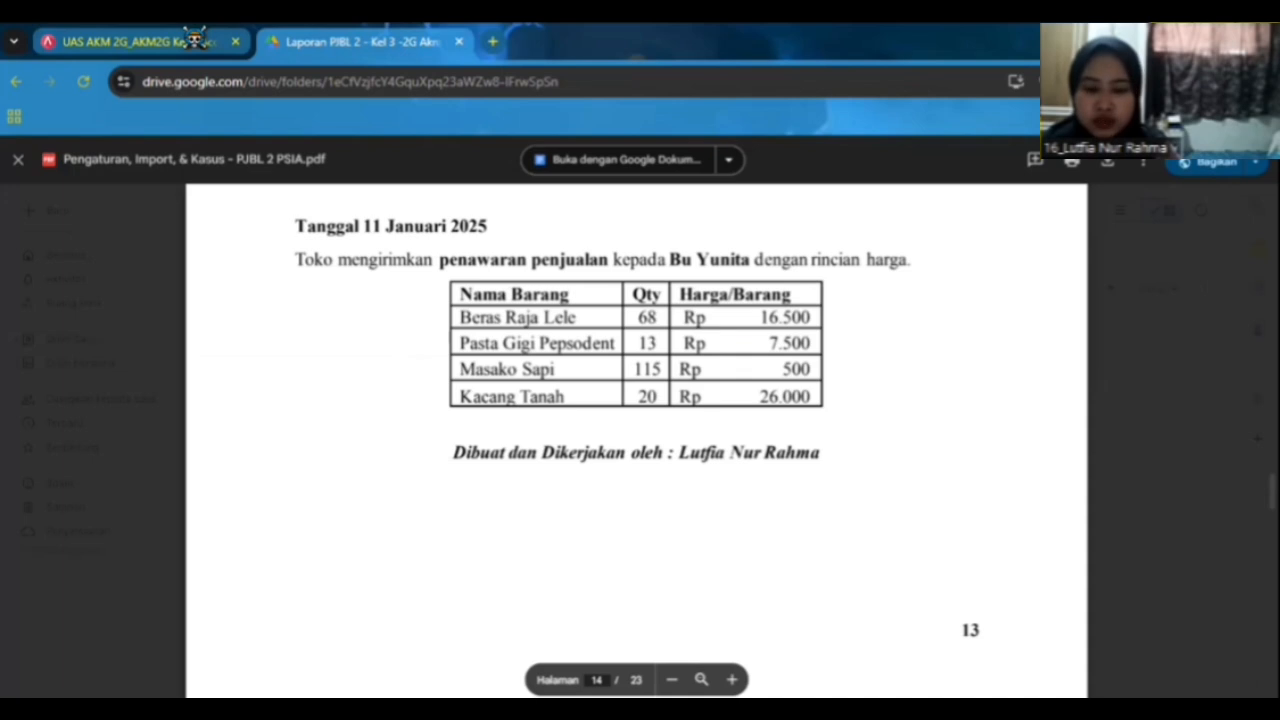
{"action": "left_click", "coordinate": [195, 40]}
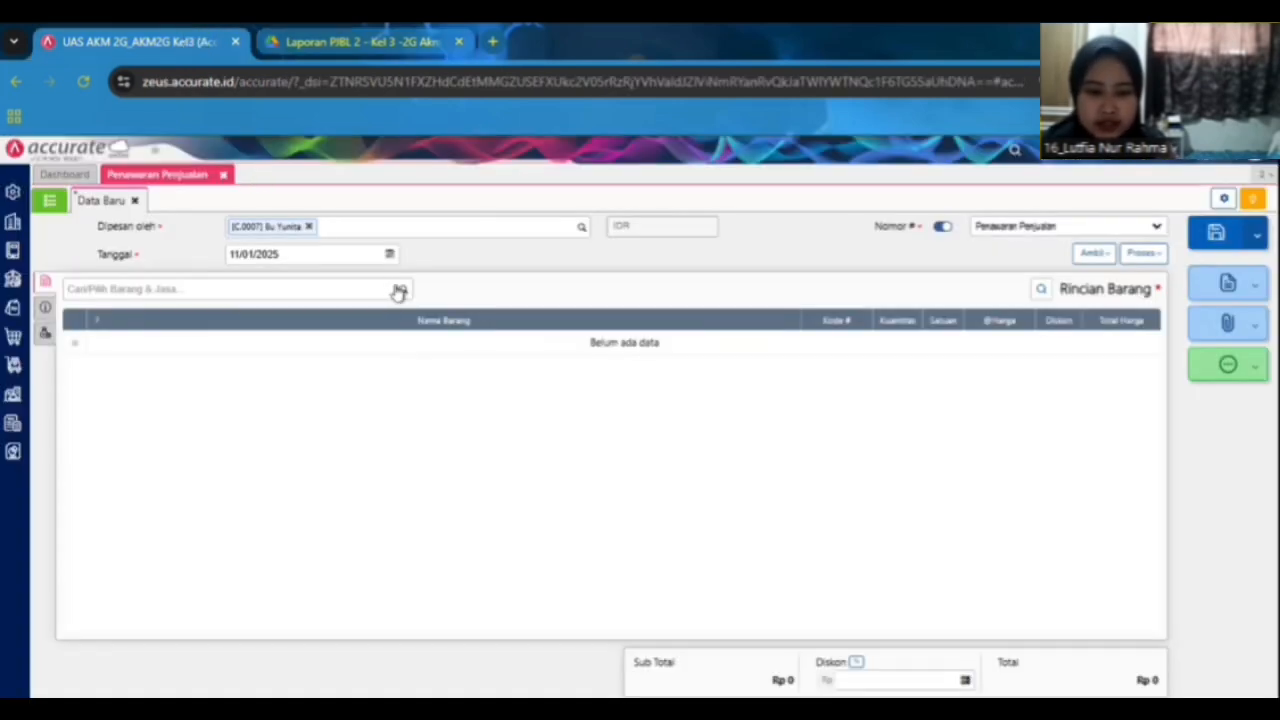
{"action": "left_click", "coordinate": [399, 291]}
{"action": "left_click", "coordinate": [329, 334]}
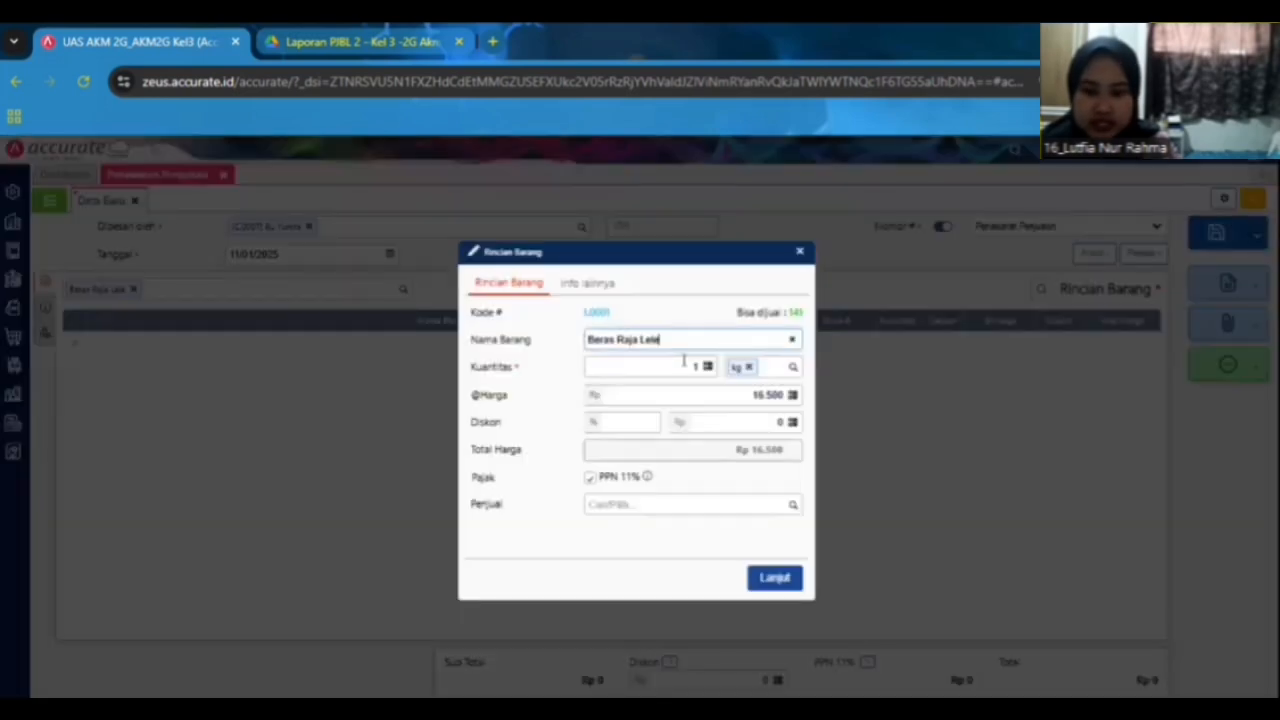
{"action": "left_click", "coordinate": [684, 366]}
{"action": "type", "text": "60"}
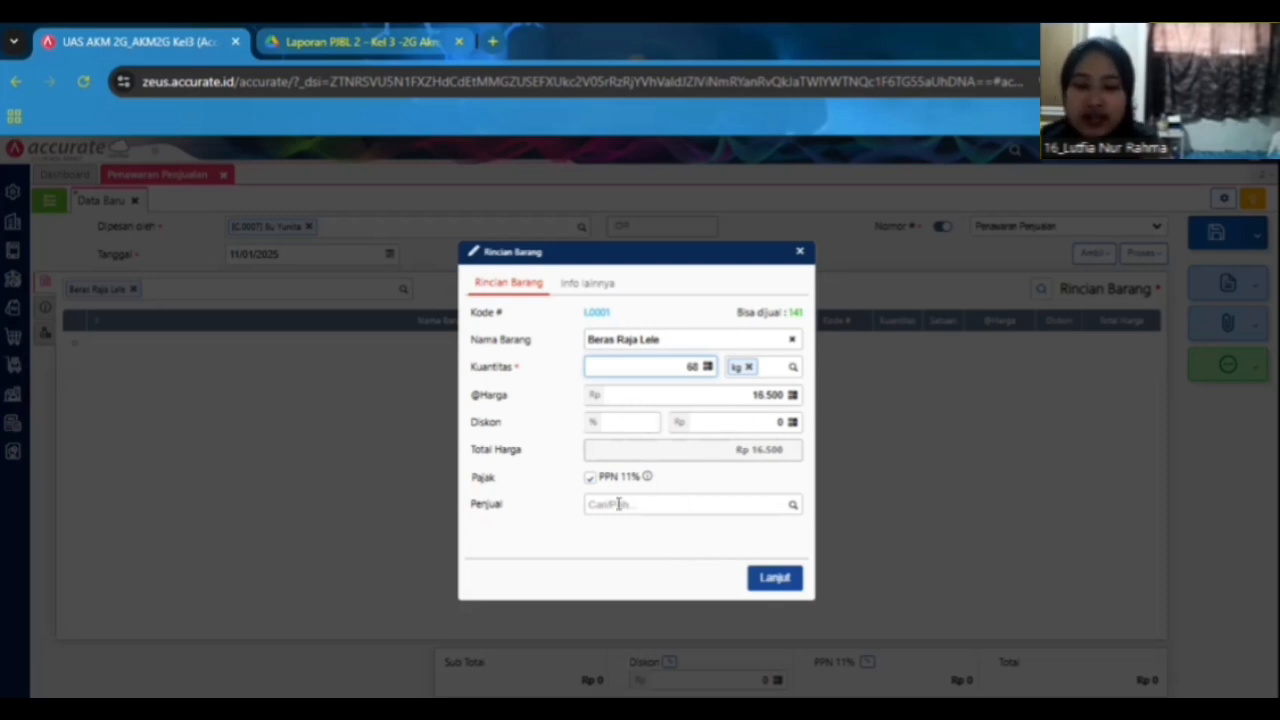
{"action": "left_click", "coordinate": [776, 580]}
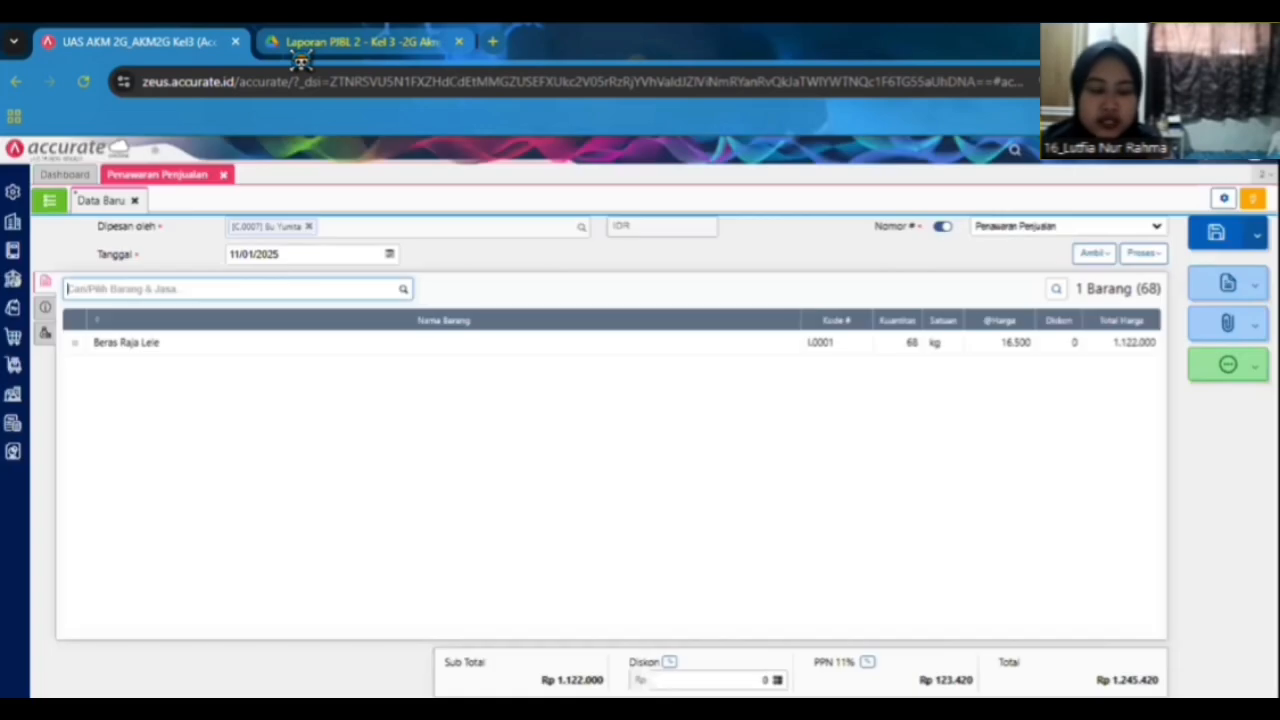
Add Pasta Gigi Pepsodent to the item details with a quantity of 13.
{"action": "left_click", "coordinate": [301, 52]}
{"action": "left_click", "coordinate": [130, 40]}
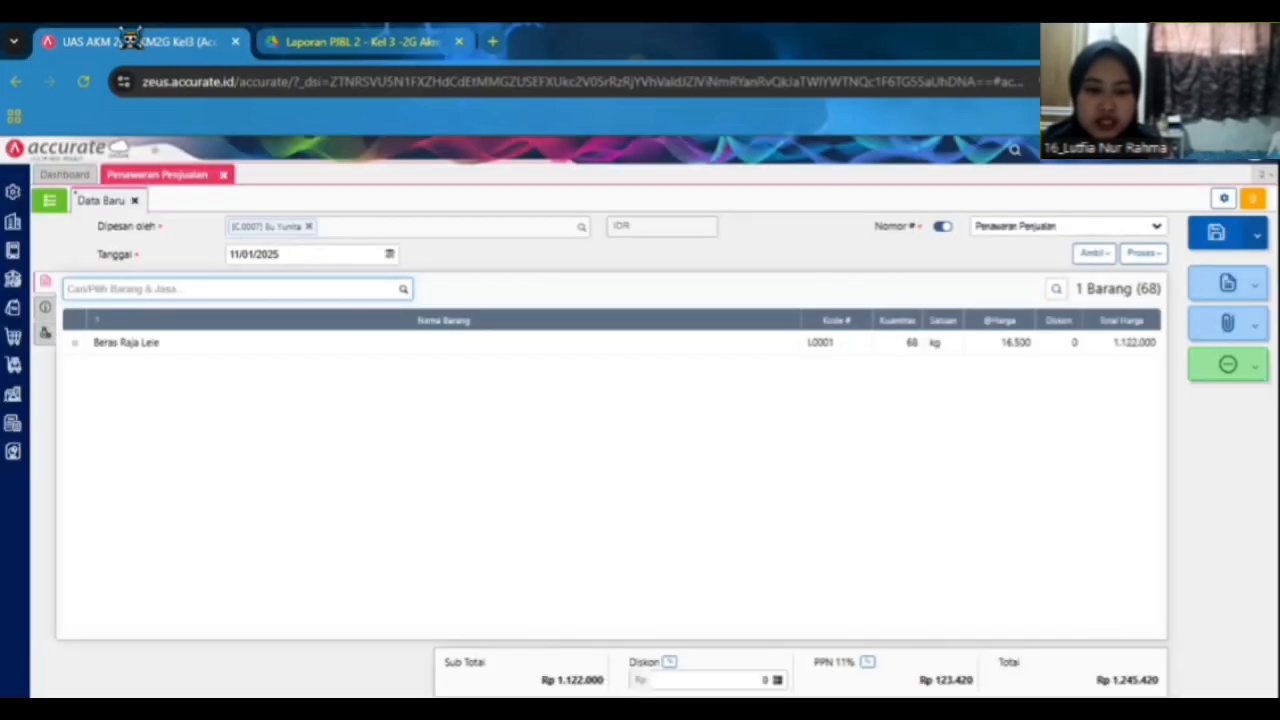
{"action": "type", "text": "pep"}
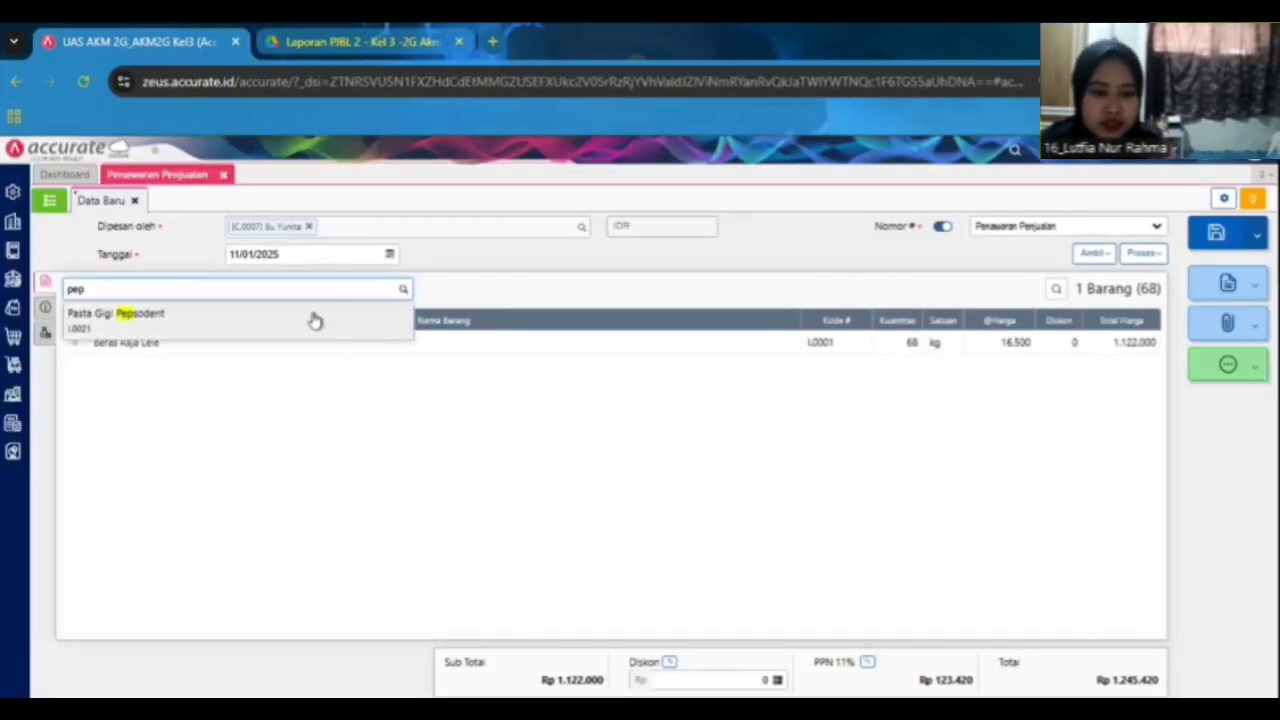
{"action": "key", "text": "Return"}
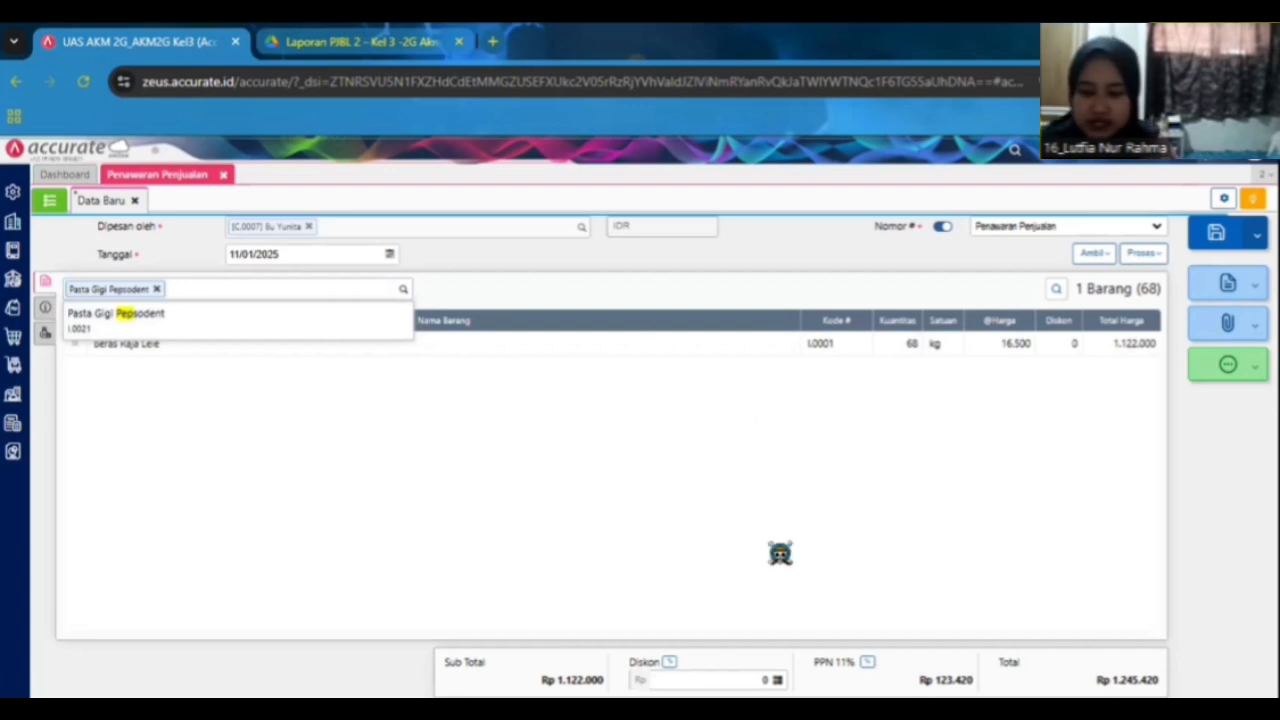
{"action": "type", "text": "13"}
{"action": "left_click", "coordinate": [760, 579]}
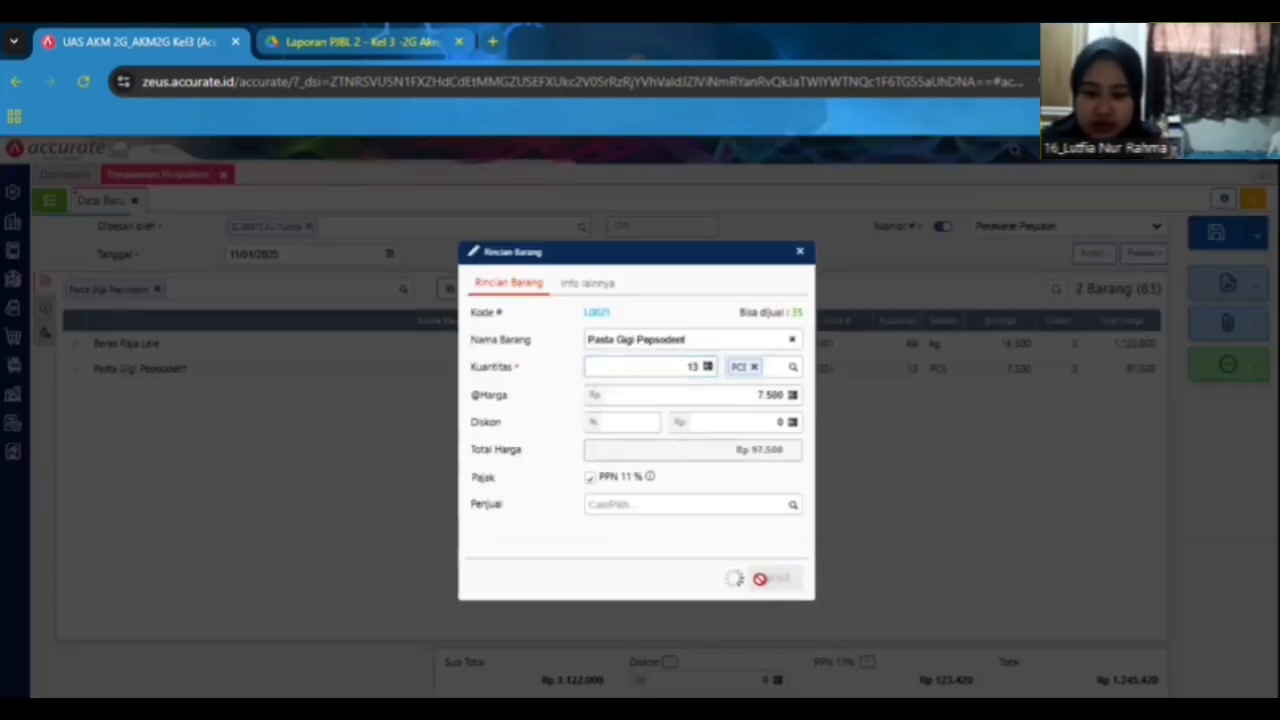
Add Masako Sapi to the item details with a quantity of 115.
{"action": "left_click", "coordinate": [283, 41]}
{"action": "left_click", "coordinate": [162, 38]}
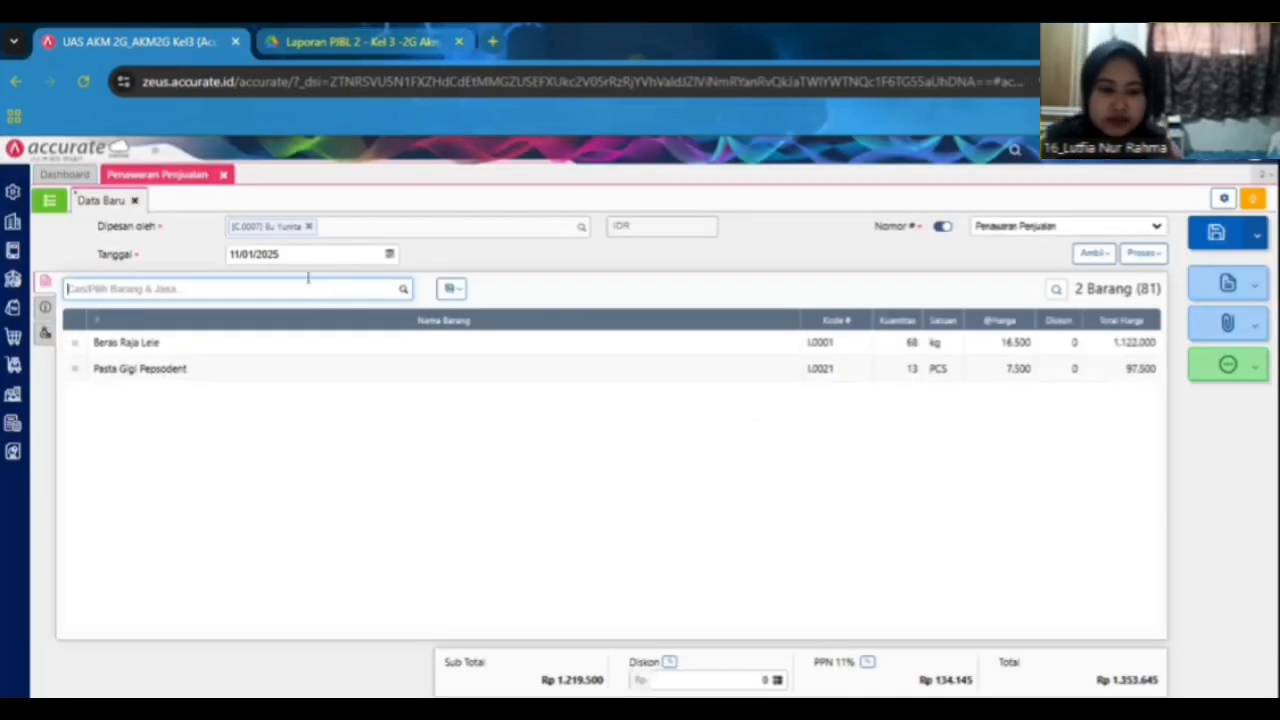
{"action": "type", "text": "masak"}
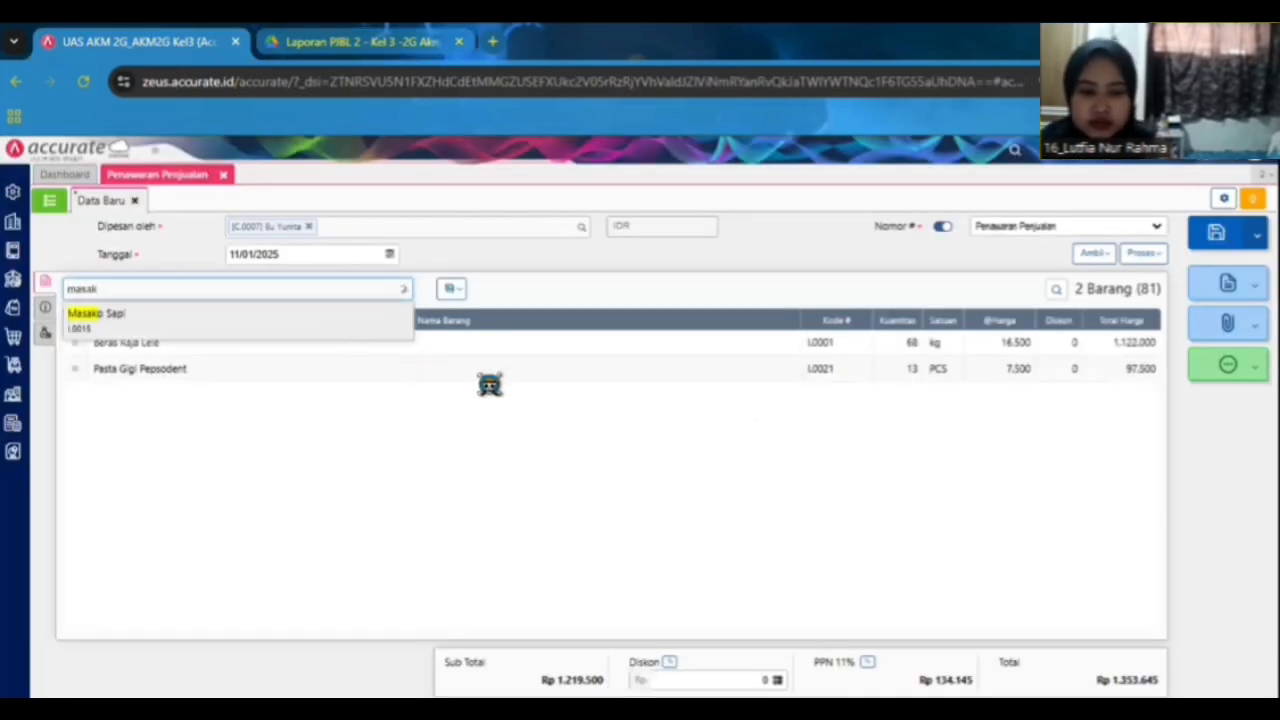
{"action": "key", "text": "Return"}
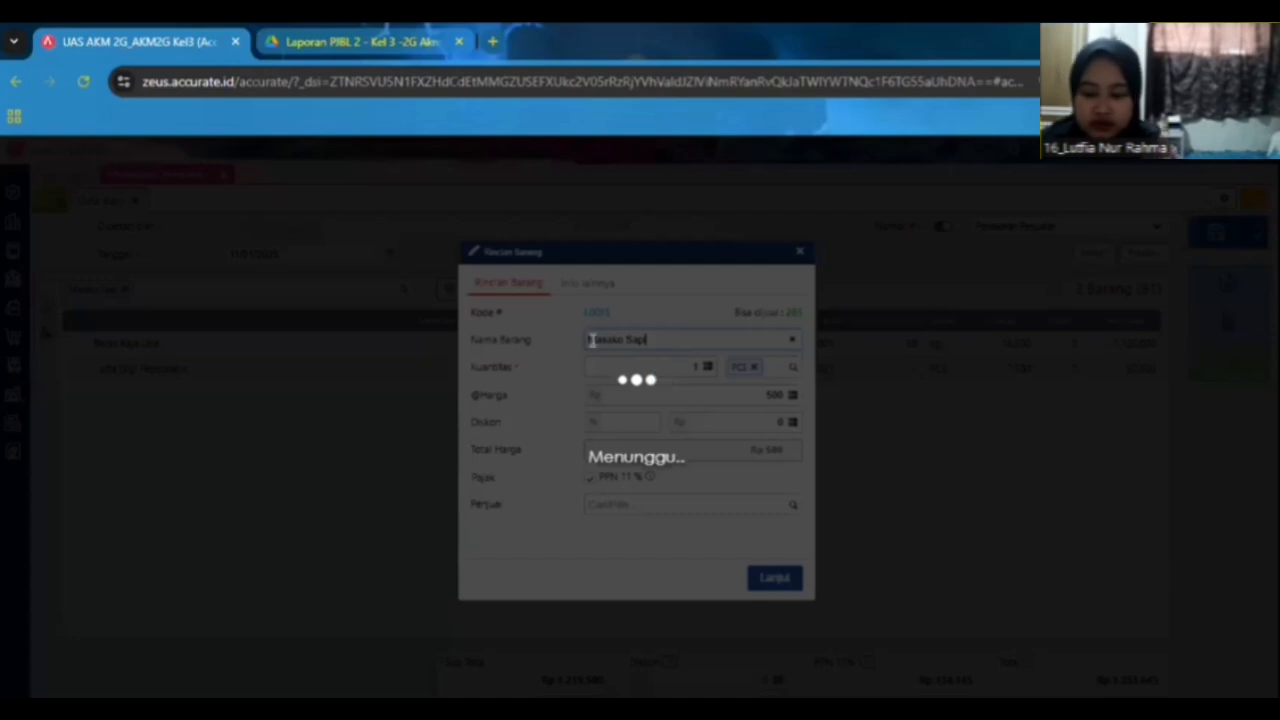
{"action": "key", "text": "Tab"}
{"action": "type", "text": "115"}
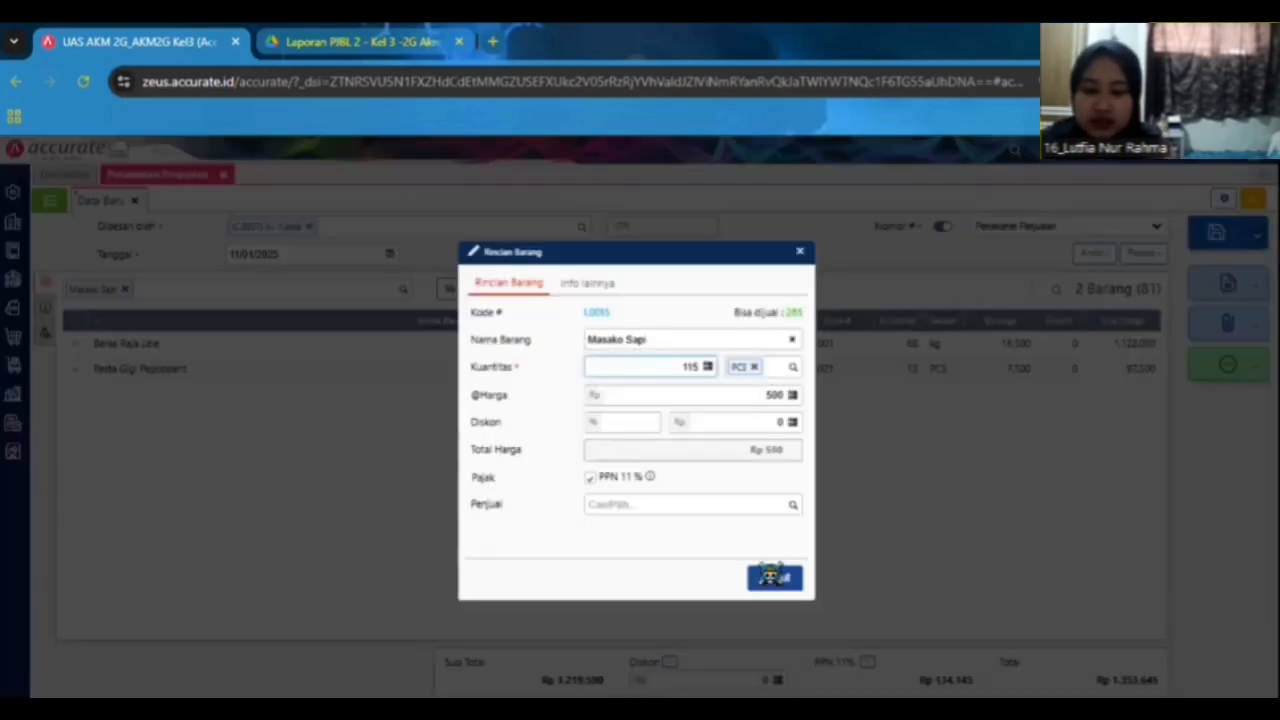
{"action": "left_click", "coordinate": [771, 592]}
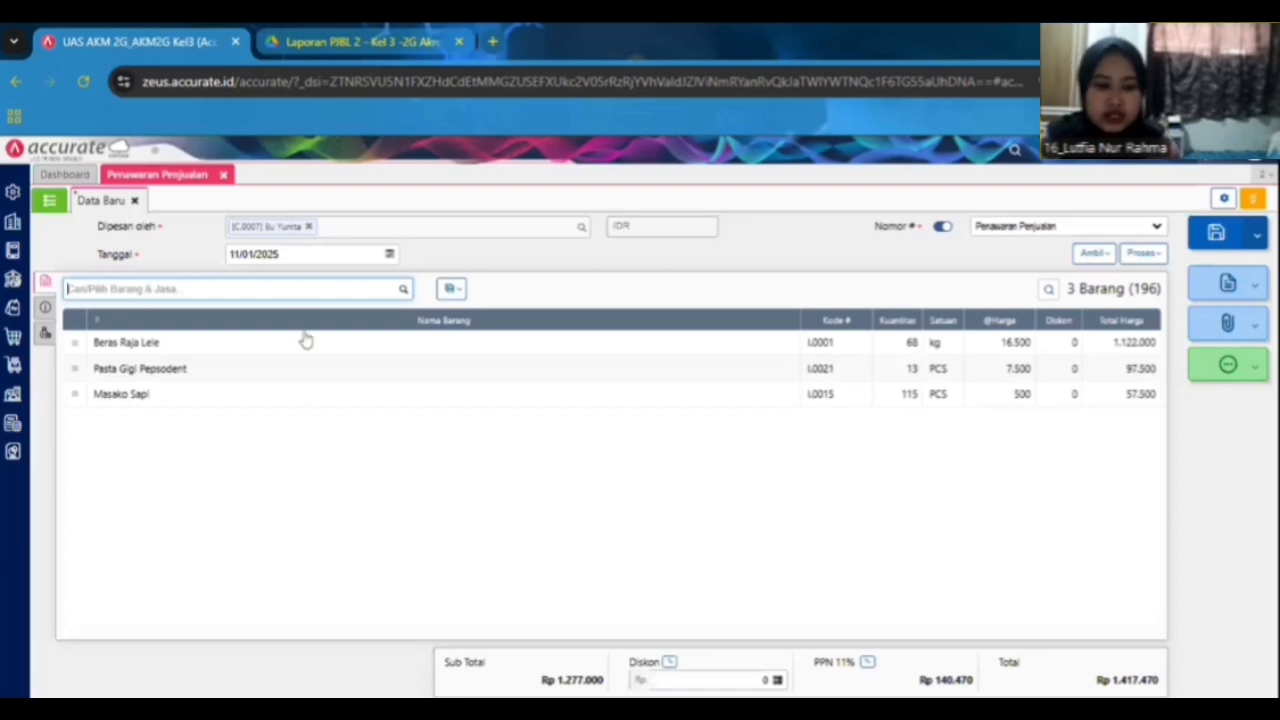
Add Kacang Tanah to the item details with a quantity of 20.
{"action": "type", "text": "kacang"}
{"action": "key", "text": "Return"}
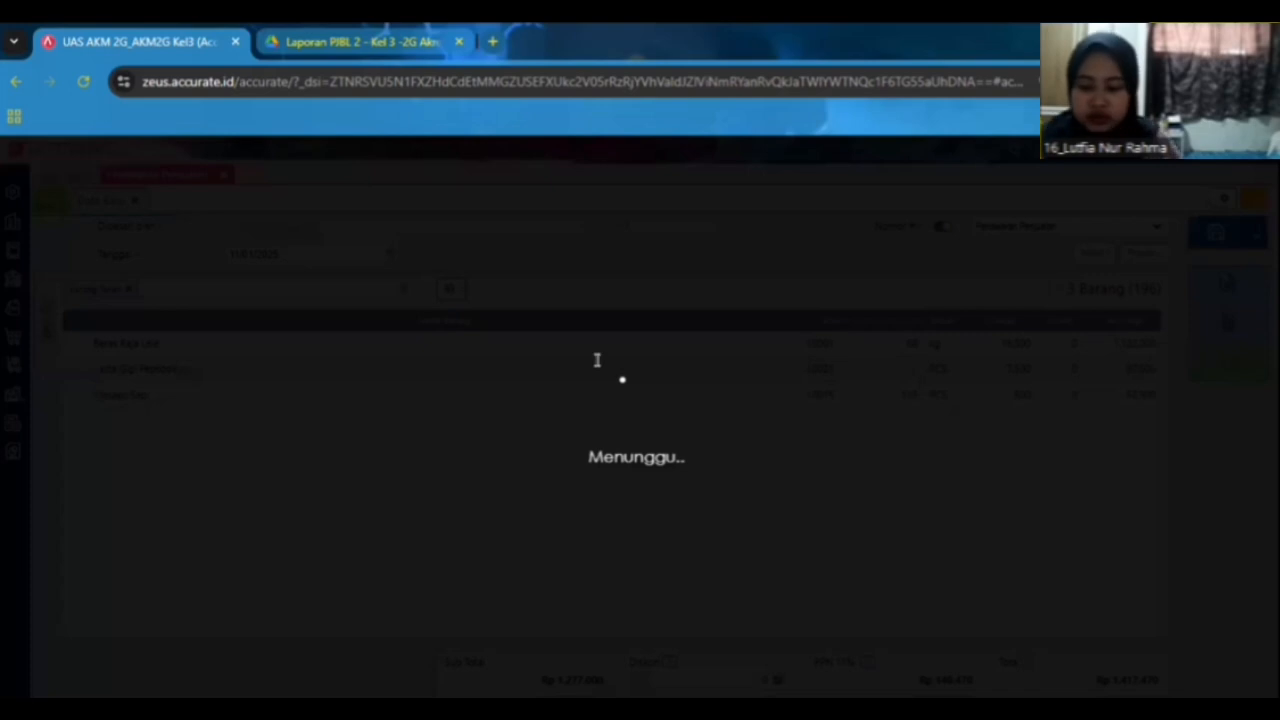
{"action": "type", "text": "20"}
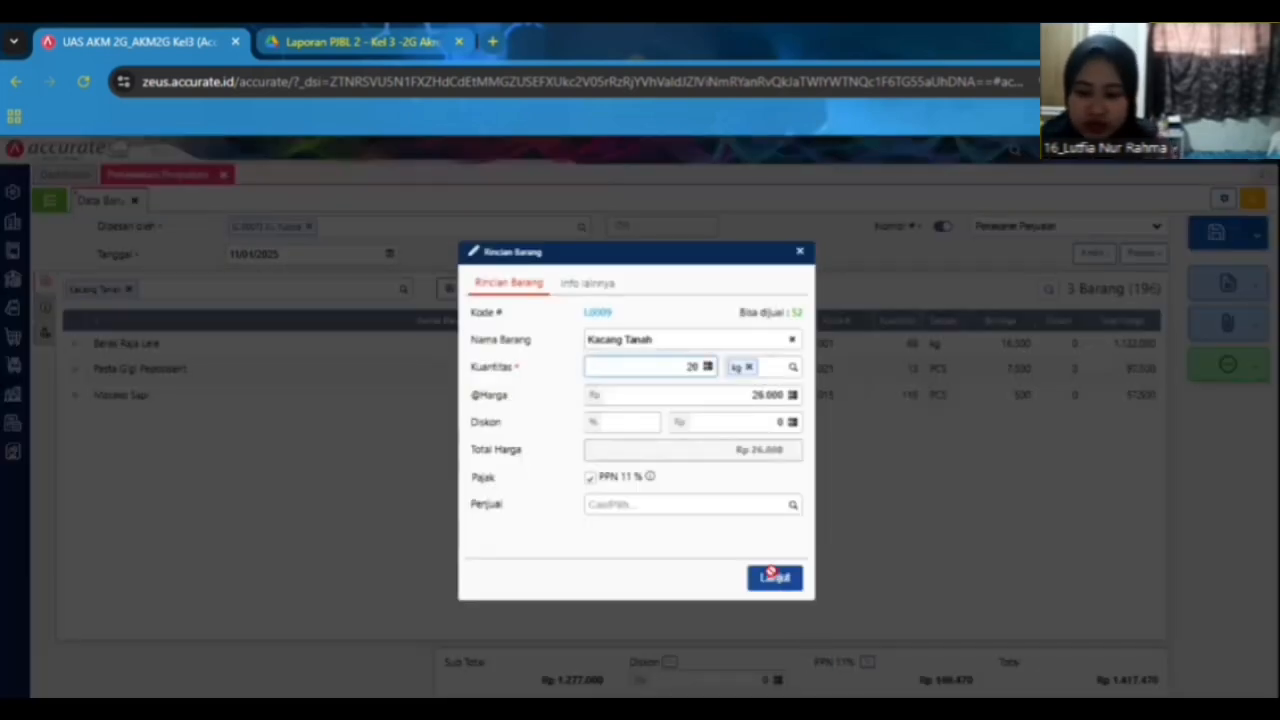
{"action": "left_click", "coordinate": [771, 574]}
Review the quotation's other info section and copy the PO number from the case document.
{"action": "left_click", "coordinate": [270, 41]}
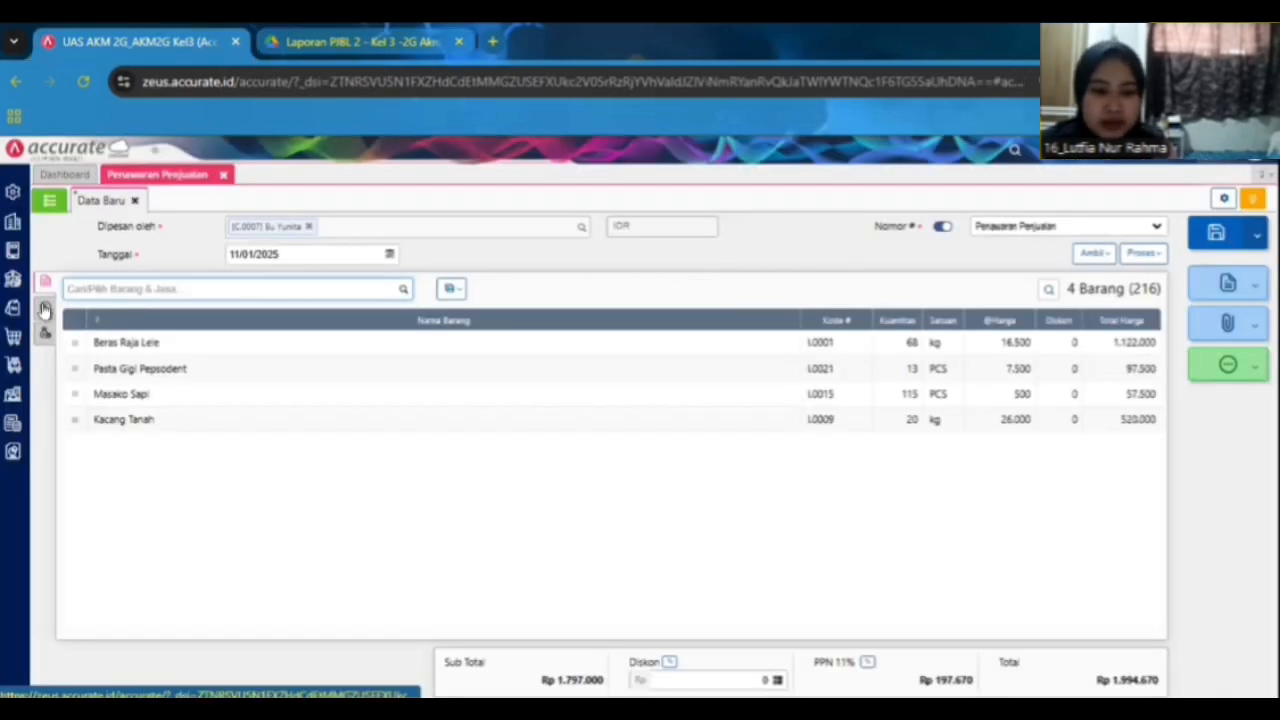
{"action": "left_click", "coordinate": [44, 331]}
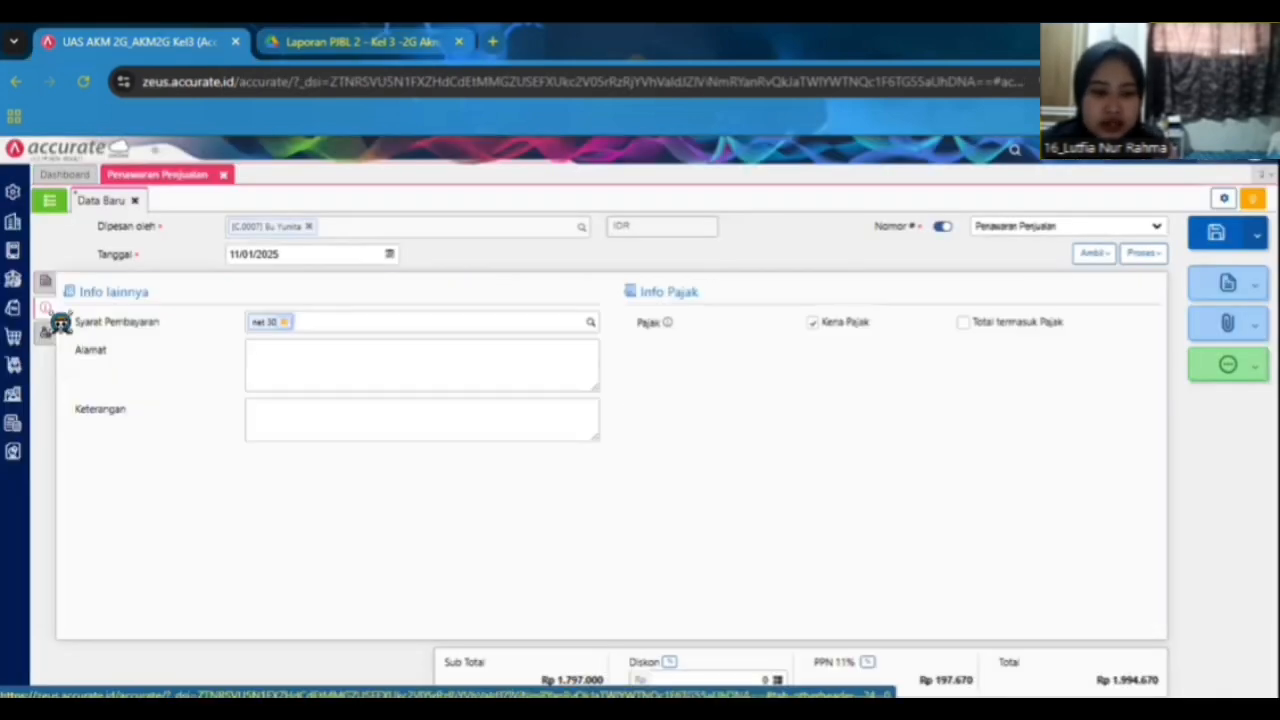
{"action": "left_click", "coordinate": [45, 282]}
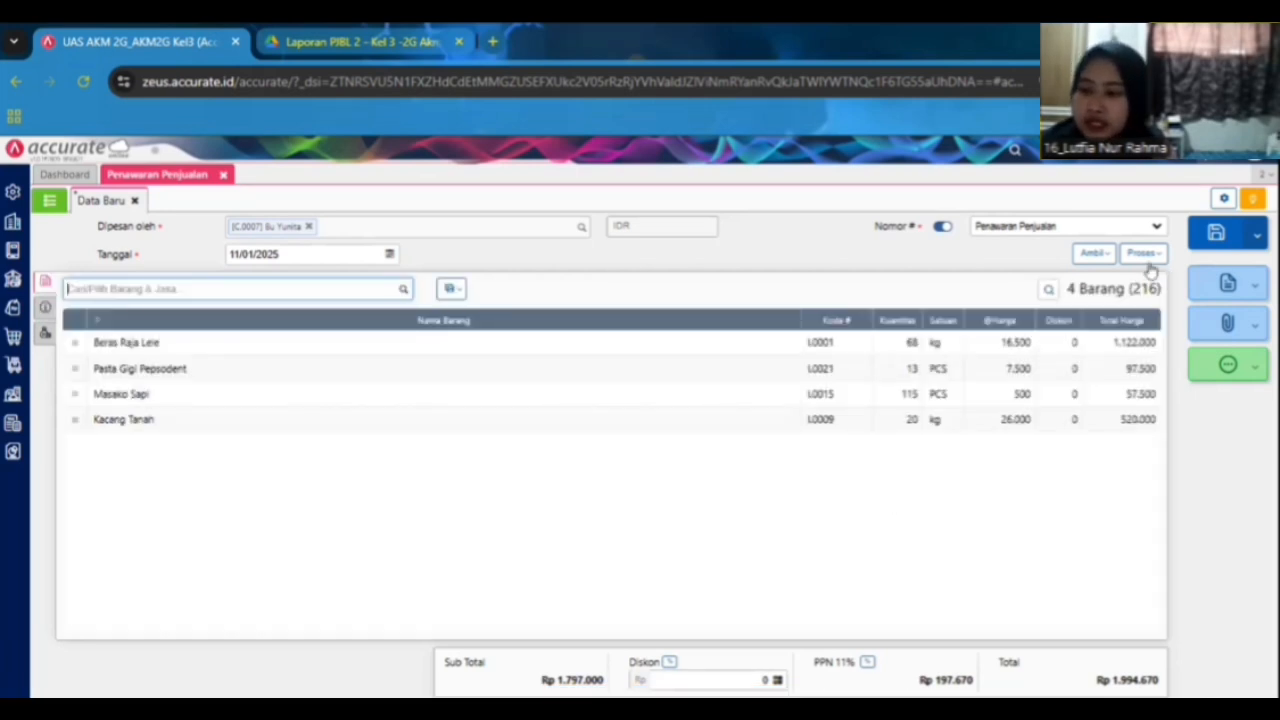
{"action": "key", "text": "ctrl+Tab"}
{"action": "scroll", "coordinate": [470, 363], "scroll_direction": "down", "scroll_amount": 3}
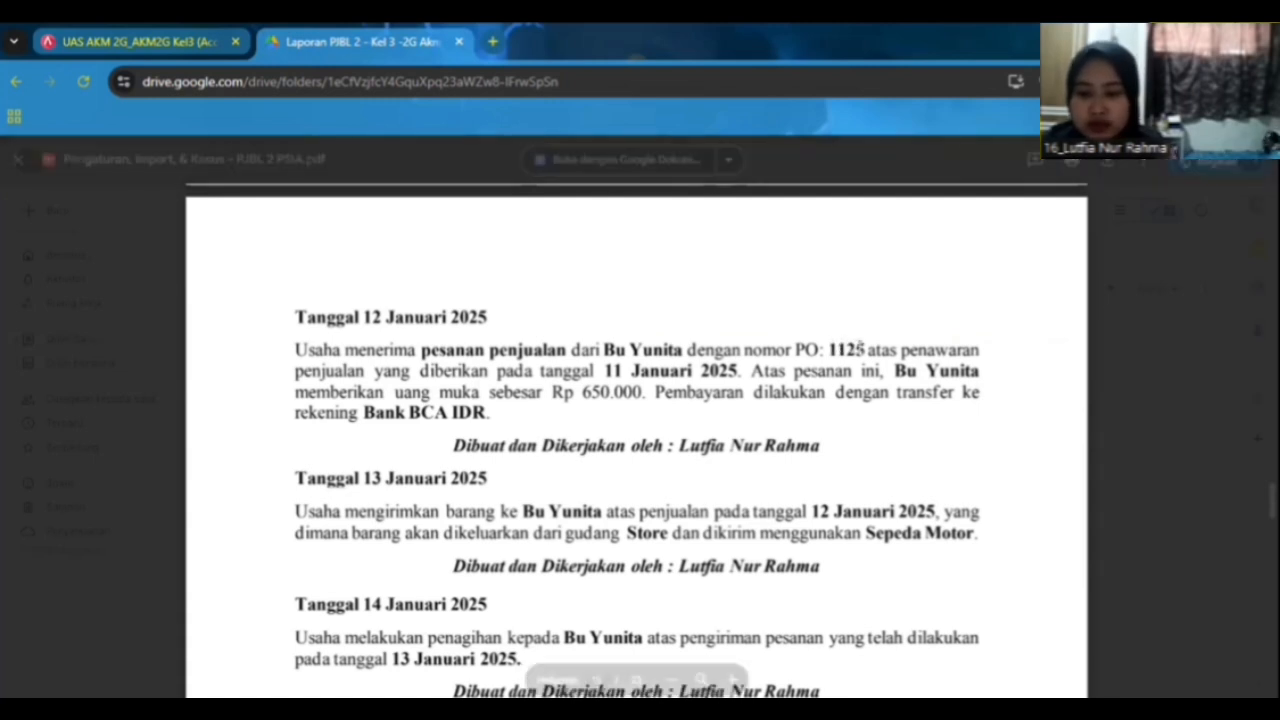
{"action": "double_click", "coordinate": [848, 349]}
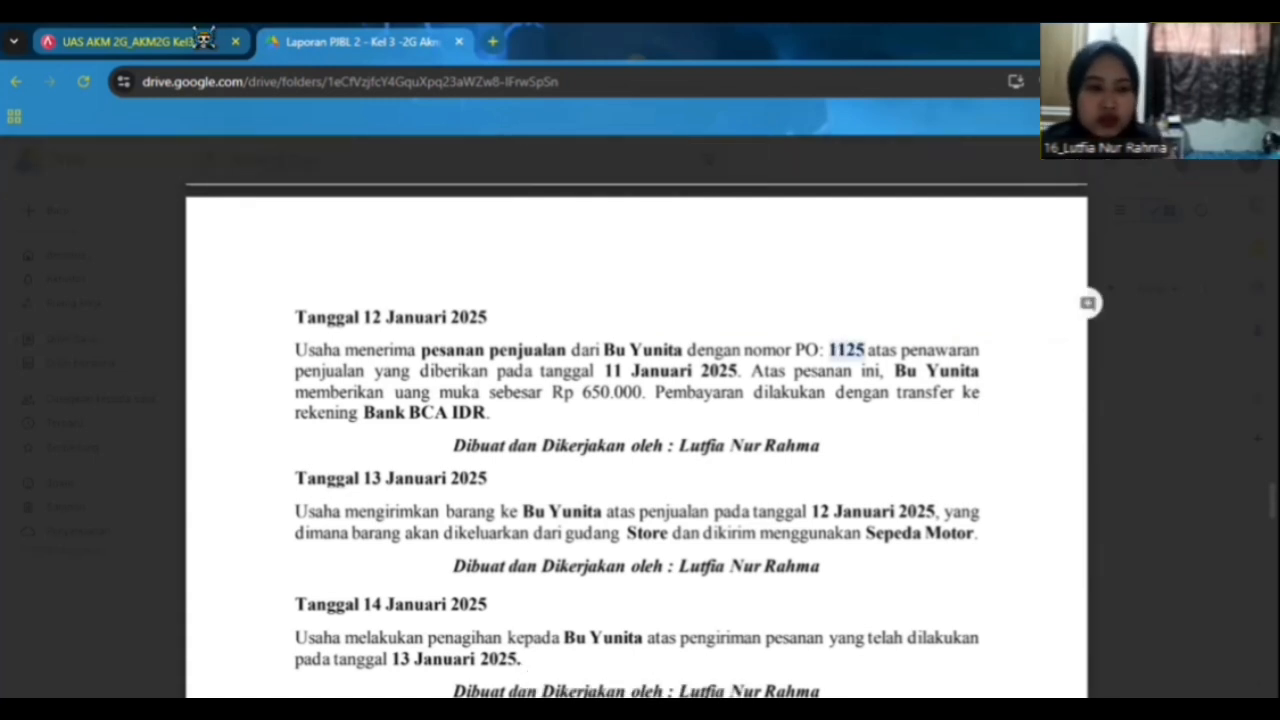
{"action": "left_click", "coordinate": [205, 40]}
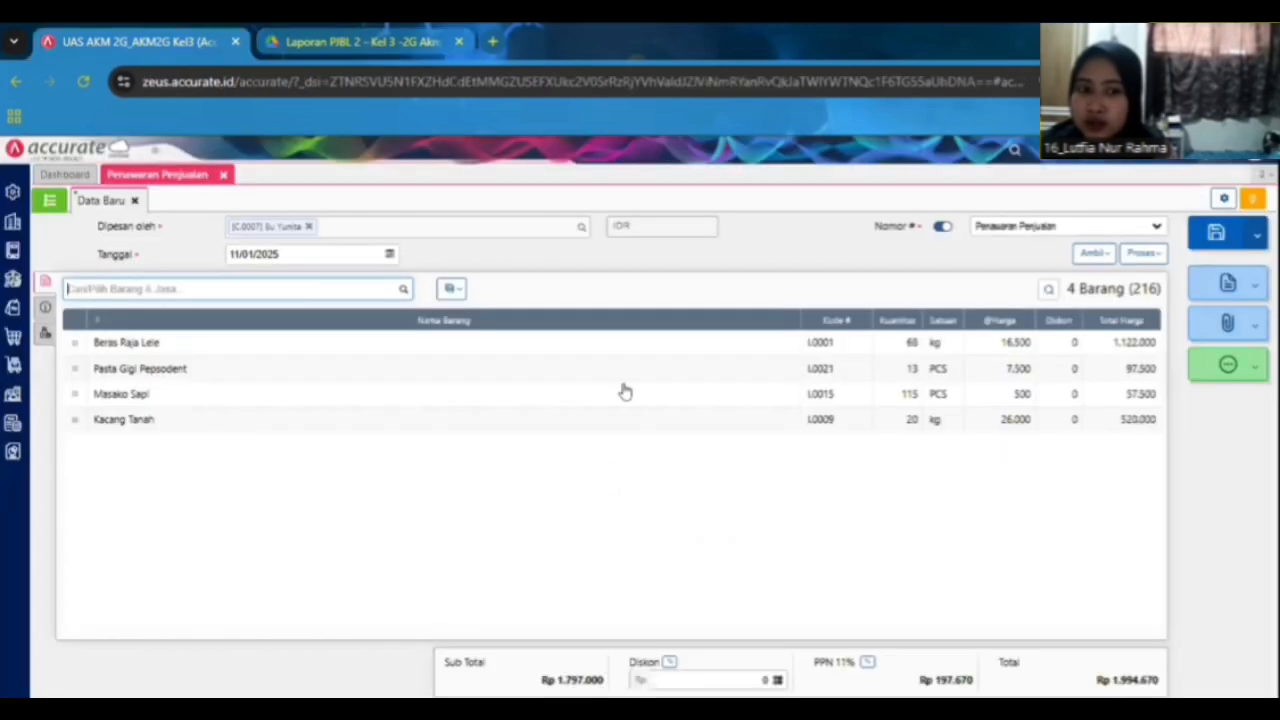
Process the sales quotation into a new sales order.
{"action": "left_click", "coordinate": [1141, 255]}
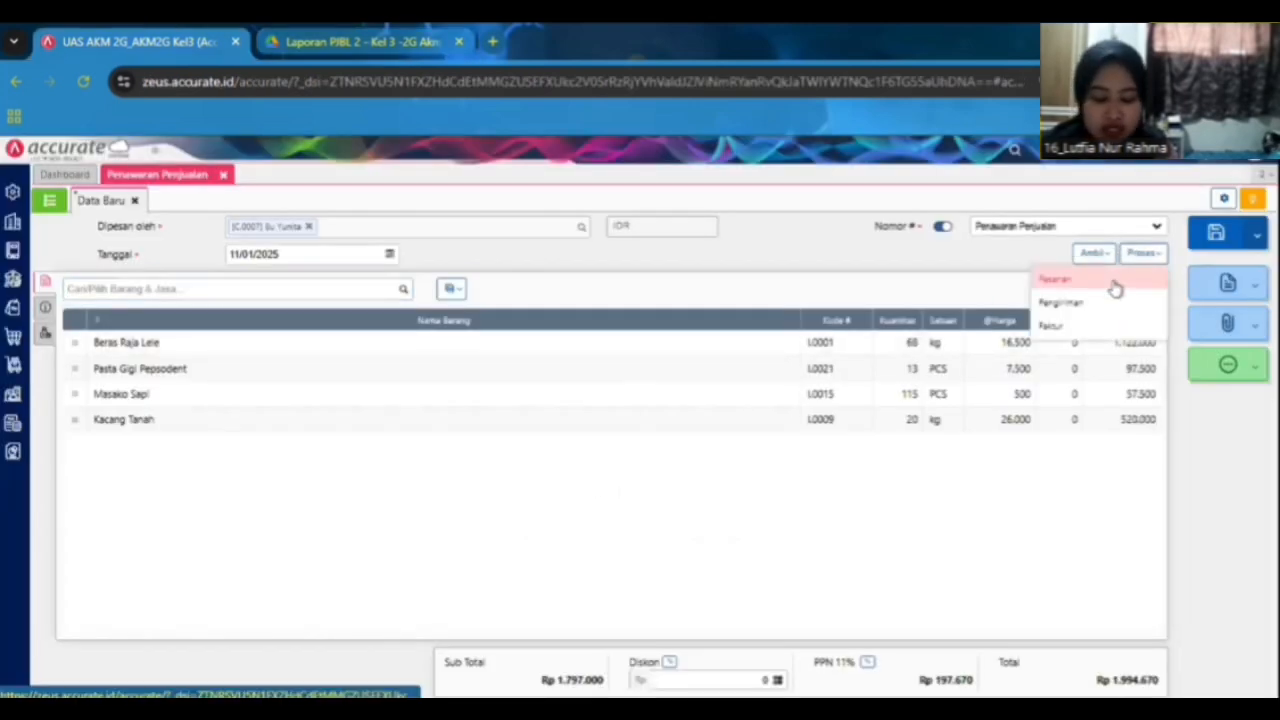
{"action": "left_click", "coordinate": [1115, 288]}
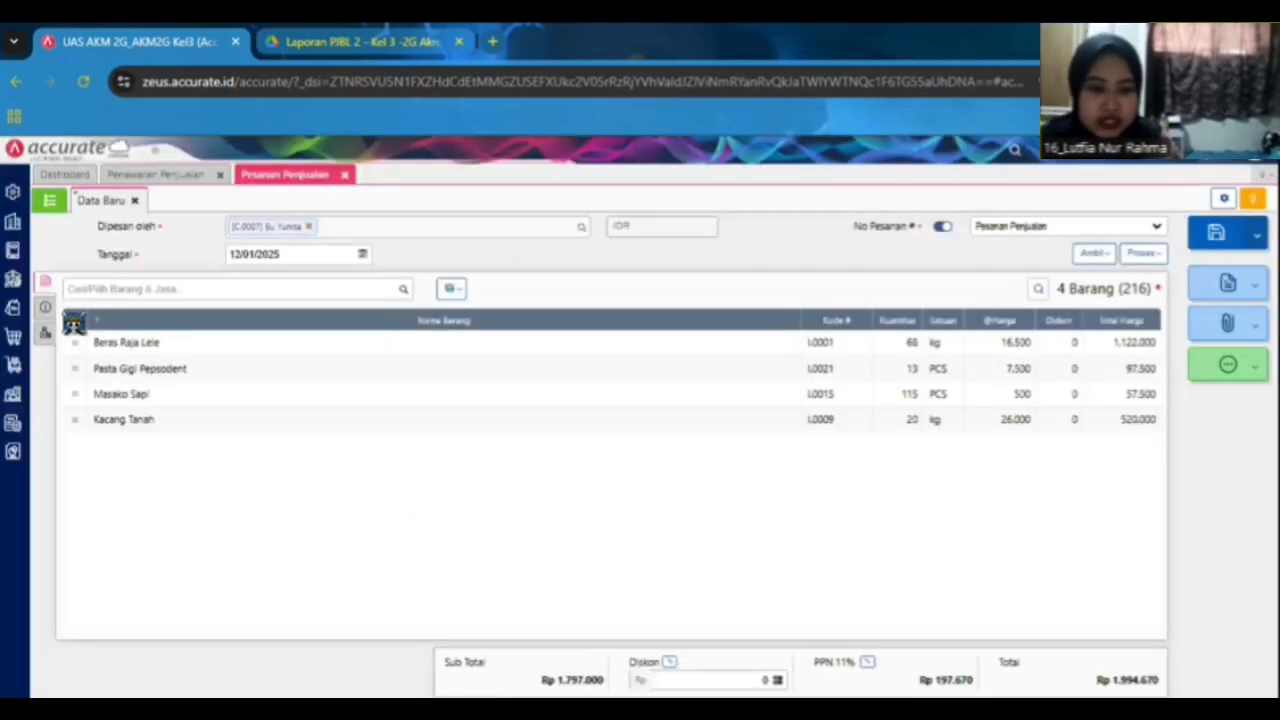
Paste the customer's PO number into the sales order's No. PO field.
{"action": "left_click", "coordinate": [42, 308]}
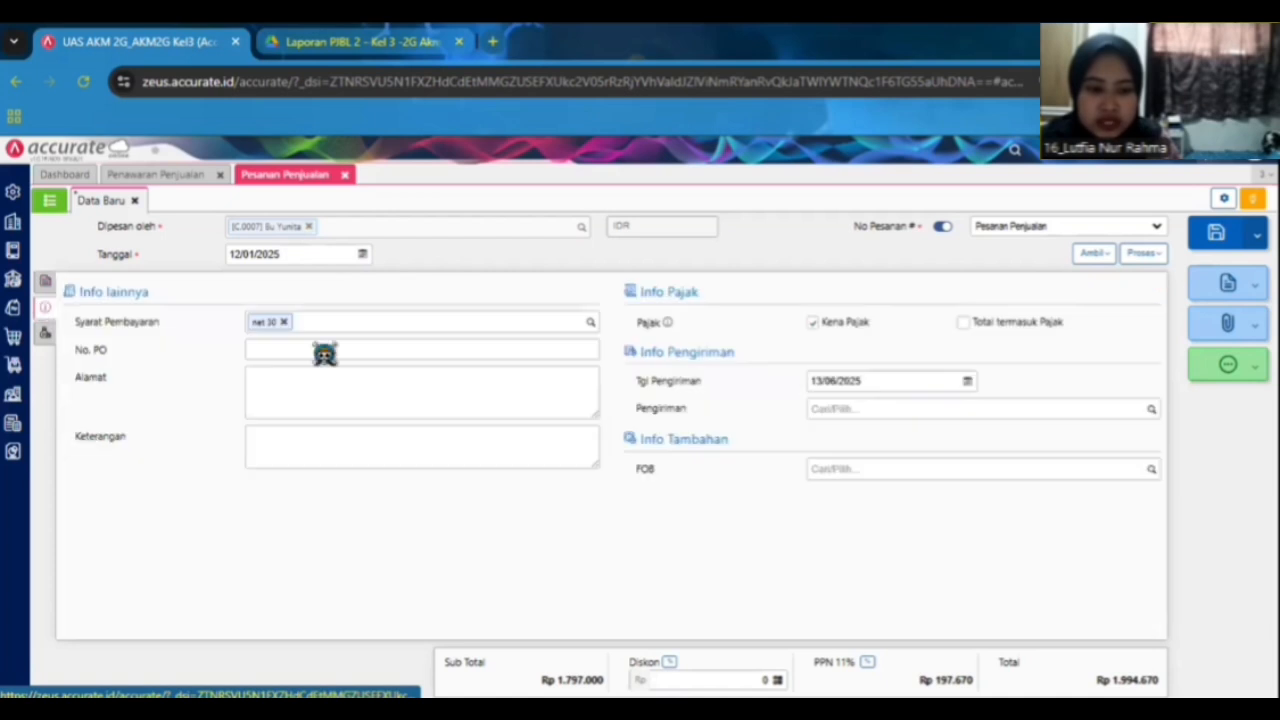
{"action": "left_click", "coordinate": [314, 349]}
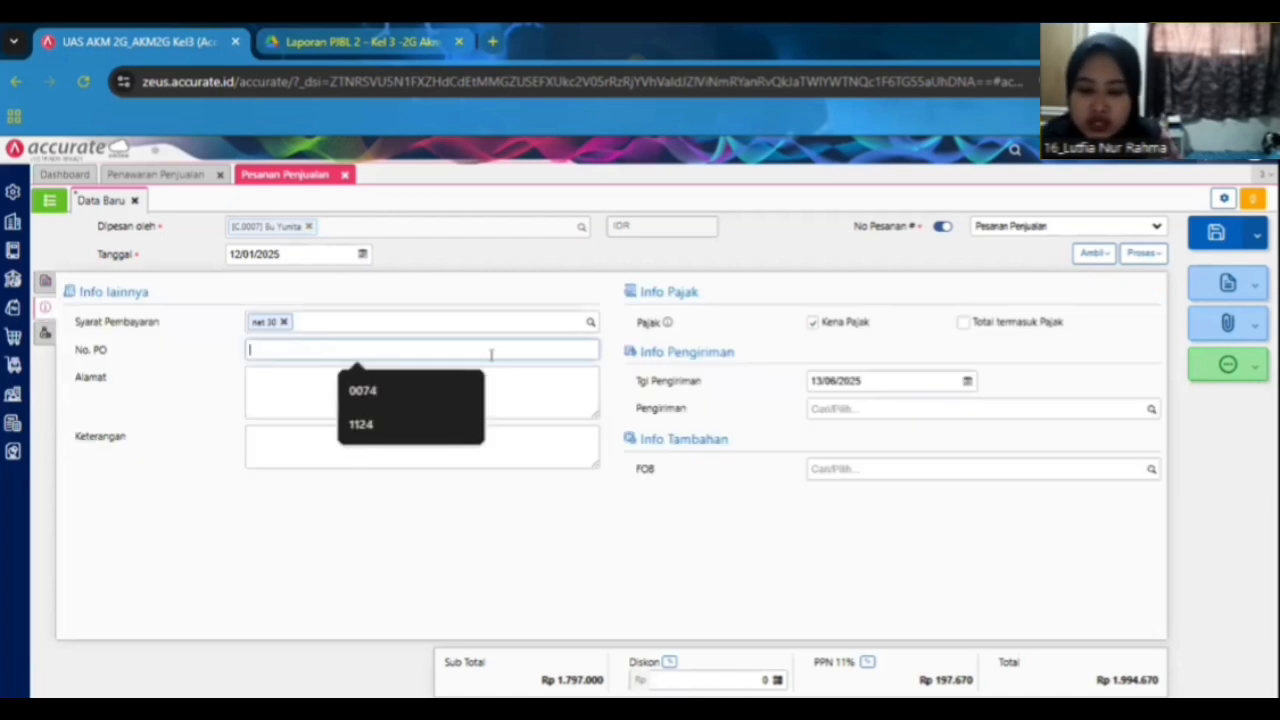
{"action": "type", "text": "SU0825"}
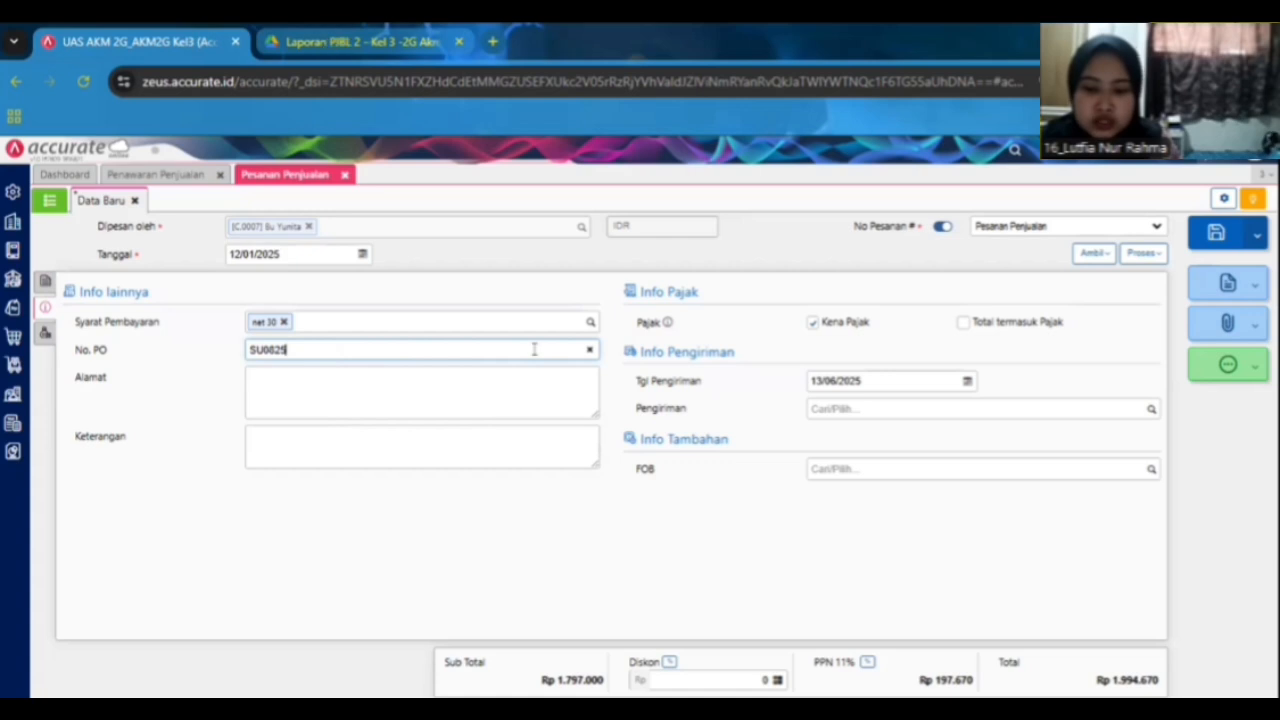
{"action": "left_click", "coordinate": [335, 41]}
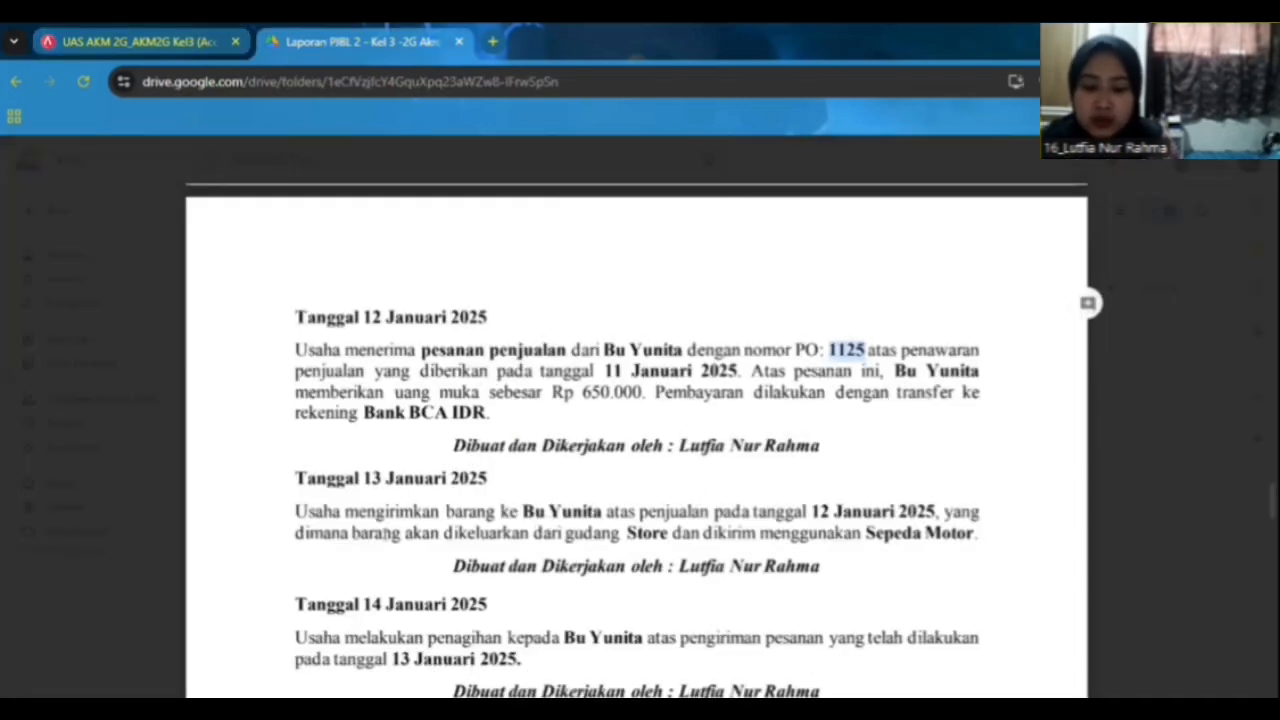
{"action": "left_click", "coordinate": [174, 50]}
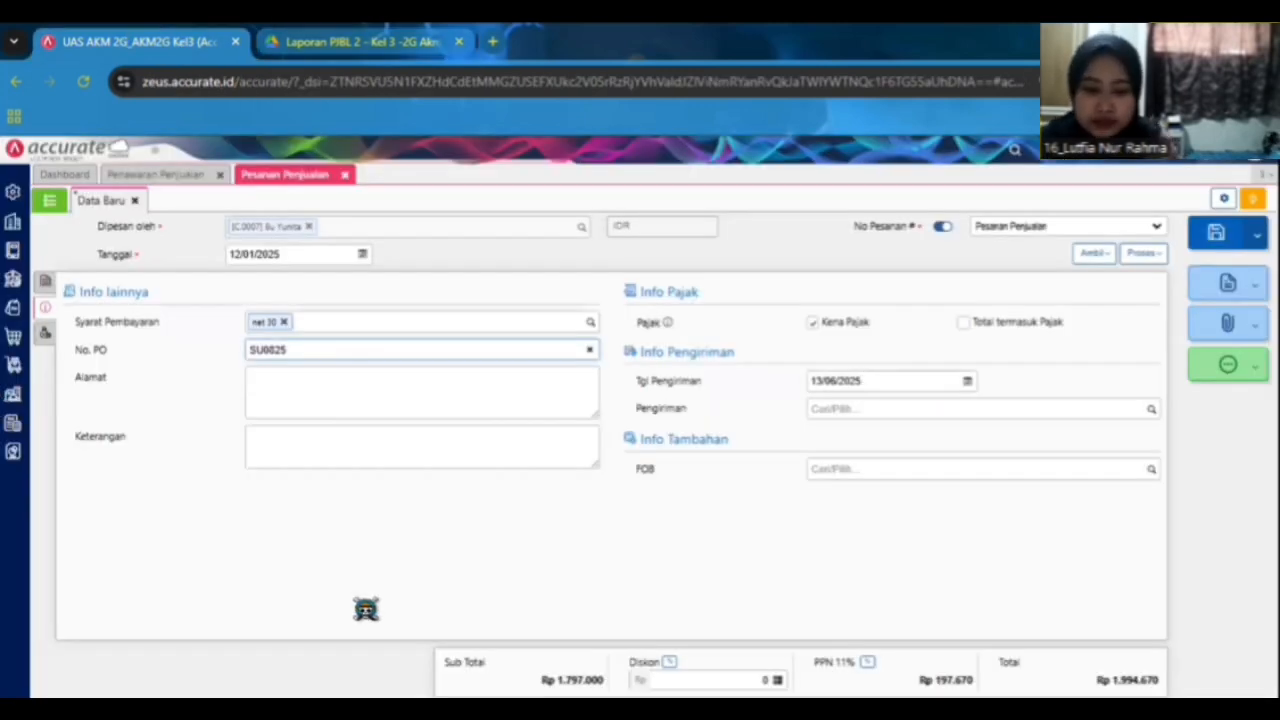
Set the sales order's shipping date to 13/01/2025.
{"action": "type", "text": "13/01/2025"}
{"action": "left_click", "coordinate": [1157, 418]}
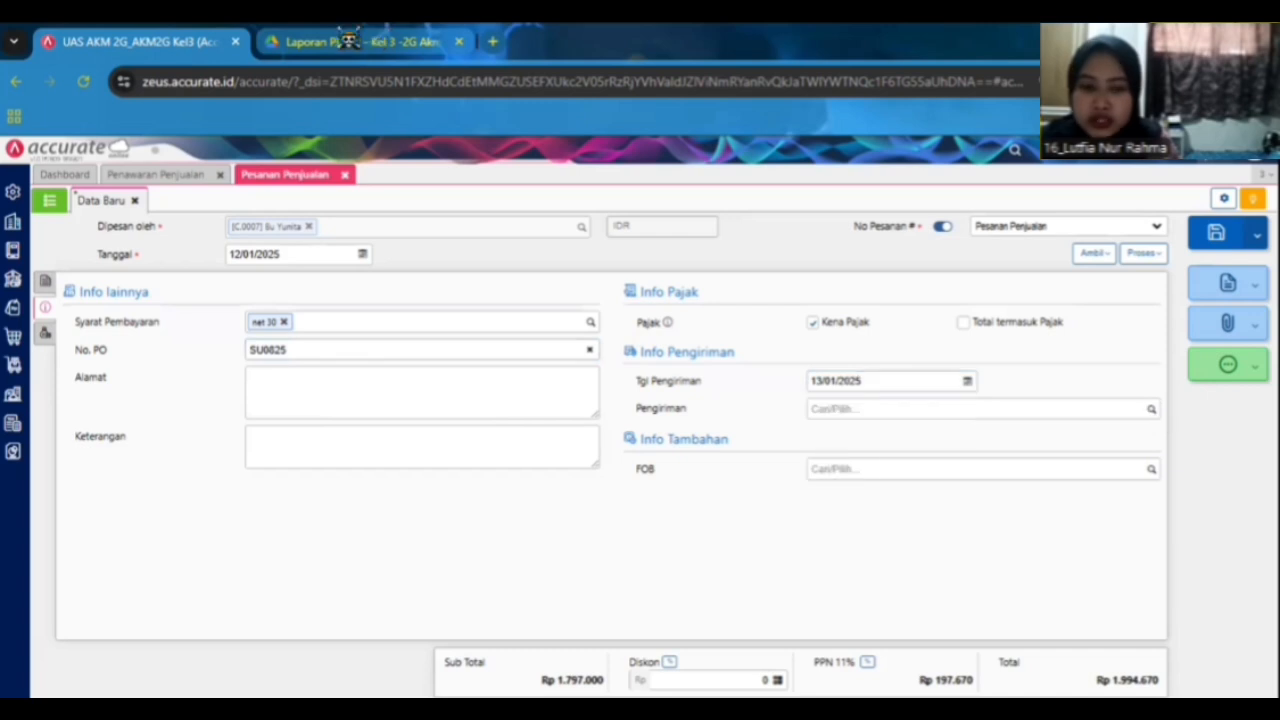
{"action": "left_click", "coordinate": [348, 41]}
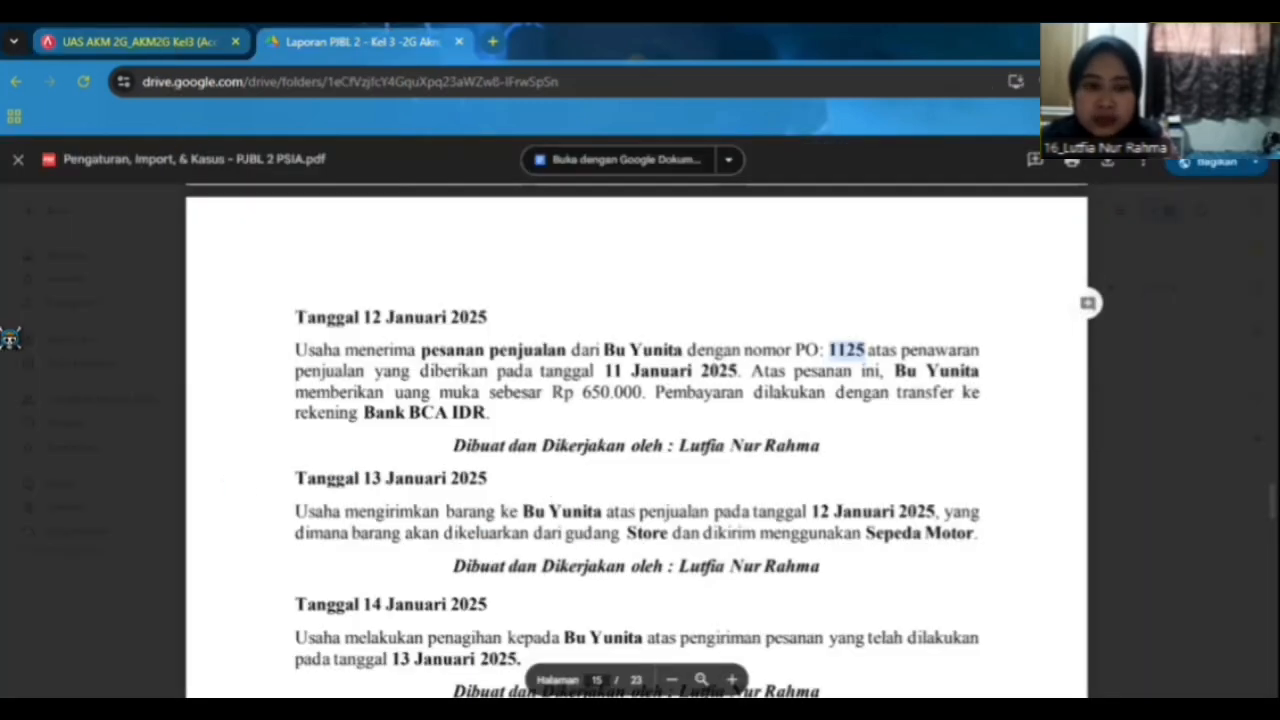
Process the sales order into a new sales down payment.
{"action": "left_click", "coordinate": [170, 41]}
{"action": "left_click", "coordinate": [45, 282]}
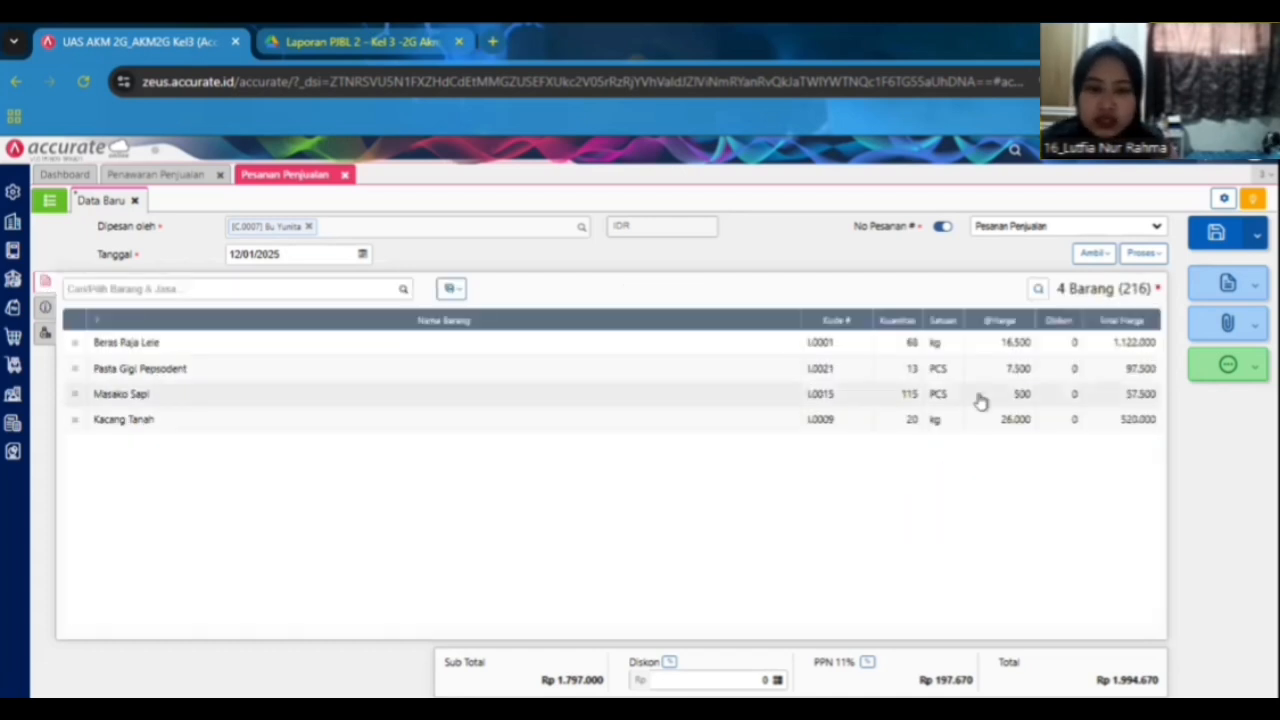
{"action": "left_click", "coordinate": [340, 40]}
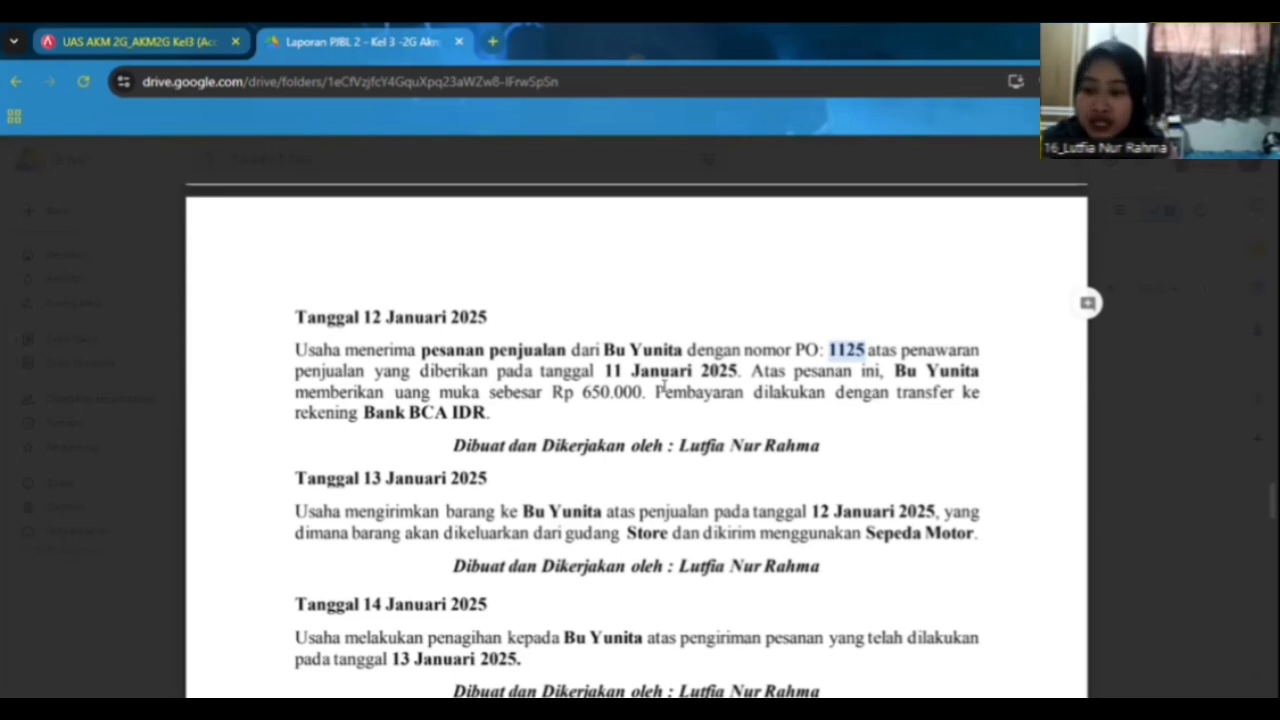
{"action": "left_click", "coordinate": [190, 39]}
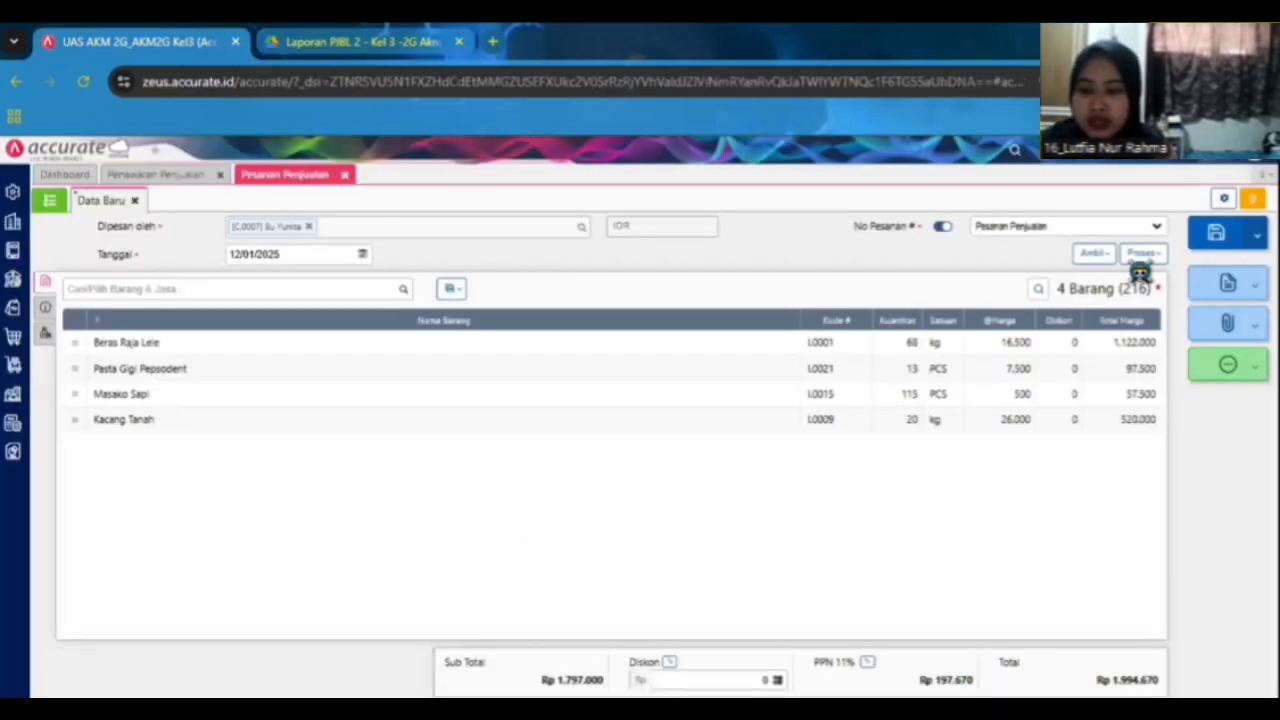
{"action": "left_click", "coordinate": [1131, 254]}
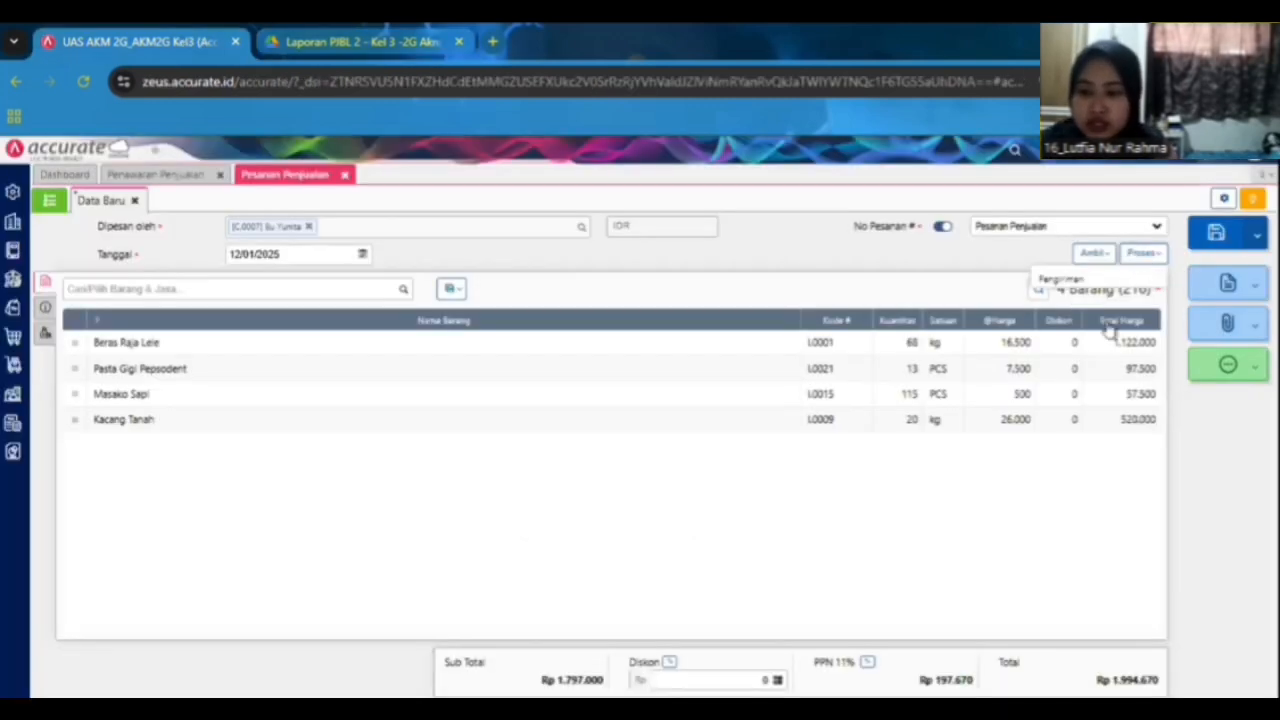
{"action": "left_click", "coordinate": [1104, 332]}
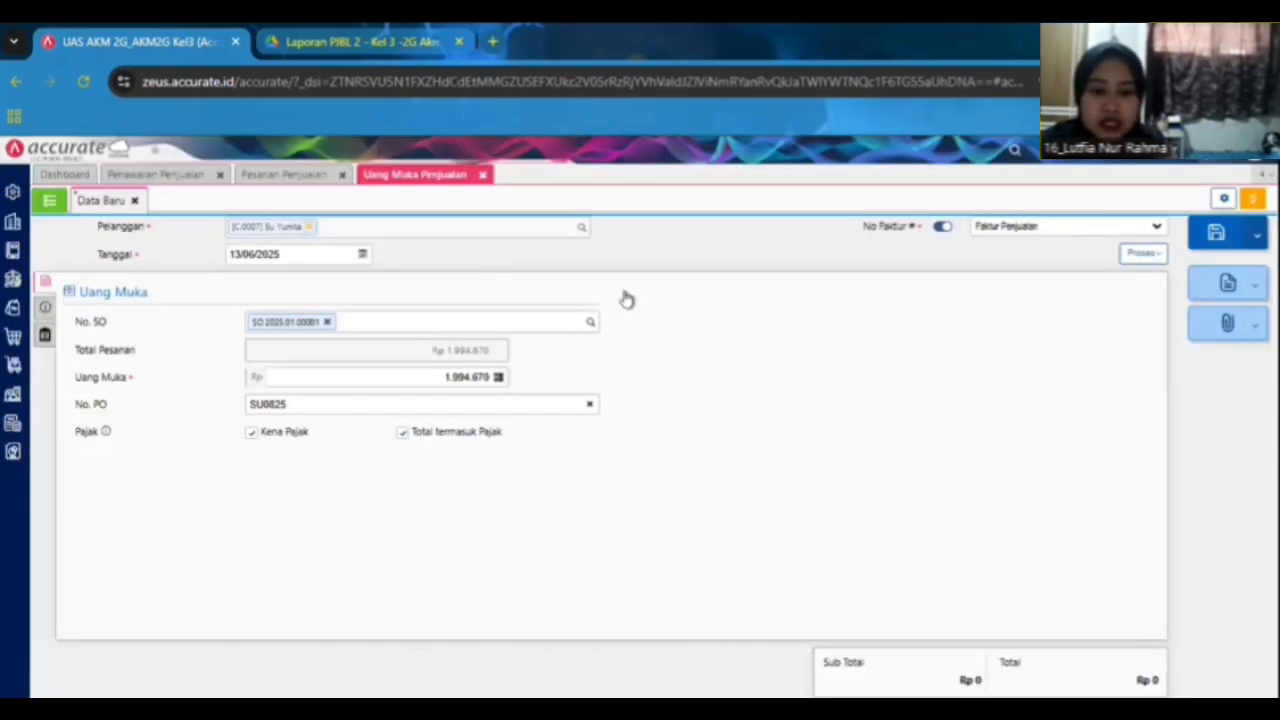
Set the down payment date to 12/01/2025 and the down payment amount to Rp 650.000.
{"action": "left_click", "coordinate": [314, 252]}
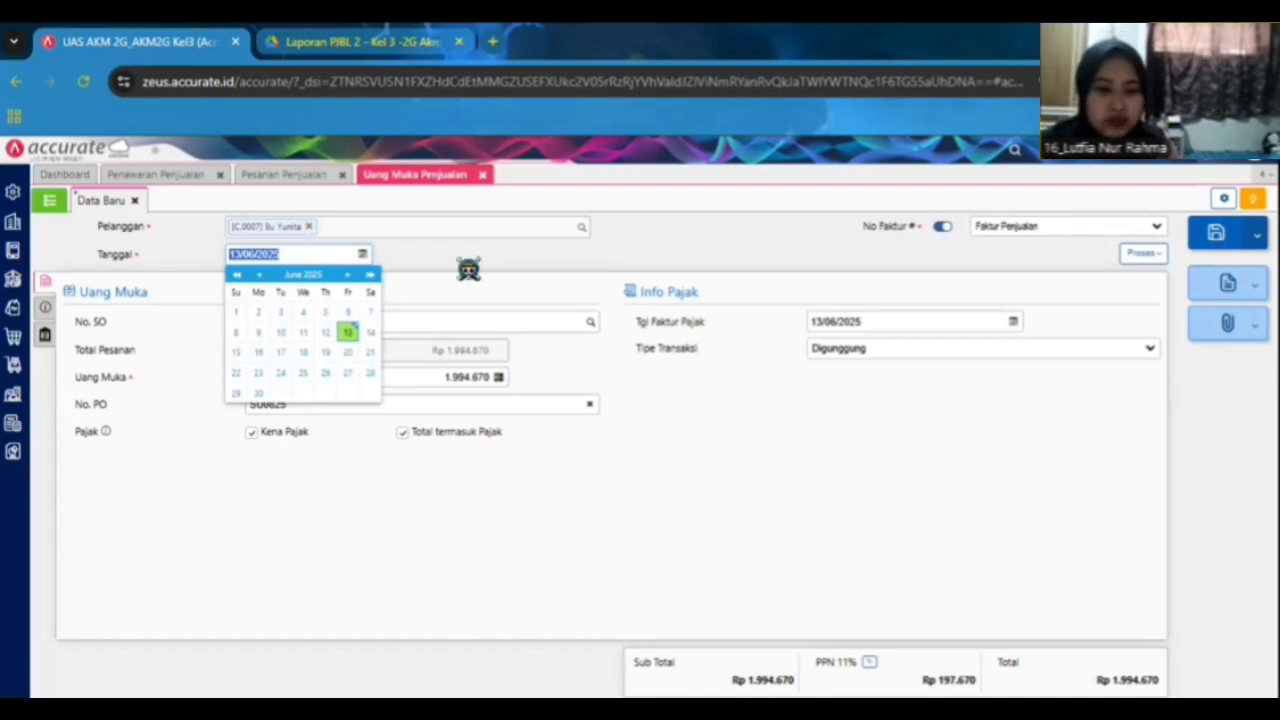
{"action": "type", "text": "12/01/2025"}
{"action": "key", "text": "Return"}
{"action": "left_click", "coordinate": [478, 377]}
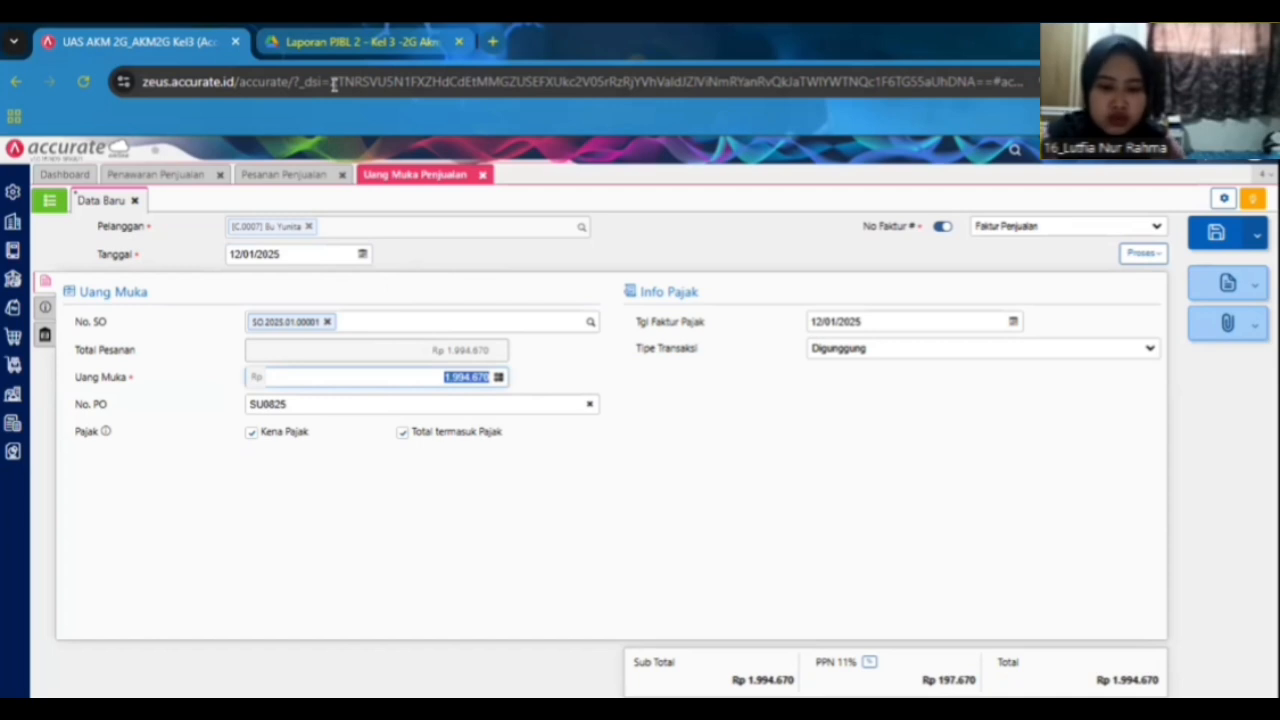
{"action": "type", "text": "640"}
{"action": "left_click", "coordinate": [310, 41]}
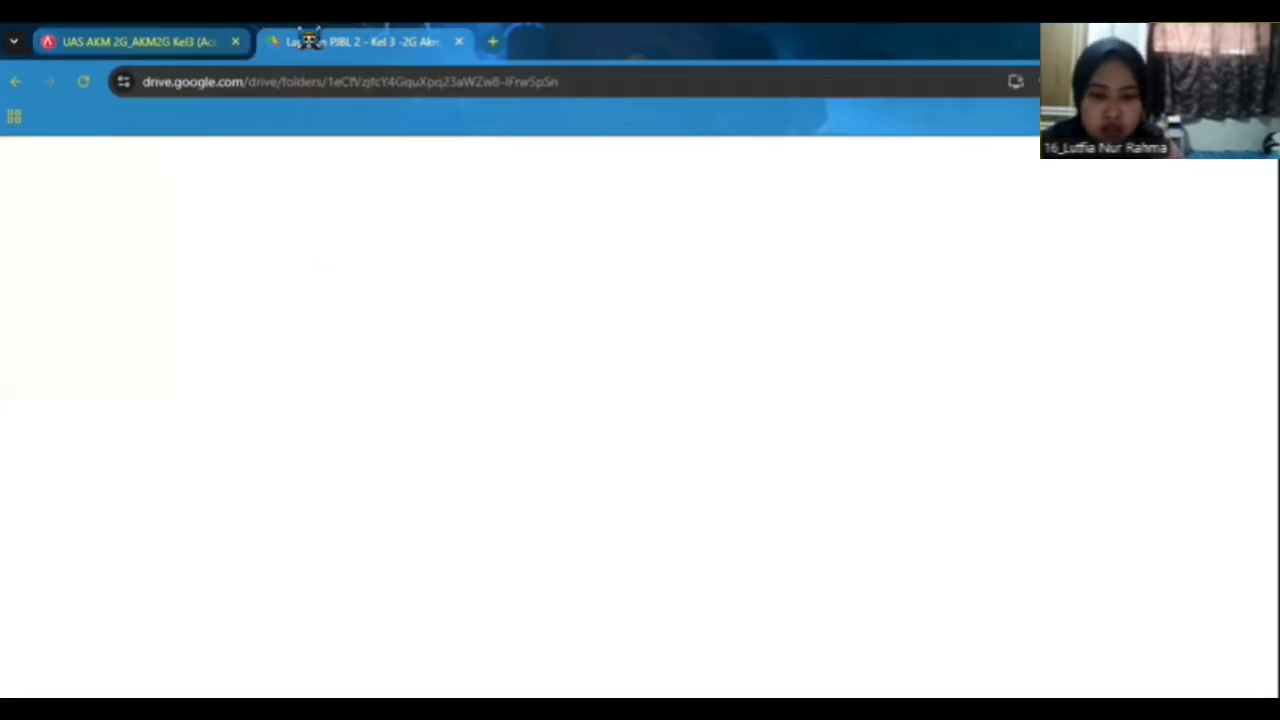
{"action": "key", "text": "ctrl+shift+Tab"}
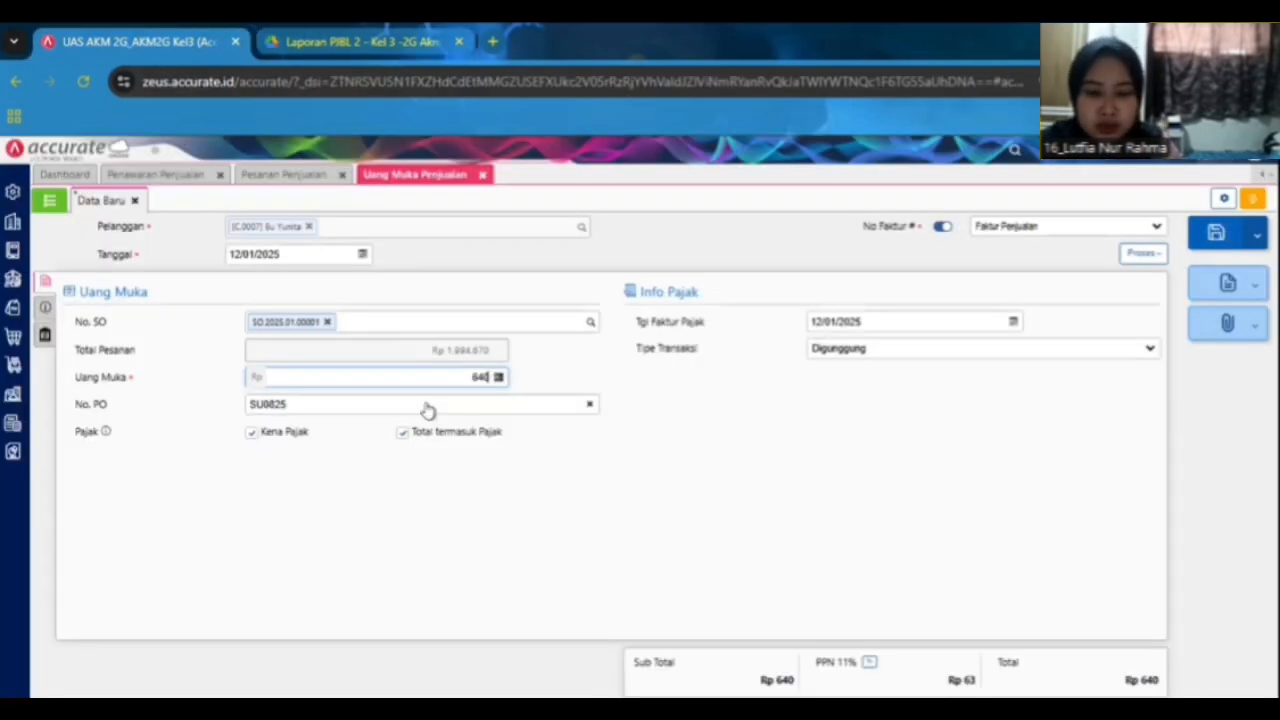
{"action": "key", "text": "BackSpace"}
{"action": "key", "text": "BackSpace"}
{"action": "type", "text": "50.000"}
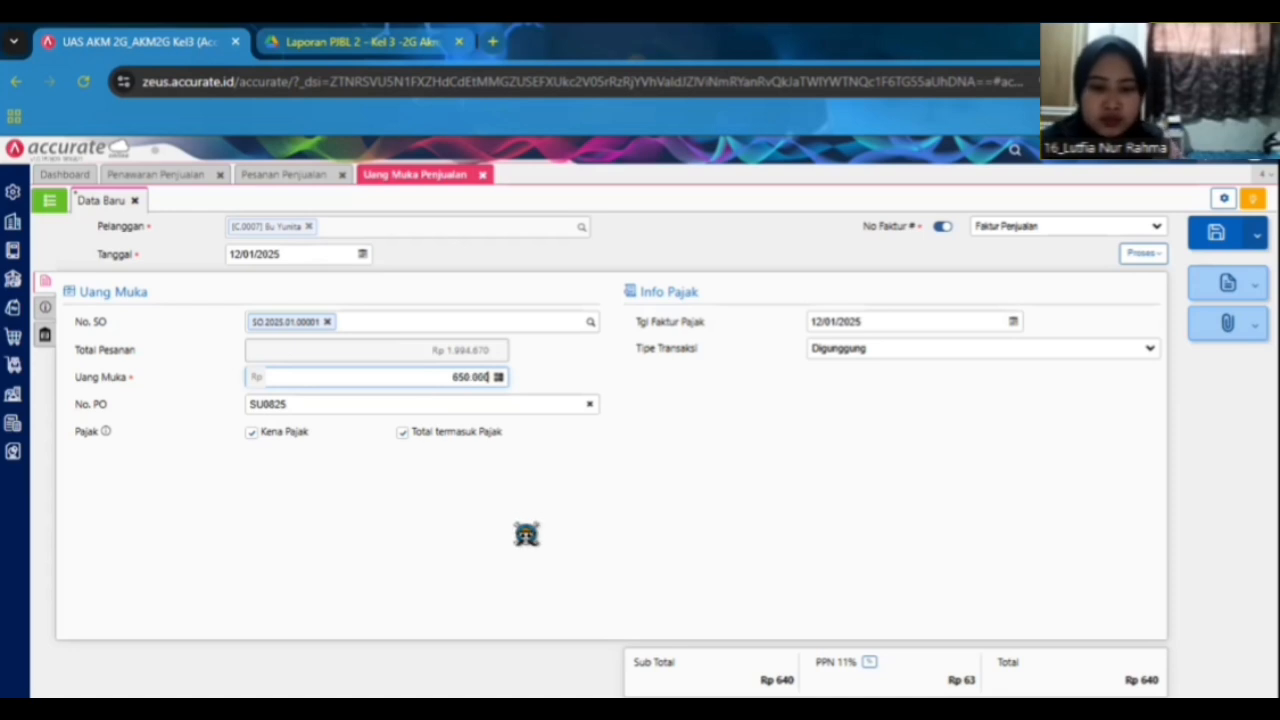
{"action": "left_click", "coordinate": [528, 522]}
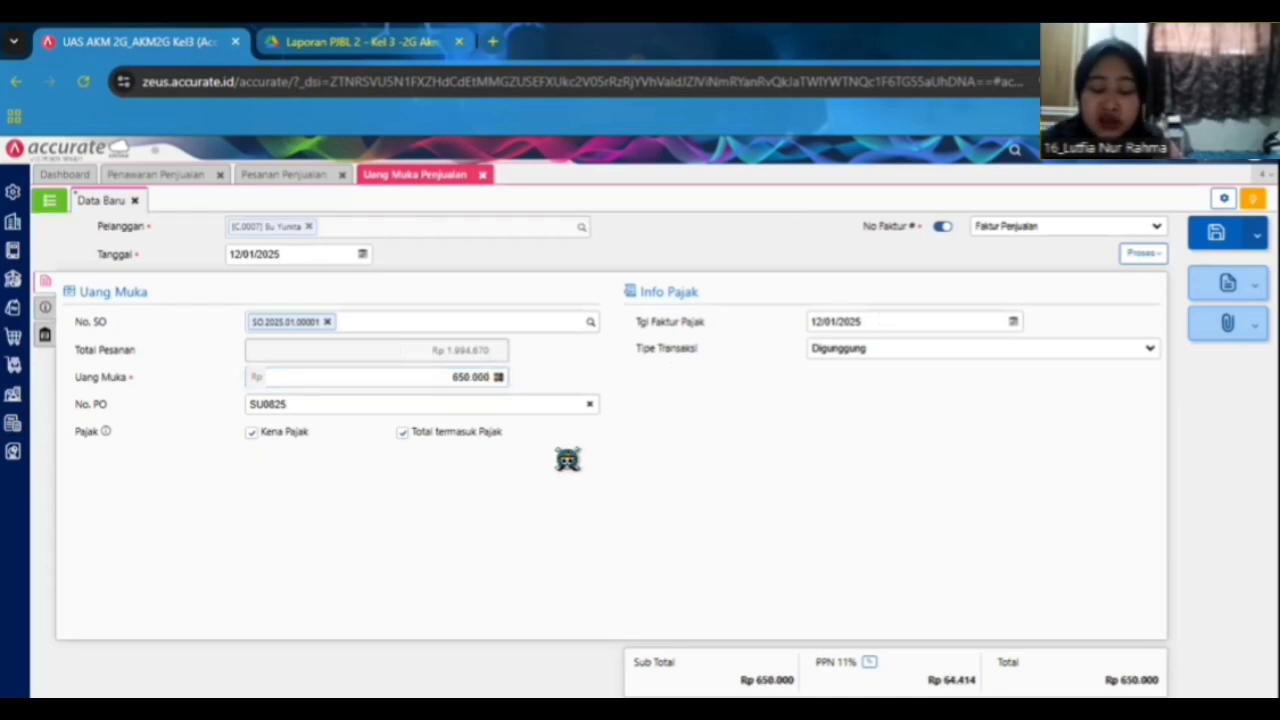
Process the down payment into a new sales receipt.
{"action": "left_click", "coordinate": [42, 307]}
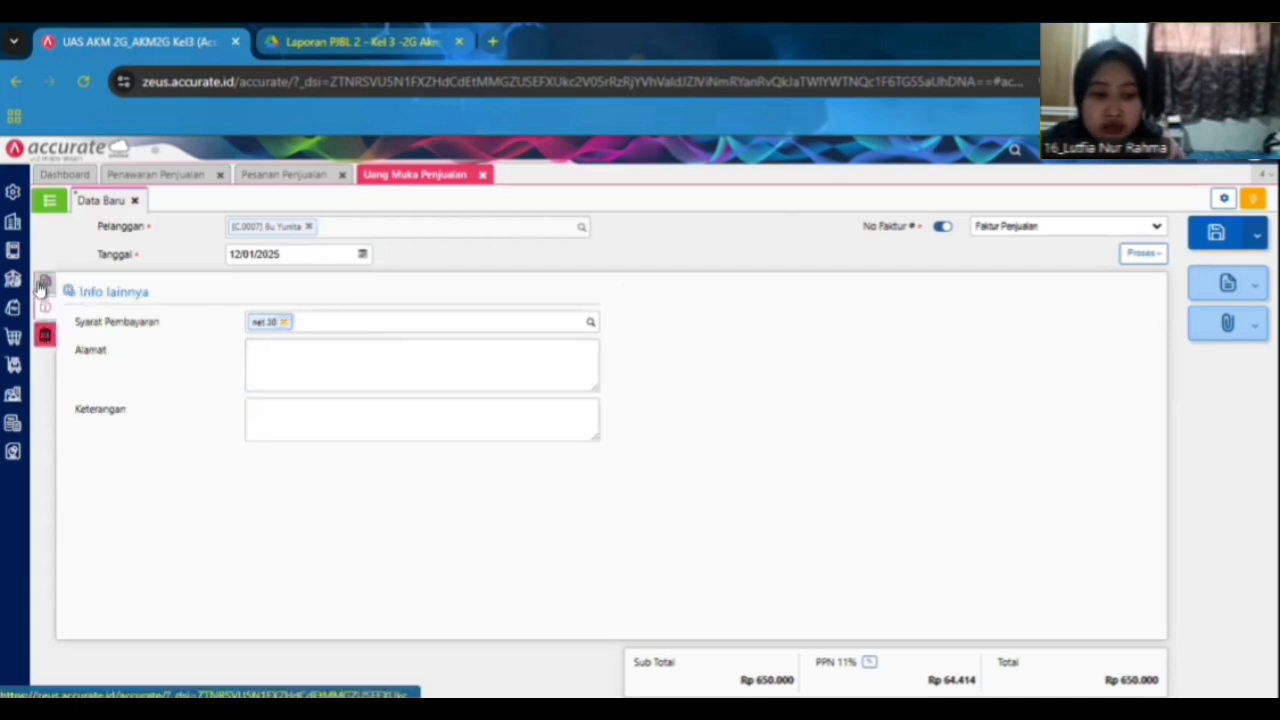
{"action": "left_click", "coordinate": [43, 284]}
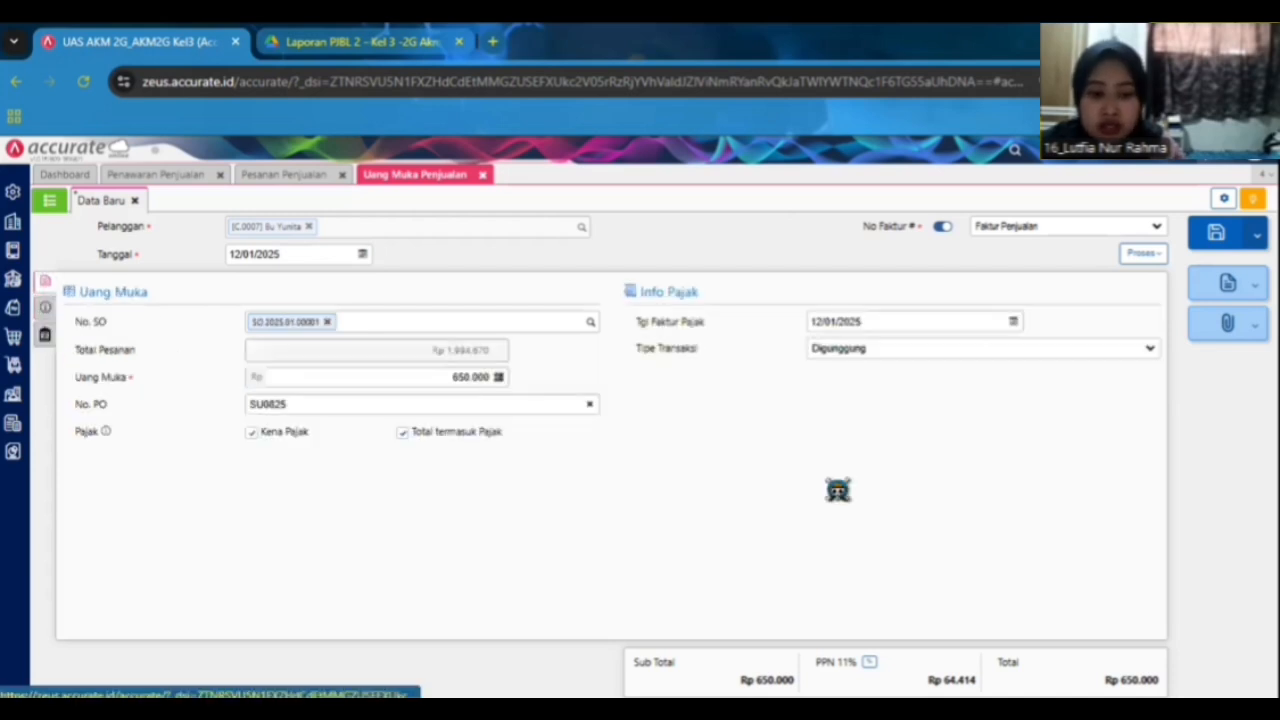
{"action": "left_click", "coordinate": [1133, 258]}
{"action": "left_click", "coordinate": [1118, 280]}
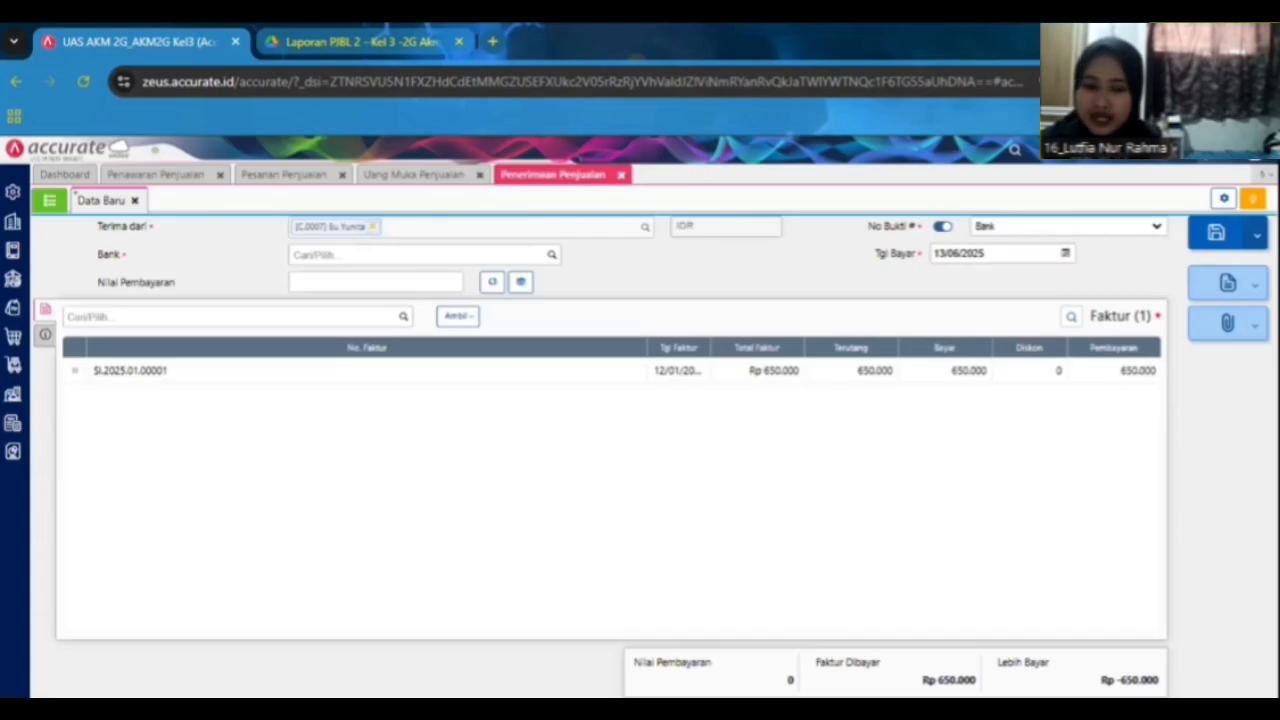
Select Bank BCA IDR as the receipt's bank and fill in the payment value.
{"action": "left_click", "coordinate": [551, 257]}
{"action": "left_click", "coordinate": [478, 313]}
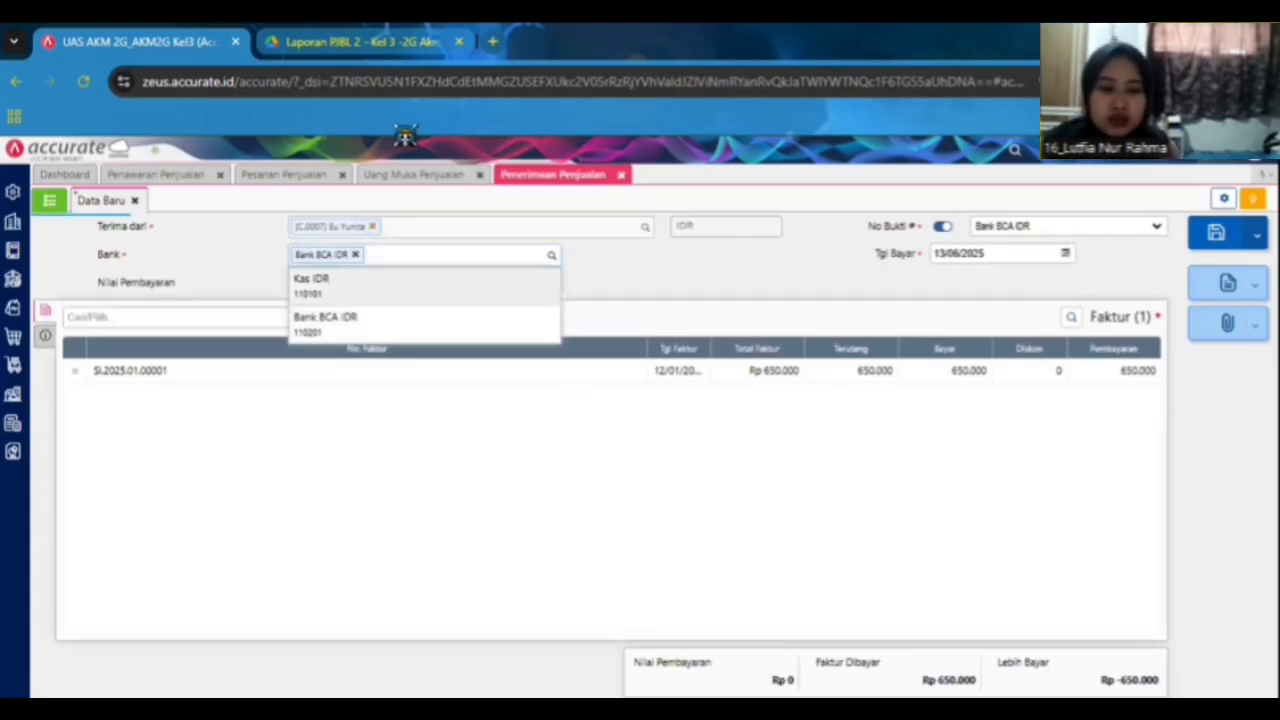
{"action": "left_click", "coordinate": [490, 283]}
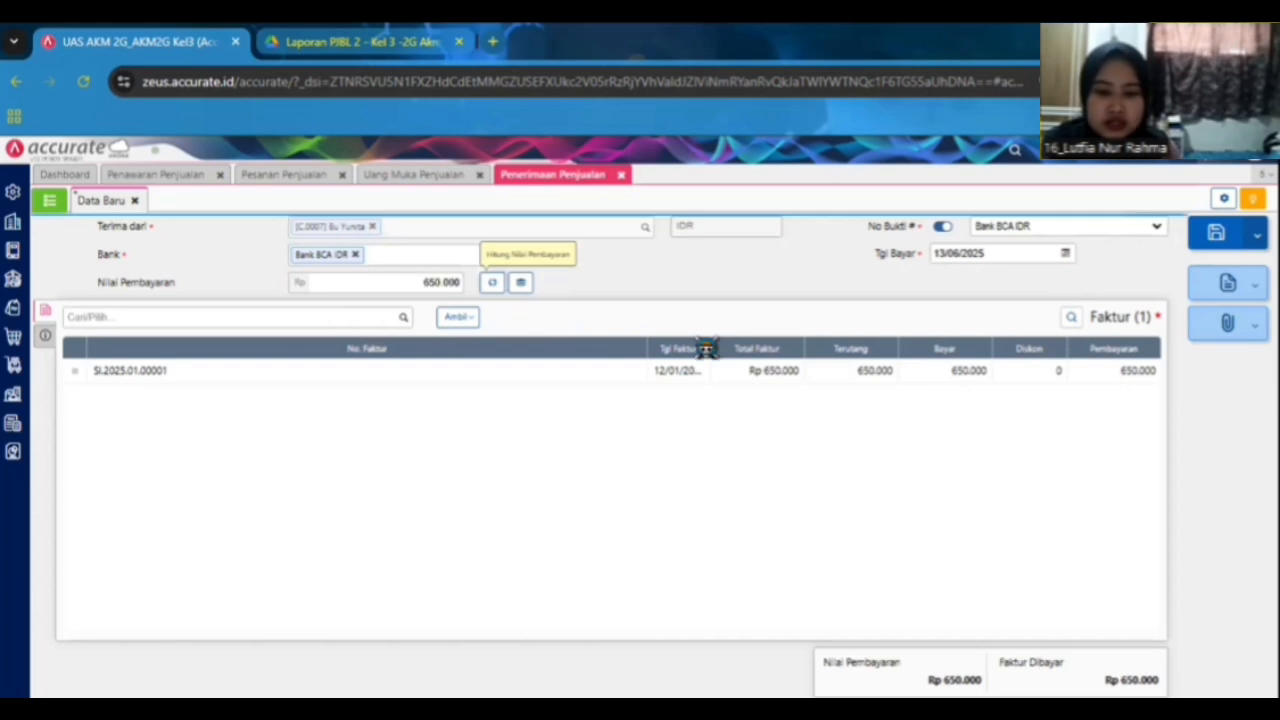
Set the receipt's payment date to 12/01/2025 and its payment method to Transfer Bank.
{"action": "left_click", "coordinate": [1007, 254]}
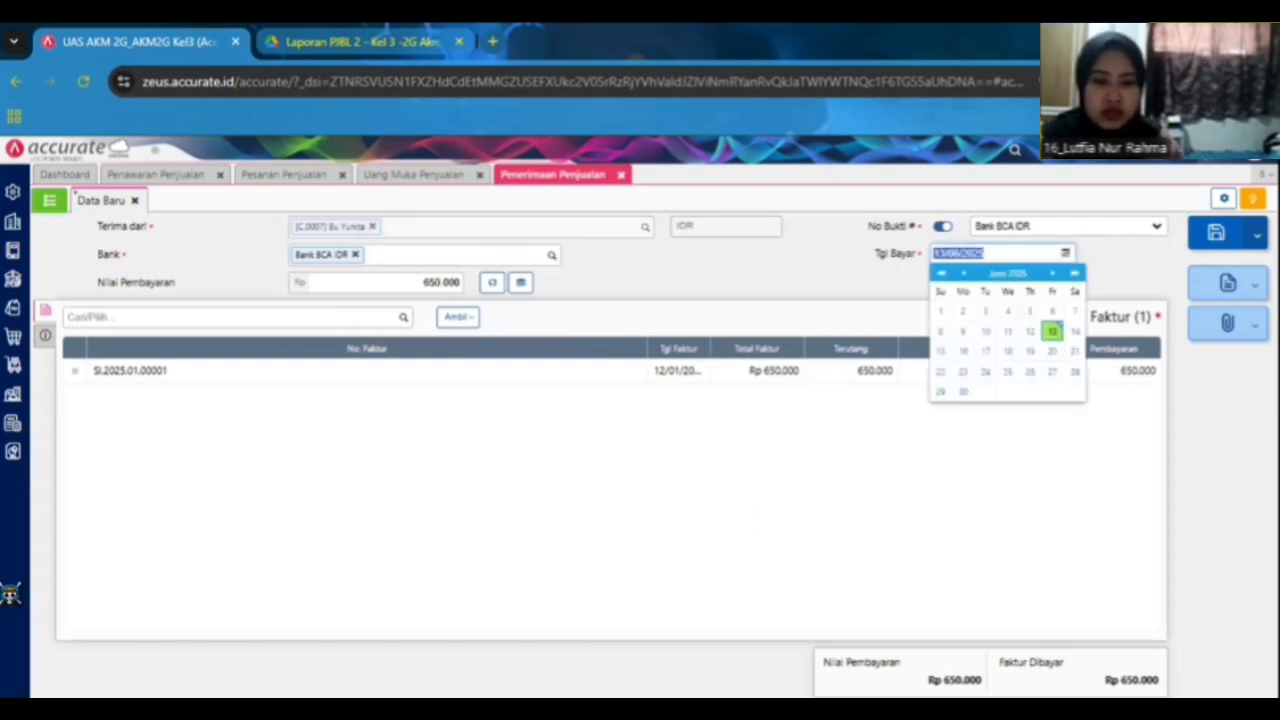
{"action": "left_click", "coordinate": [383, 38]}
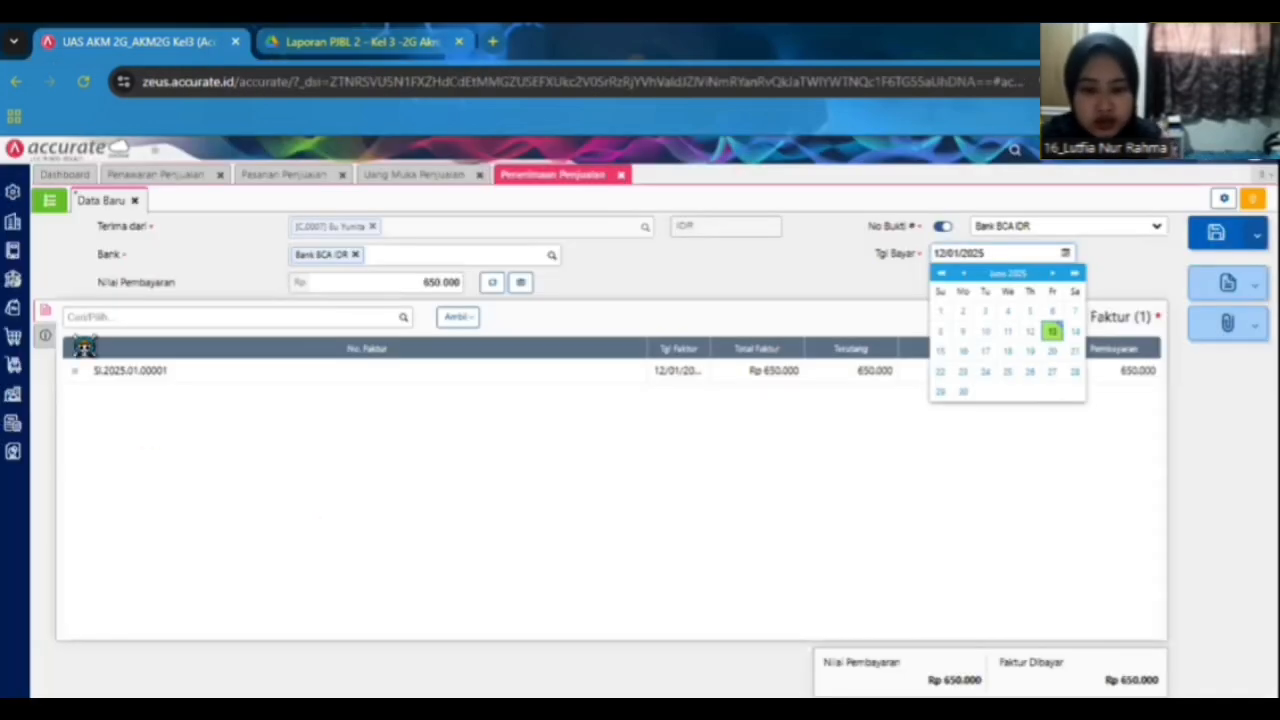
{"action": "left_click", "coordinate": [86, 346]}
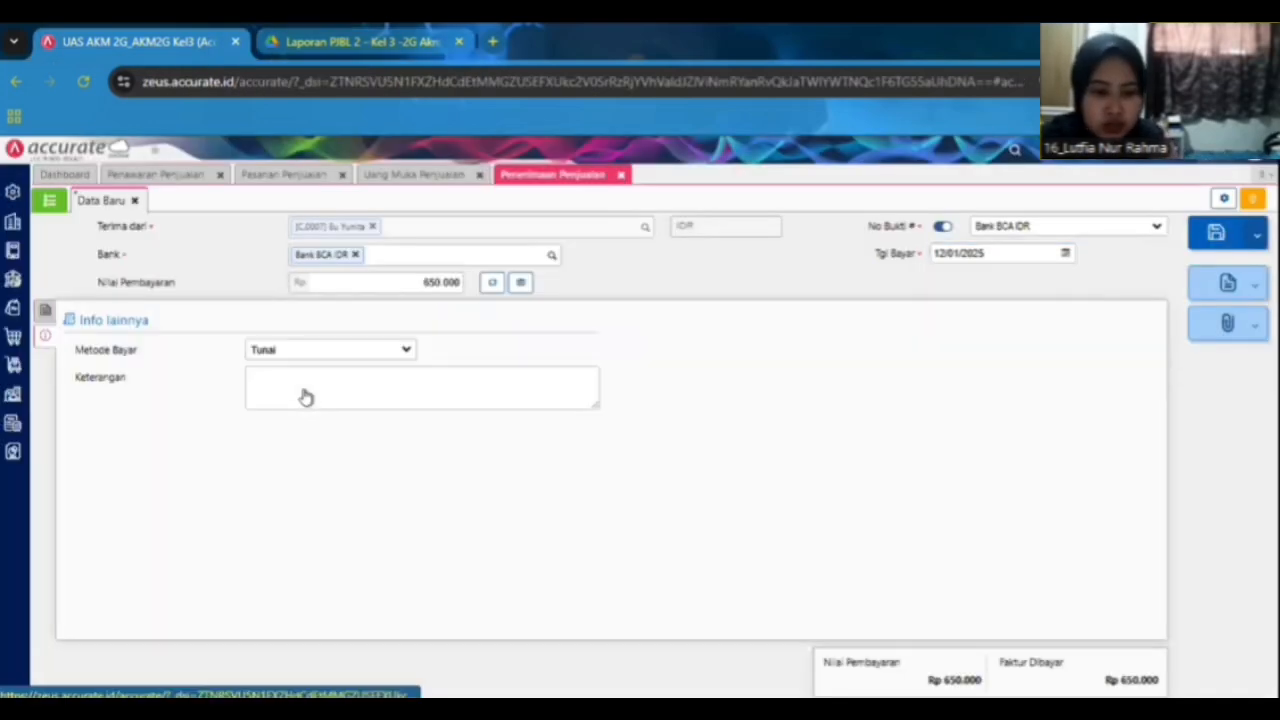
{"action": "left_click", "coordinate": [329, 357]}
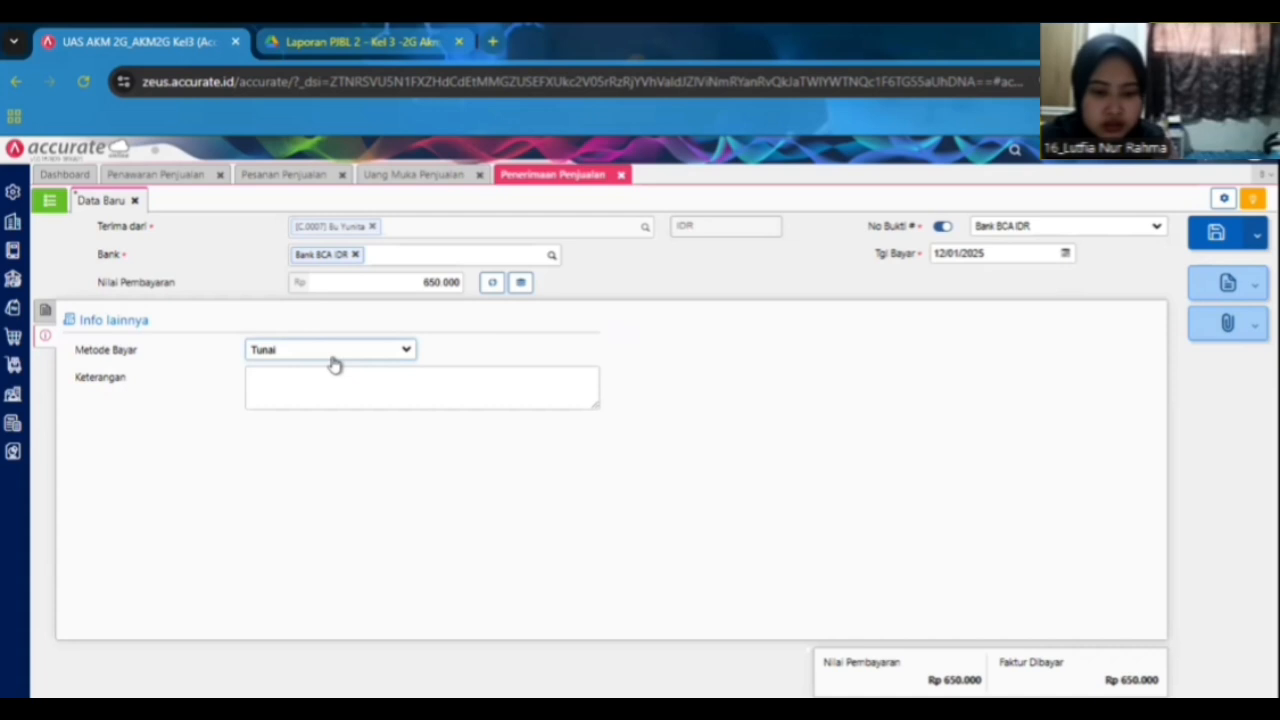
{"action": "left_click", "coordinate": [337, 420]}
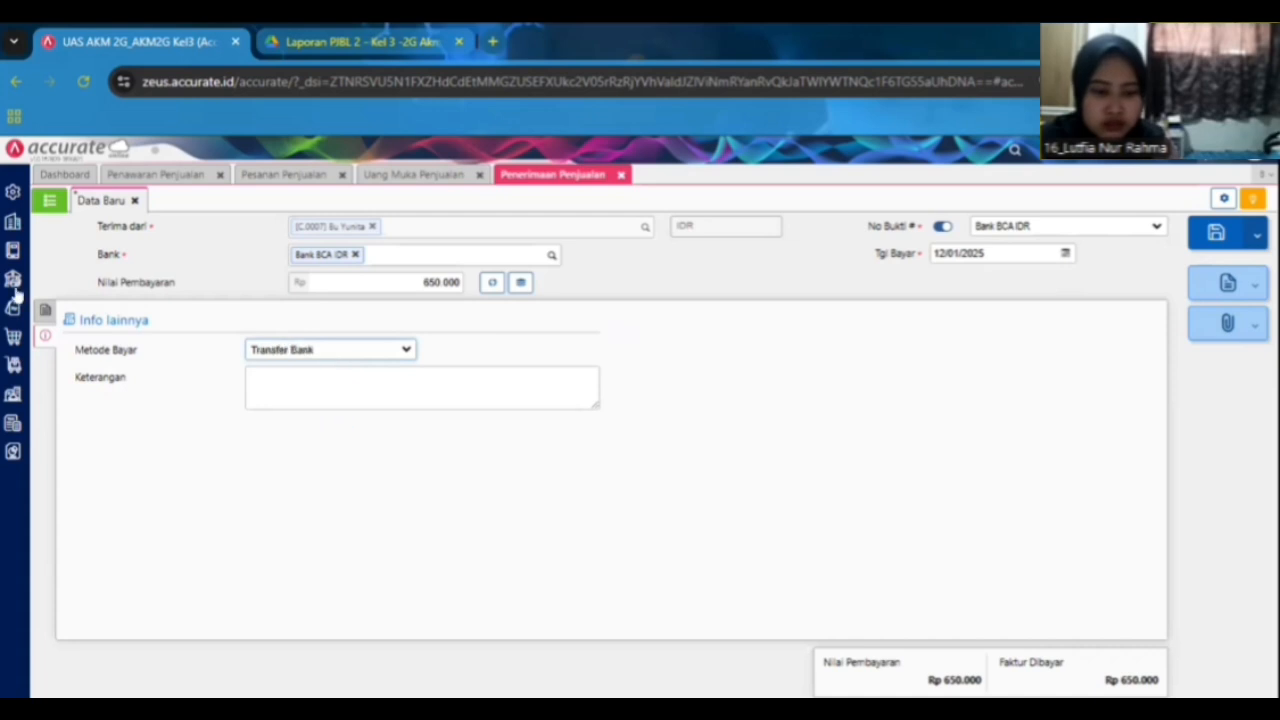
Save the sales receipt.
{"action": "left_click", "coordinate": [46, 313]}
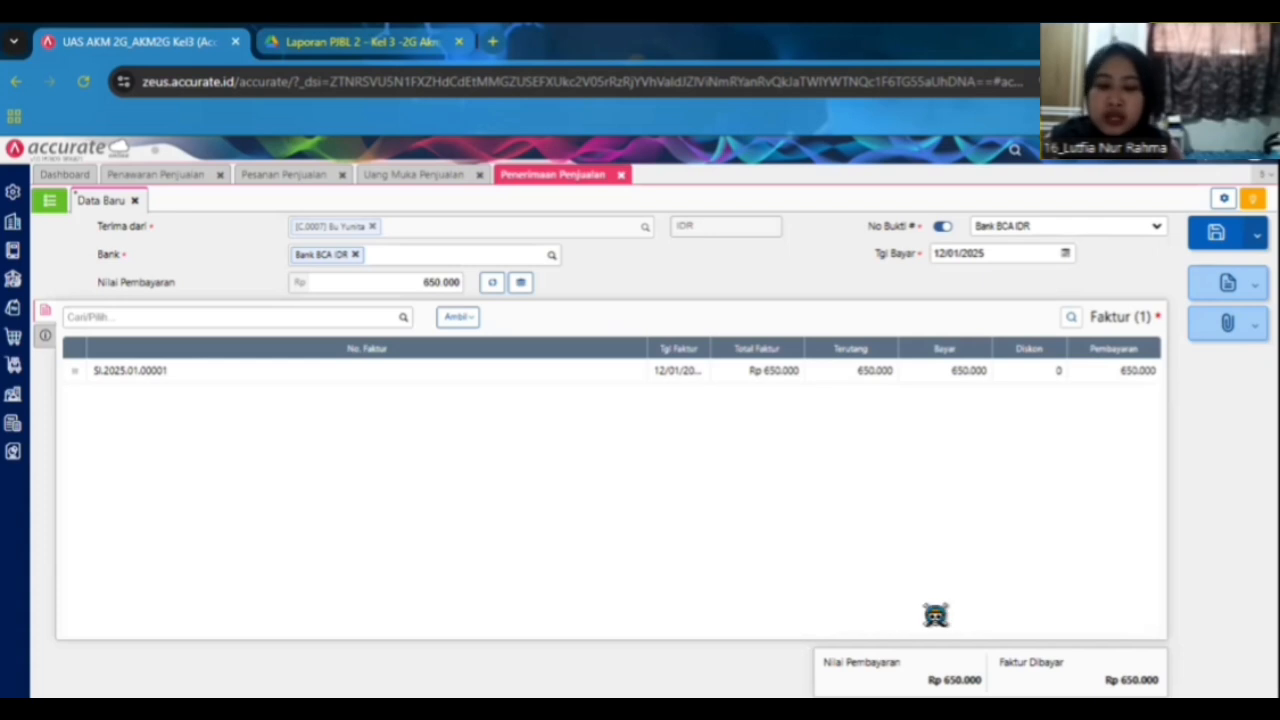
{"action": "left_click", "coordinate": [1215, 233]}
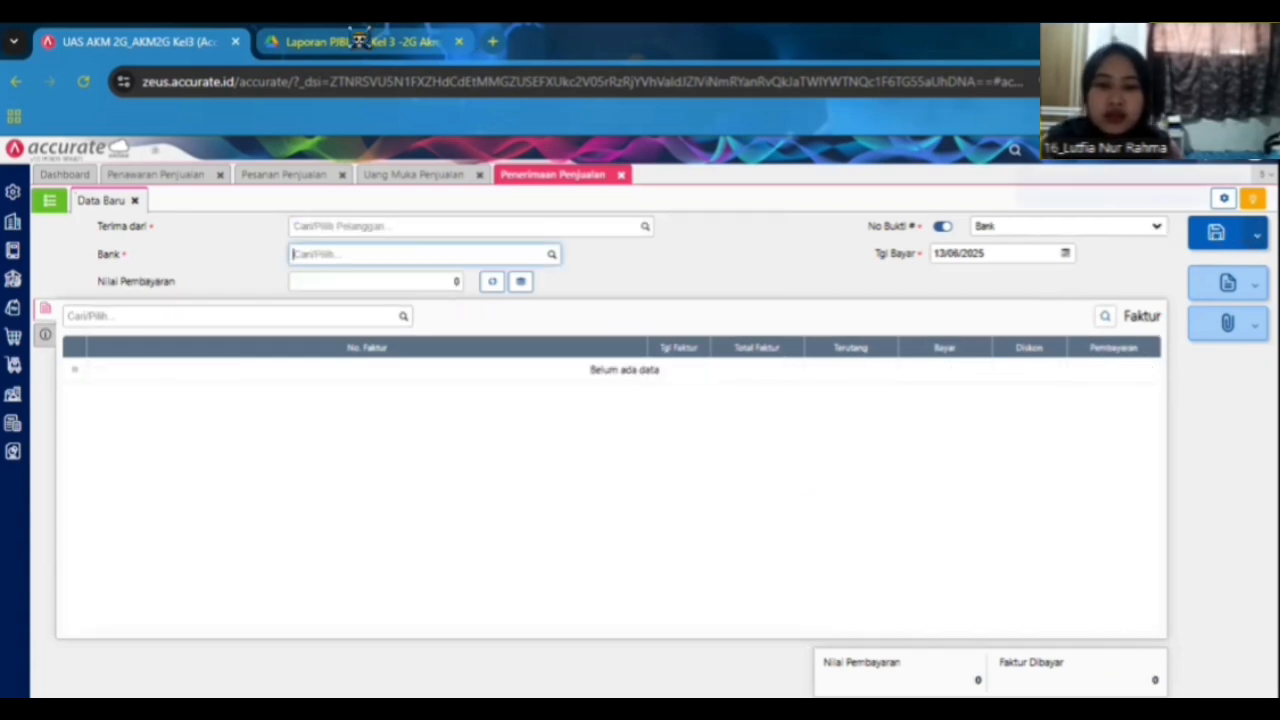
Close the down payment, sales order and quotation tabs after checking the case document's next transaction.
{"action": "key", "text": "ctrl+Tab"}
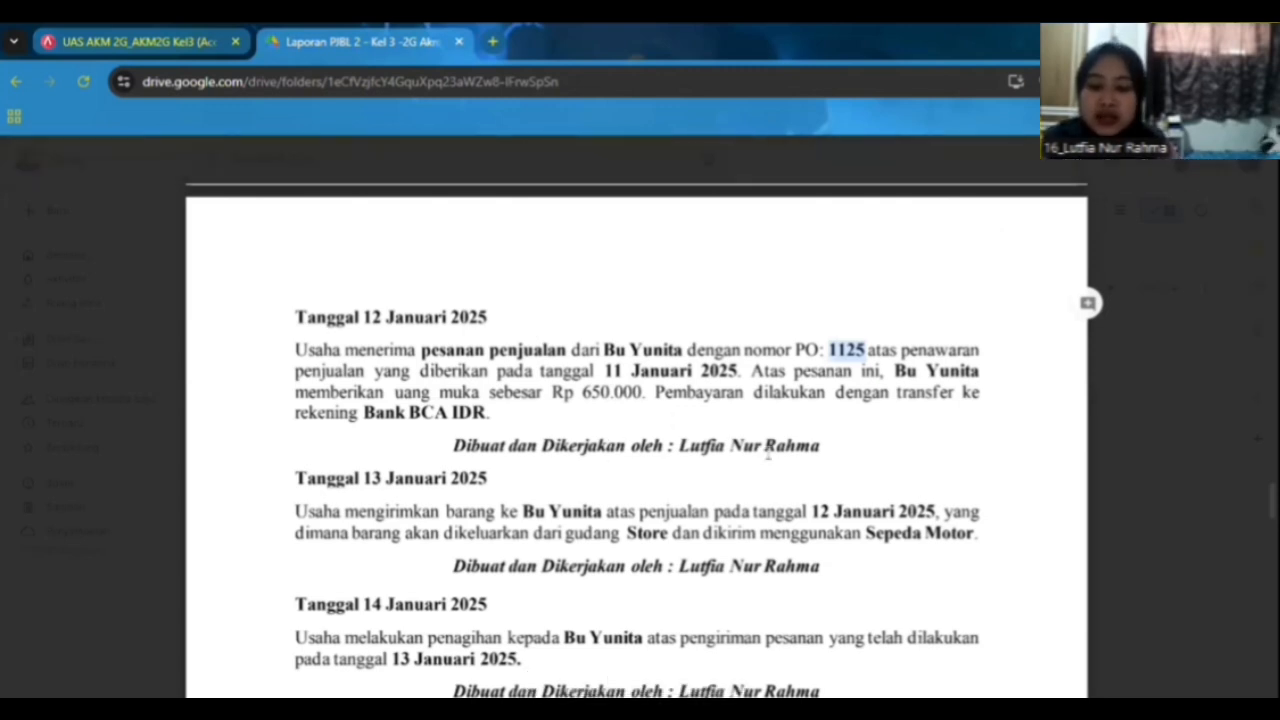
{"action": "scroll", "coordinate": [768, 453], "scroll_direction": "down", "scroll_amount": 2}
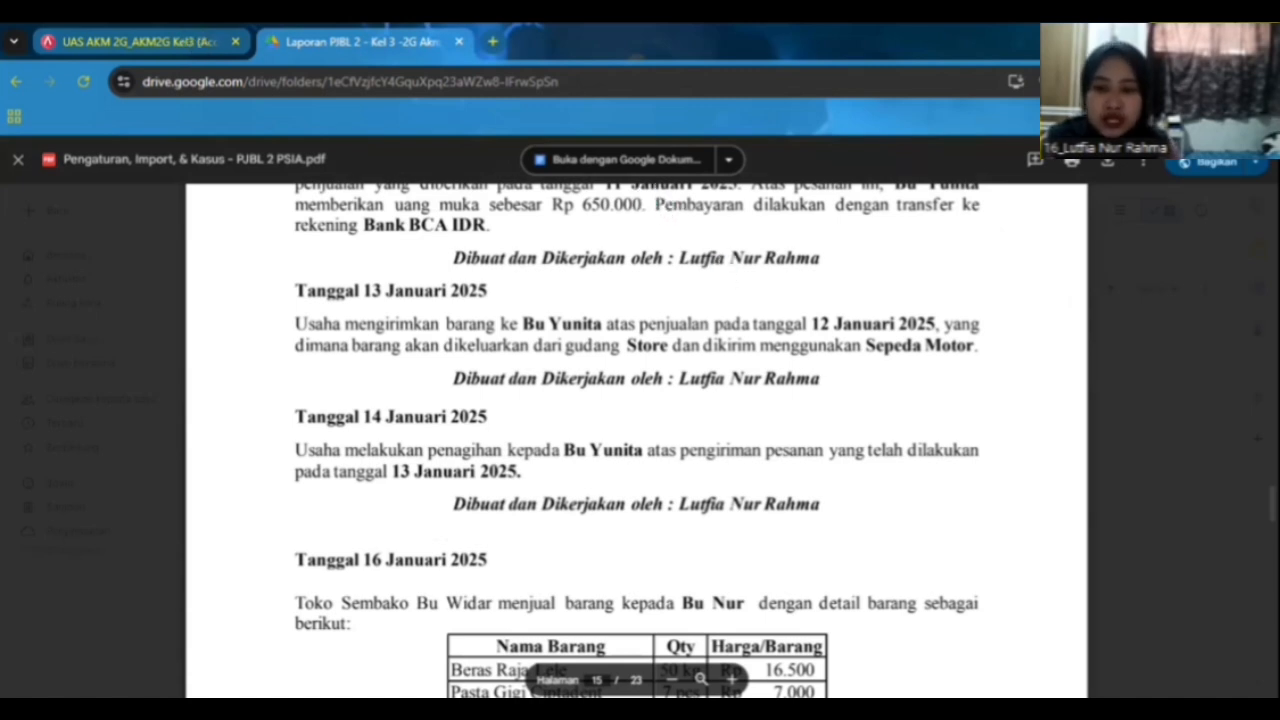
{"action": "left_click", "coordinate": [140, 42]}
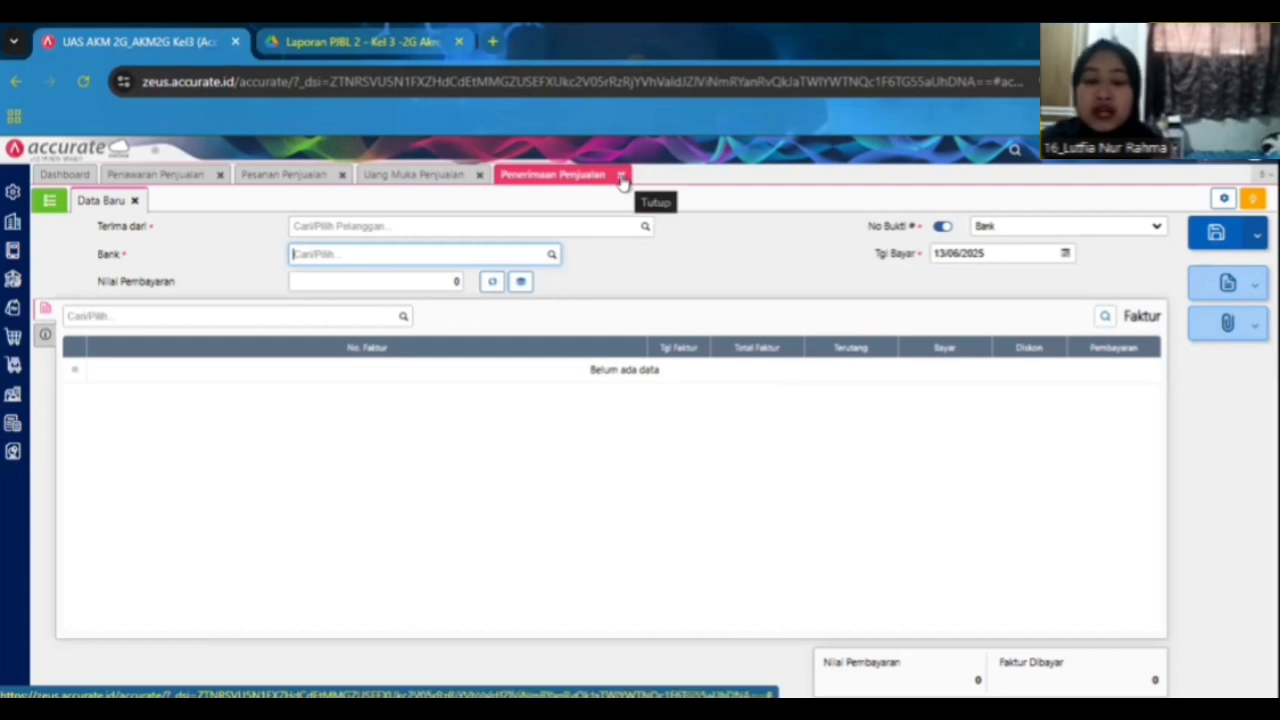
{"action": "left_click", "coordinate": [479, 176]}
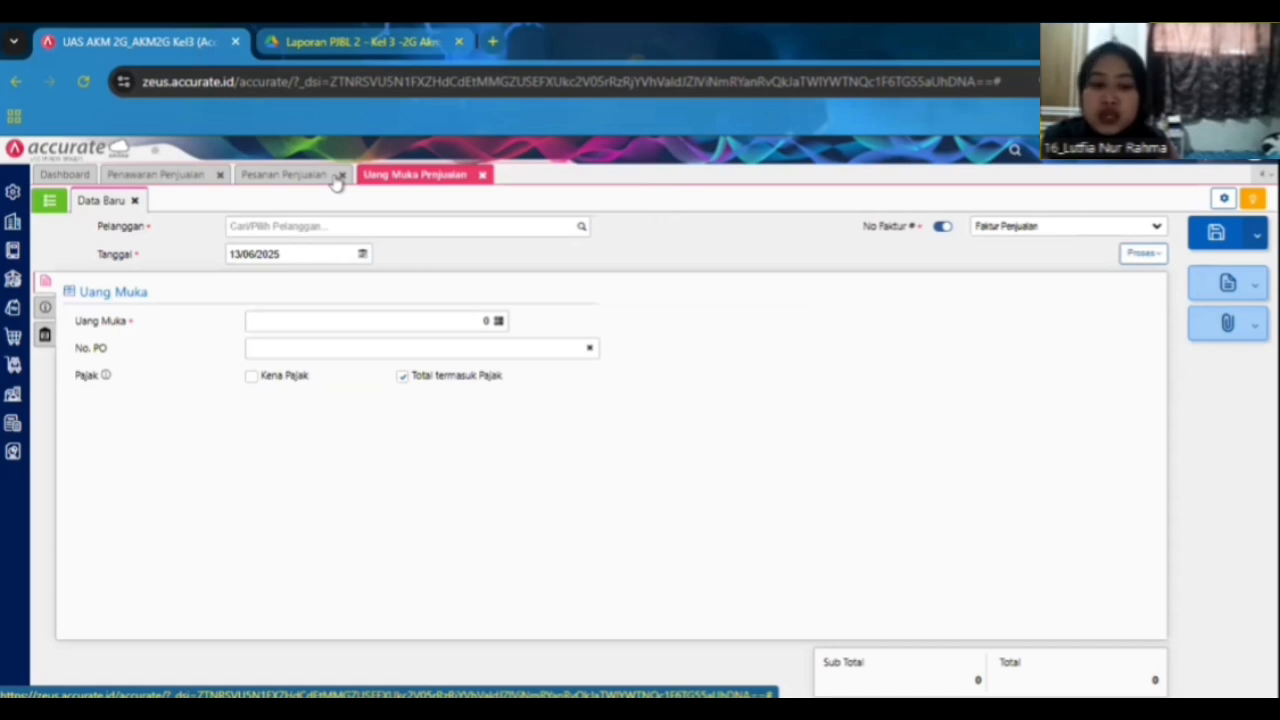
{"action": "left_click", "coordinate": [340, 177]}
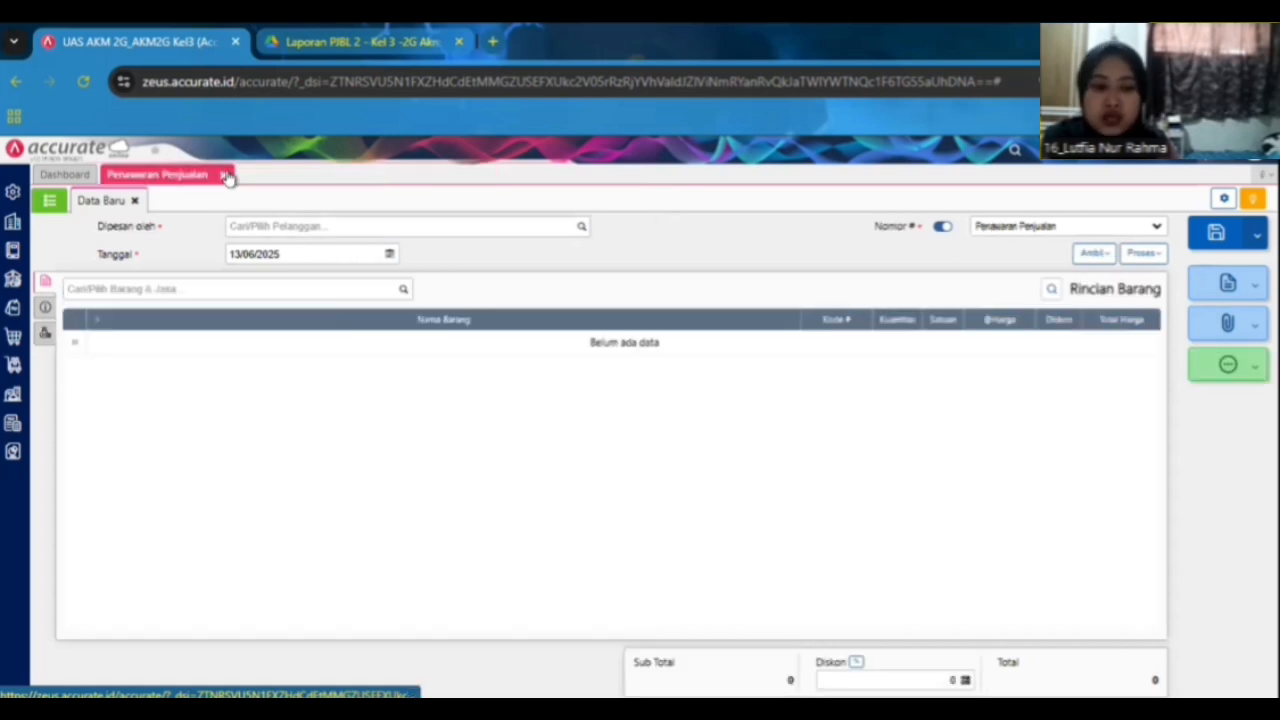
{"action": "left_click", "coordinate": [287, 38]}
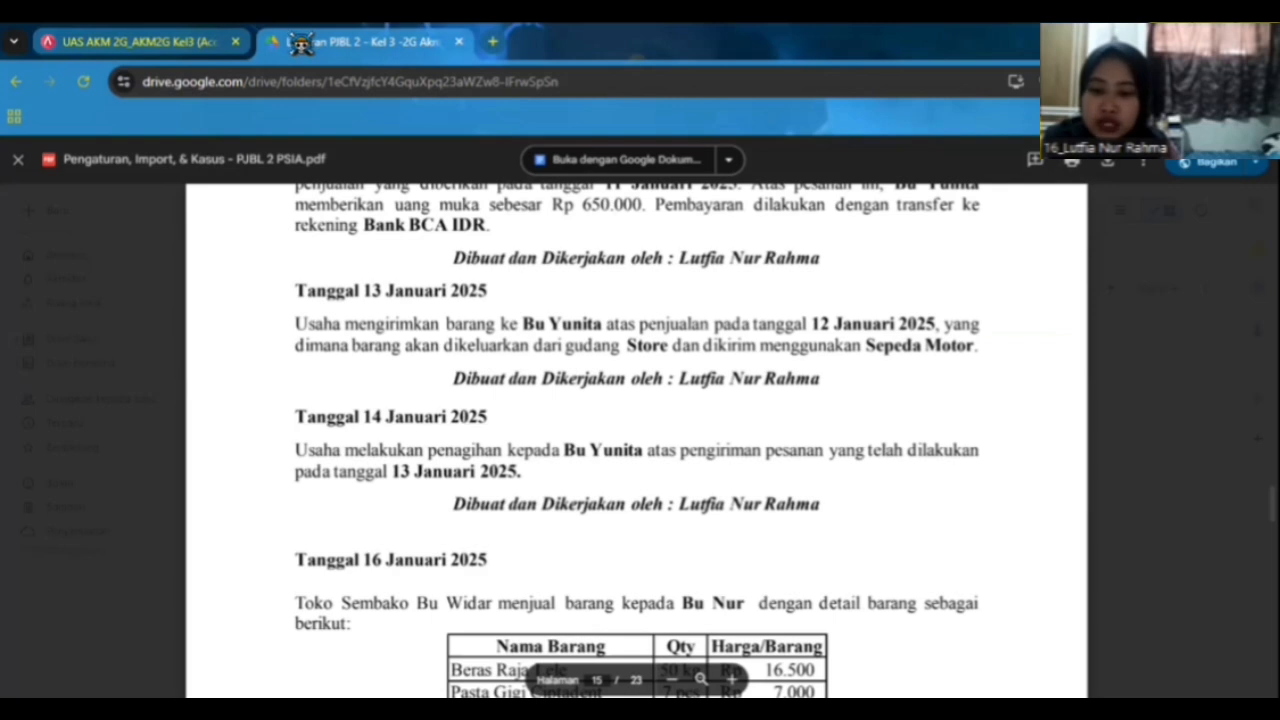
{"action": "left_click", "coordinate": [178, 40]}
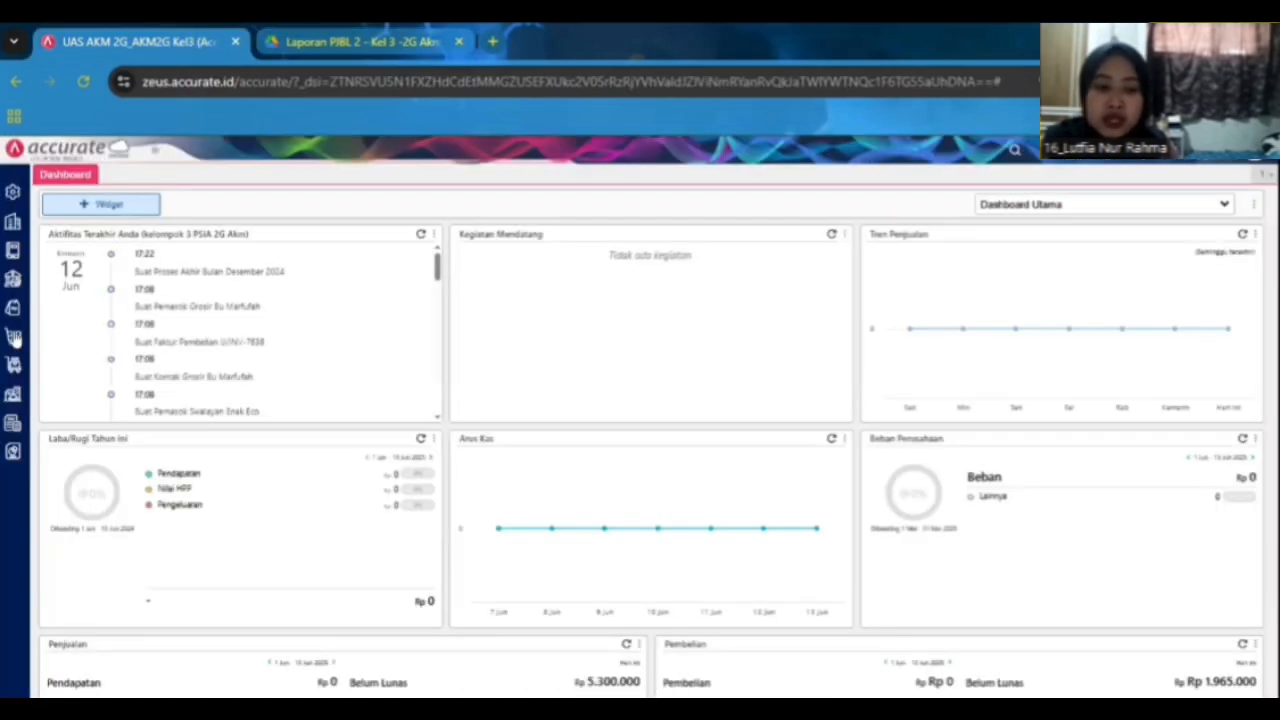
Start a new delivery order for the same customer, dated 13/01/2025.
{"action": "left_click", "coordinate": [12, 310]}
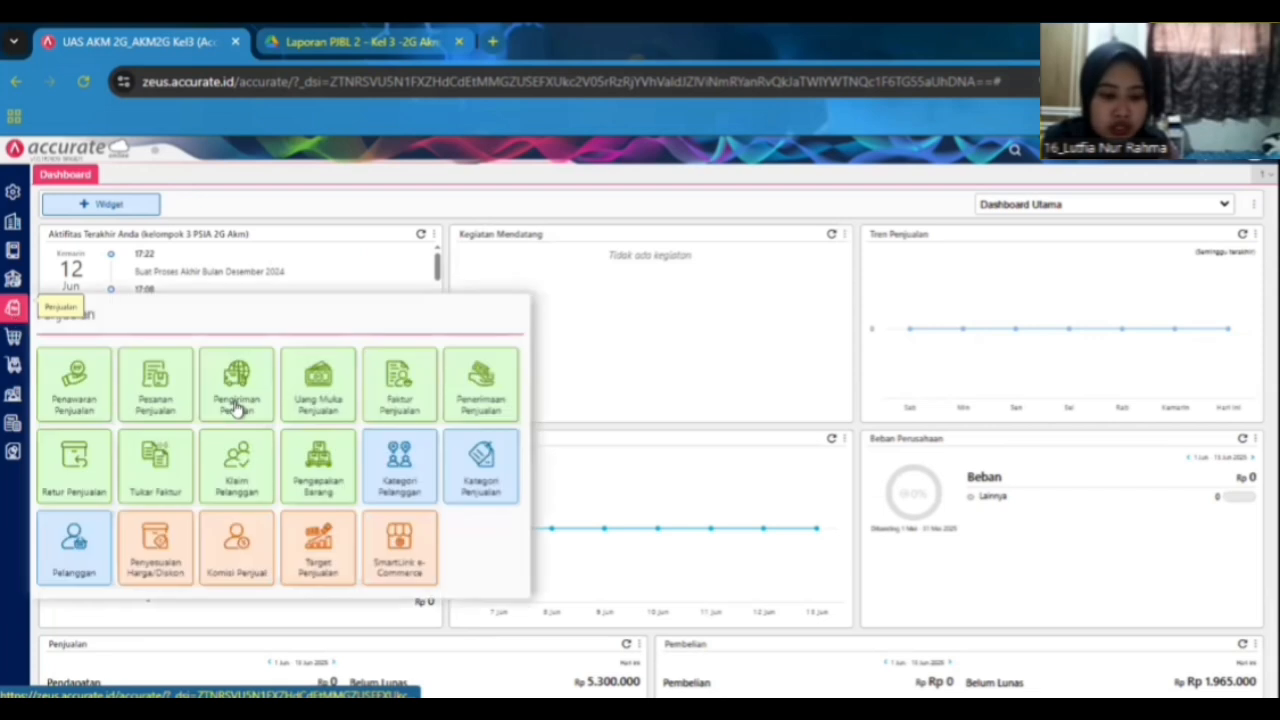
{"action": "left_click", "coordinate": [244, 409]}
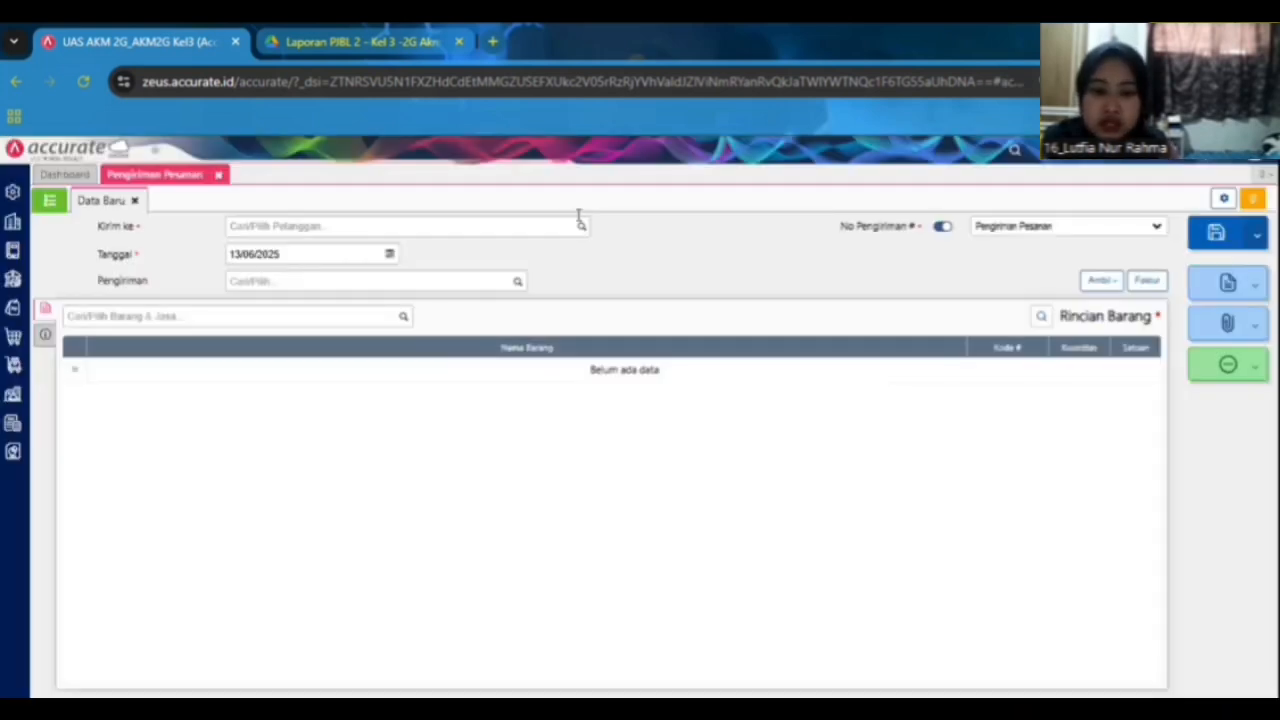
{"action": "left_click", "coordinate": [579, 227]}
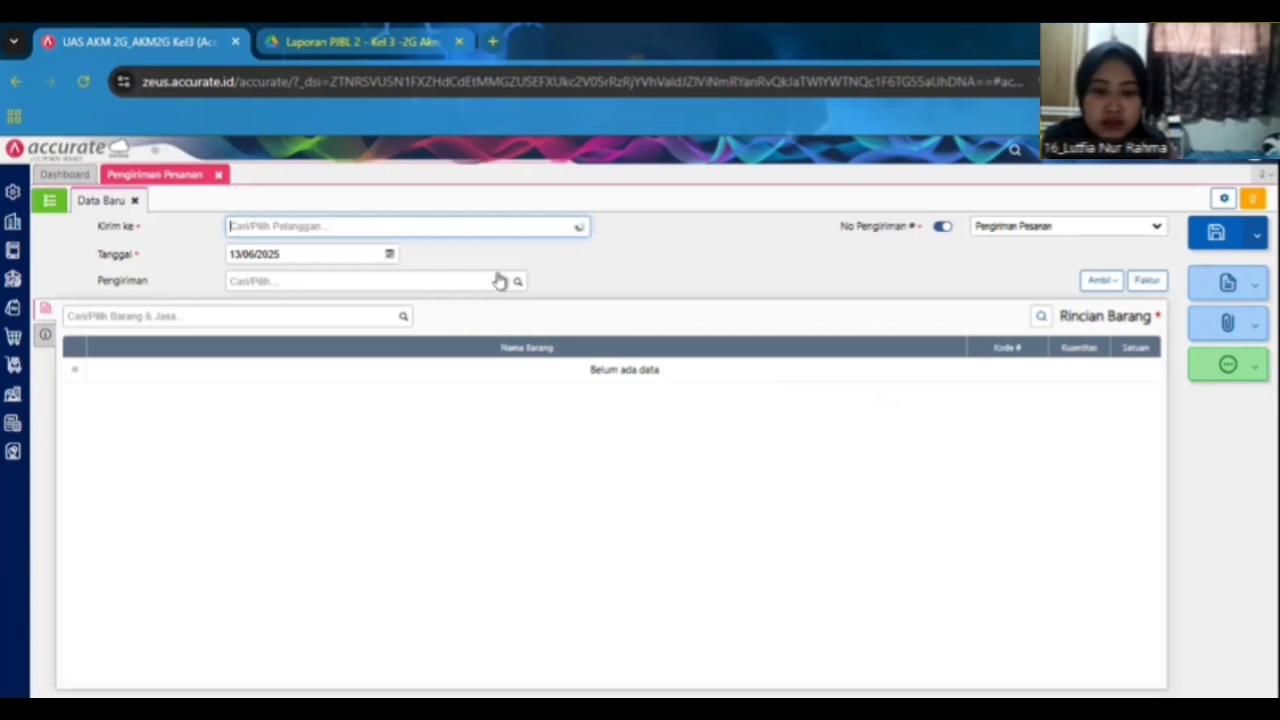
{"action": "left_click", "coordinate": [469, 348]}
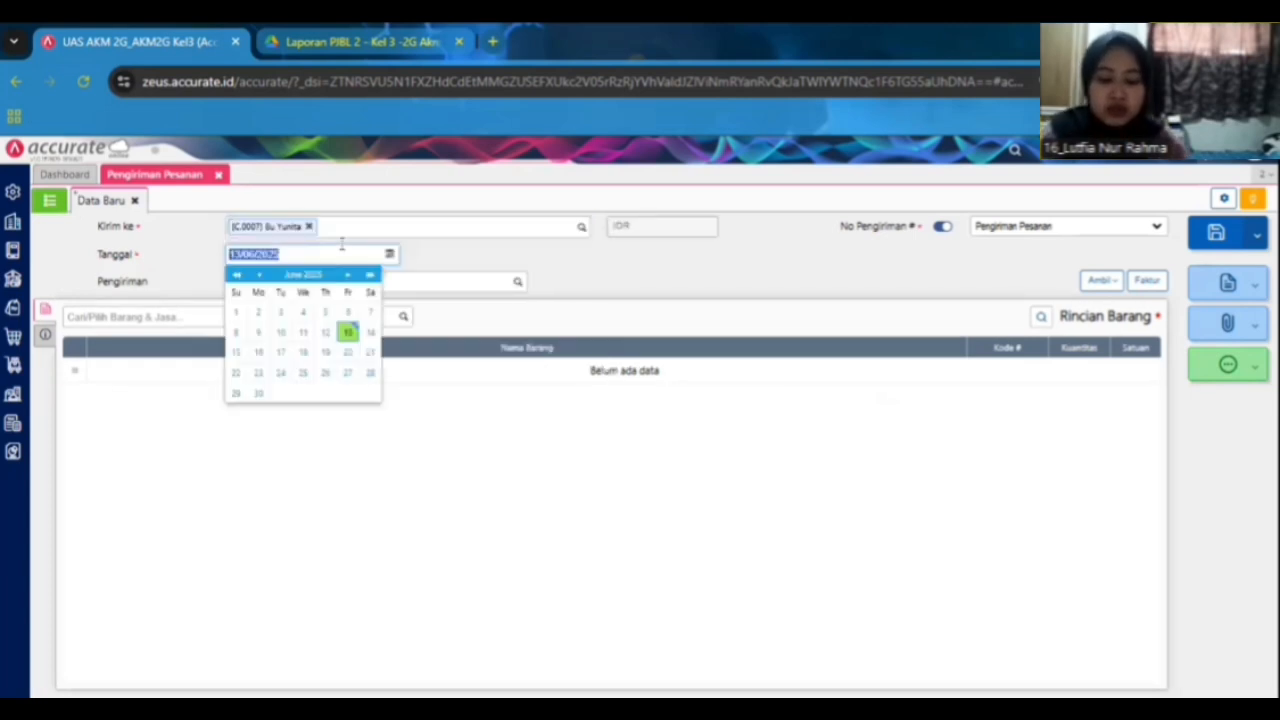
{"action": "type", "text": "13/01/2025"}
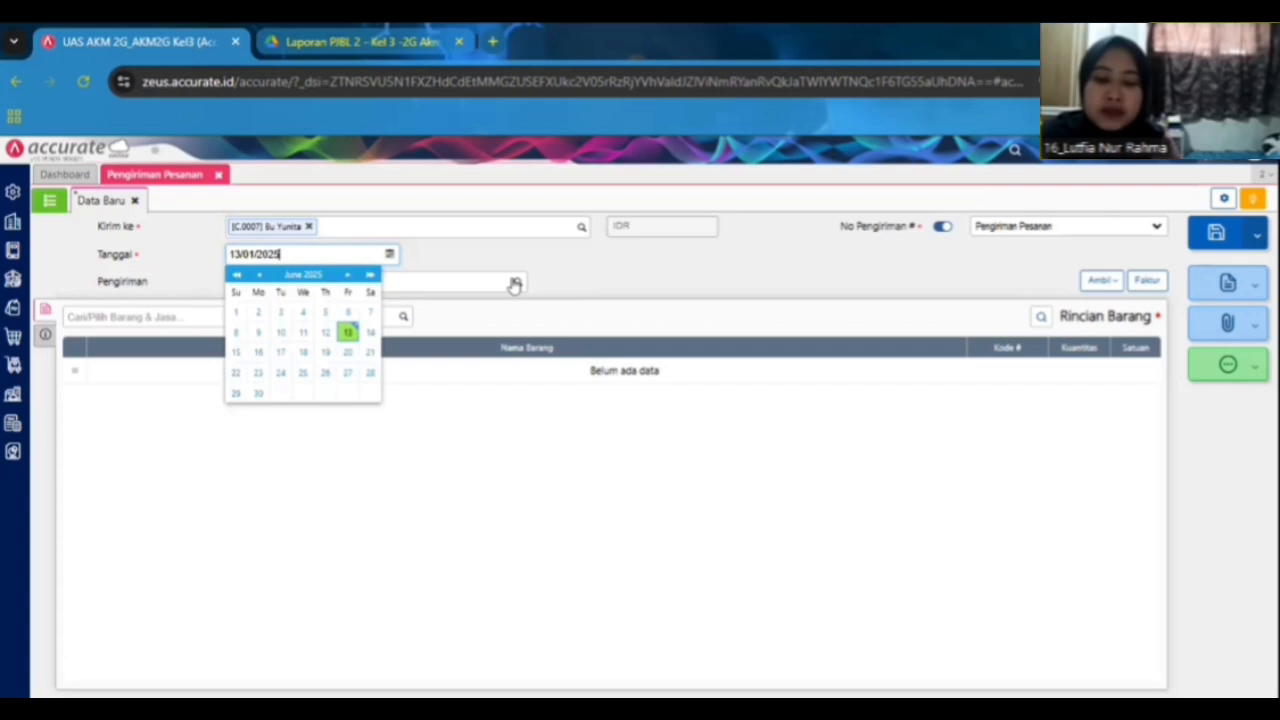
Set the delivery order's shipping method to Sepeda Motor.
{"action": "key", "text": "Tab"}
{"action": "left_click", "coordinate": [516, 305]}
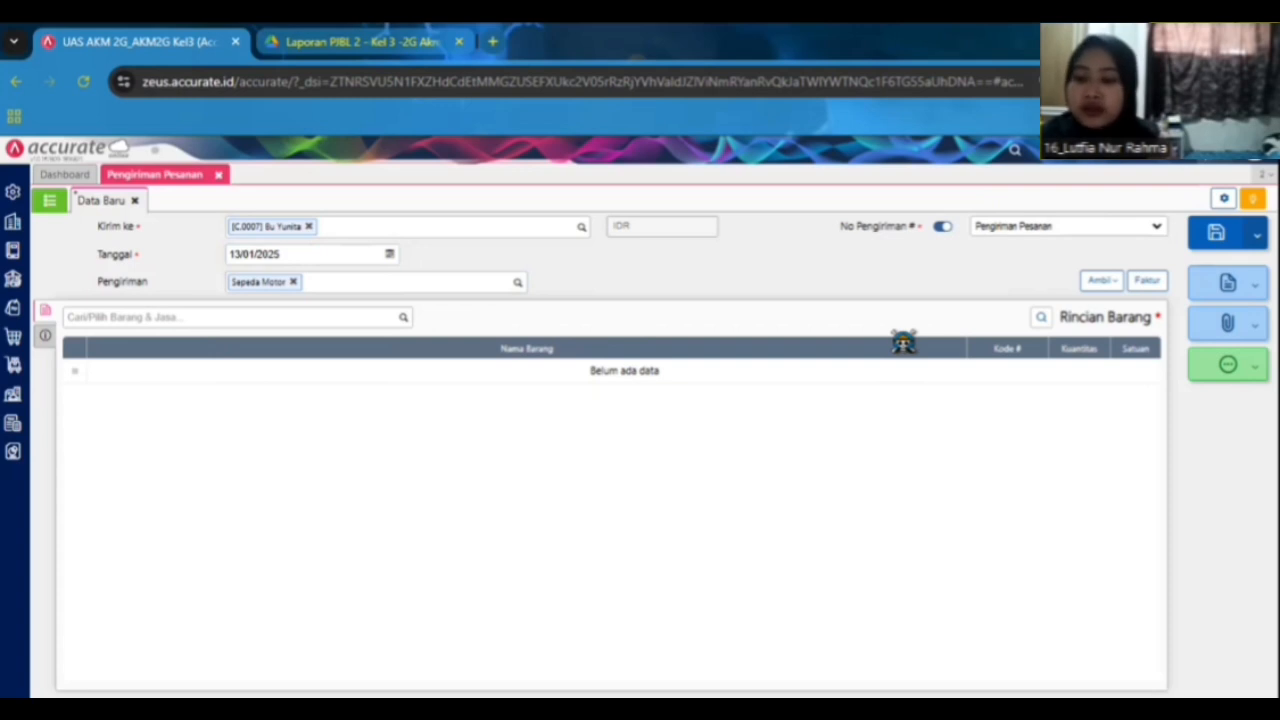
Copy all items into the delivery order from sales order SO.2025.01.00001.
{"action": "left_click", "coordinate": [1100, 281]}
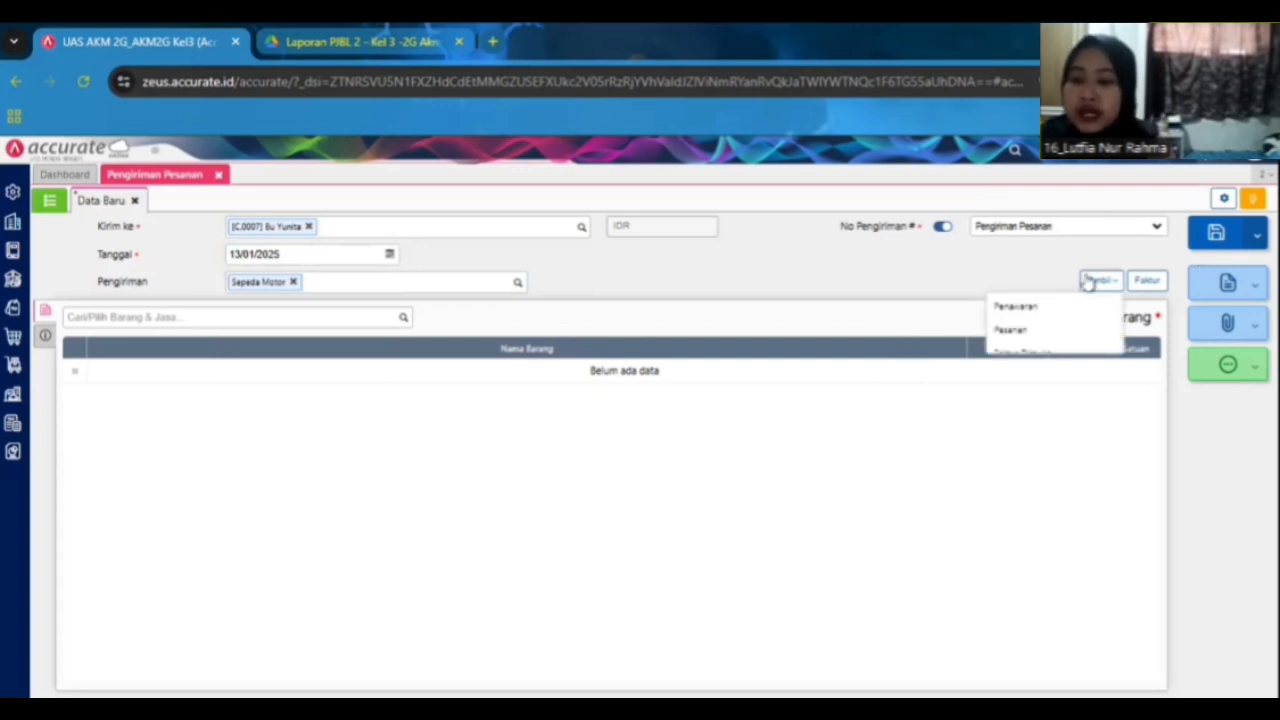
{"action": "left_click", "coordinate": [1064, 336]}
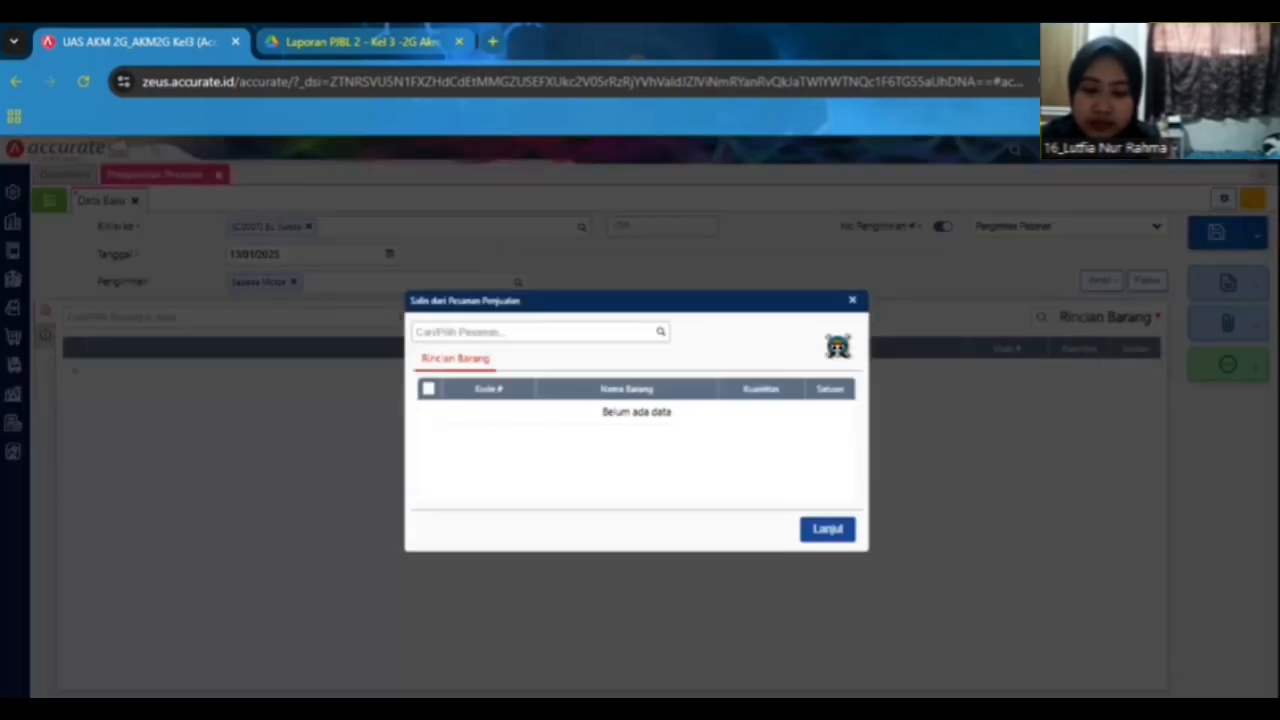
{"action": "left_click", "coordinate": [663, 335]}
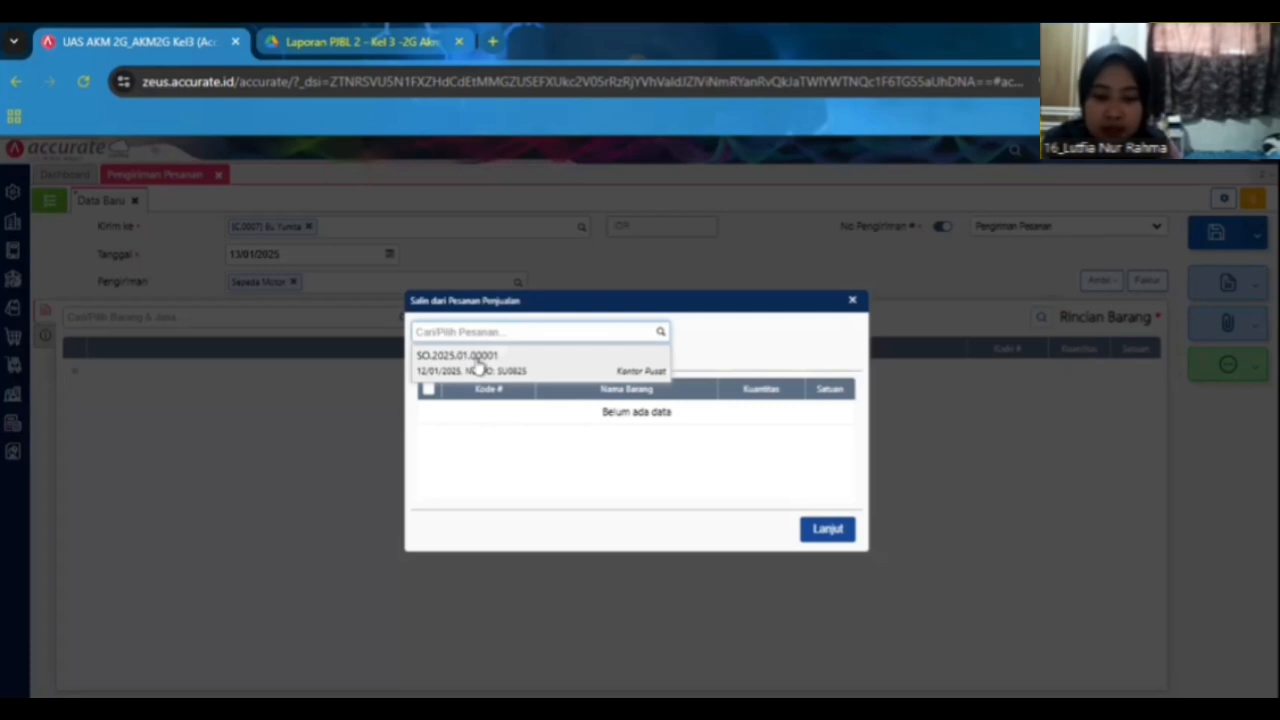
{"action": "left_click", "coordinate": [466, 358]}
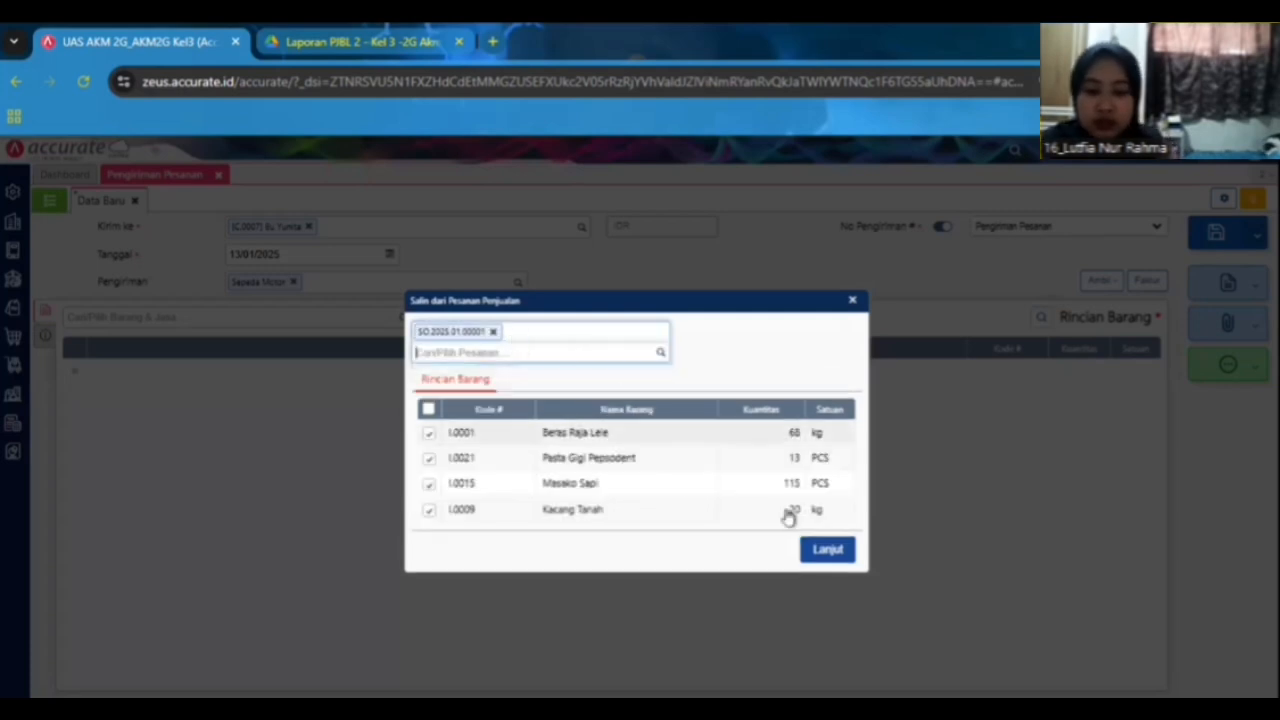
{"action": "left_click", "coordinate": [829, 551]}
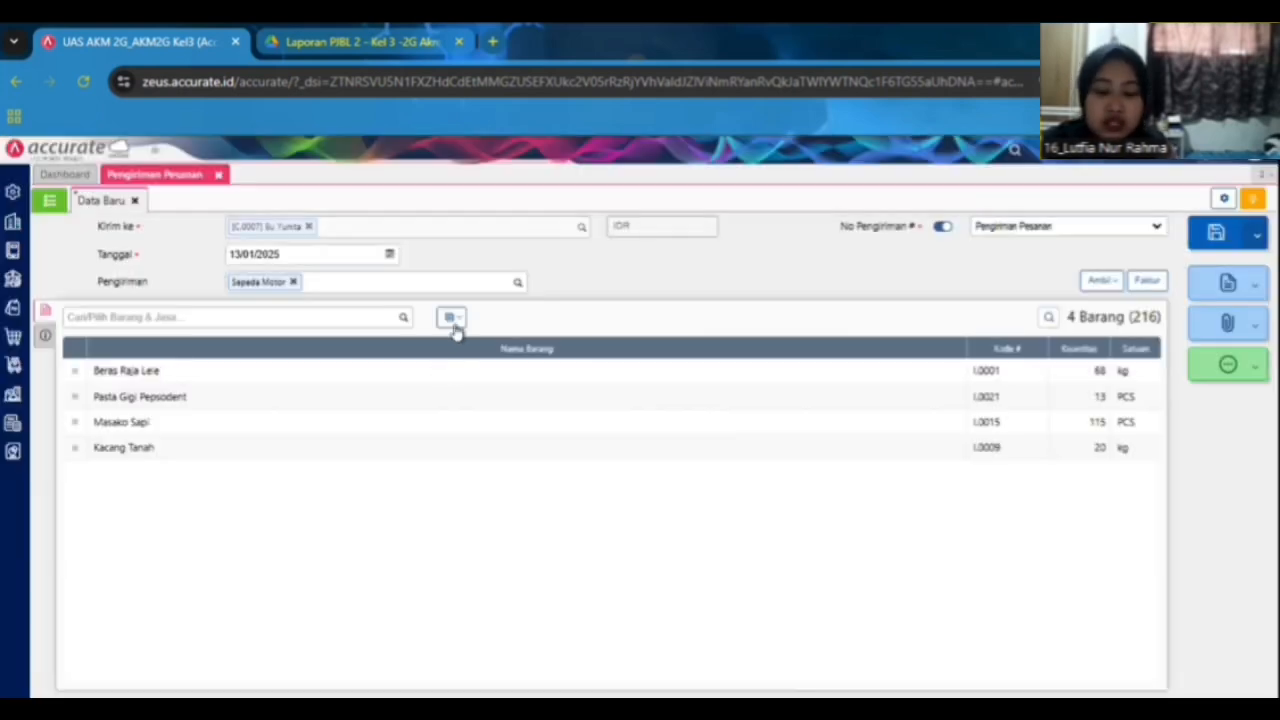
Change the warehouse of all delivery order items to Store.
{"action": "left_click", "coordinate": [455, 329]}
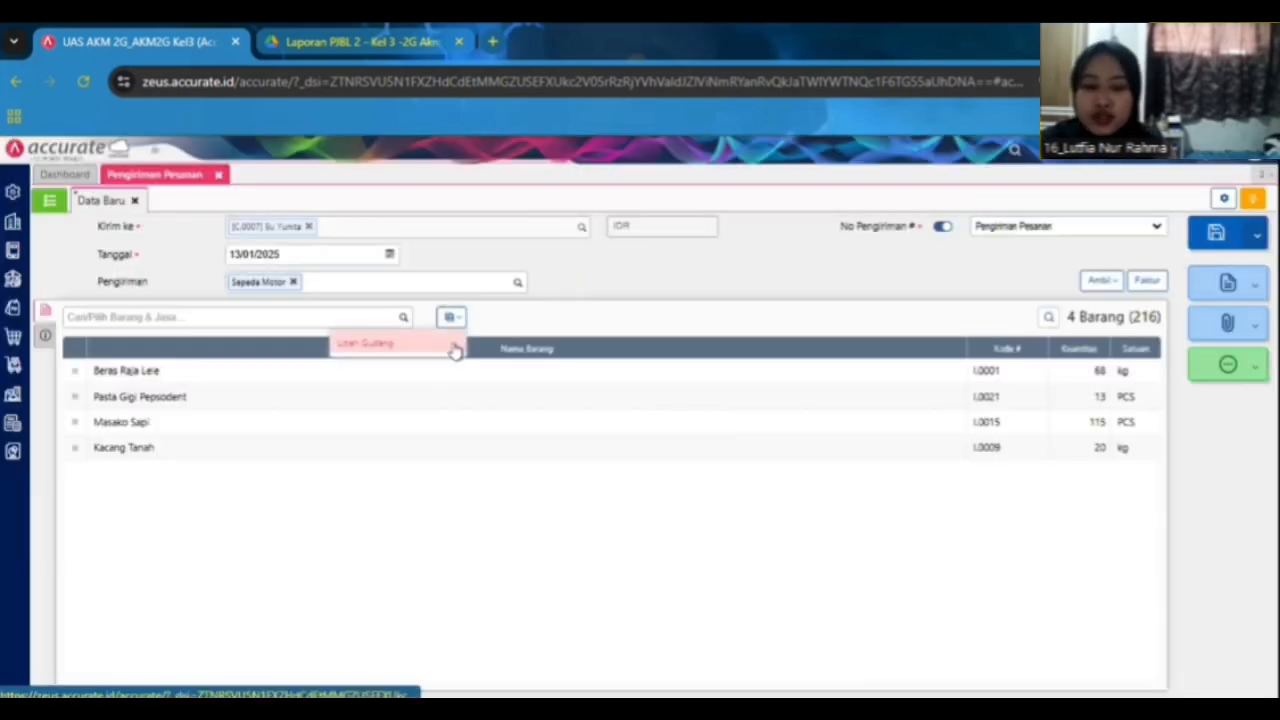
{"action": "left_click", "coordinate": [455, 344]}
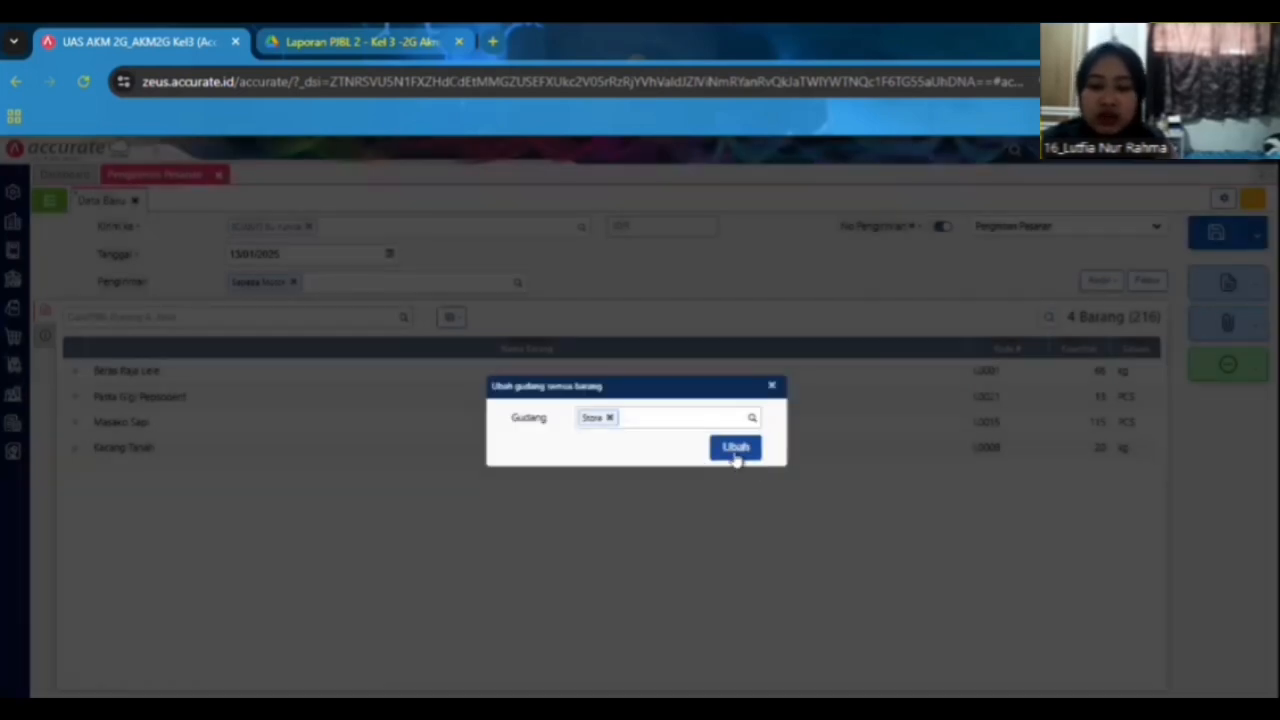
{"action": "left_click", "coordinate": [735, 449]}
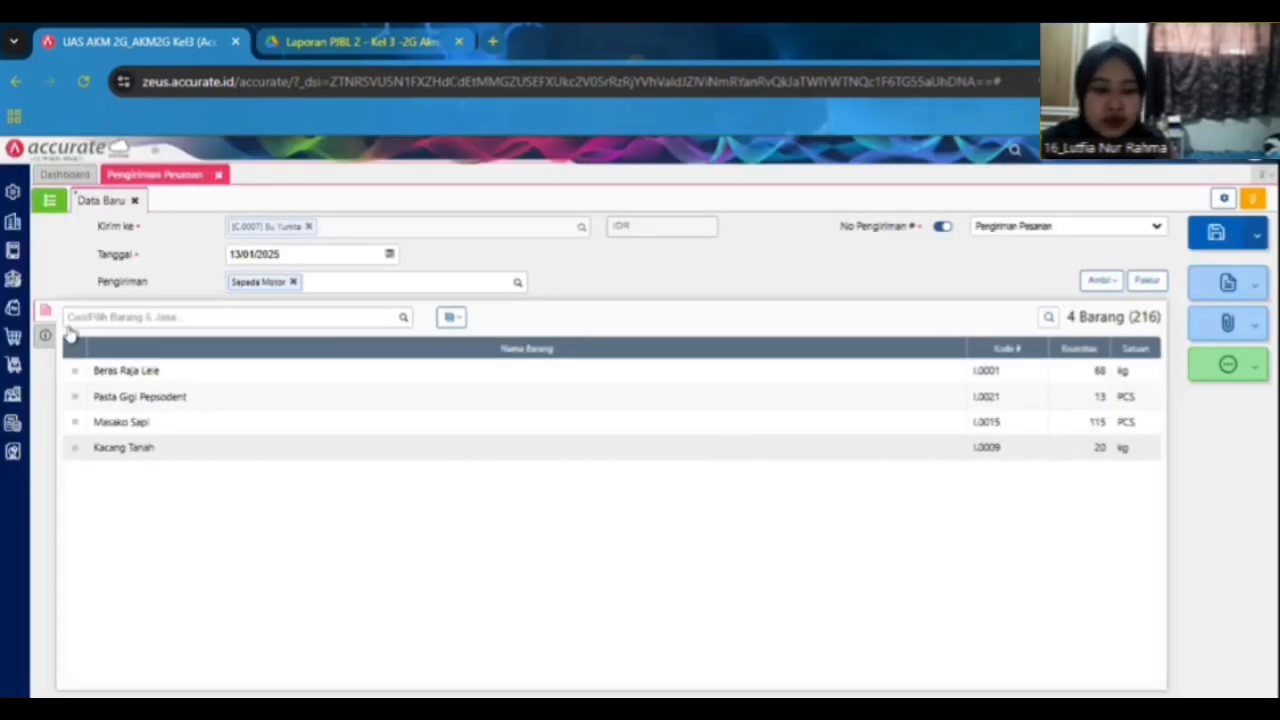
Review the delivery order's info section and the case document's instructions for the next transactions.
{"action": "left_click", "coordinate": [49, 337]}
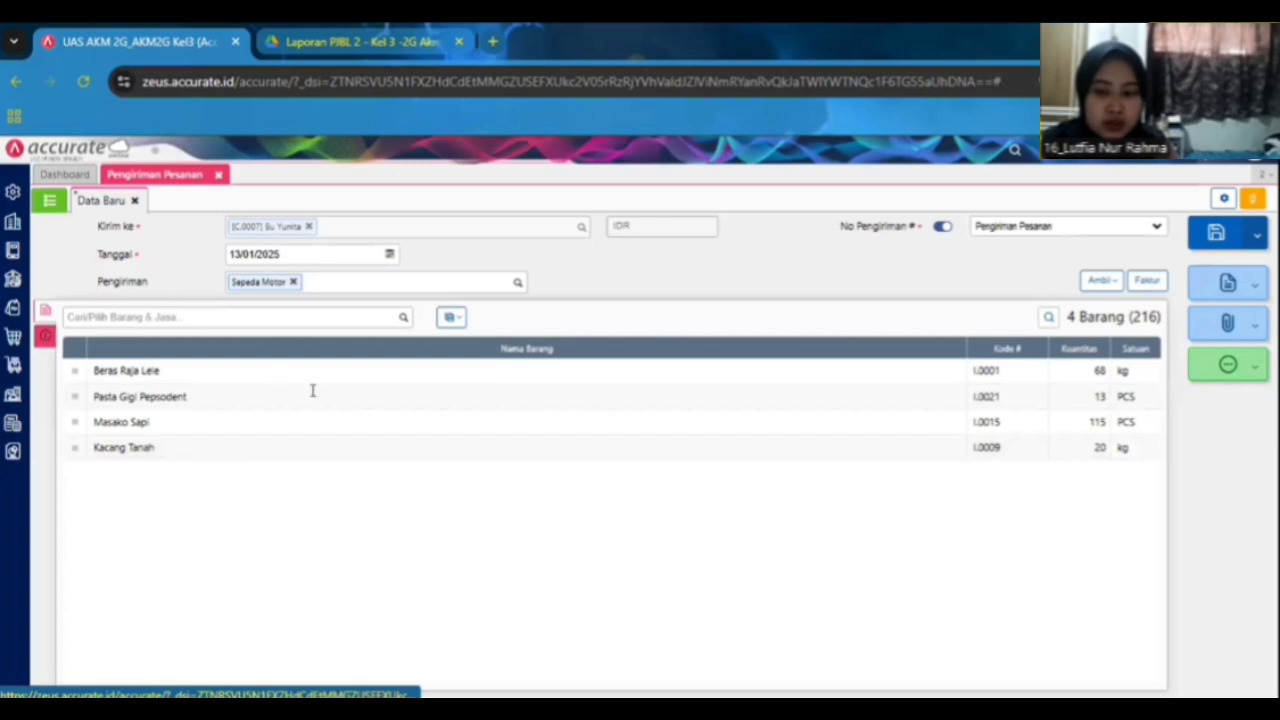
{"action": "left_click", "coordinate": [48, 311]}
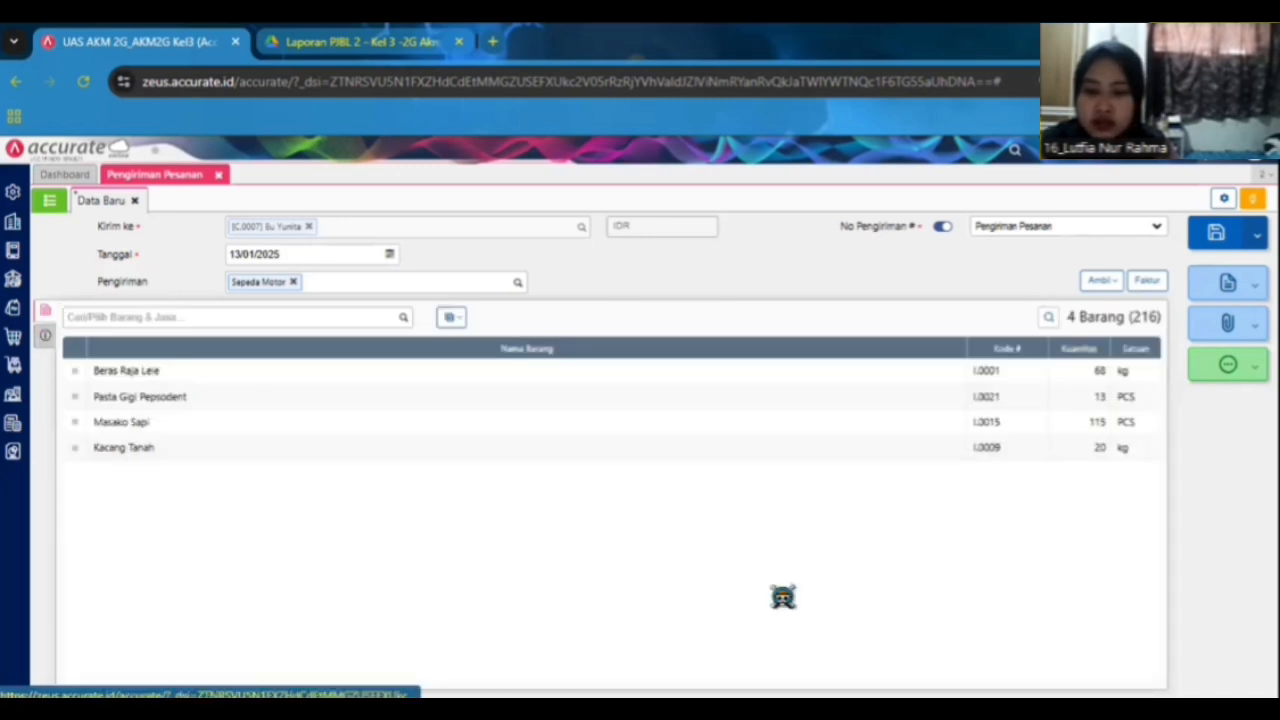
{"action": "left_click", "coordinate": [362, 41]}
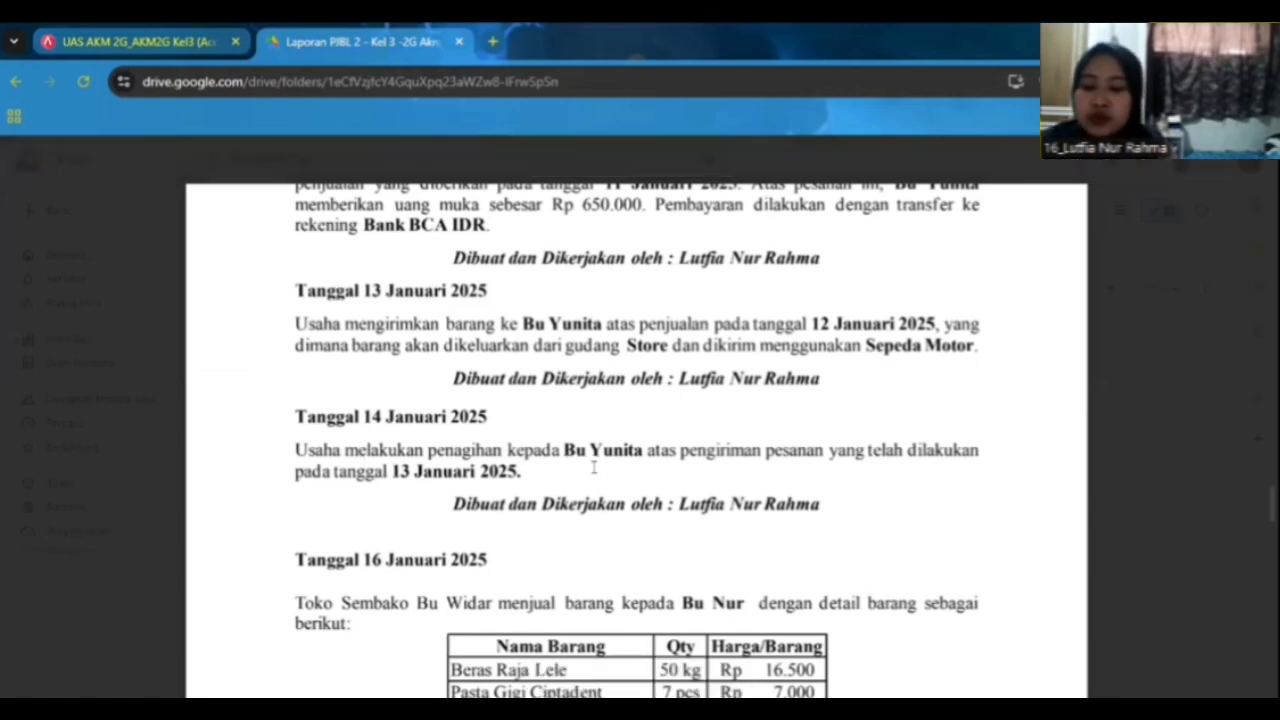
{"action": "left_click", "coordinate": [185, 40]}
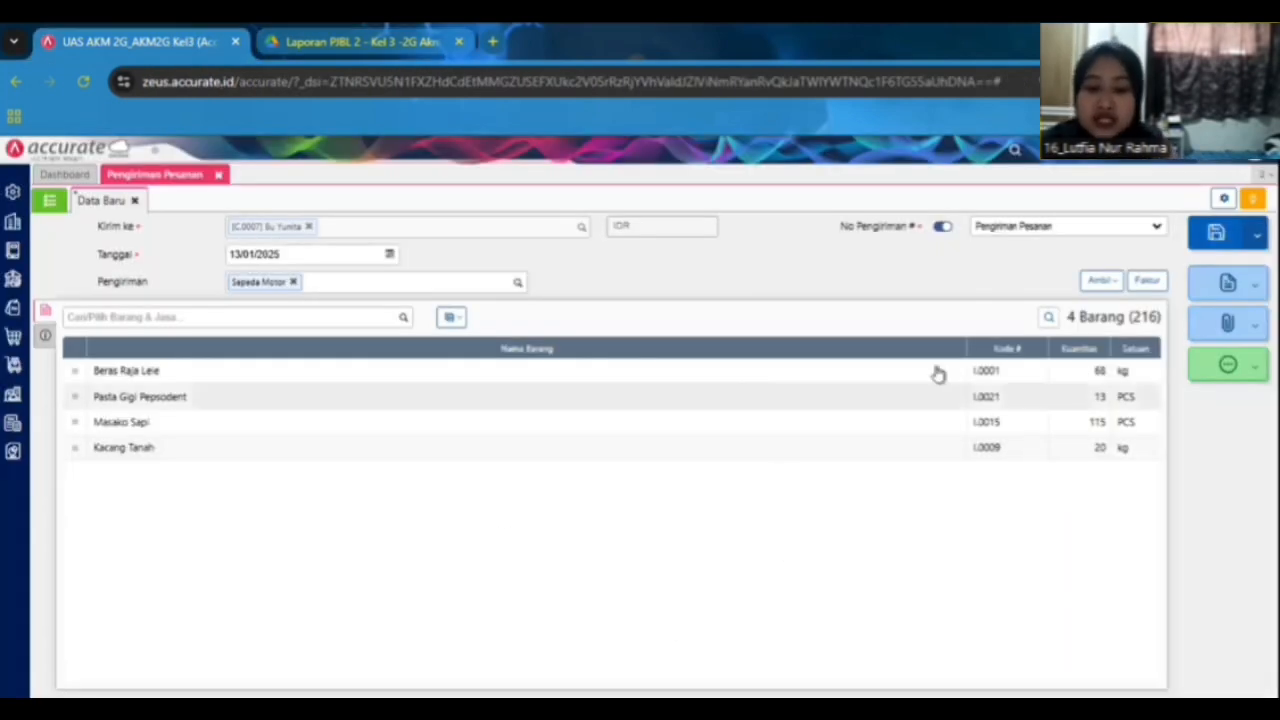
Create a sales invoice from the delivery order, dated 14/01/2025, review its other sections and save it.
{"action": "left_click", "coordinate": [1146, 282]}
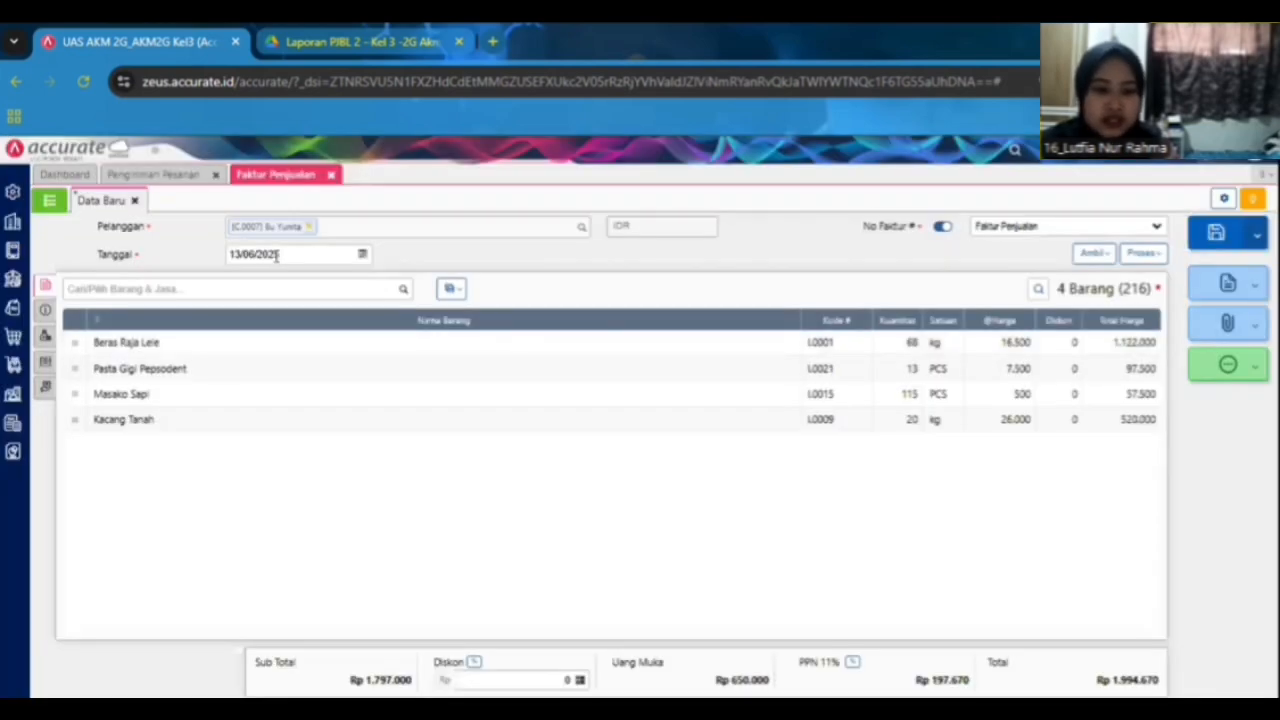
{"action": "left_click", "coordinate": [284, 250]}
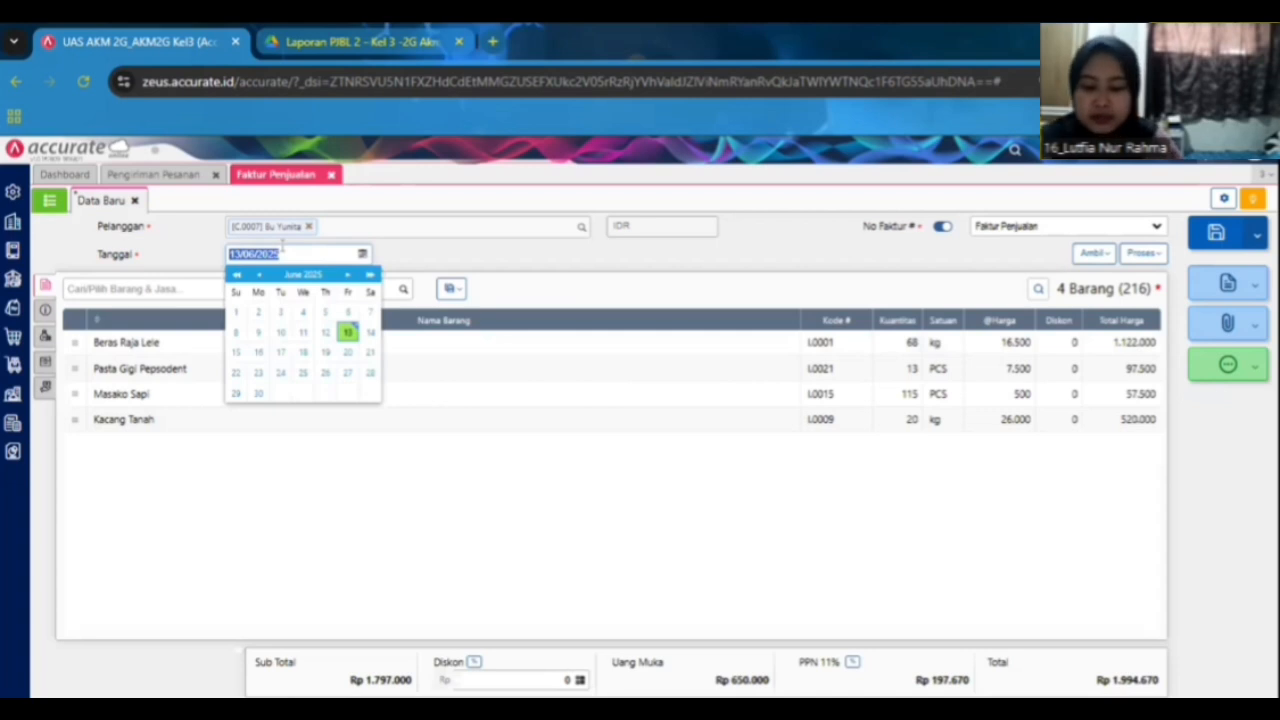
{"action": "type", "text": "14/01/2025"}
{"action": "left_click", "coordinate": [406, 550]}
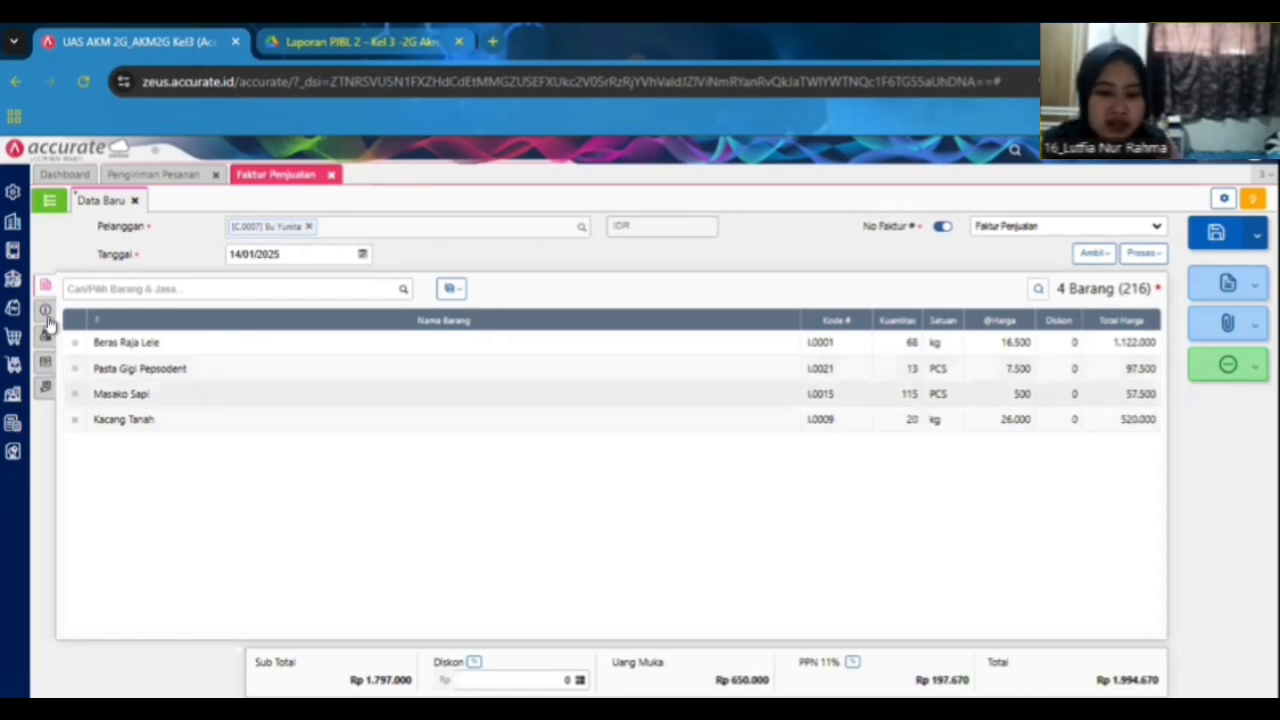
{"action": "left_click", "coordinate": [45, 311]}
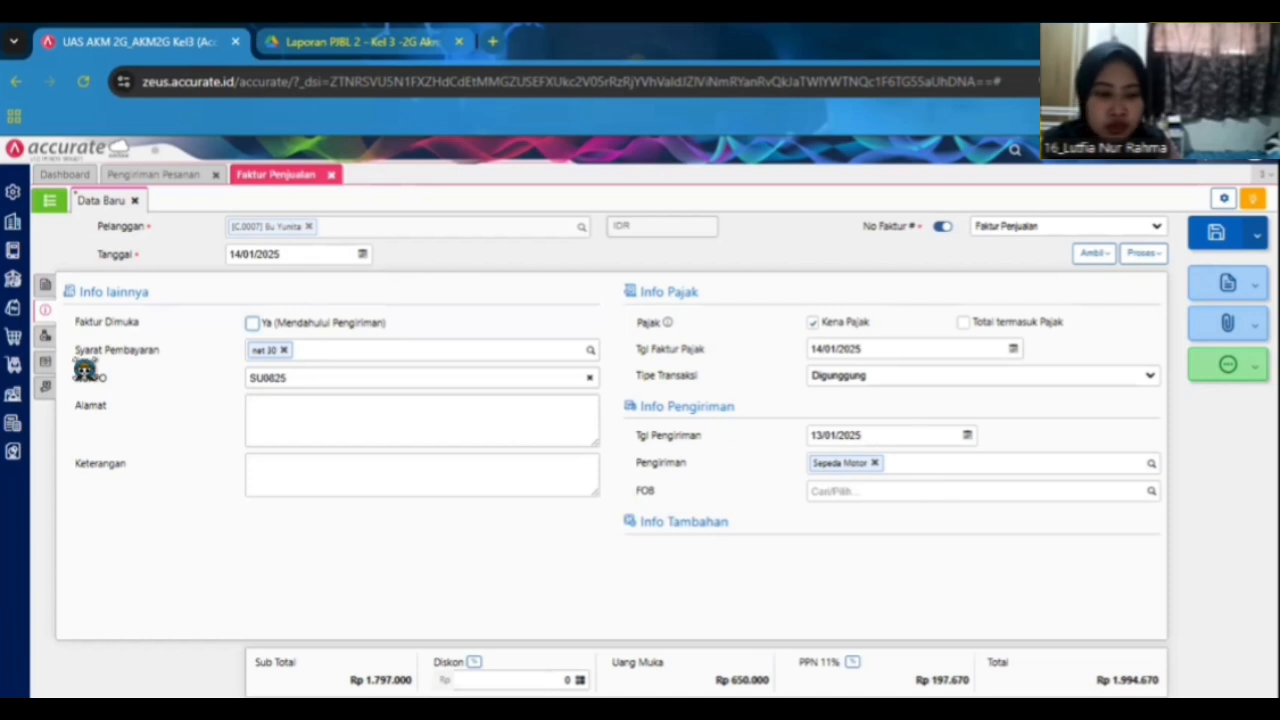
{"action": "left_click", "coordinate": [44, 362]}
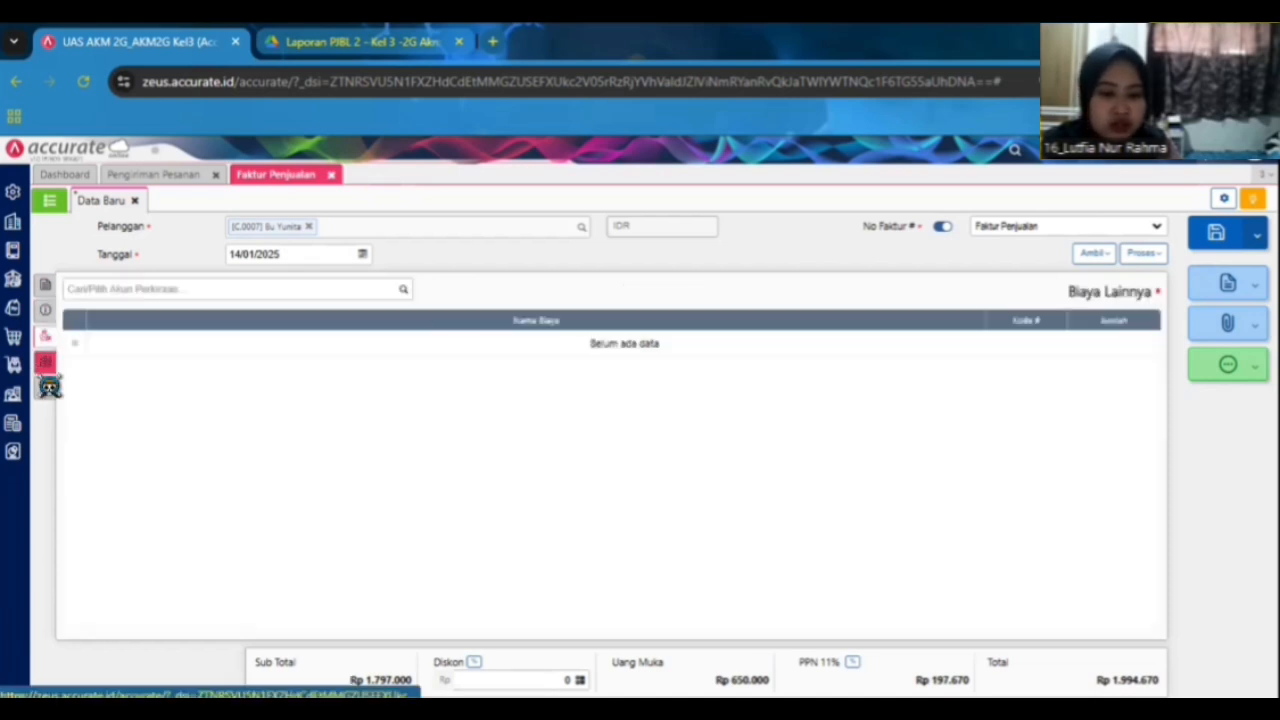
{"action": "left_click", "coordinate": [44, 388]}
{"action": "left_click", "coordinate": [44, 388]}
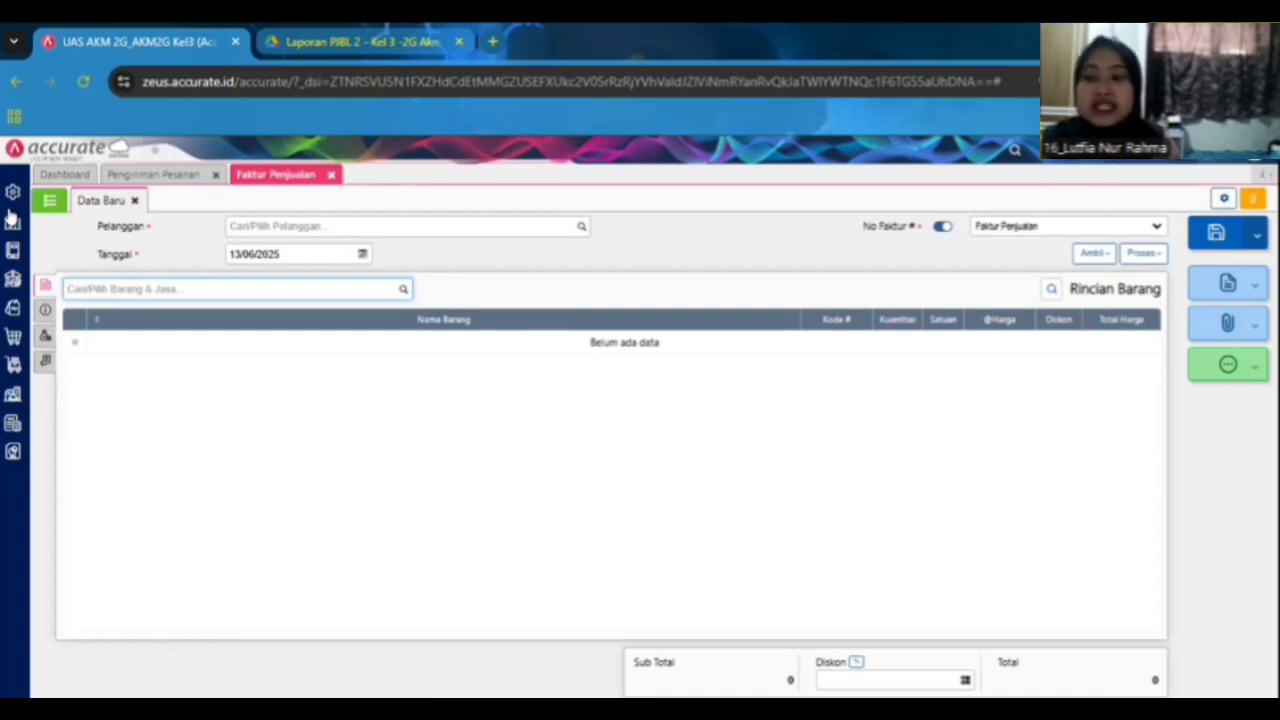
Check the sales invoice list and the delivery order form.
{"action": "left_click", "coordinate": [48, 201]}
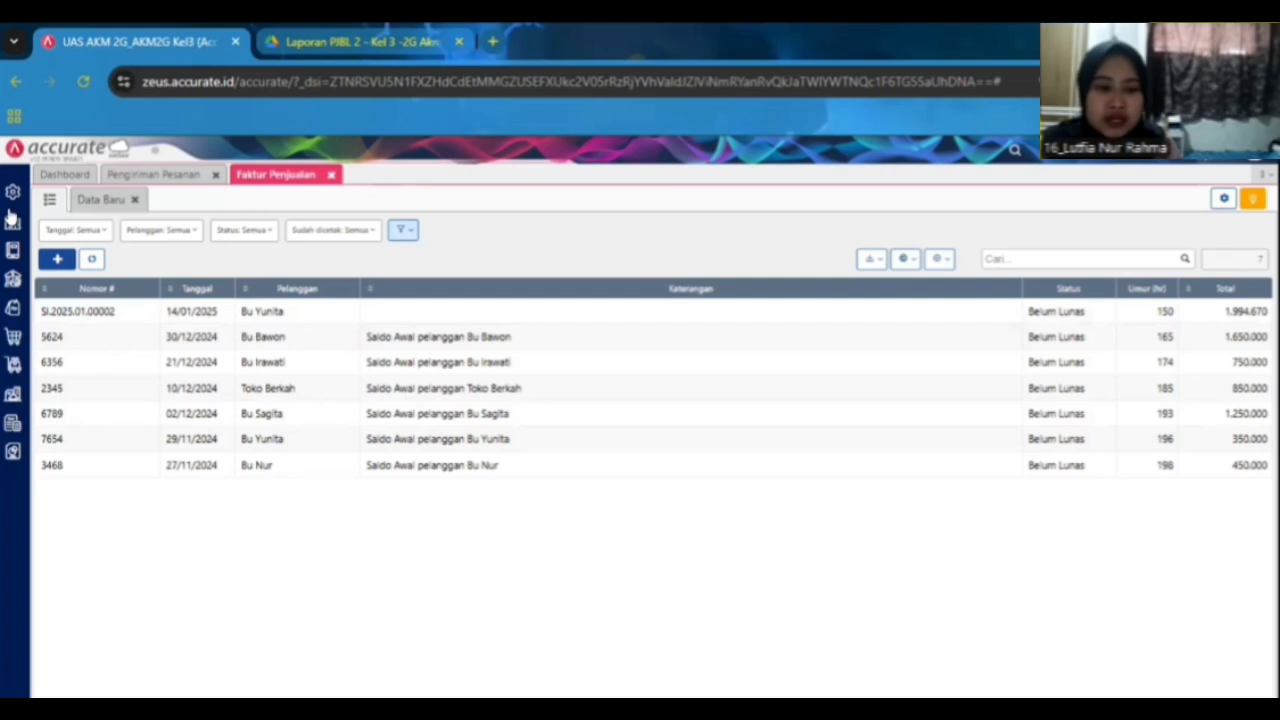
{"action": "left_click", "coordinate": [154, 175]}
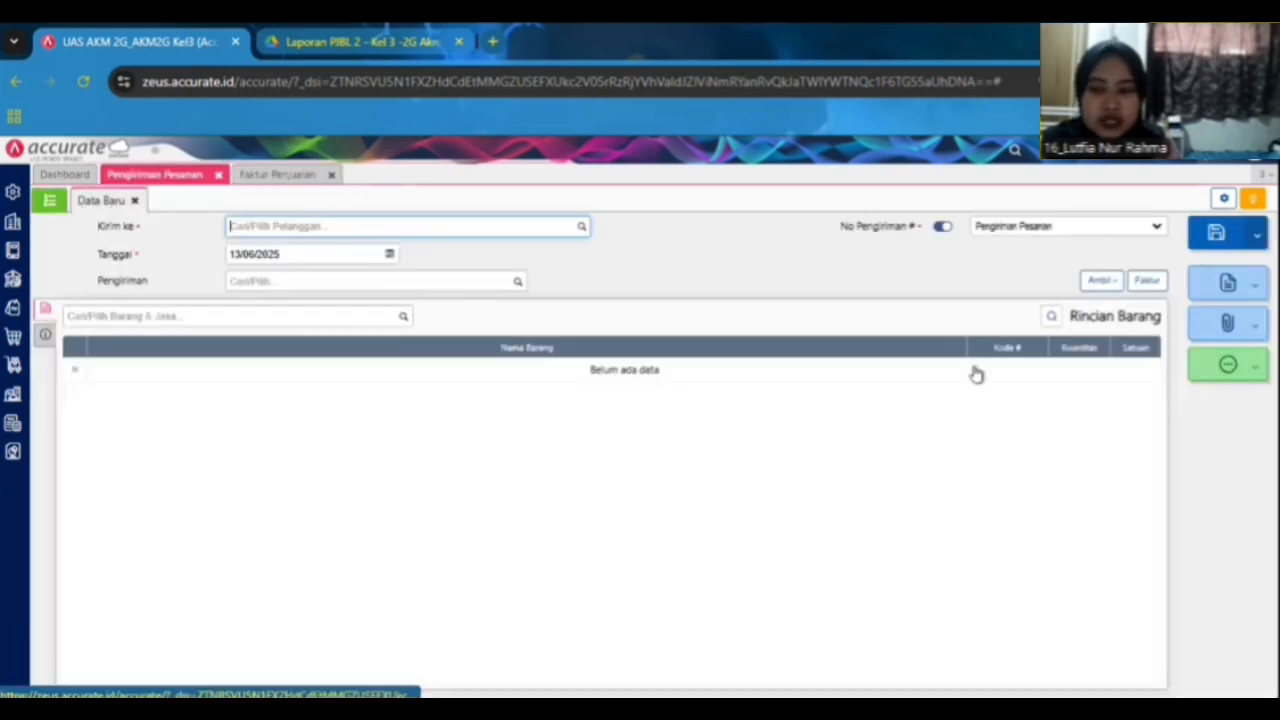
{"action": "left_click", "coordinate": [331, 174]}
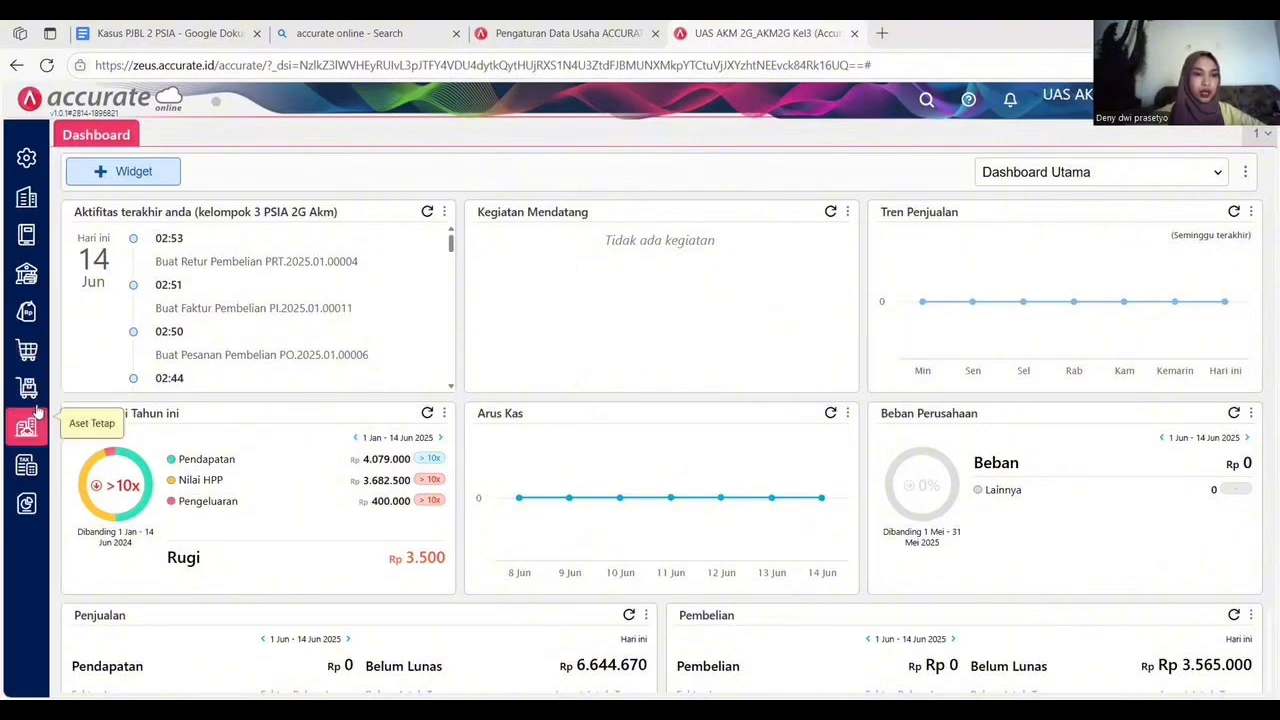
Start a new sales invoice for the customer Pelanggan Umum.
{"action": "left_click", "coordinate": [26, 311]}
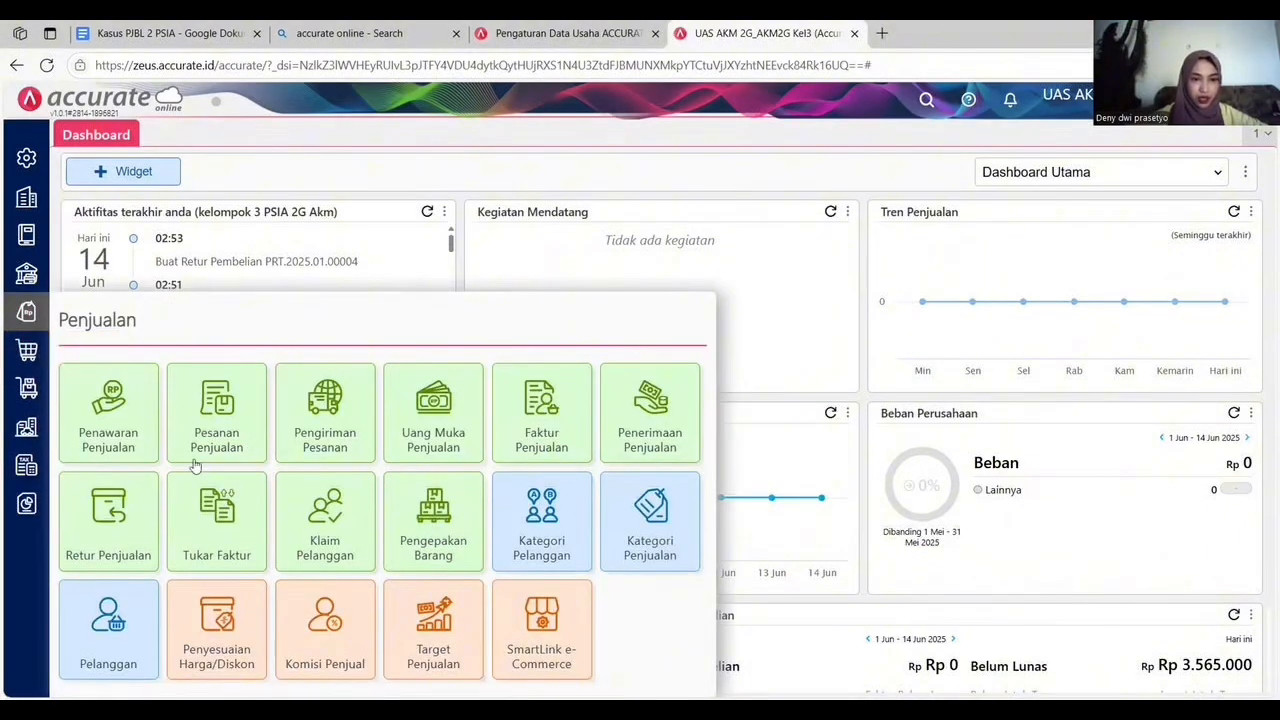
{"action": "left_click", "coordinate": [563, 424]}
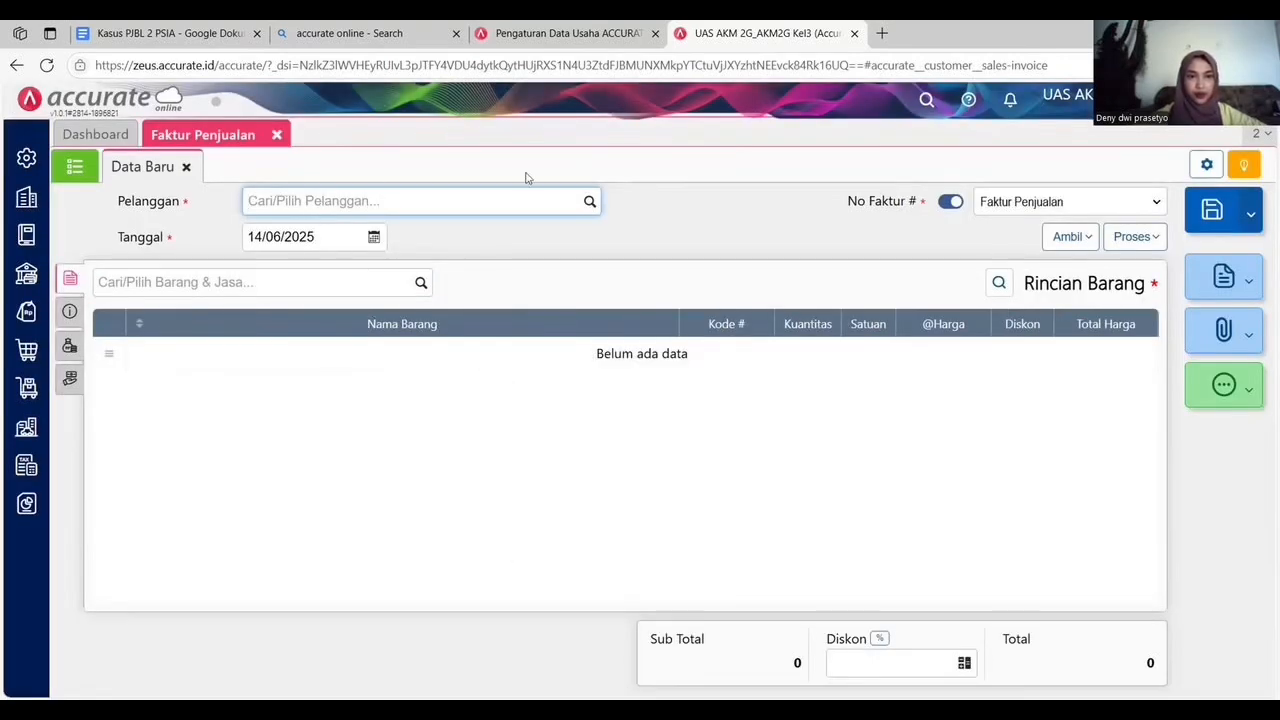
{"action": "type", "text": "PE"}
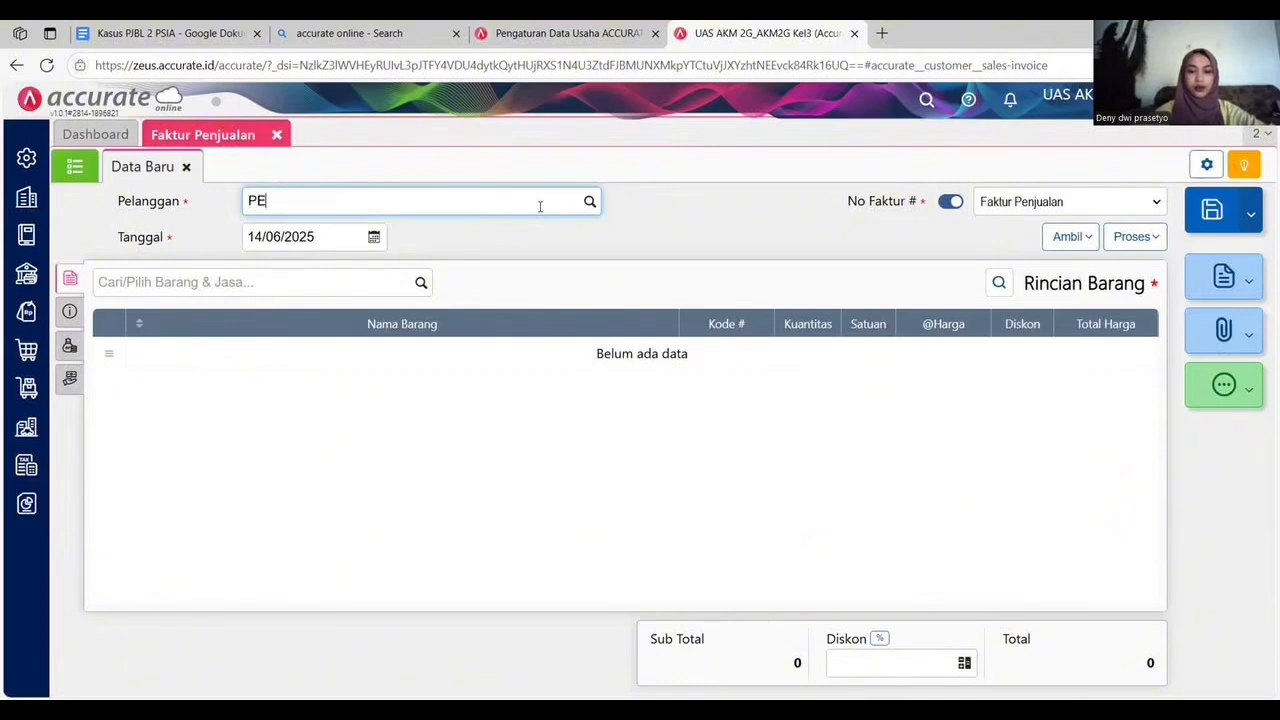
{"action": "type", "text": "LANGGAN"}
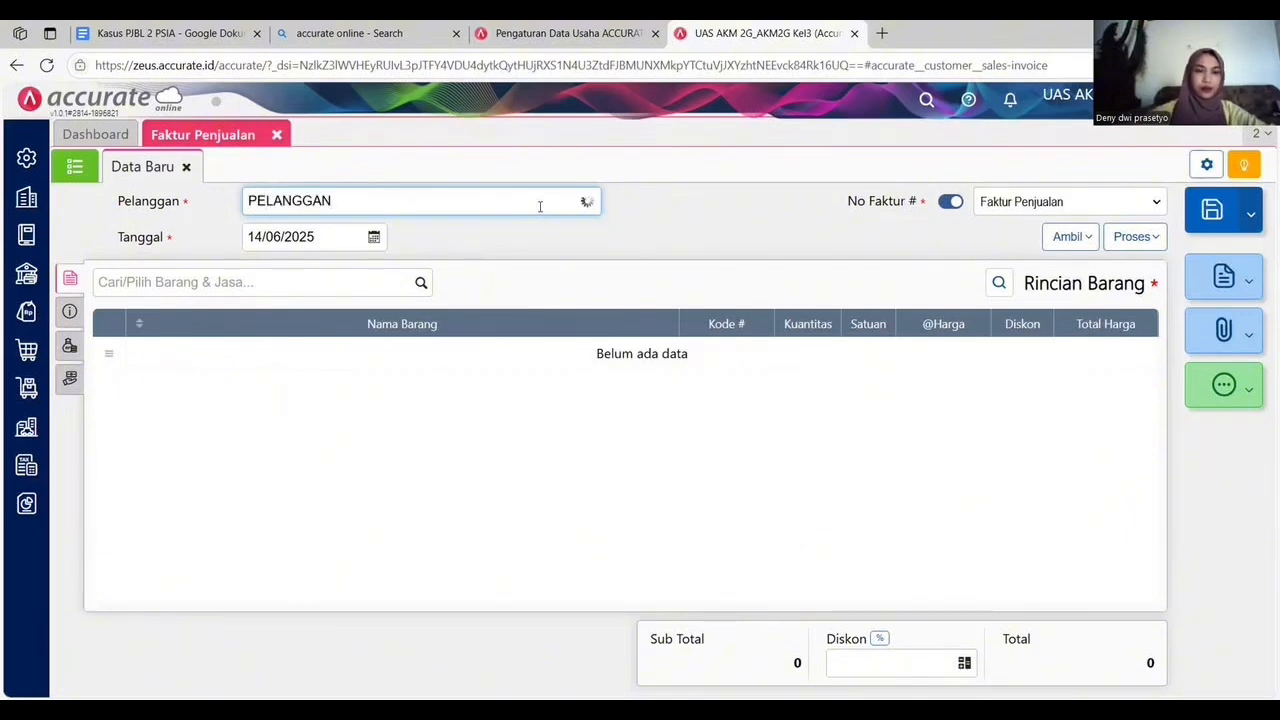
{"action": "left_click", "coordinate": [383, 240]}
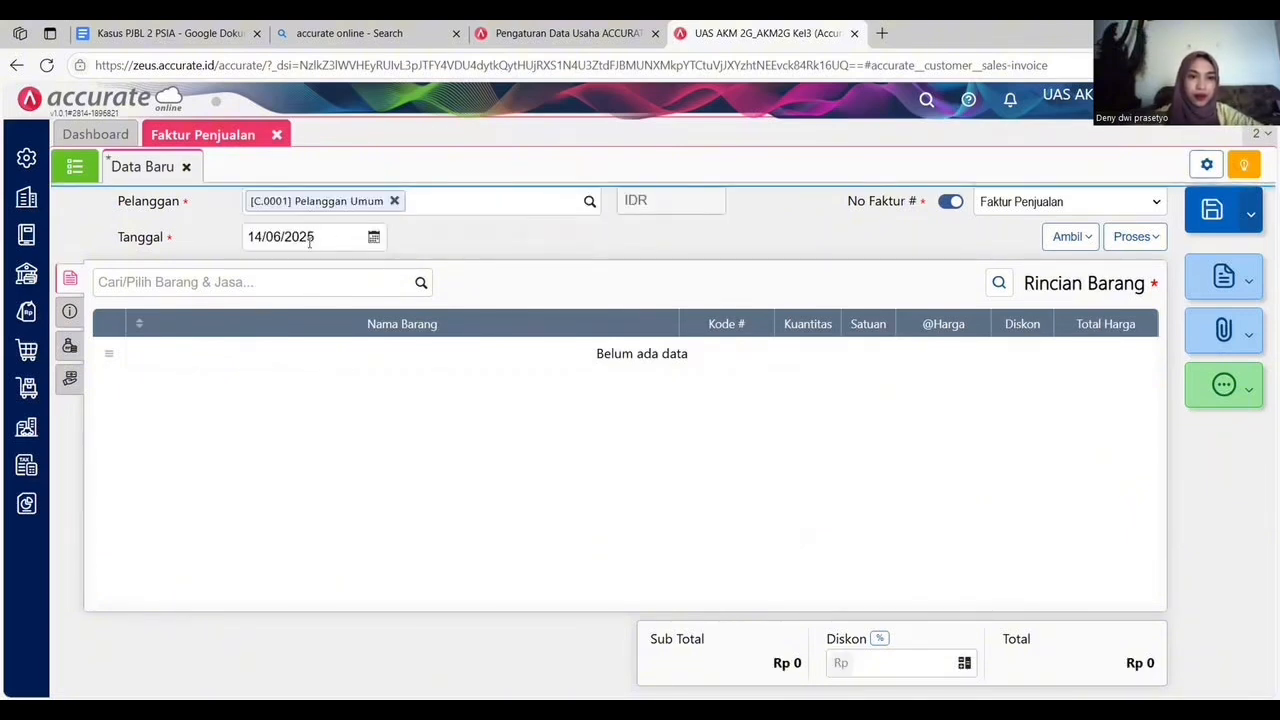
Set the sales invoice date to 16/01/2025.
{"action": "left_click", "coordinate": [310, 241]}
{"action": "key", "text": "BackSpace"}
{"action": "type", "text": "16/01/"}
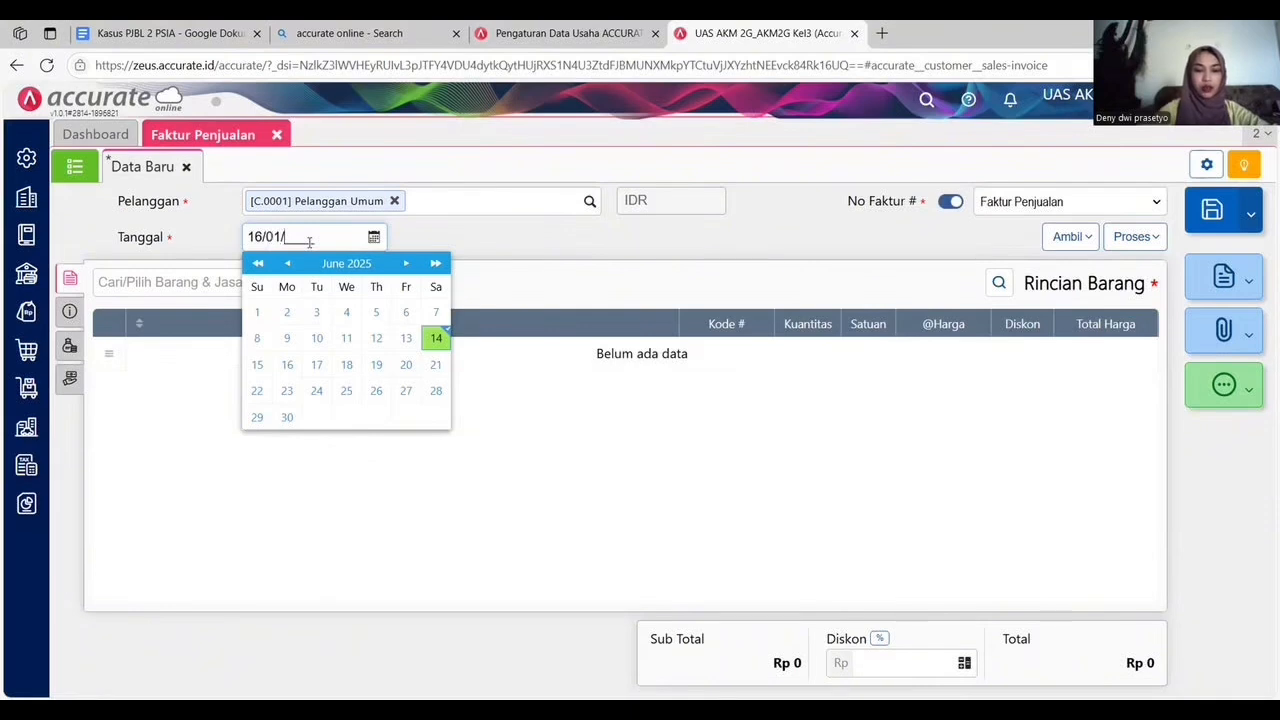
{"action": "type", "text": "2025"}
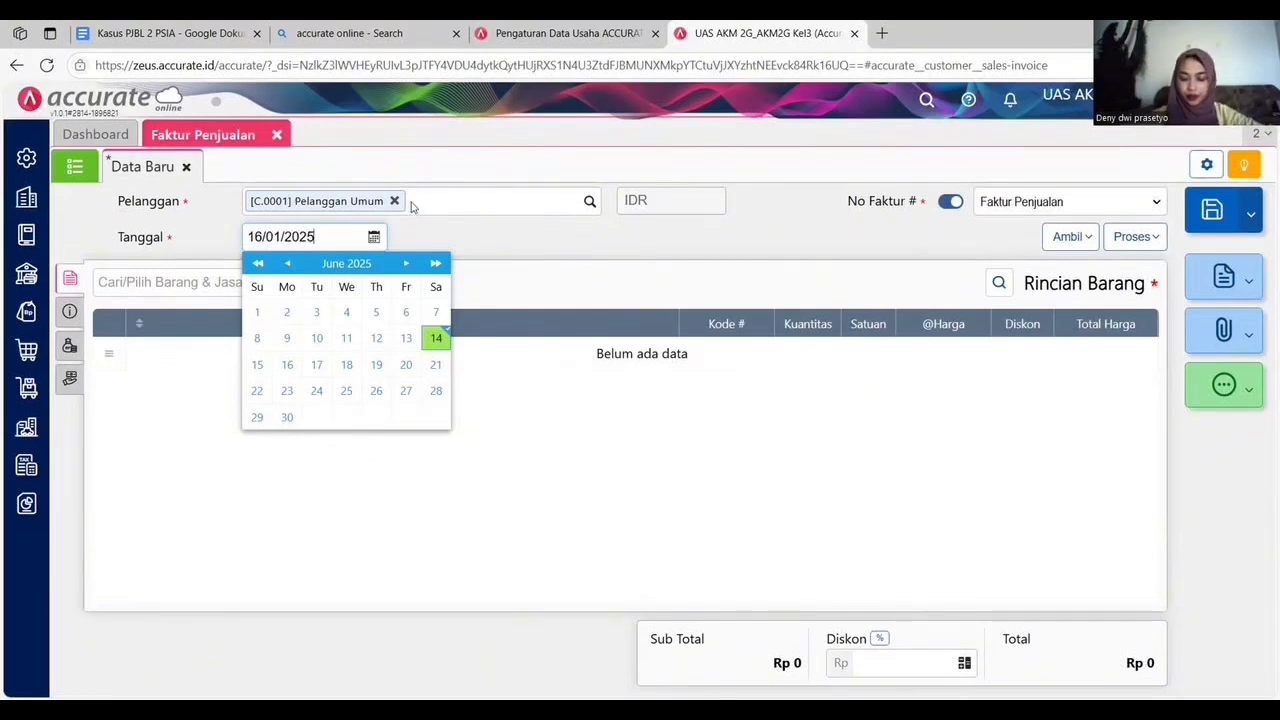
{"action": "left_click", "coordinate": [441, 227]}
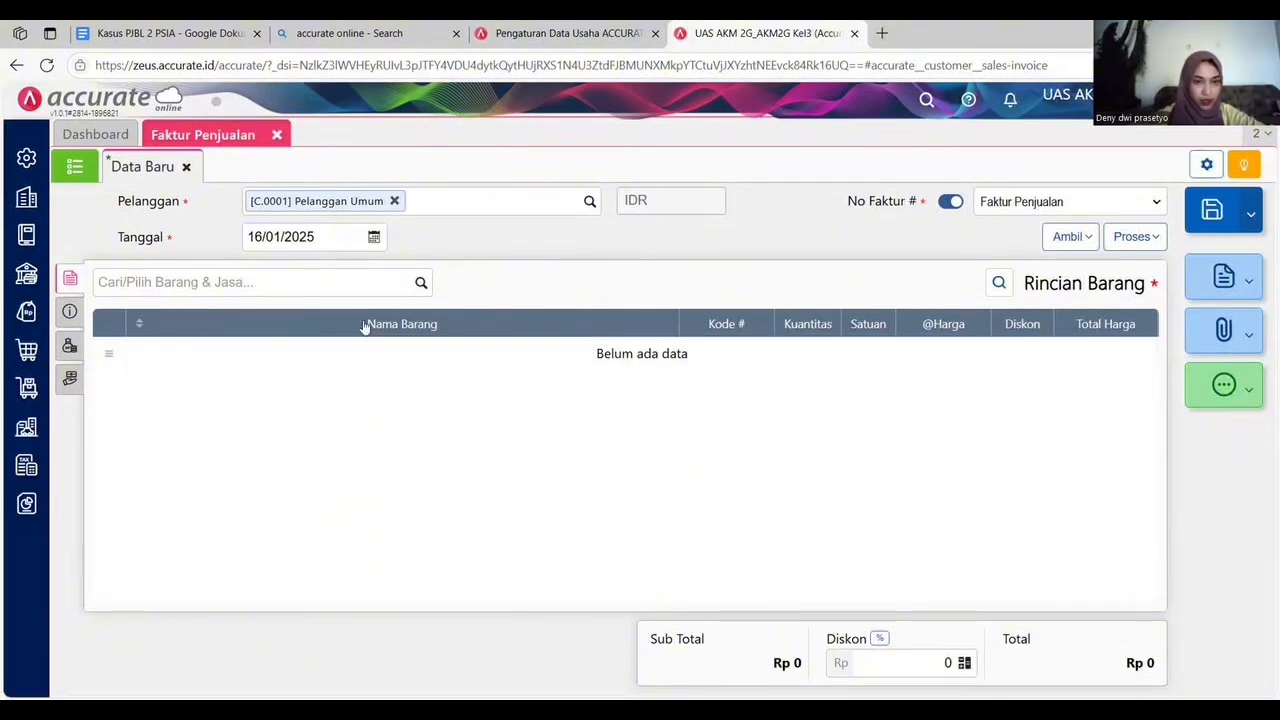
Add 15 kg of Beras Raja Lele to the invoice, taken from the Belakang warehouse.
{"action": "left_click", "coordinate": [409, 286]}
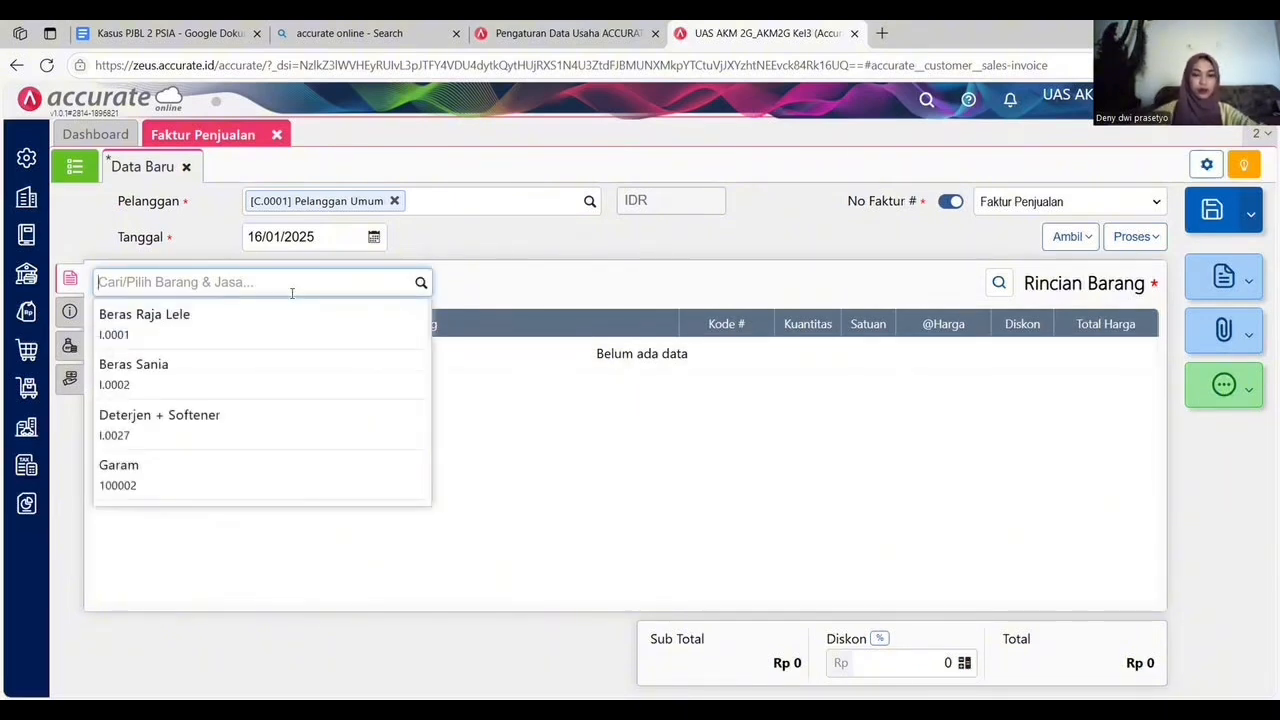
{"action": "left_click", "coordinate": [256, 334]}
{"action": "left_click", "coordinate": [721, 317]}
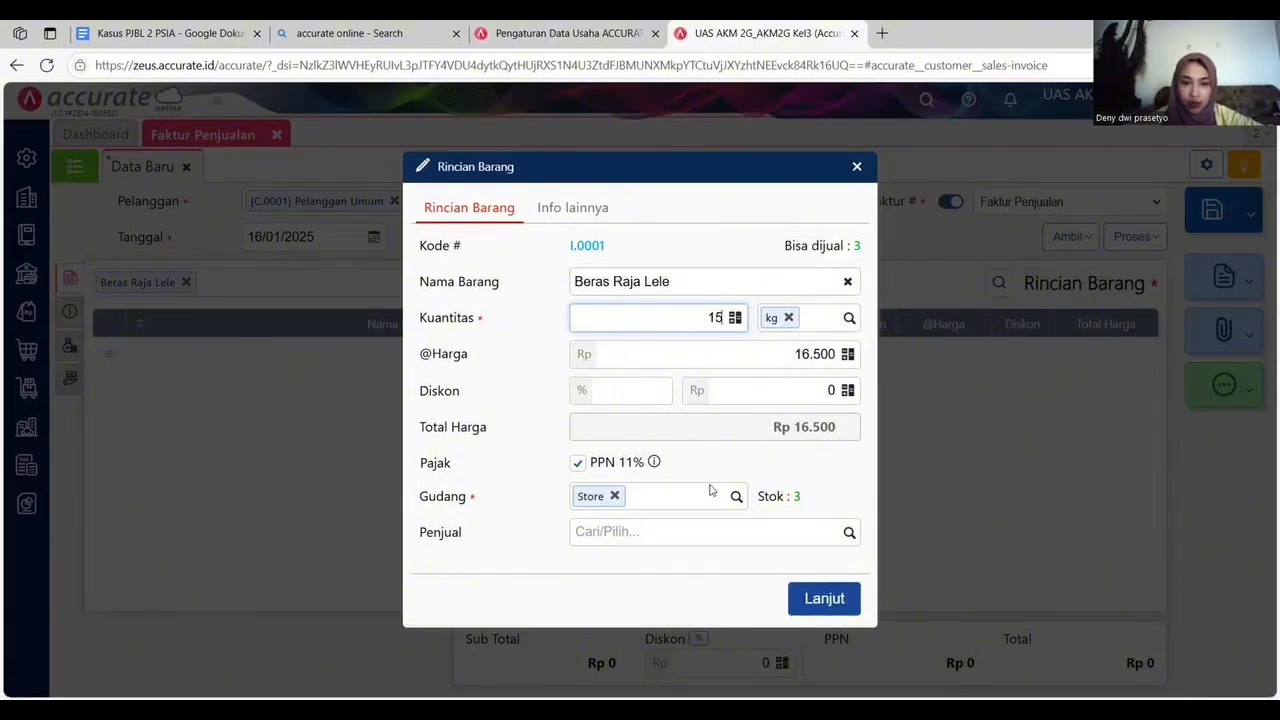
{"action": "left_click", "coordinate": [615, 496]}
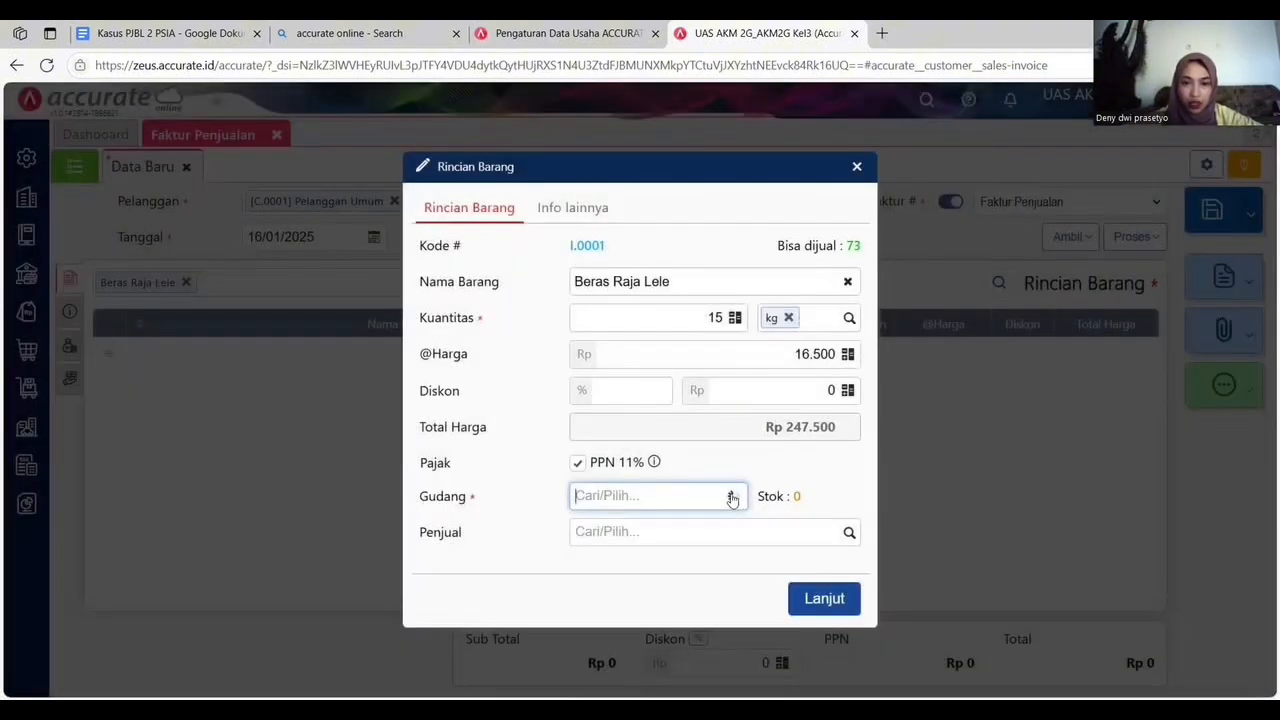
{"action": "left_click", "coordinate": [736, 496]}
{"action": "left_click", "coordinate": [657, 529]}
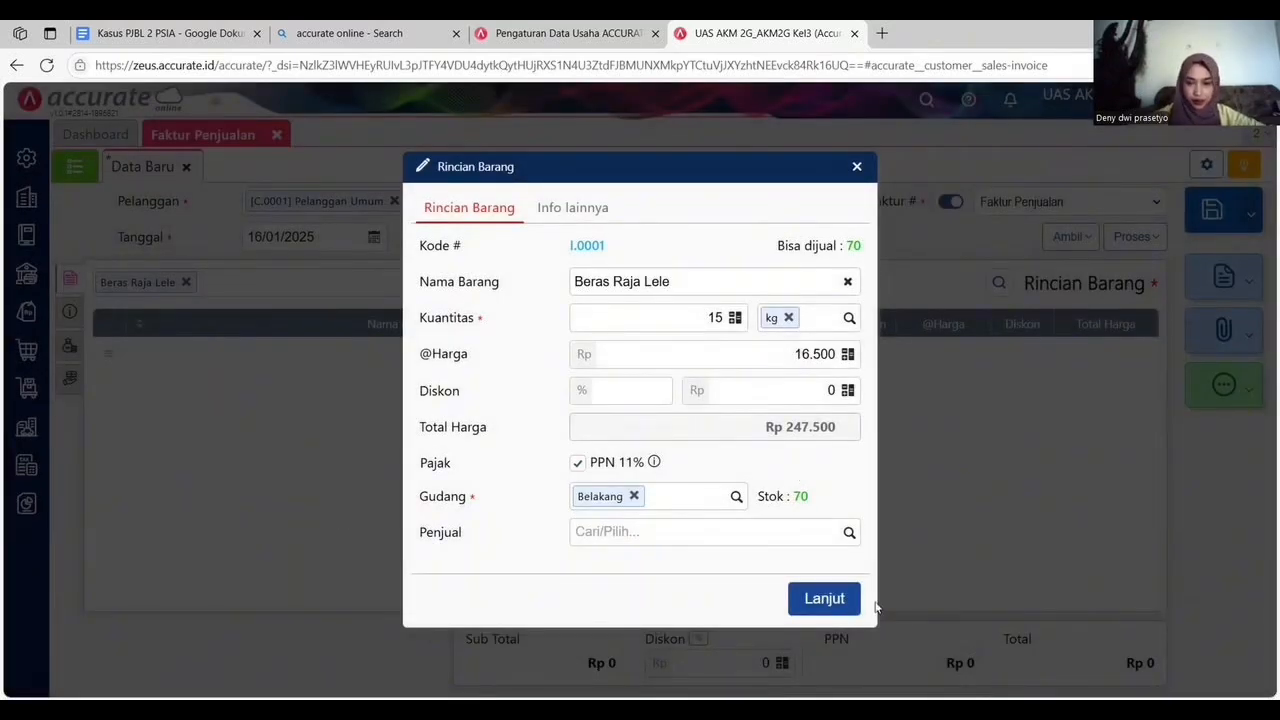
{"action": "left_click", "coordinate": [824, 599]}
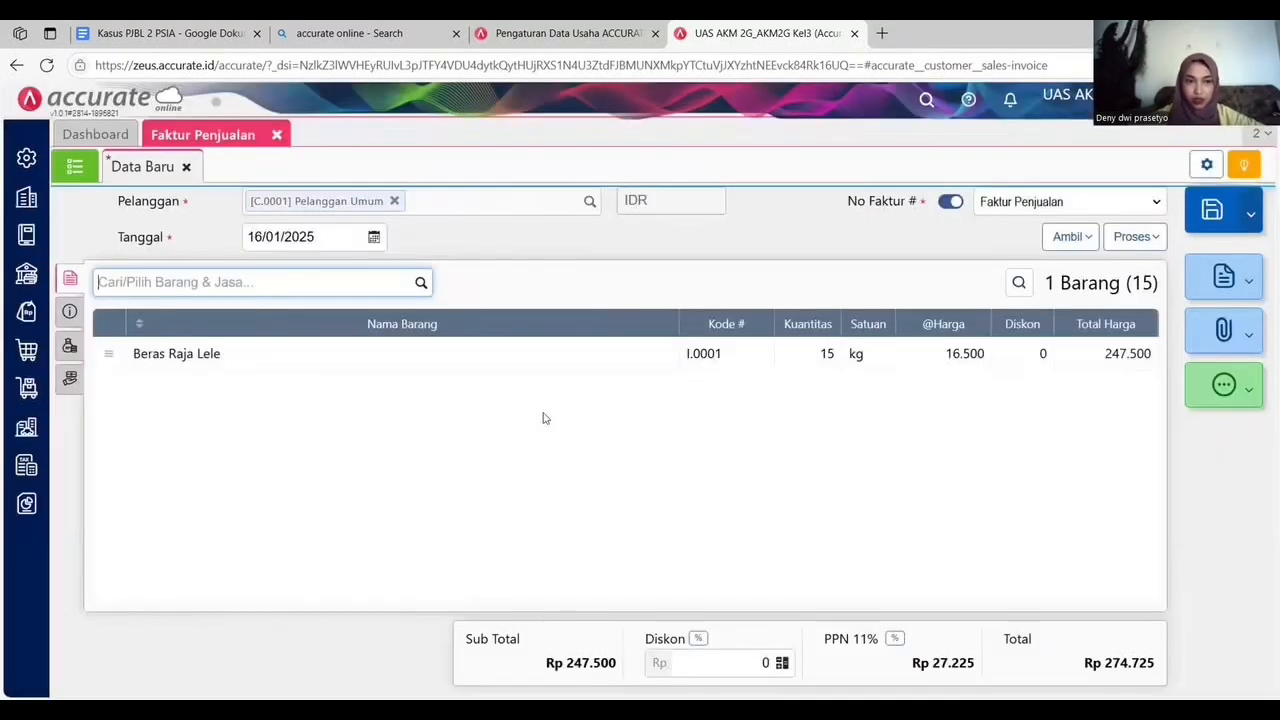
Add 4 PCS of Pasta Gigi Ciptadent to the invoice from the Belakang warehouse.
{"action": "left_click", "coordinate": [419, 285]}
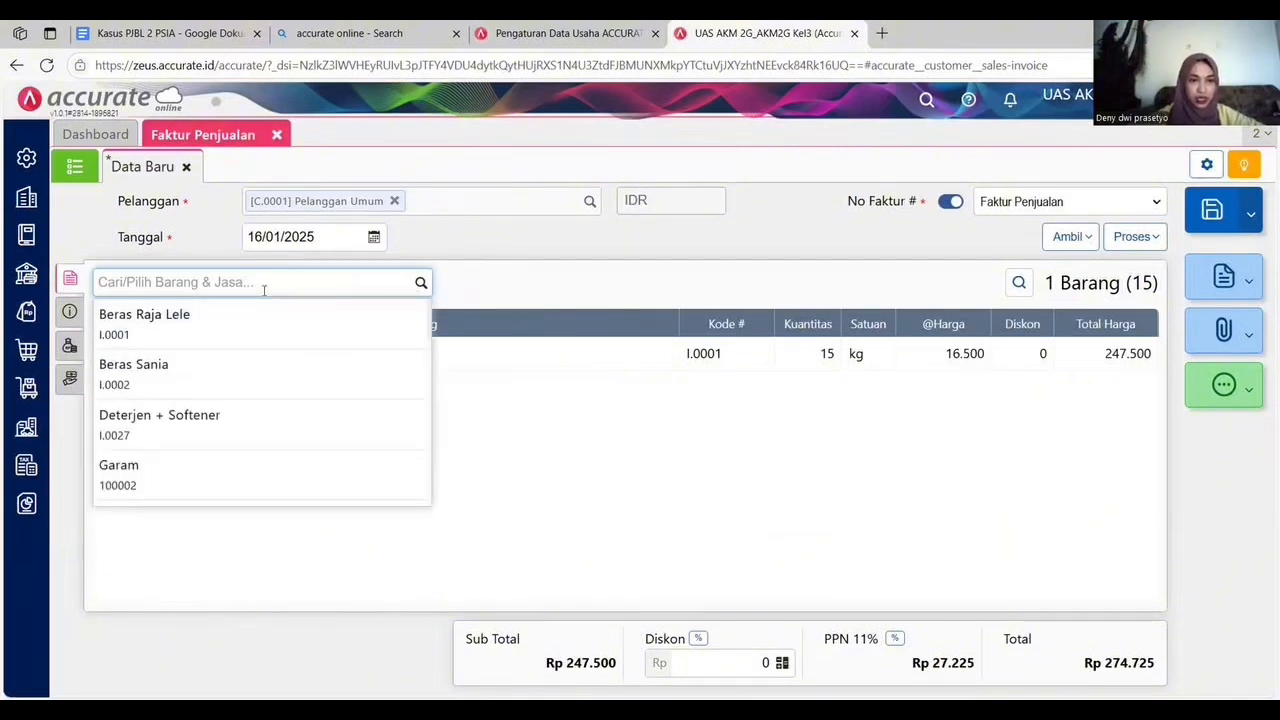
{"action": "type", "text": "CIP"}
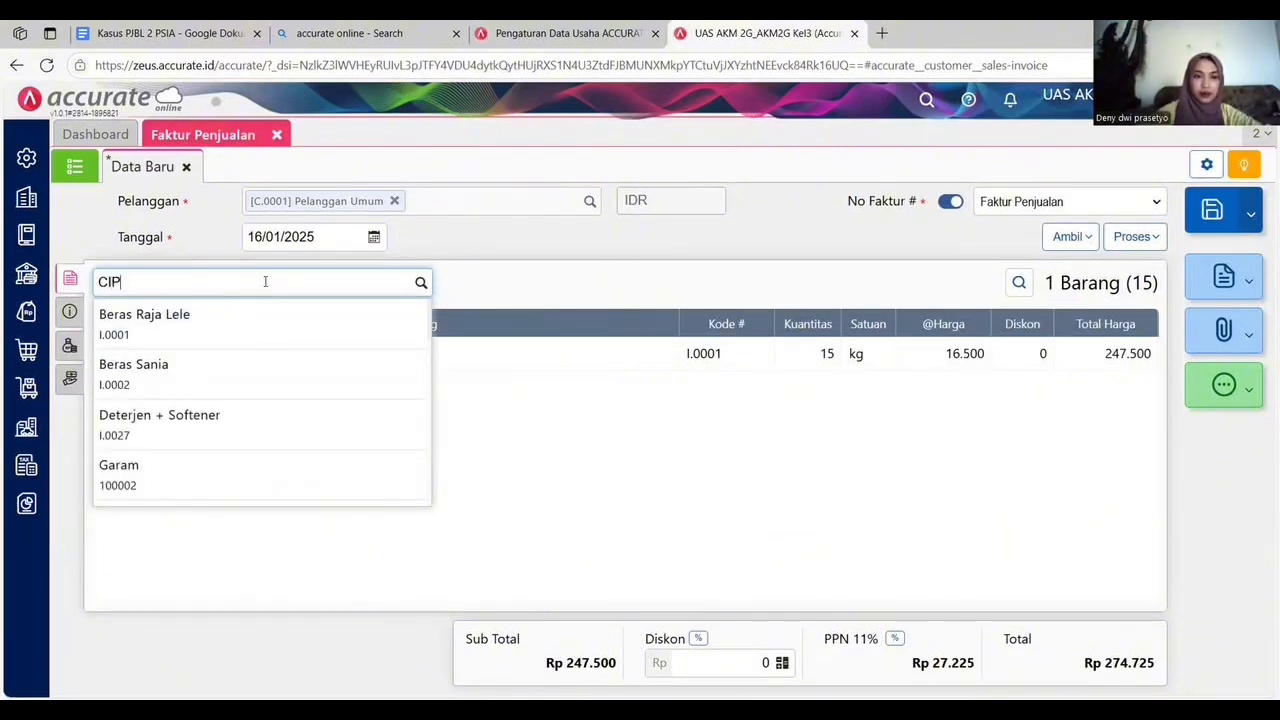
{"action": "left_click", "coordinate": [266, 314]}
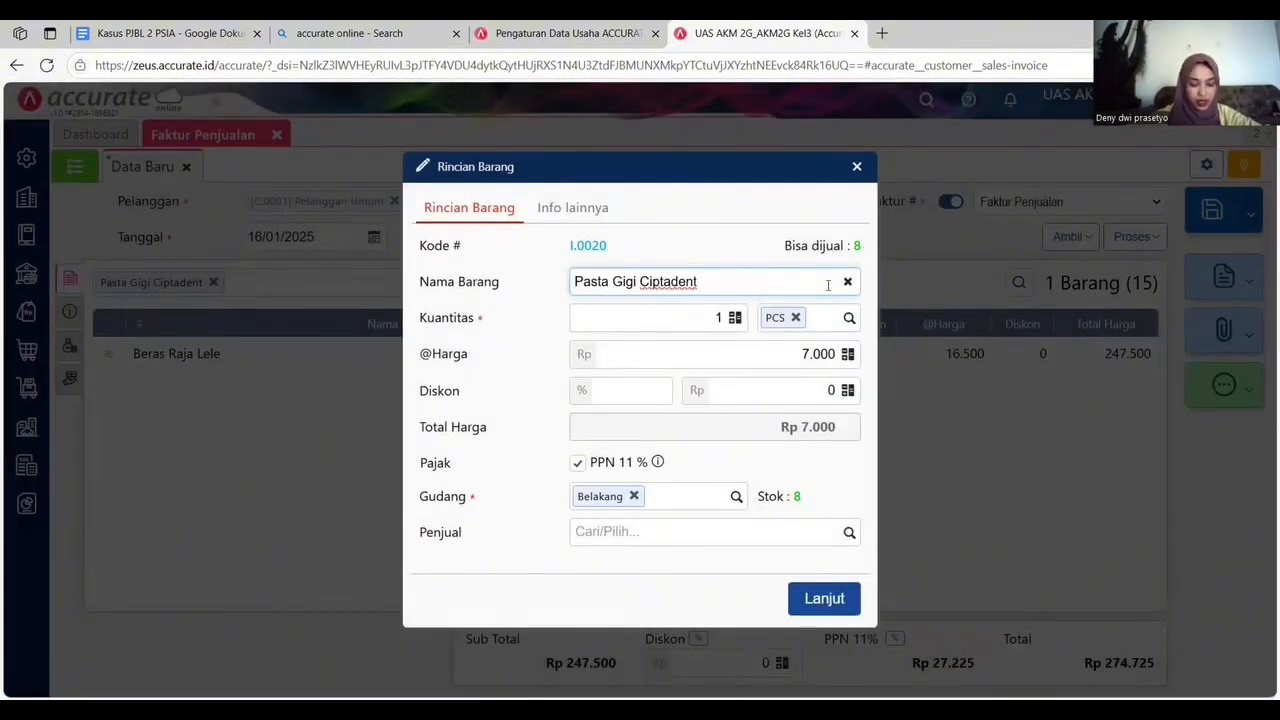
{"action": "left_click", "coordinate": [735, 317]}
{"action": "left_click", "coordinate": [718, 320]}
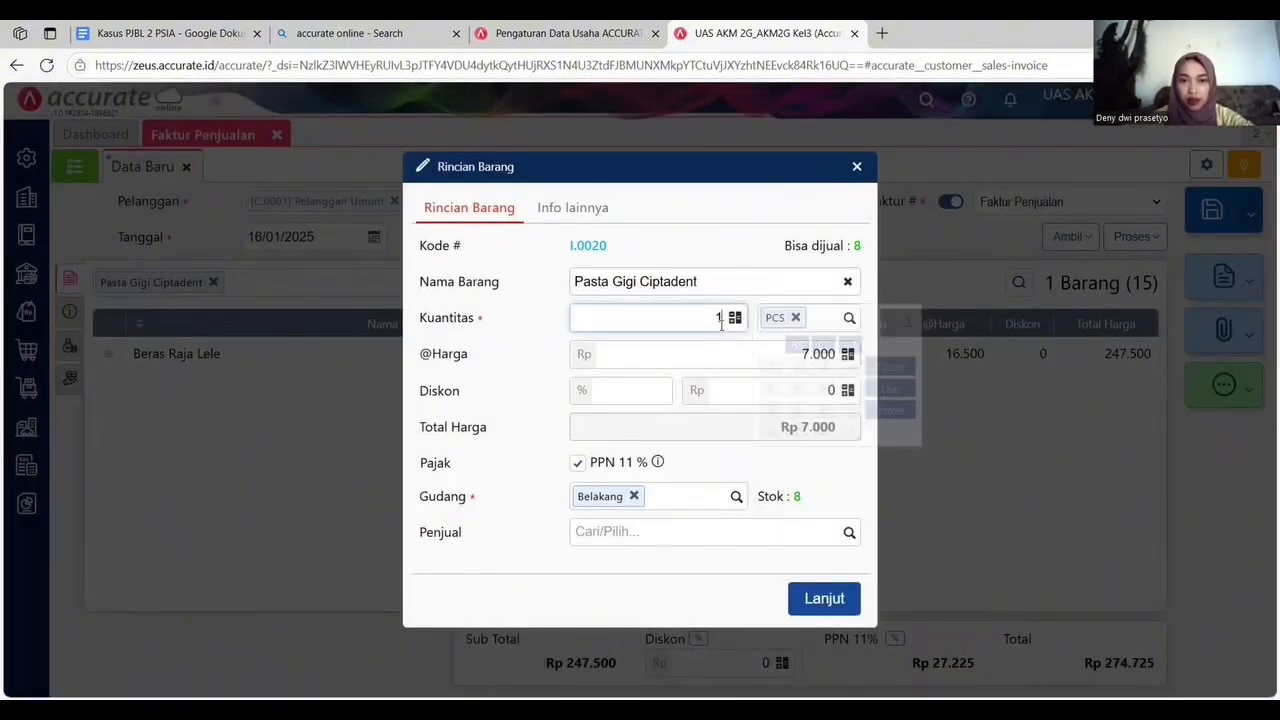
{"action": "key", "text": "BackSpace"}
{"action": "type", "text": "4"}
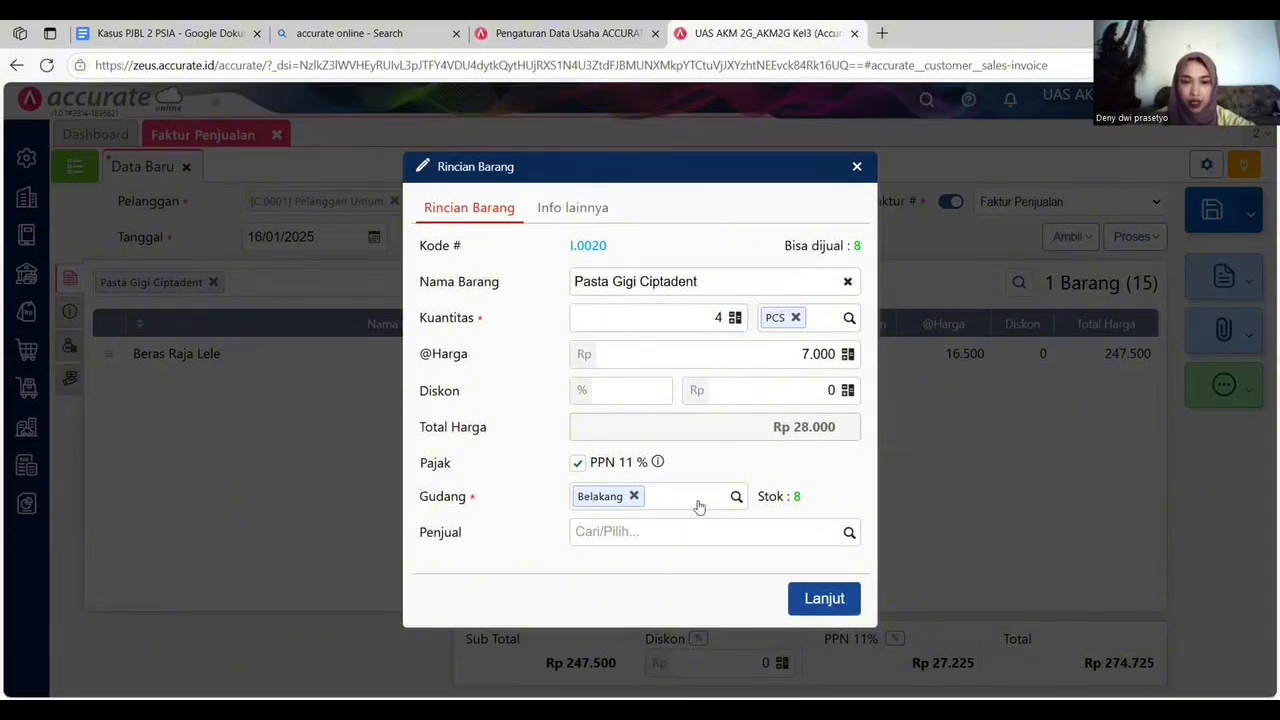
{"action": "left_click", "coordinate": [822, 598]}
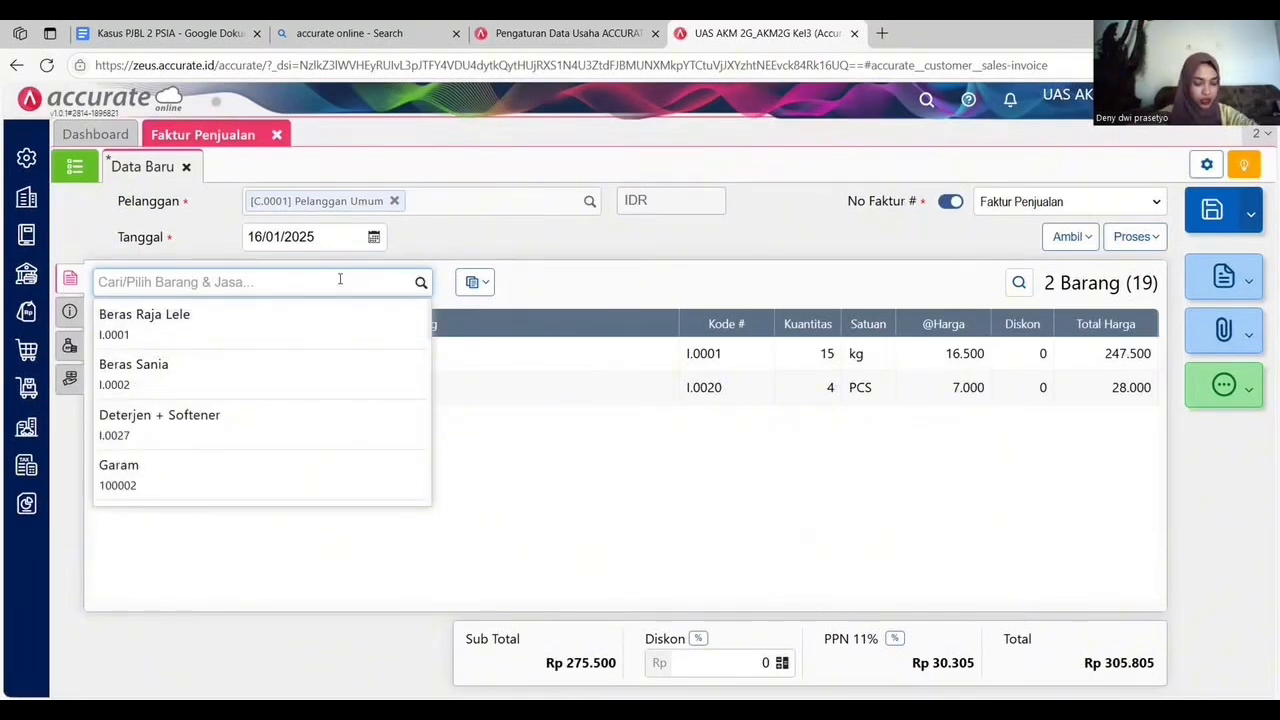
Add 25 PCS of Mie Instan Kuah to the invoice.
{"action": "type", "text": "KUAH"}
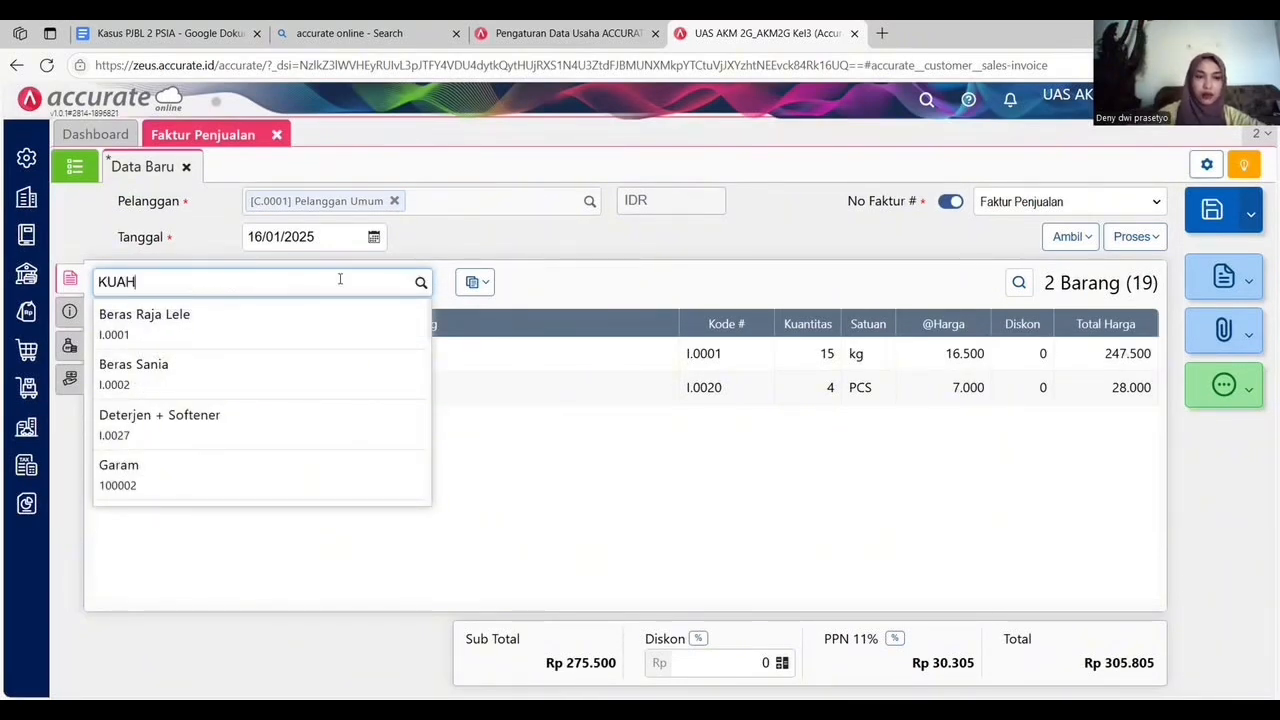
{"action": "left_click", "coordinate": [337, 320]}
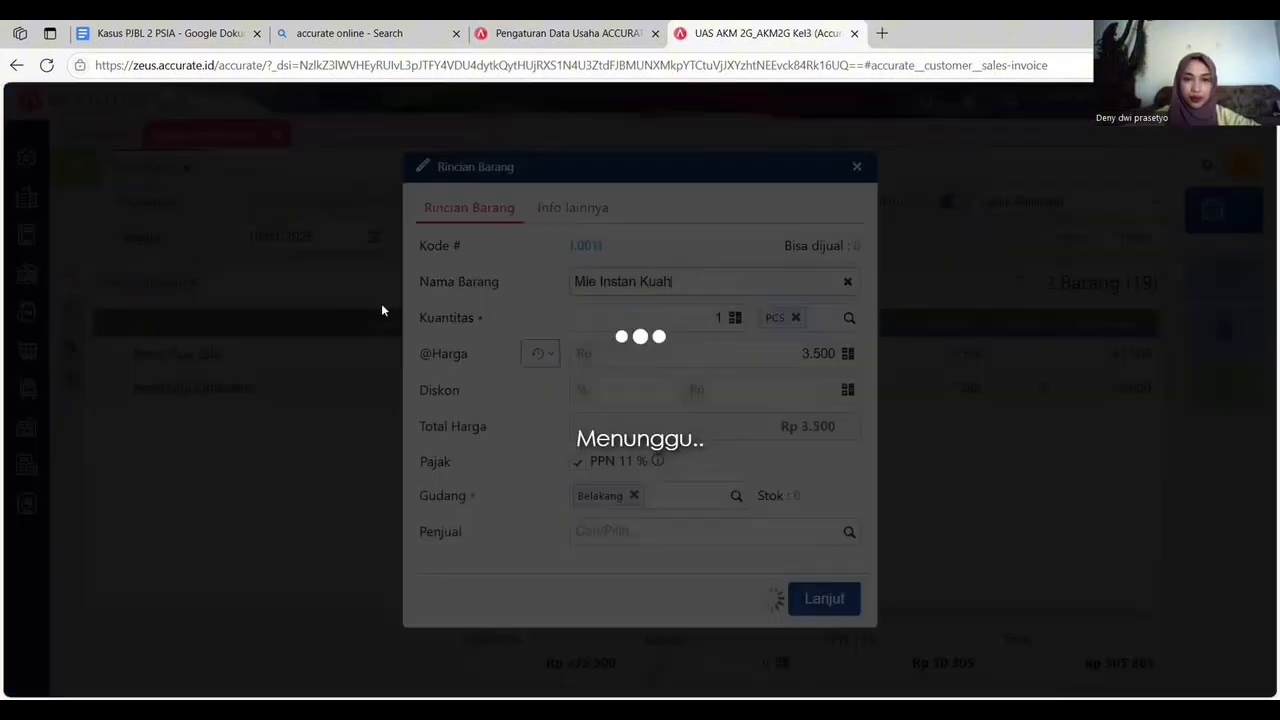
{"action": "left_click", "coordinate": [720, 317]}
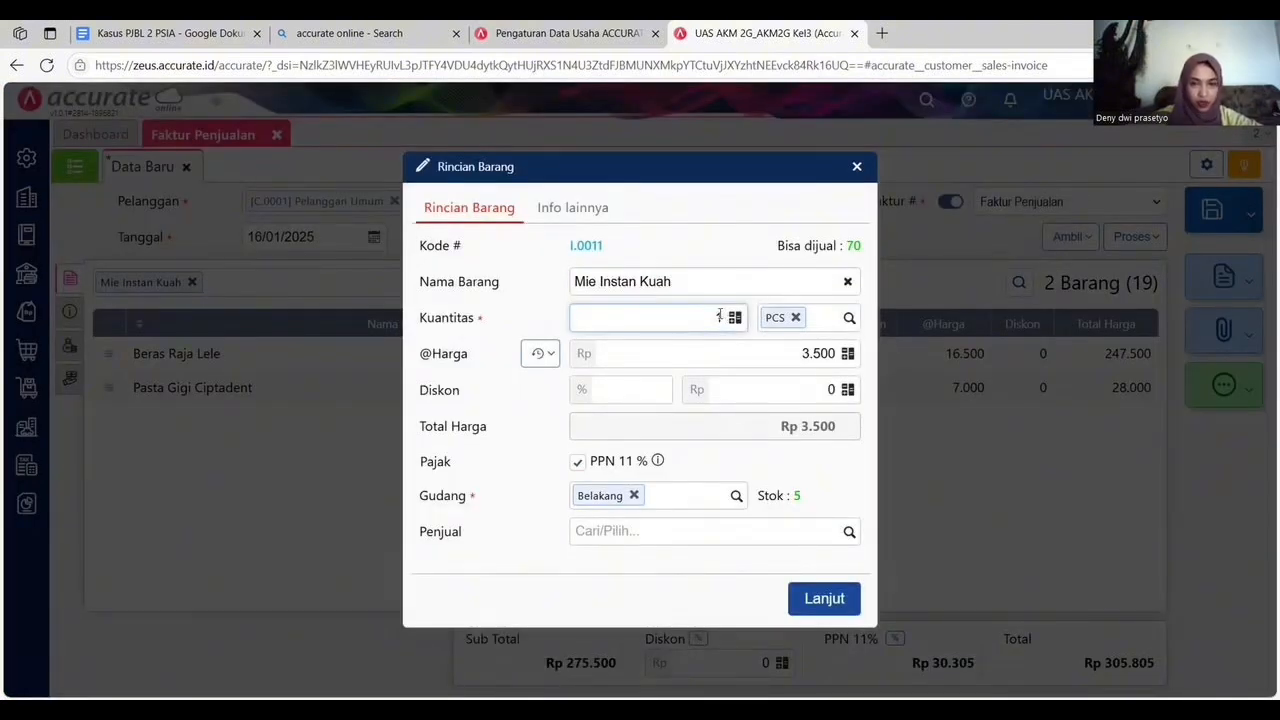
{"action": "type", "text": "25"}
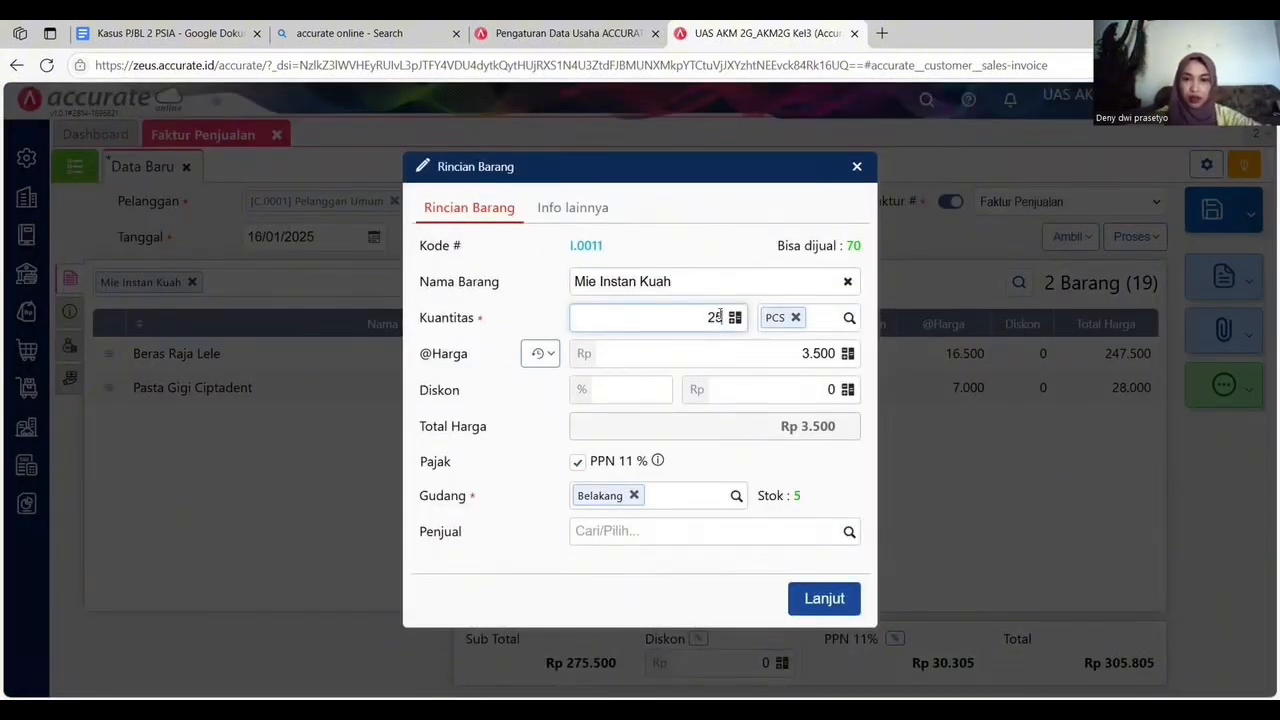
{"action": "key", "text": "Return"}
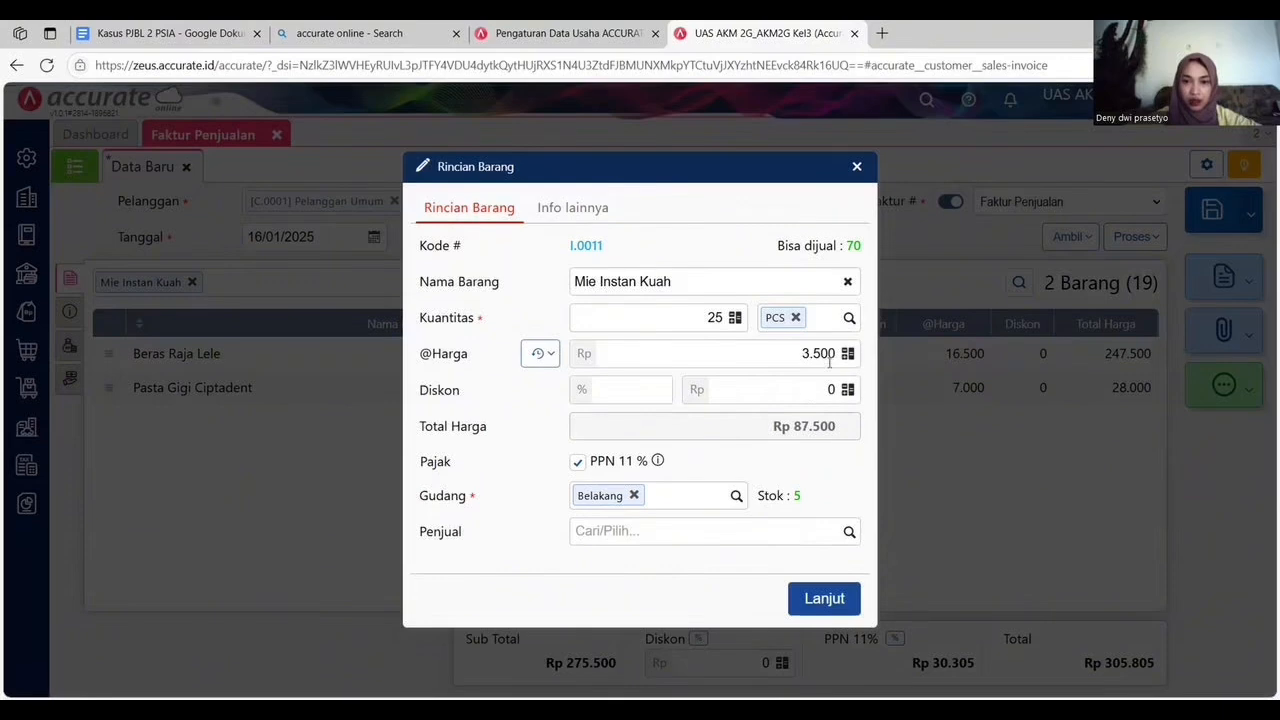
{"action": "left_click", "coordinate": [825, 598]}
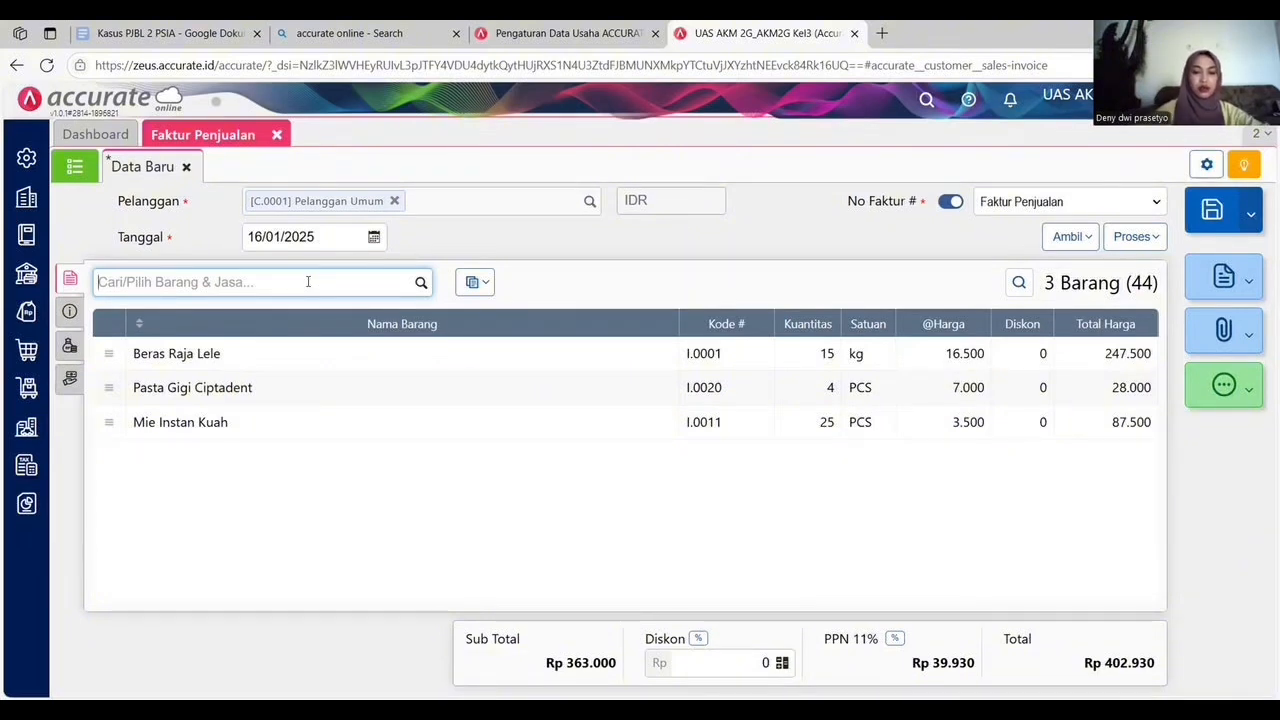
Add 5 PCS of Sabun Cuci Piring Sunlight to the invoice.
{"action": "type", "text": "C"}
{"action": "key", "text": "BackSpace"}
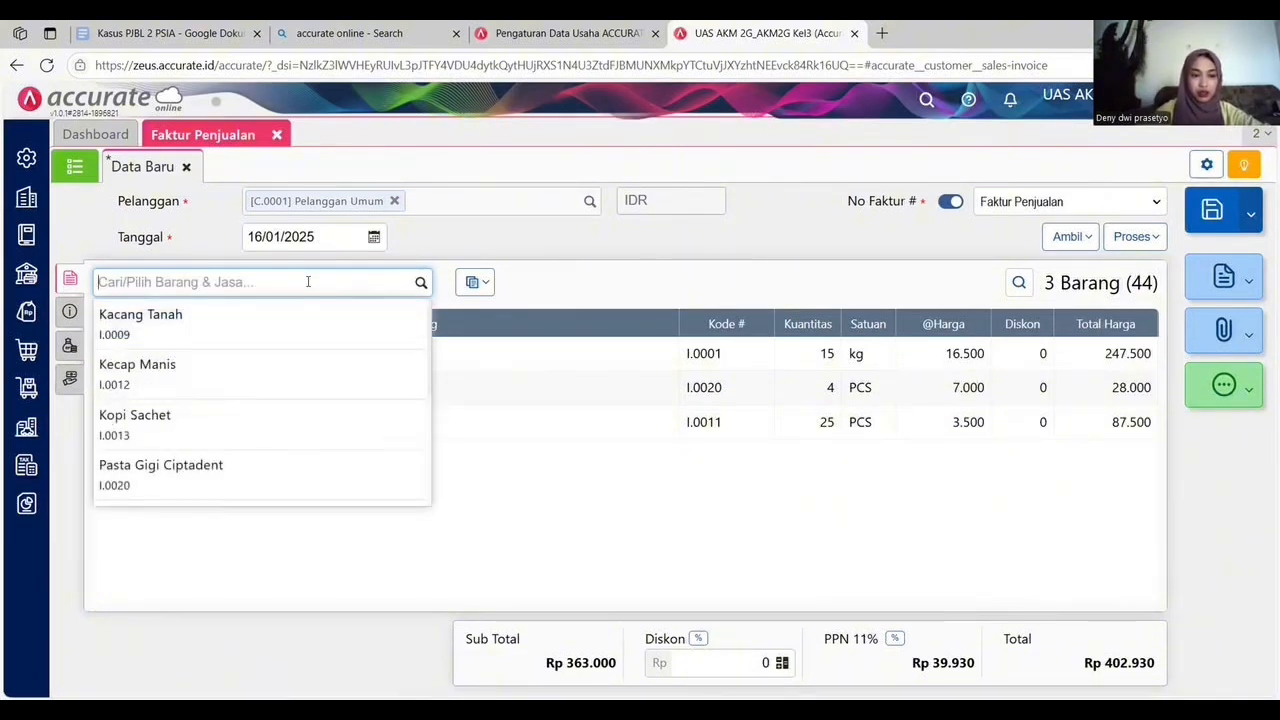
{"action": "type", "text": "SUN"}
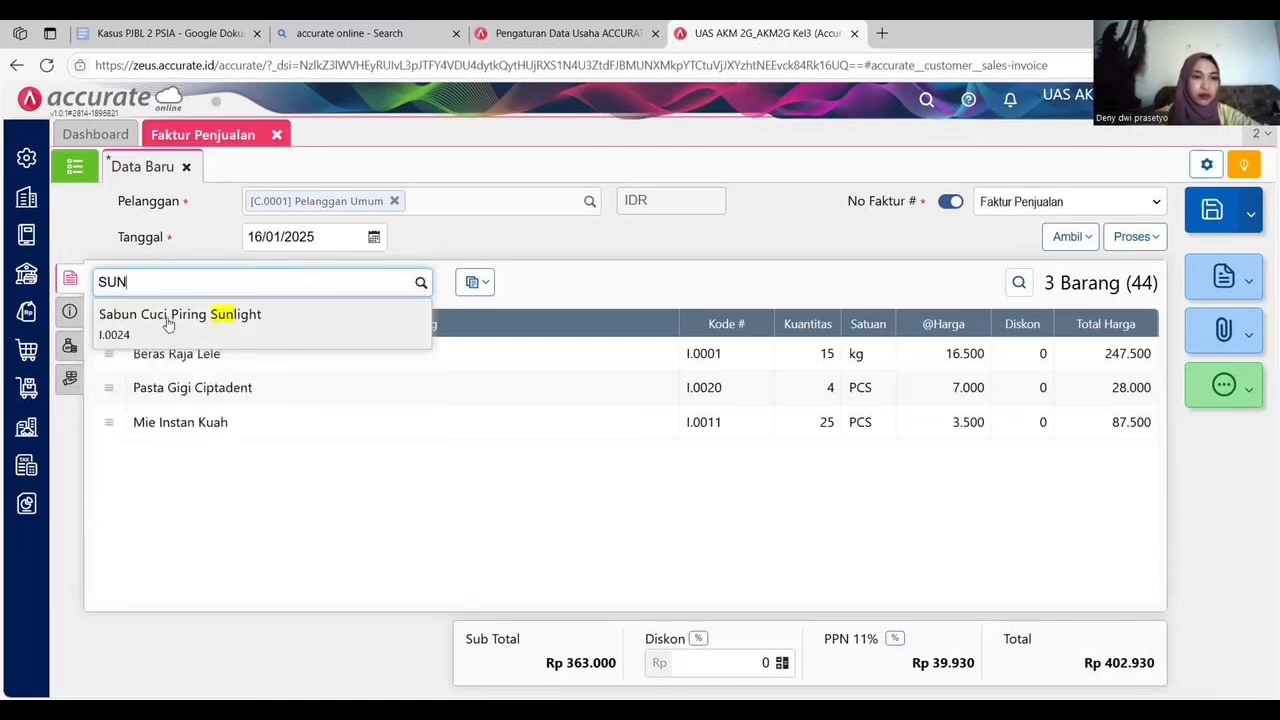
{"action": "key", "text": "Return"}
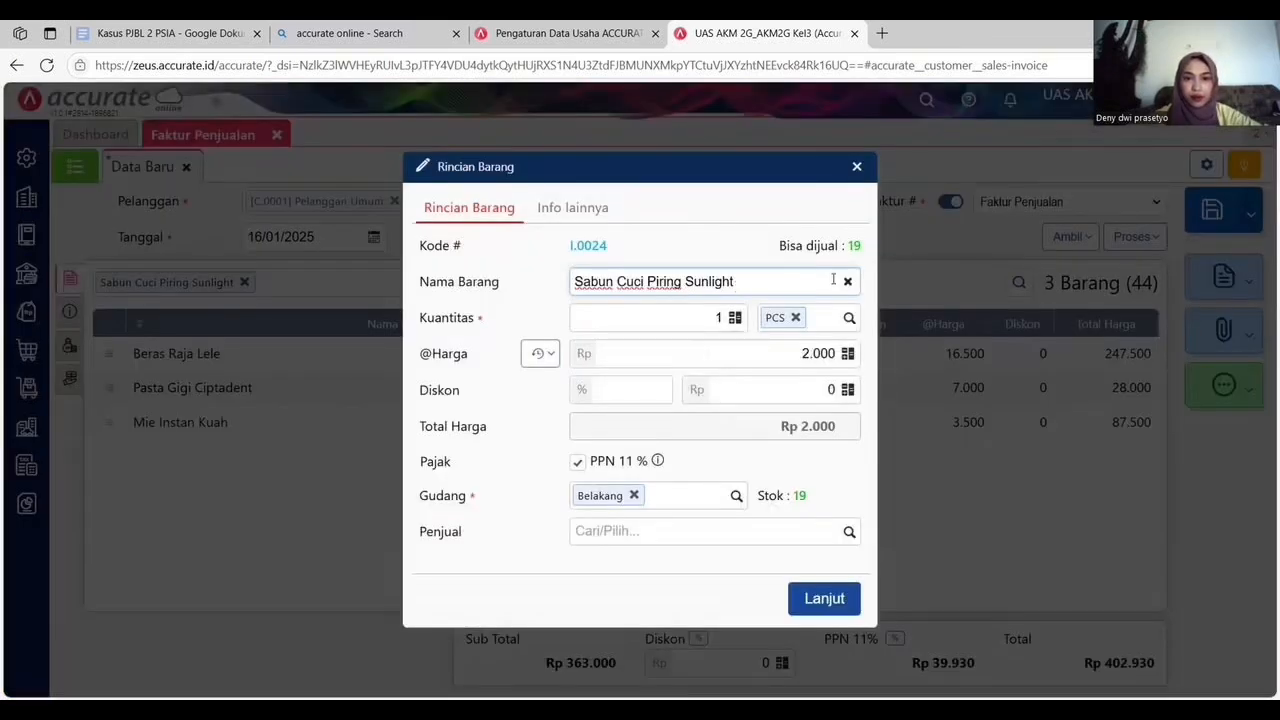
{"action": "left_click", "coordinate": [724, 317]}
{"action": "key", "text": "BackSpace"}
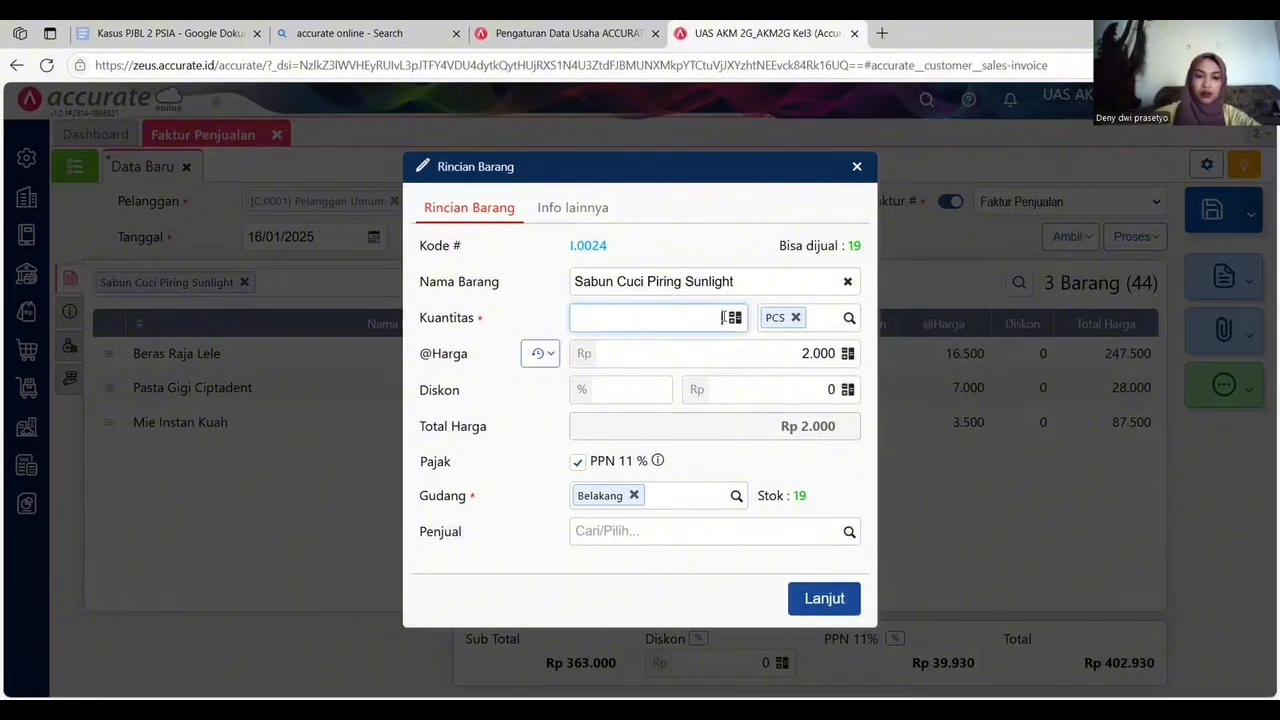
{"action": "type", "text": "5"}
{"action": "left_click", "coordinate": [810, 470]}
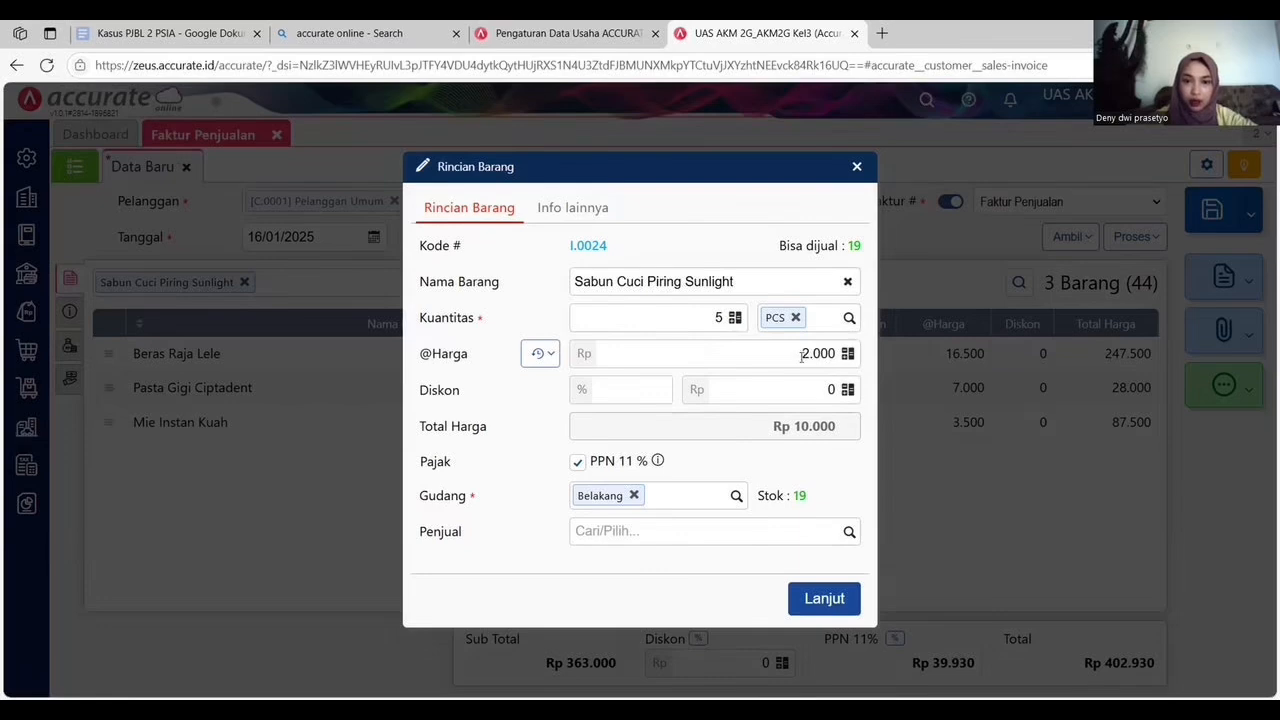
{"action": "left_click", "coordinate": [840, 596]}
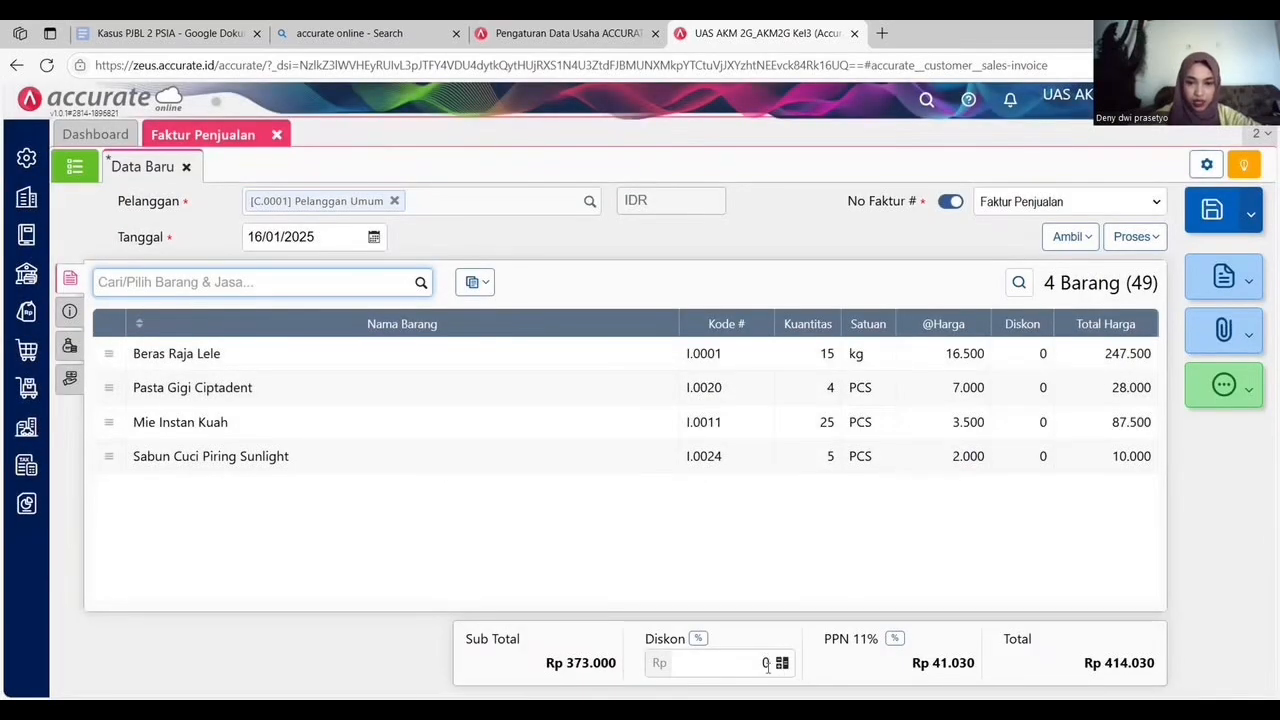
Apply a 4% discount to the whole invoice.
{"action": "left_click", "coordinate": [698, 638]}
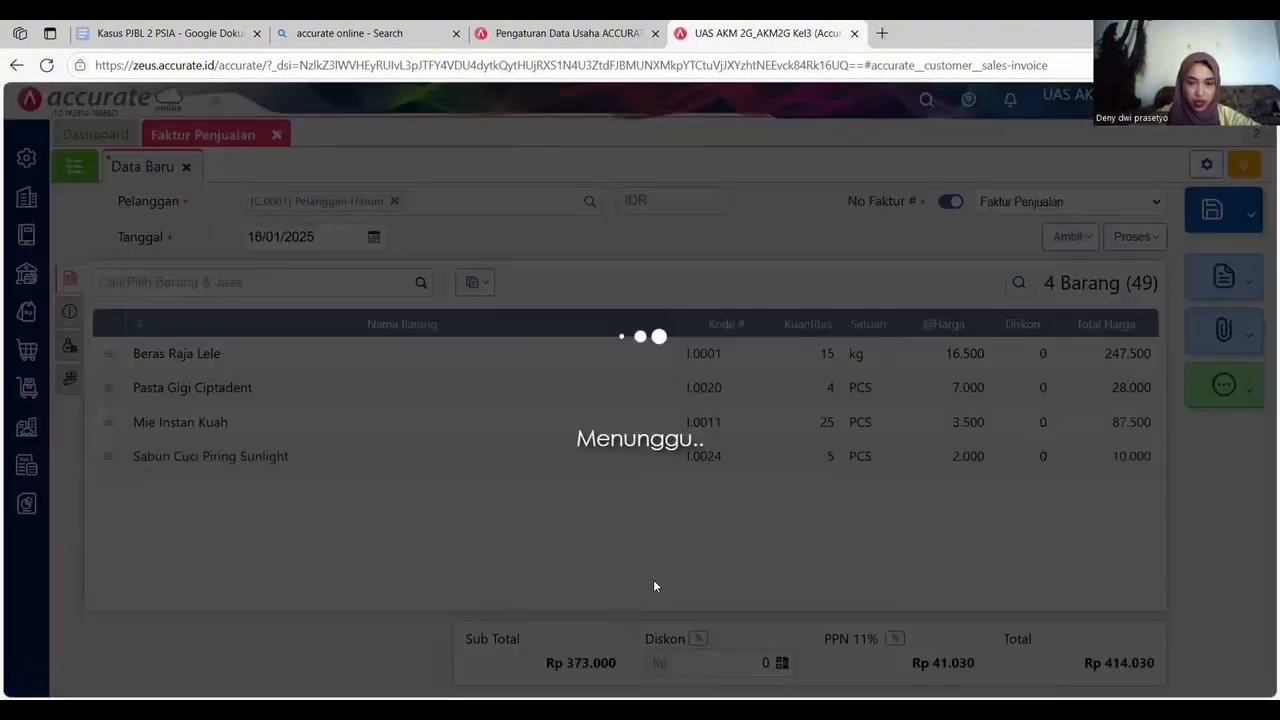
{"action": "type", "text": "4"}
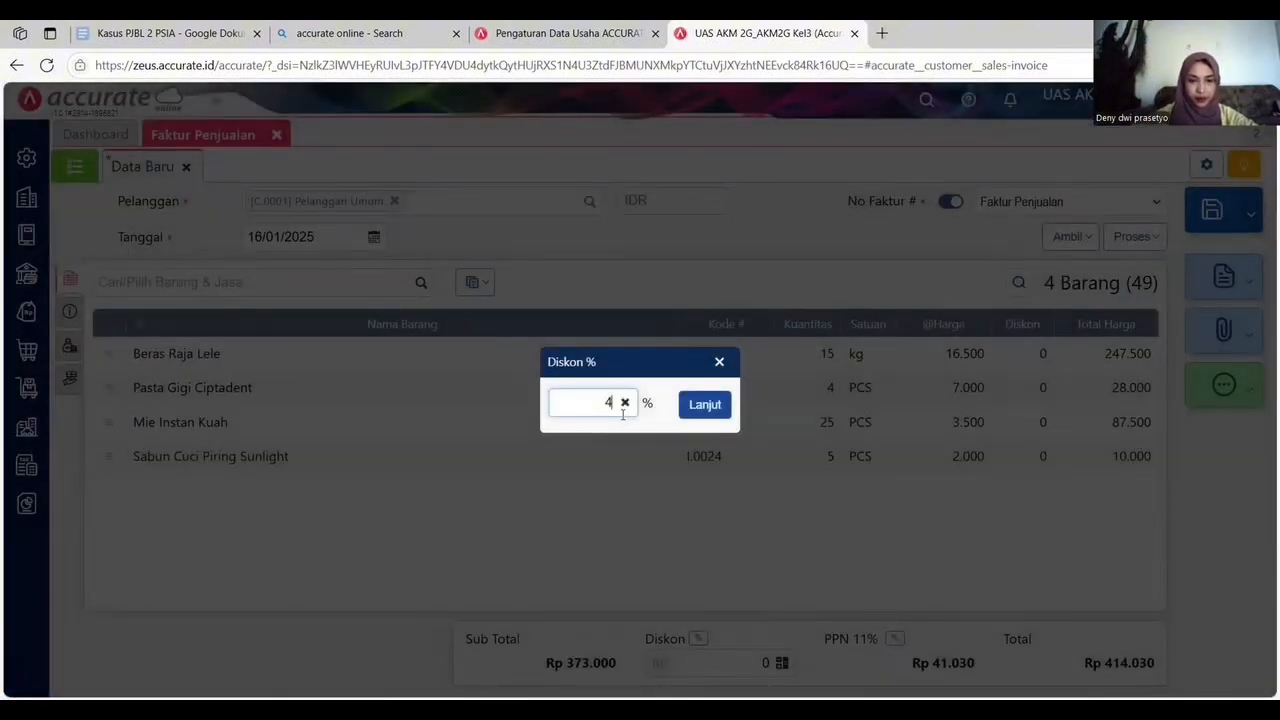
{"action": "left_click", "coordinate": [700, 408]}
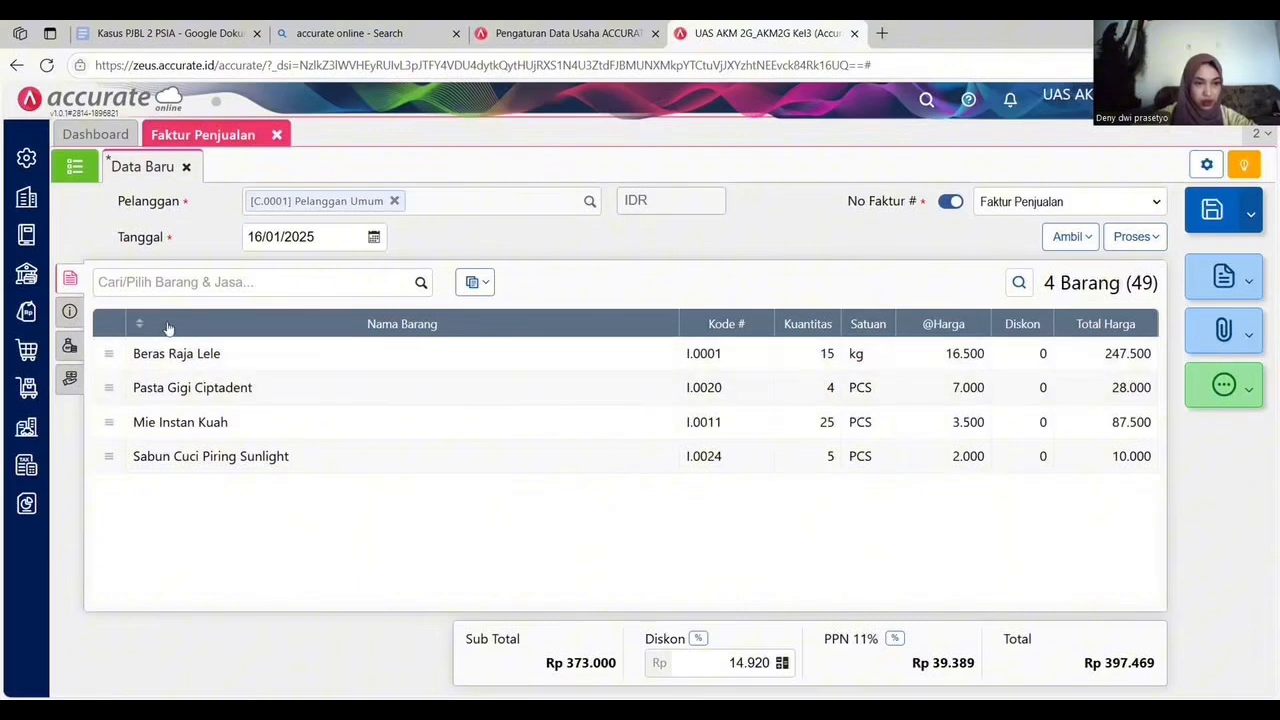
Mark the invoice as an advance invoice ahead of delivery and set the delivery date to 17/01/2025.
{"action": "left_click", "coordinate": [69, 311]}
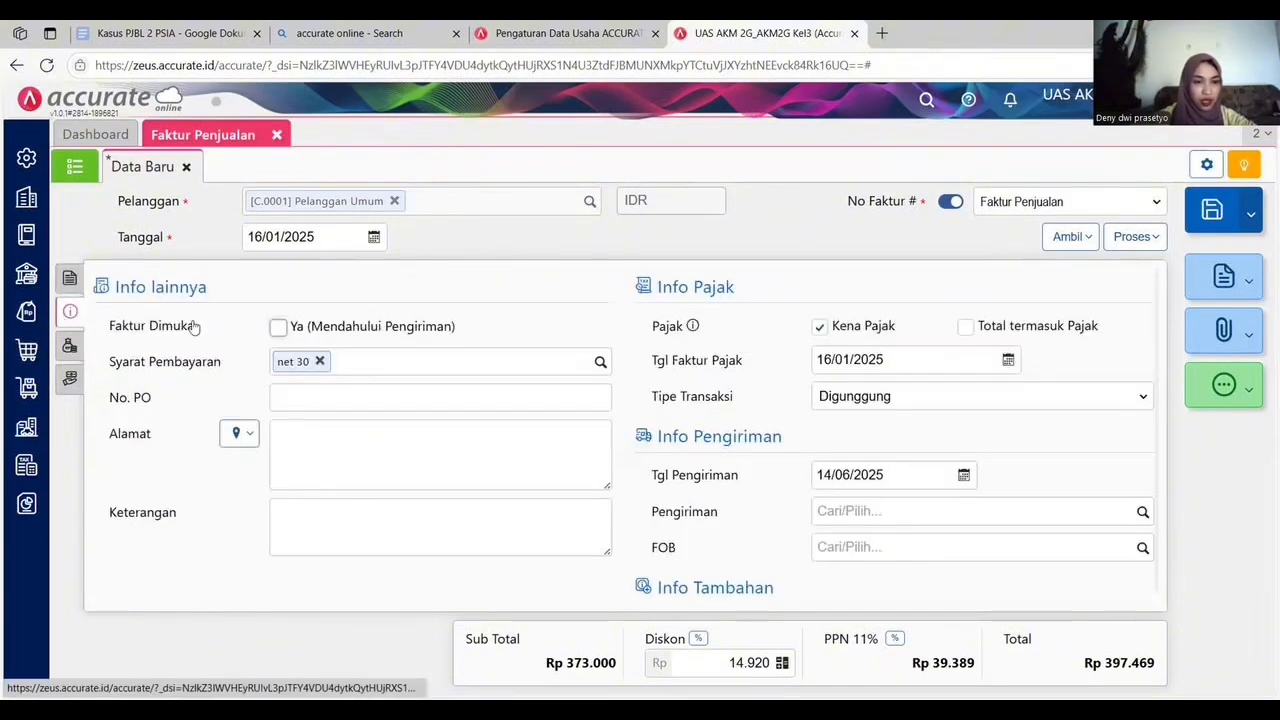
{"action": "left_click", "coordinate": [279, 328]}
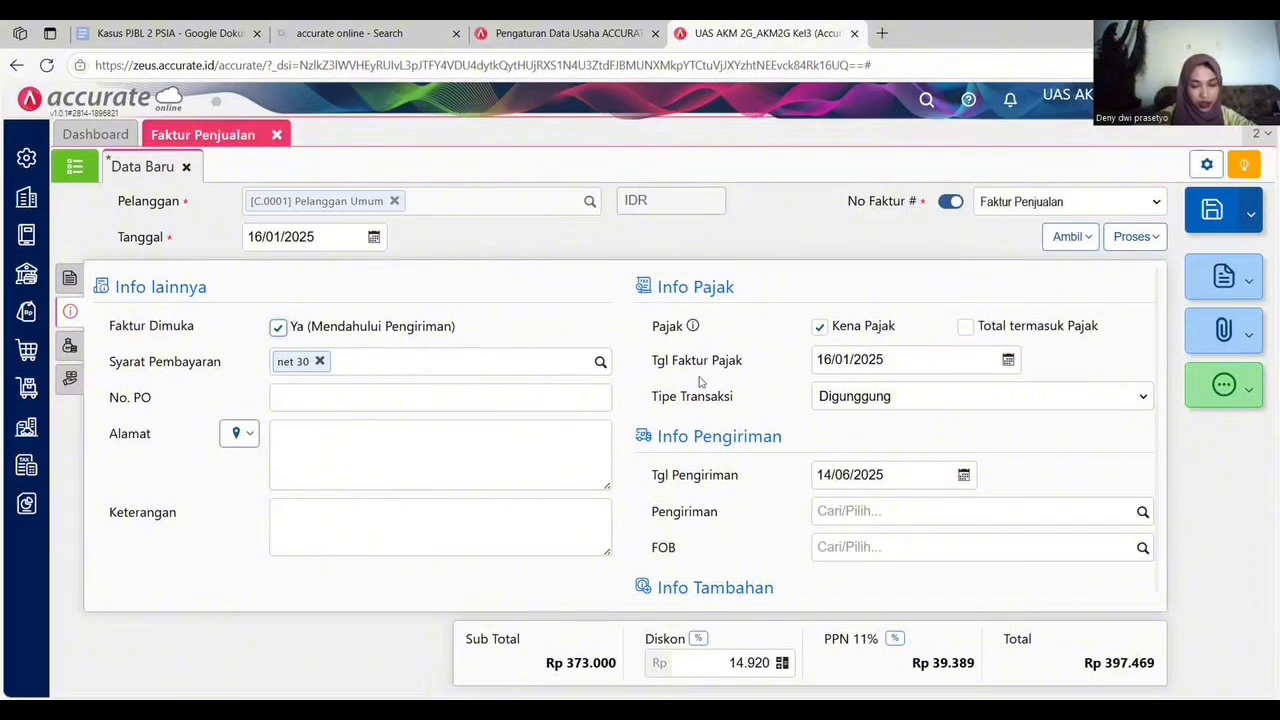
{"action": "left_click", "coordinate": [866, 483]}
{"action": "type", "text": "1"}
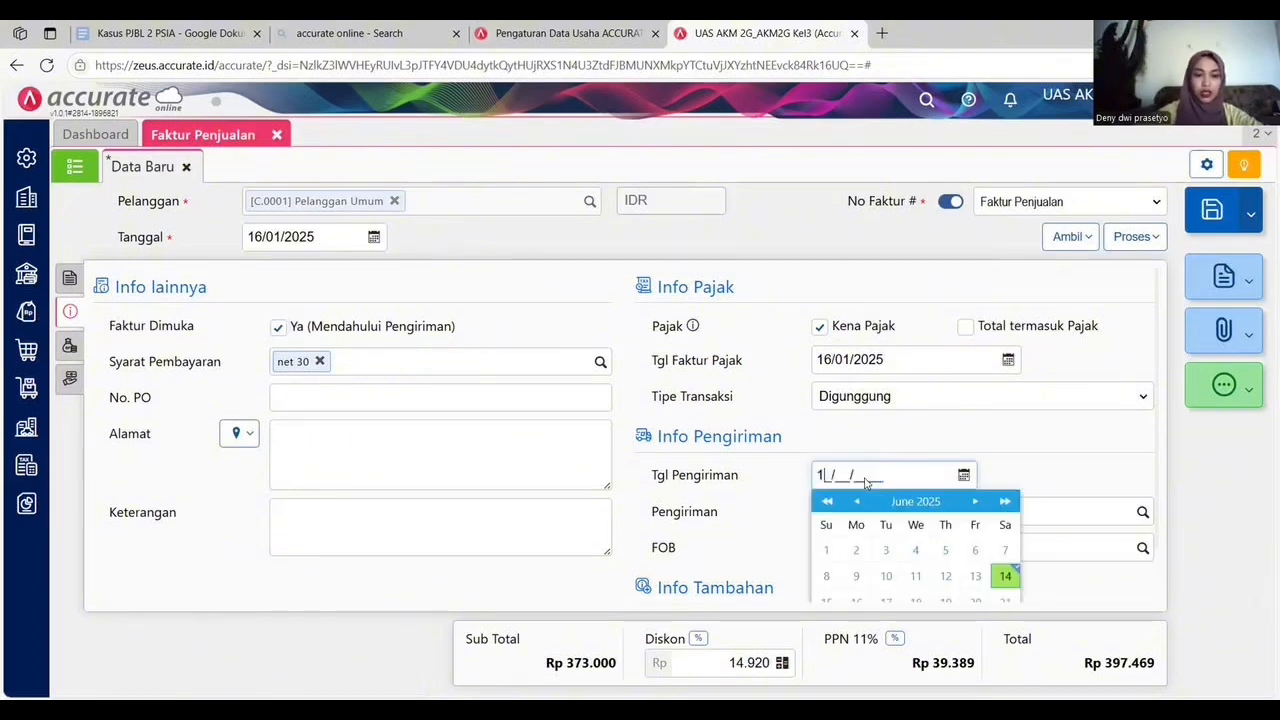
{"action": "type", "text": "7/01/2025"}
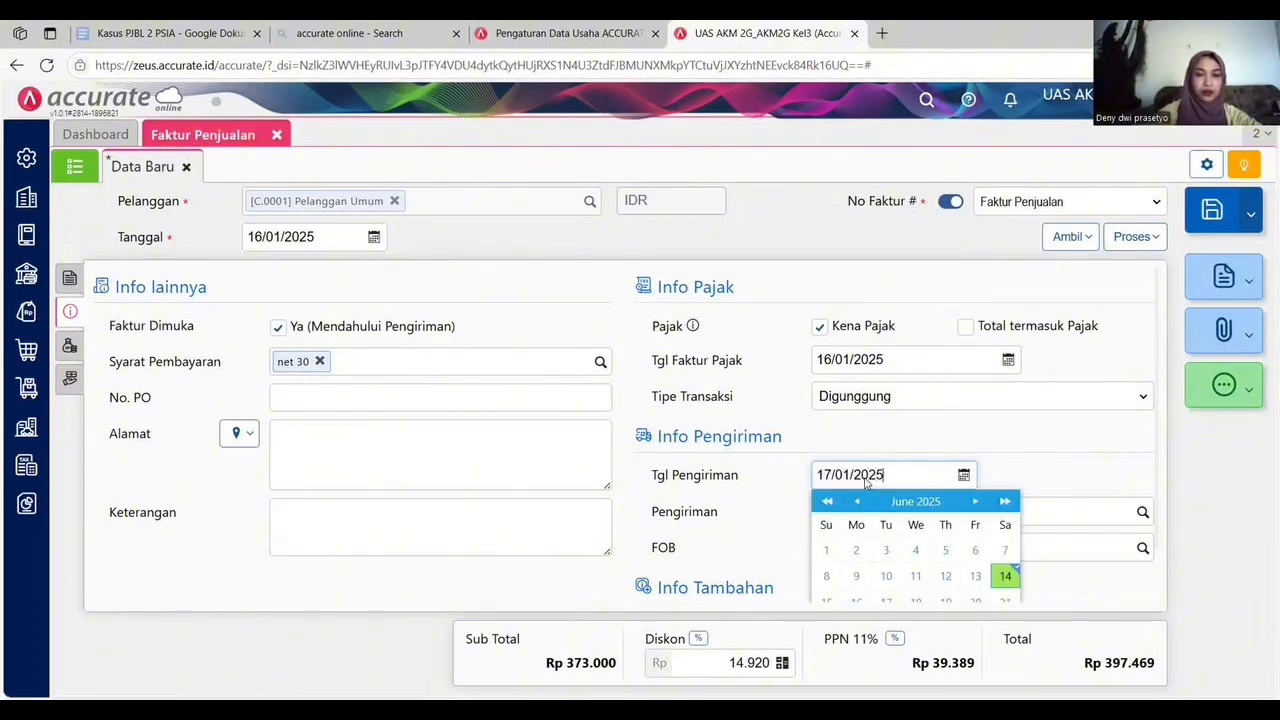
{"action": "left_click", "coordinate": [1085, 482]}
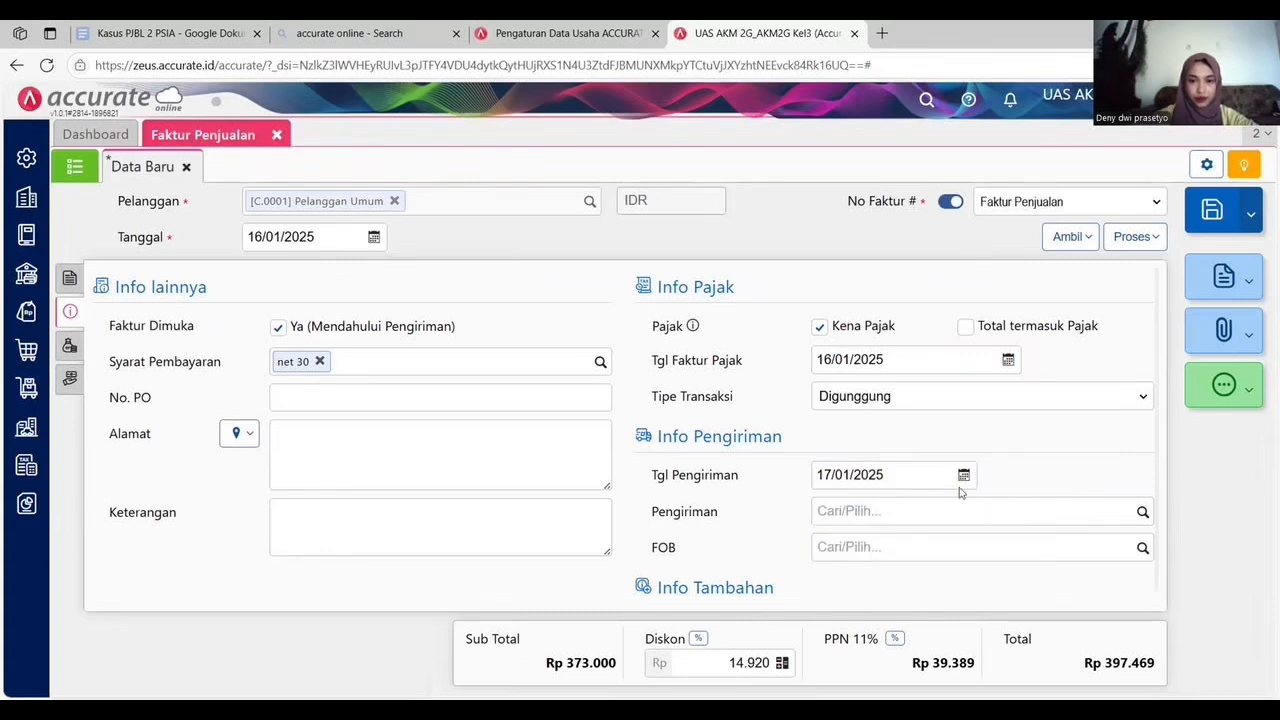
Create a sales receipt from the invoice and calculate the payment amount from the invoice total.
{"action": "left_click", "coordinate": [1126, 238]}
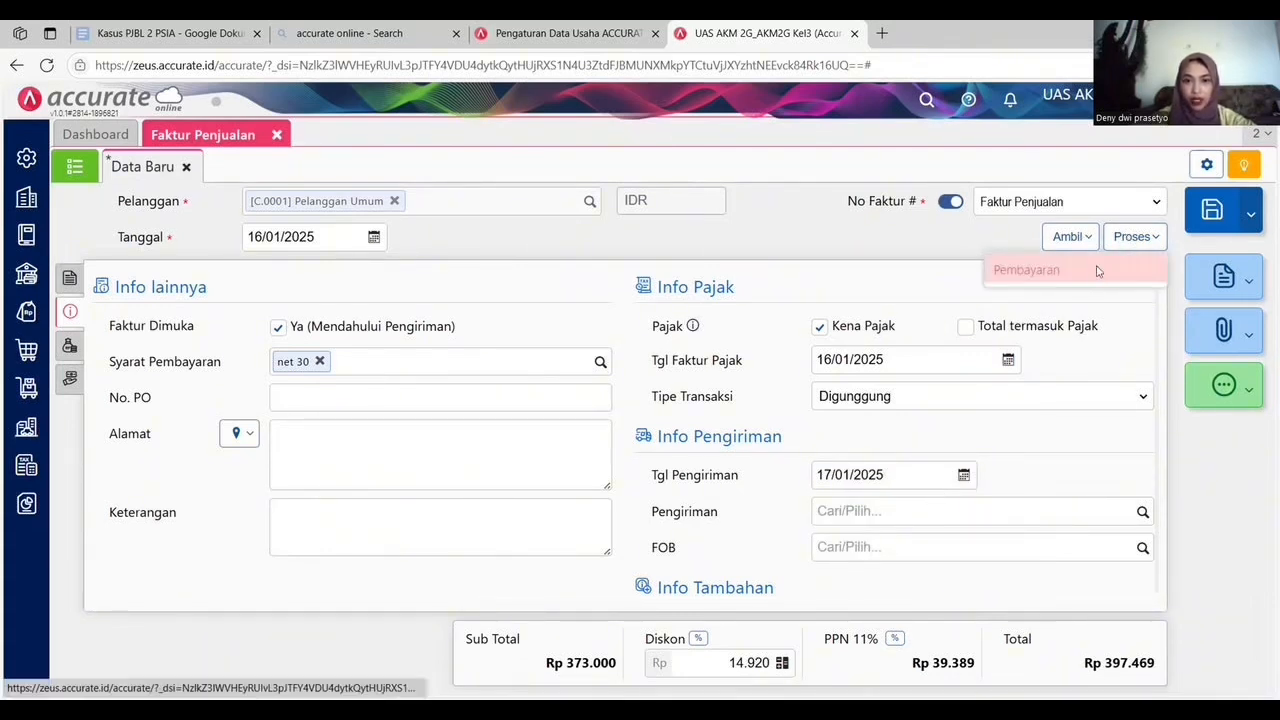
{"action": "left_click", "coordinate": [1092, 268]}
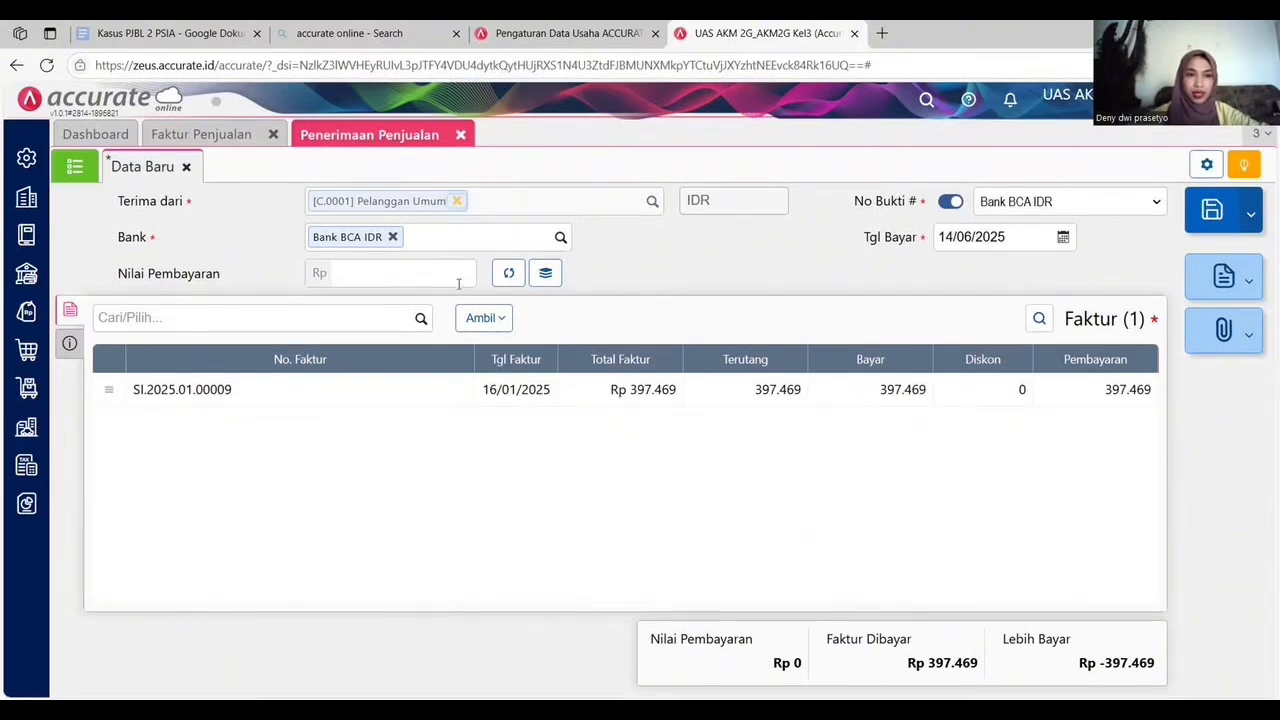
{"action": "left_click", "coordinate": [510, 276]}
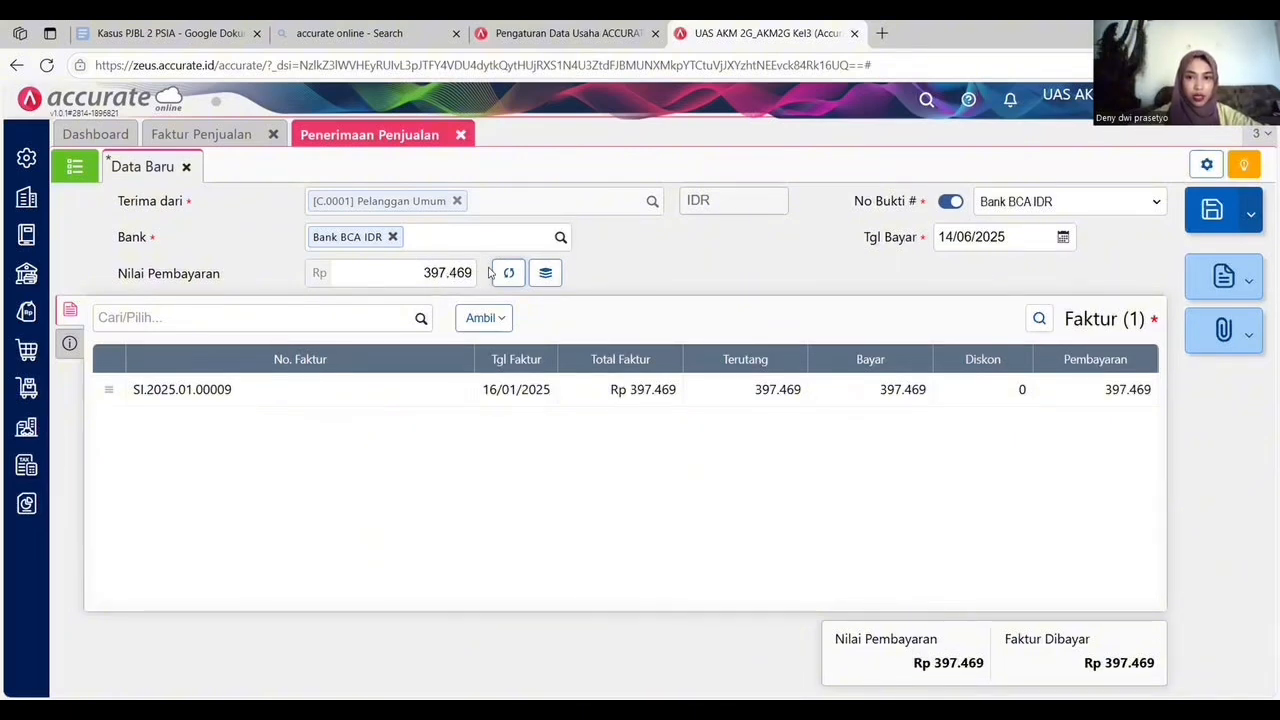
Set the receipt's payment date to 16/01/2025.
{"action": "left_click", "coordinate": [1009, 237]}
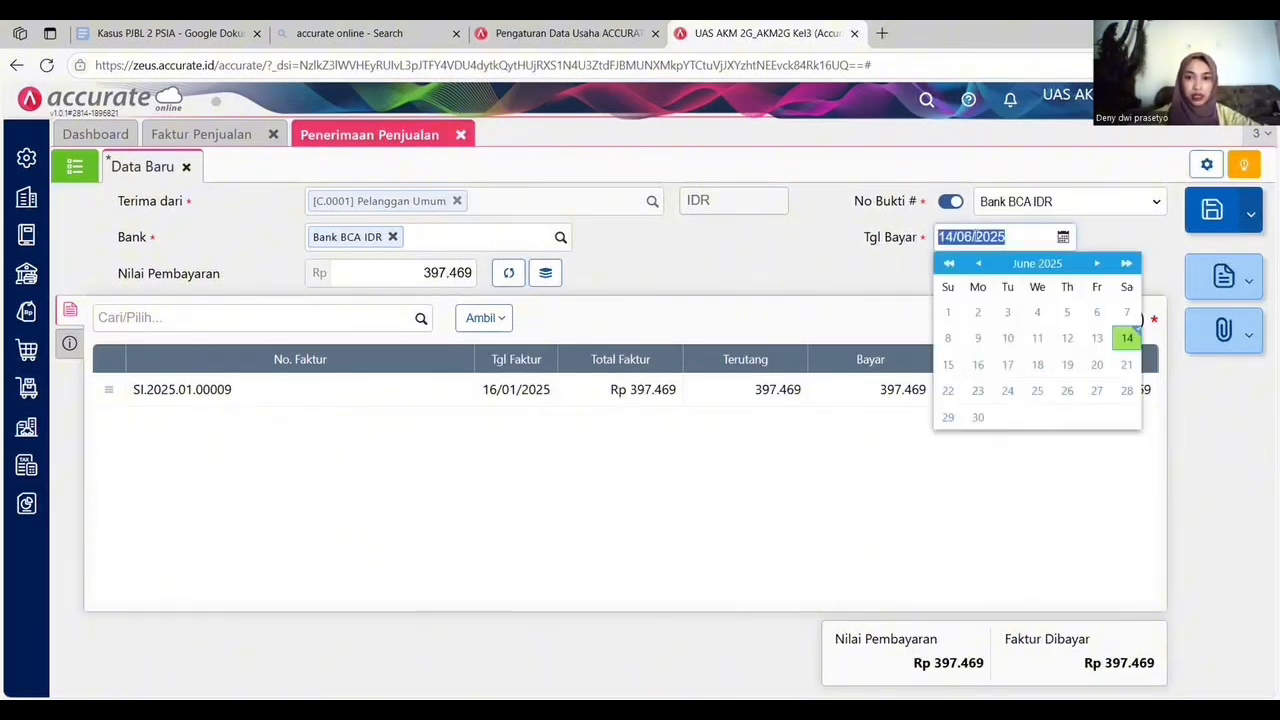
{"action": "type", "text": "1"}
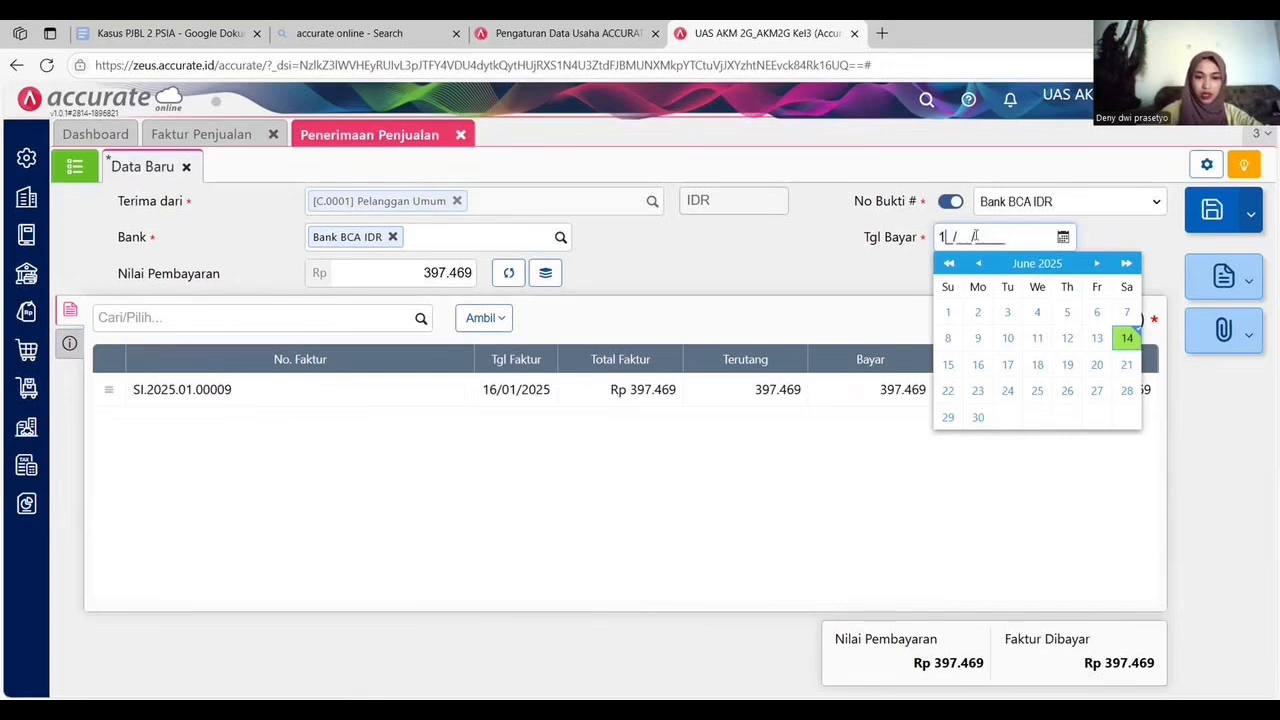
{"action": "type", "text": "6/01/202"}
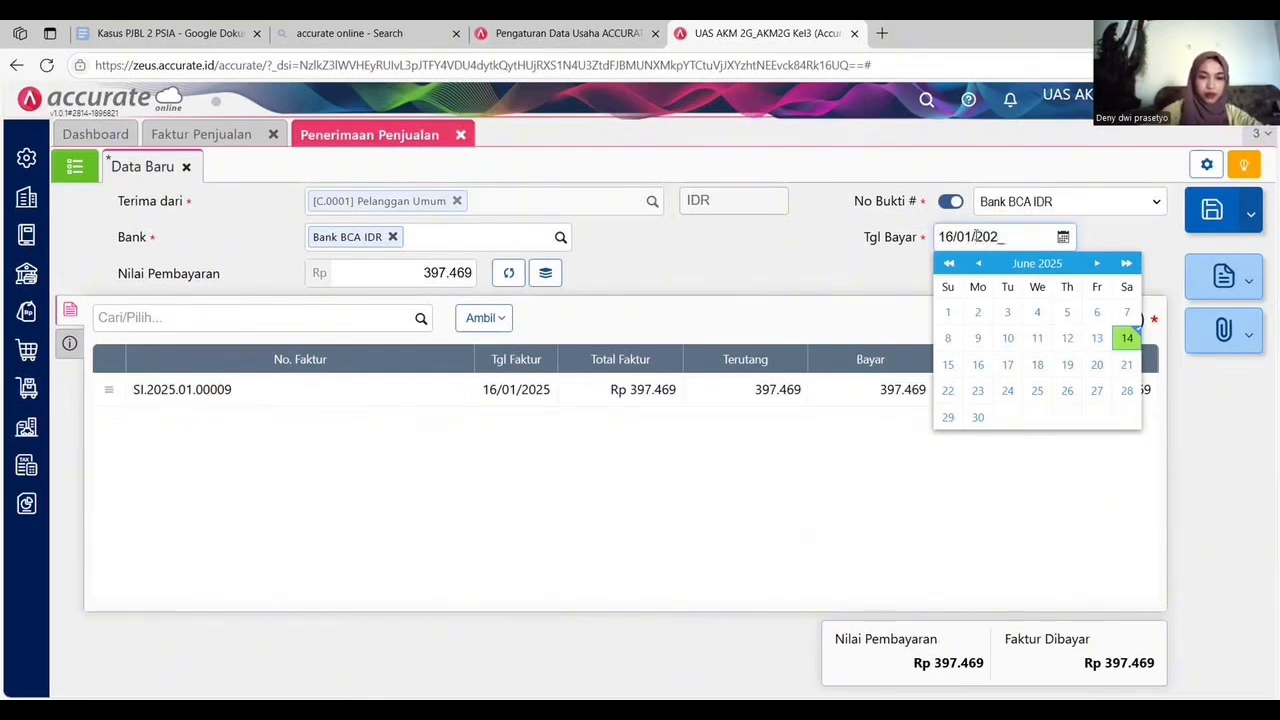
{"action": "type", "text": "5"}
{"action": "left_click", "coordinate": [1136, 239]}
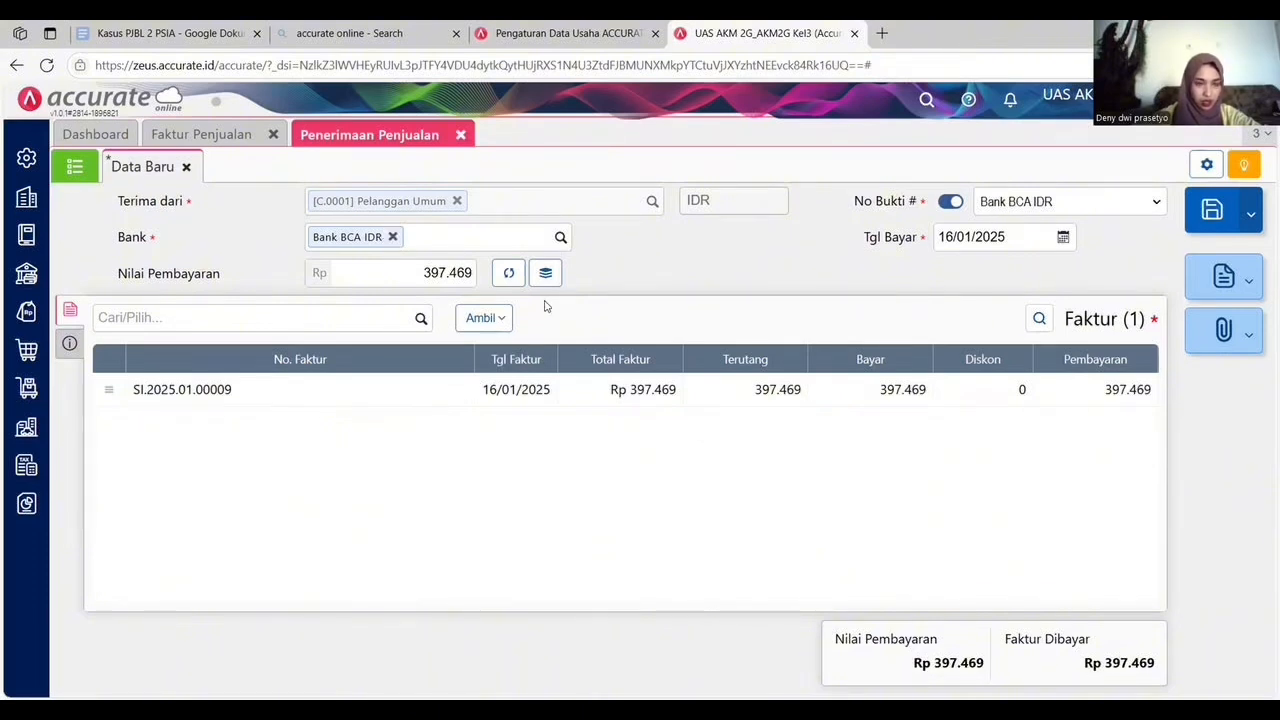
Set the receipt's payment method to Transfer Bank and save the sales receipt.
{"action": "left_click", "coordinate": [68, 344]}
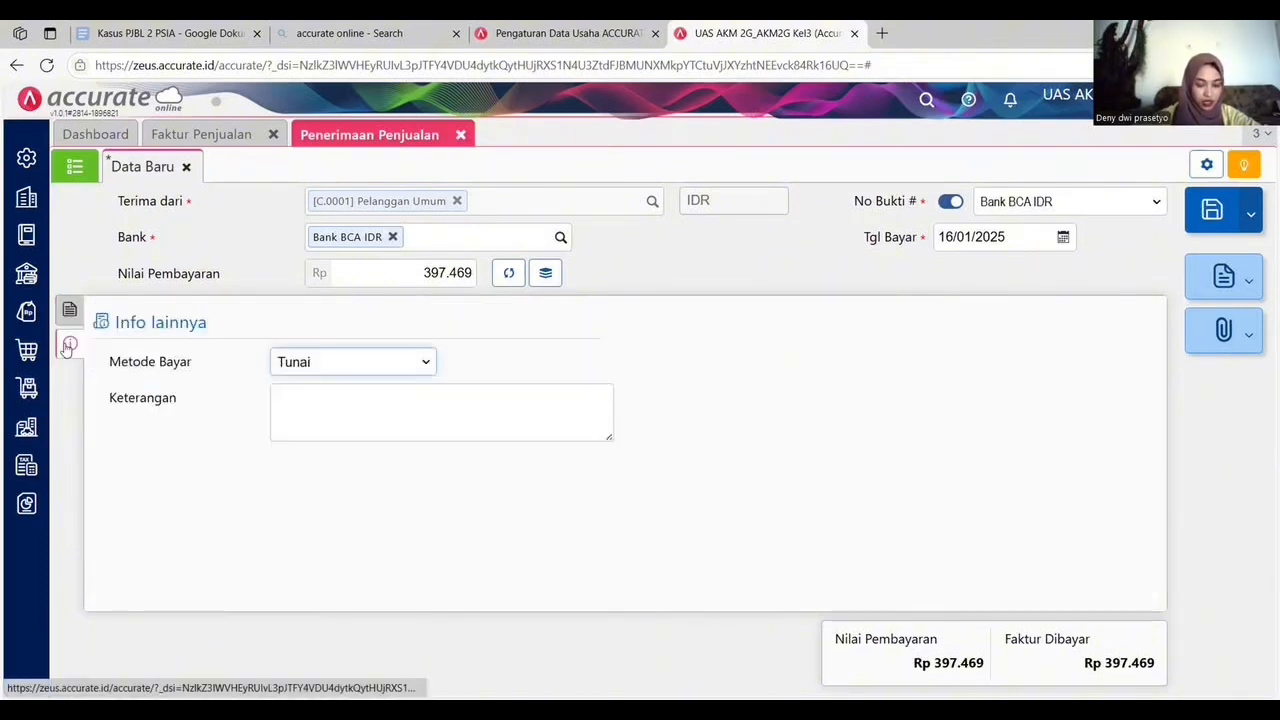
{"action": "left_click", "coordinate": [374, 363]}
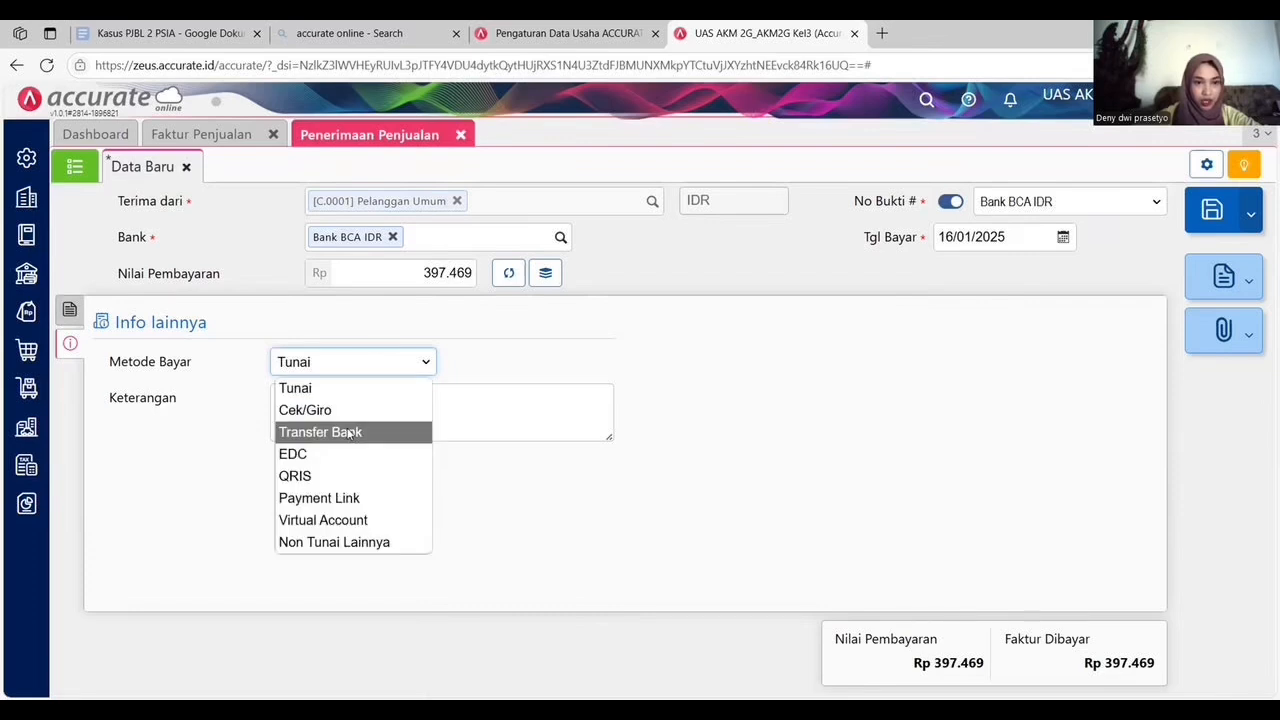
{"action": "left_click", "coordinate": [348, 433]}
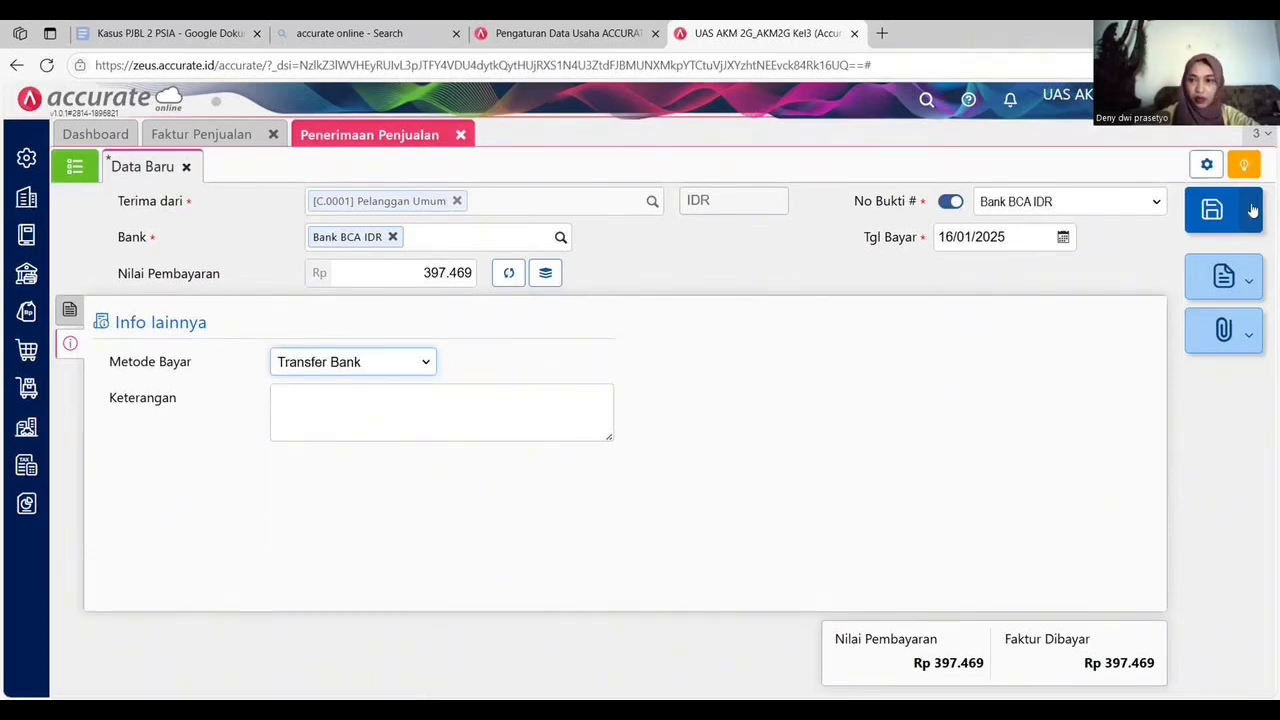
{"action": "left_click", "coordinate": [1216, 212]}
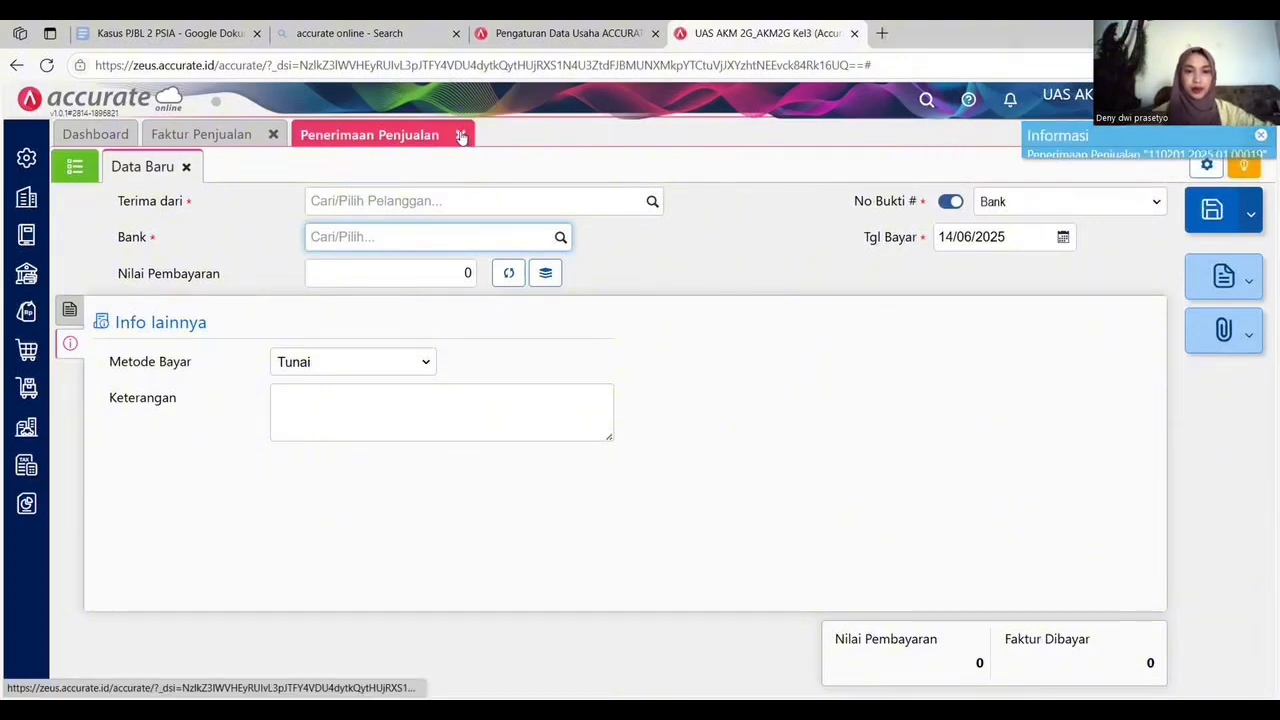
Close the open sales forms and start a new delivery order addressed to Pelanggan Umum.
{"action": "left_click", "coordinate": [461, 135]}
{"action": "left_click", "coordinate": [276, 134]}
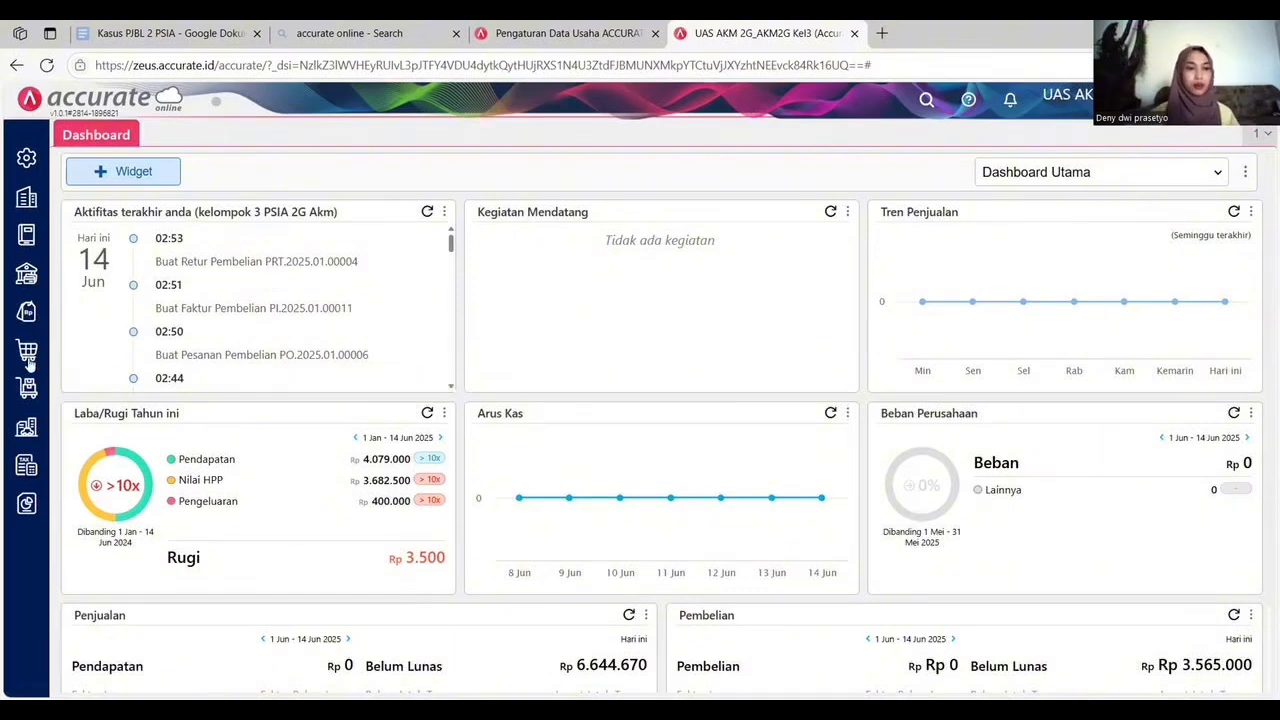
{"action": "mouse_move", "coordinate": [27, 315]}
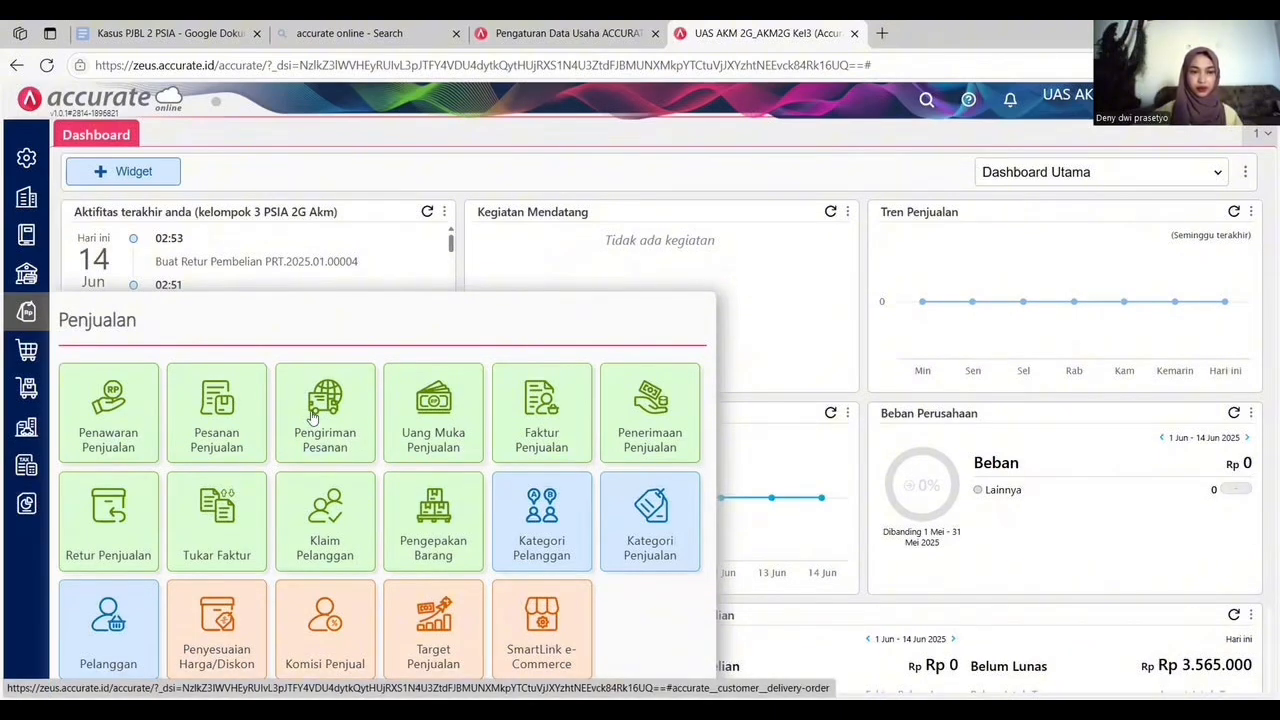
{"action": "left_click", "coordinate": [325, 411]}
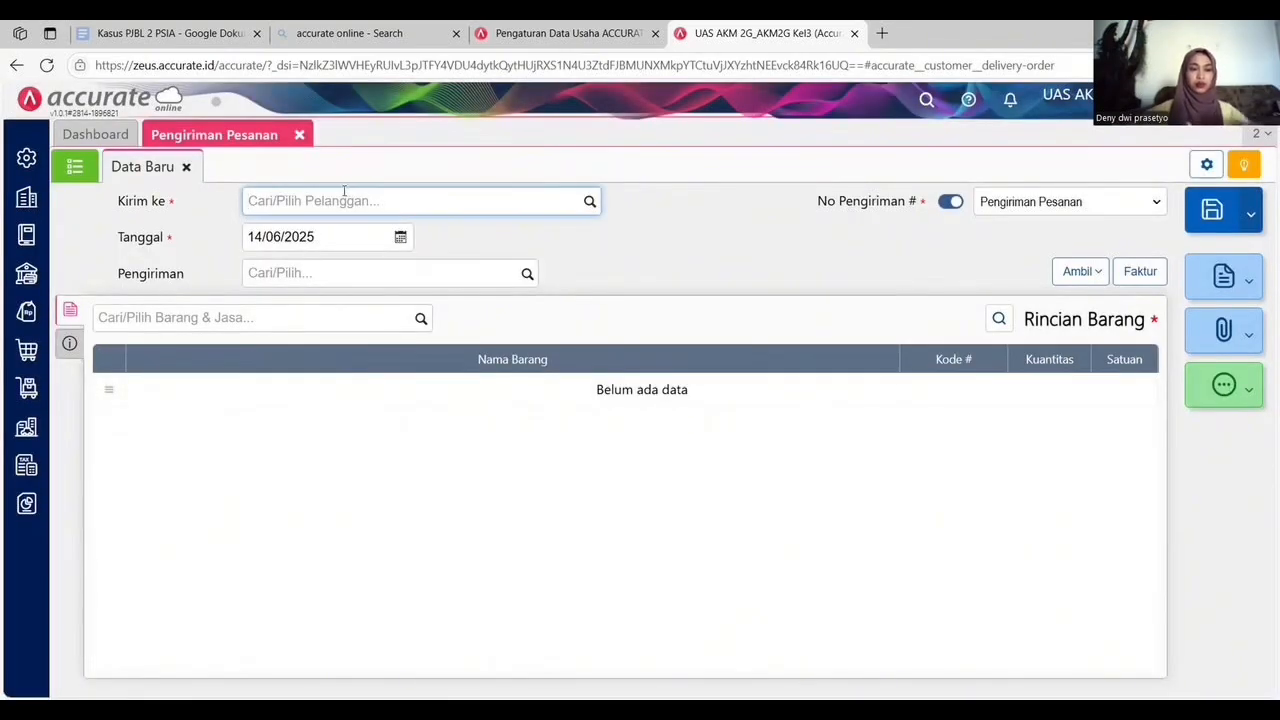
{"action": "type", "text": "um"}
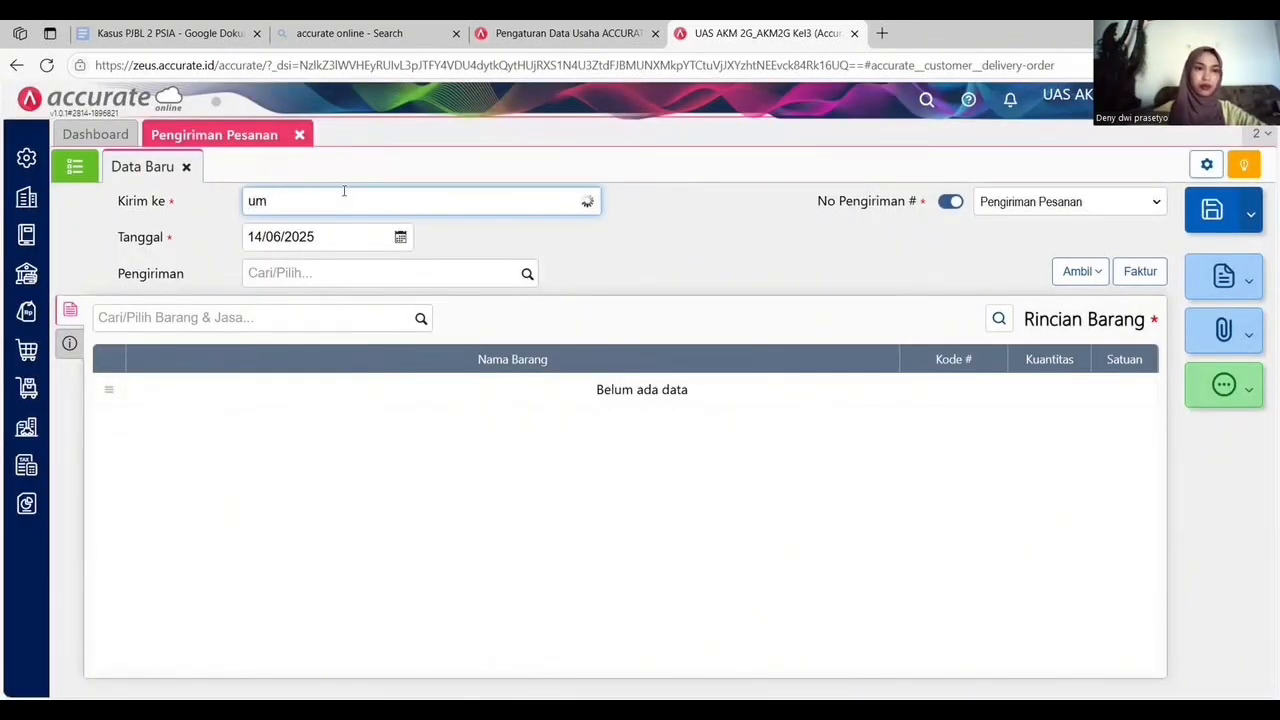
{"action": "left_click", "coordinate": [325, 233]}
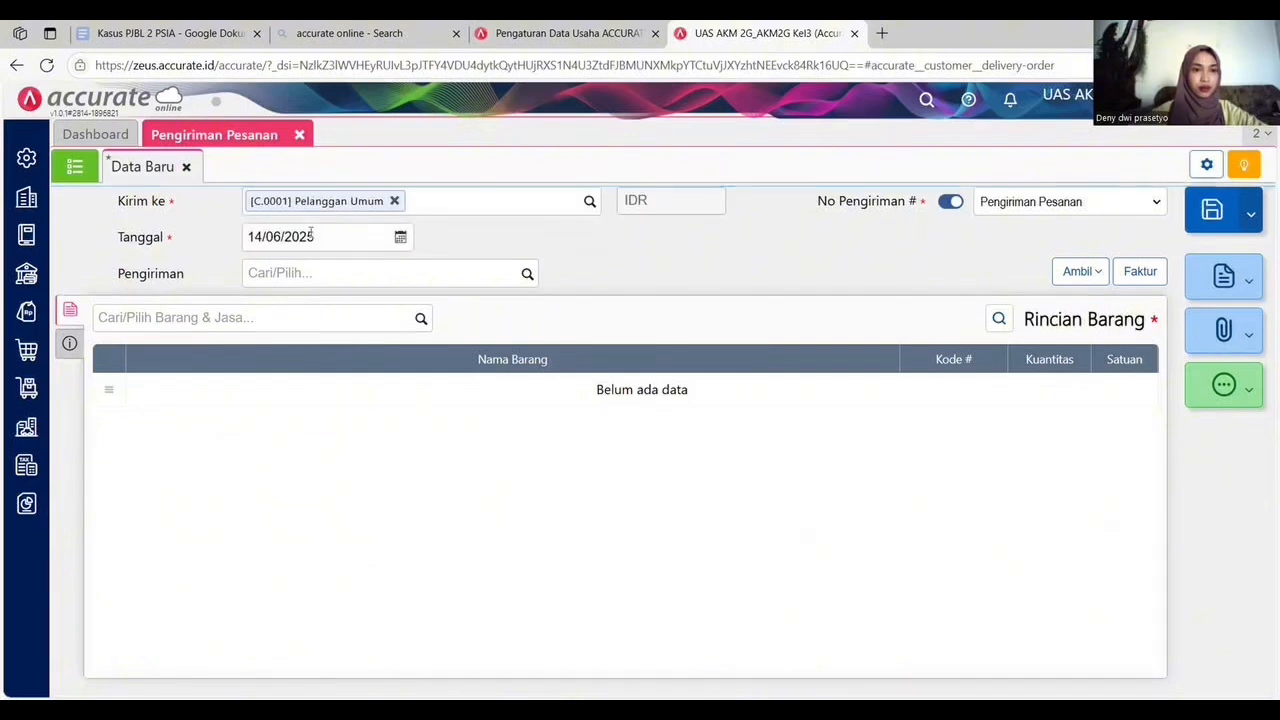
Set the delivery order date to 17/01/2025 and the shipping method to Mobil Box.
{"action": "left_click", "coordinate": [310, 236]}
{"action": "type", "text": "17/01/202"}
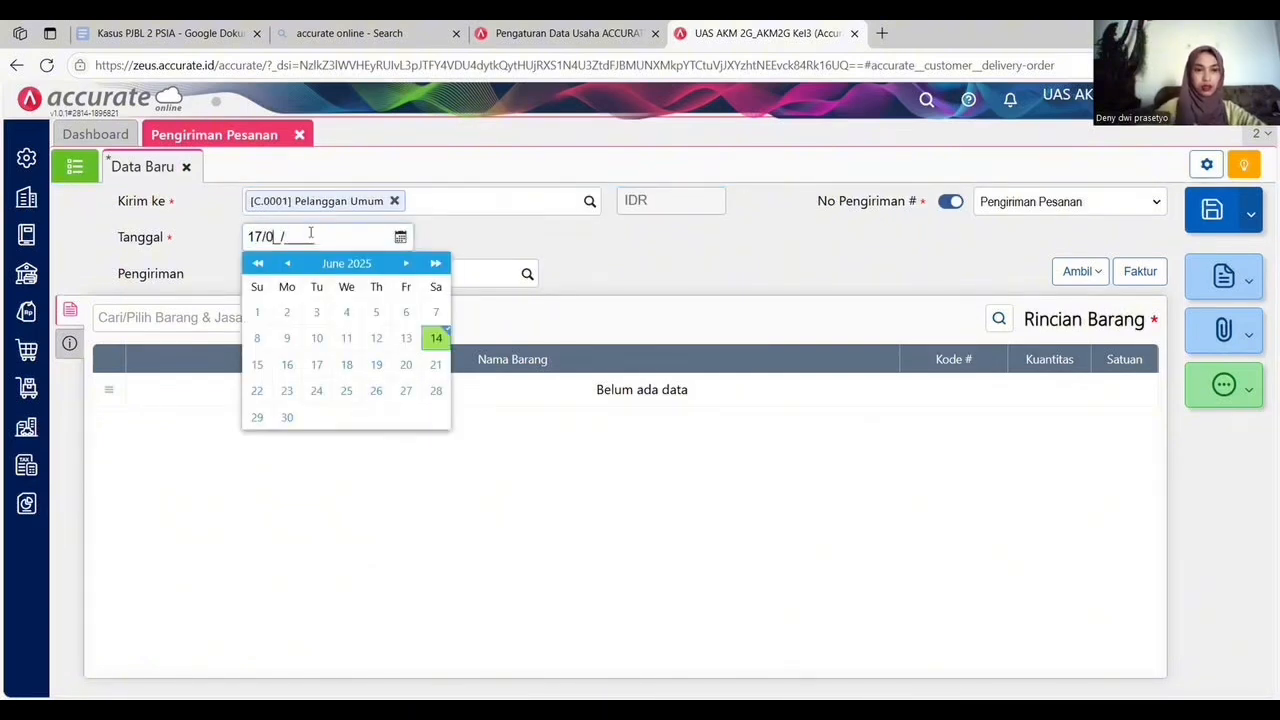
{"action": "type", "text": "5"}
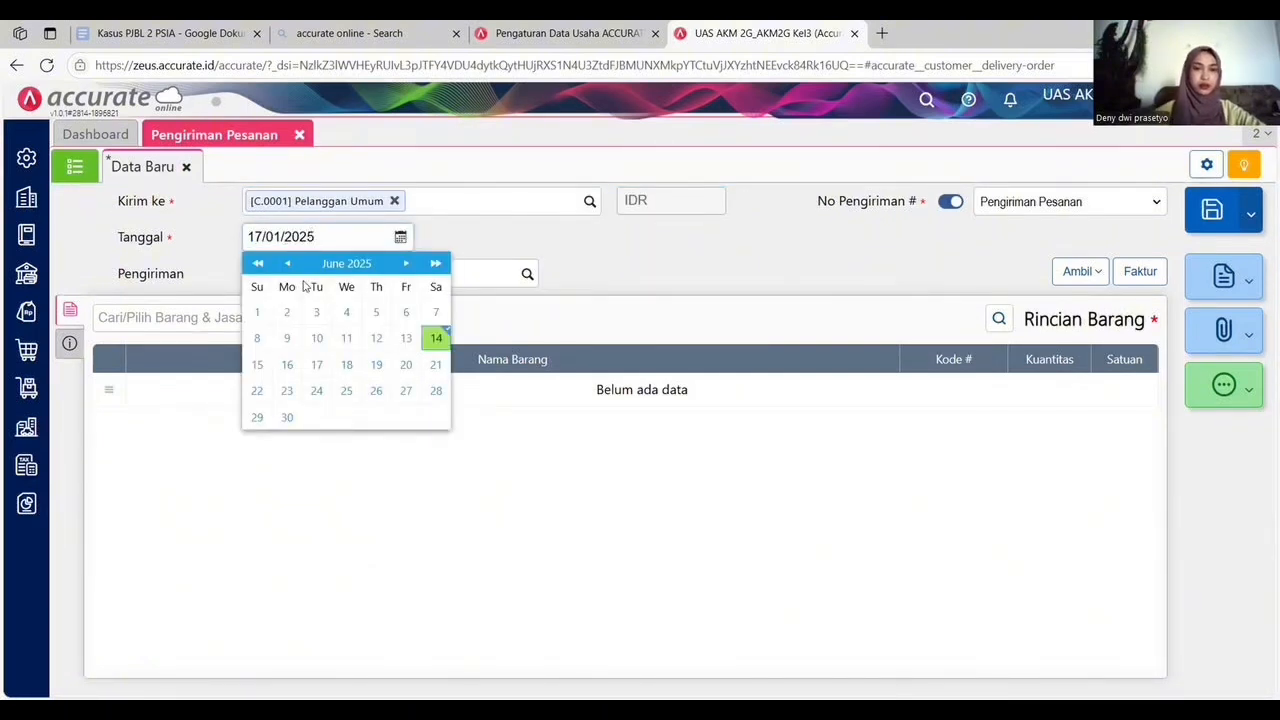
{"action": "left_click", "coordinate": [497, 232]}
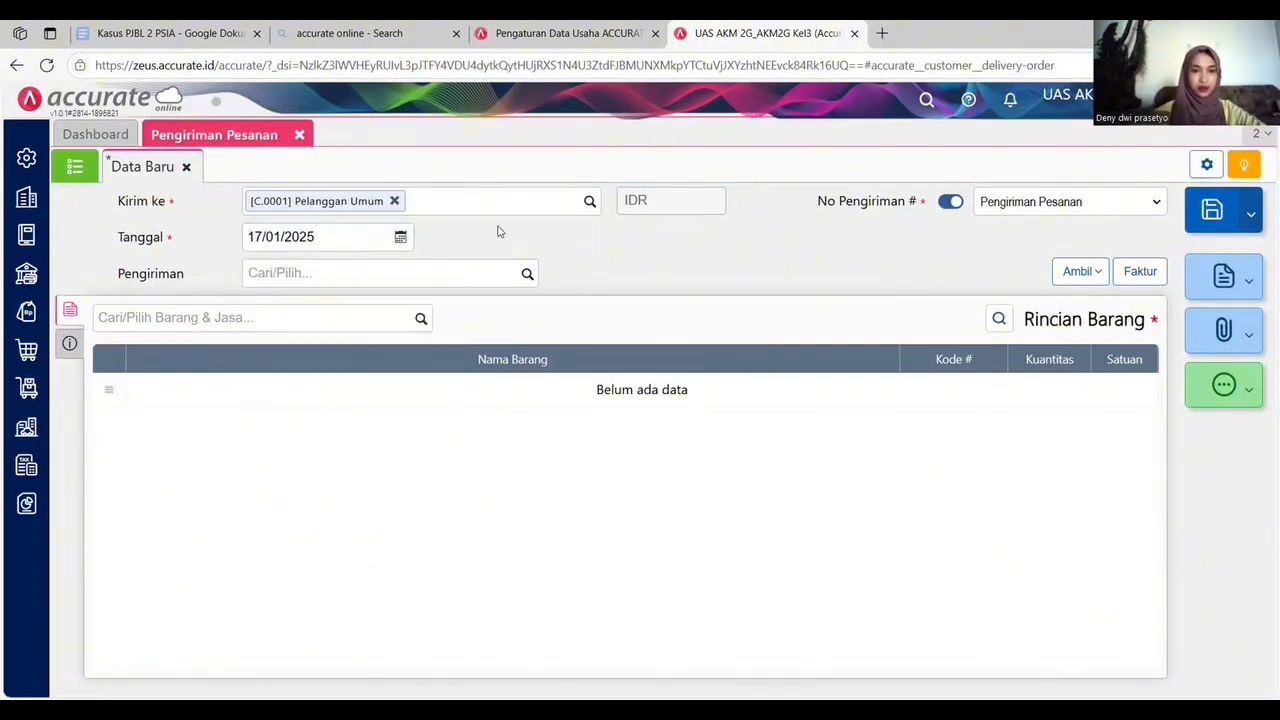
{"action": "left_click", "coordinate": [527, 274]}
{"action": "left_click", "coordinate": [437, 305]}
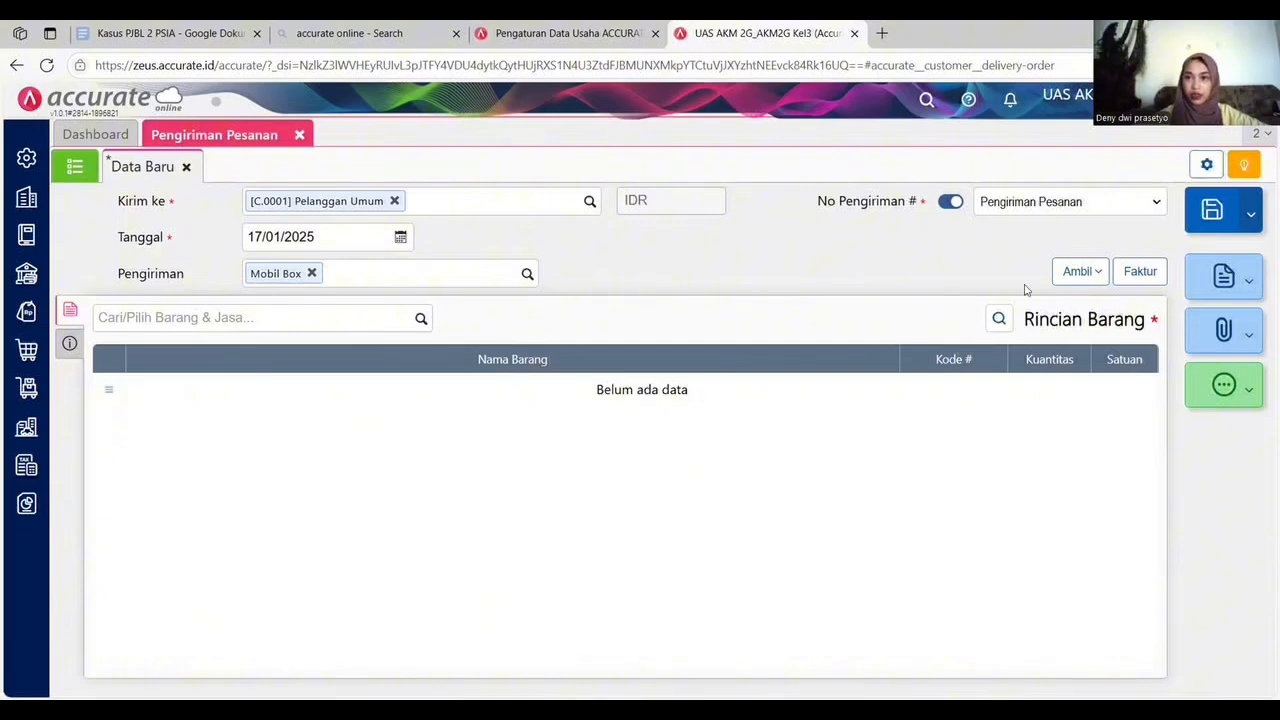
Copy all items from advance invoice SI.2025.01.00009 into the delivery order.
{"action": "left_click", "coordinate": [1094, 271]}
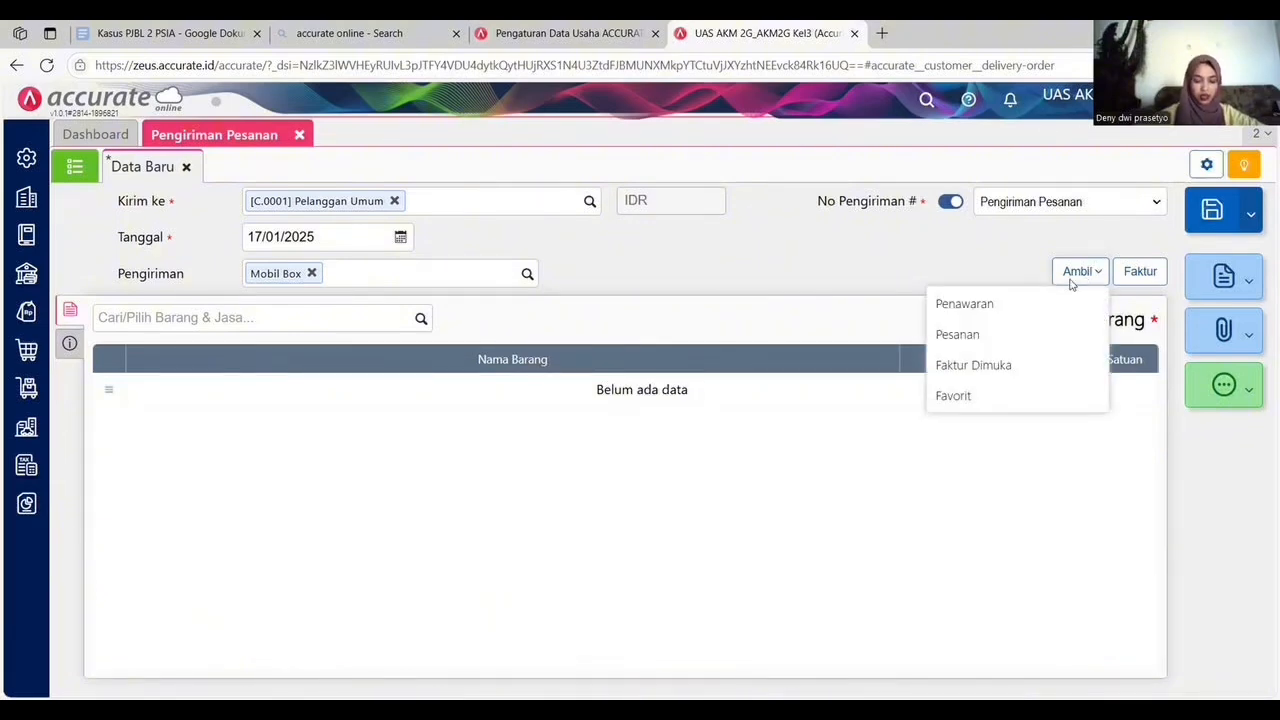
{"action": "left_click", "coordinate": [1010, 335]}
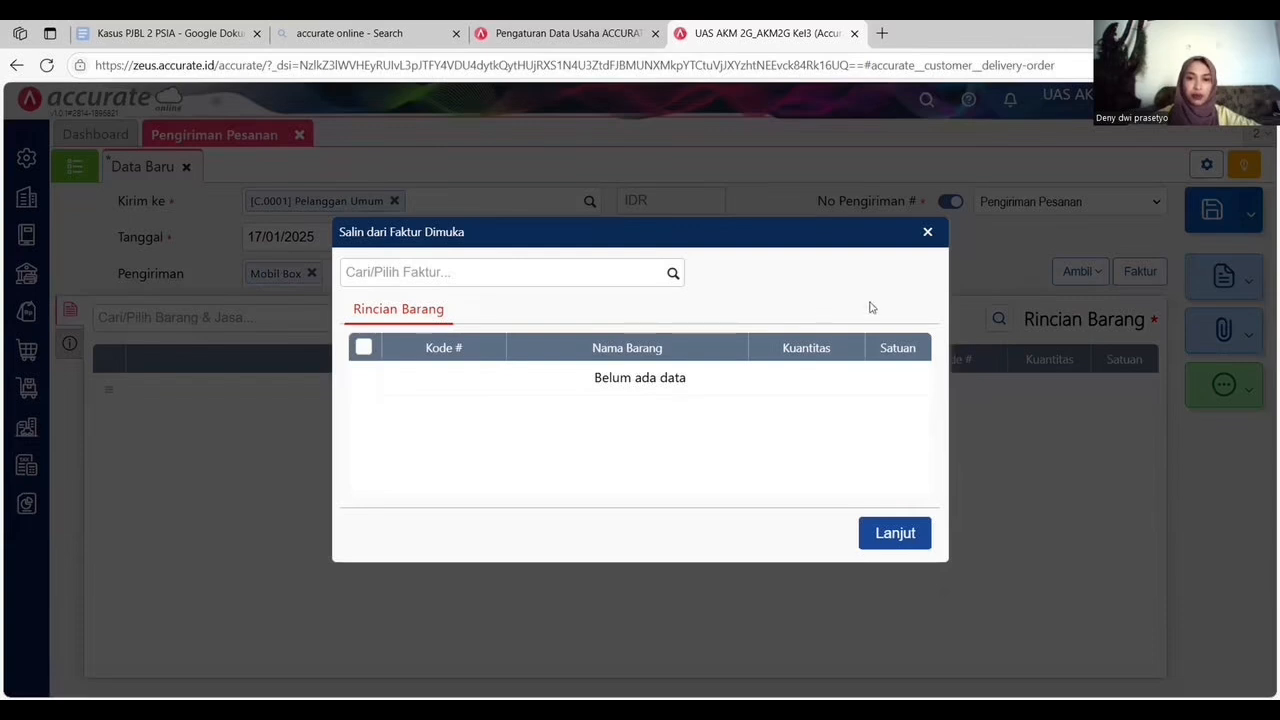
{"action": "left_click", "coordinate": [672, 276]}
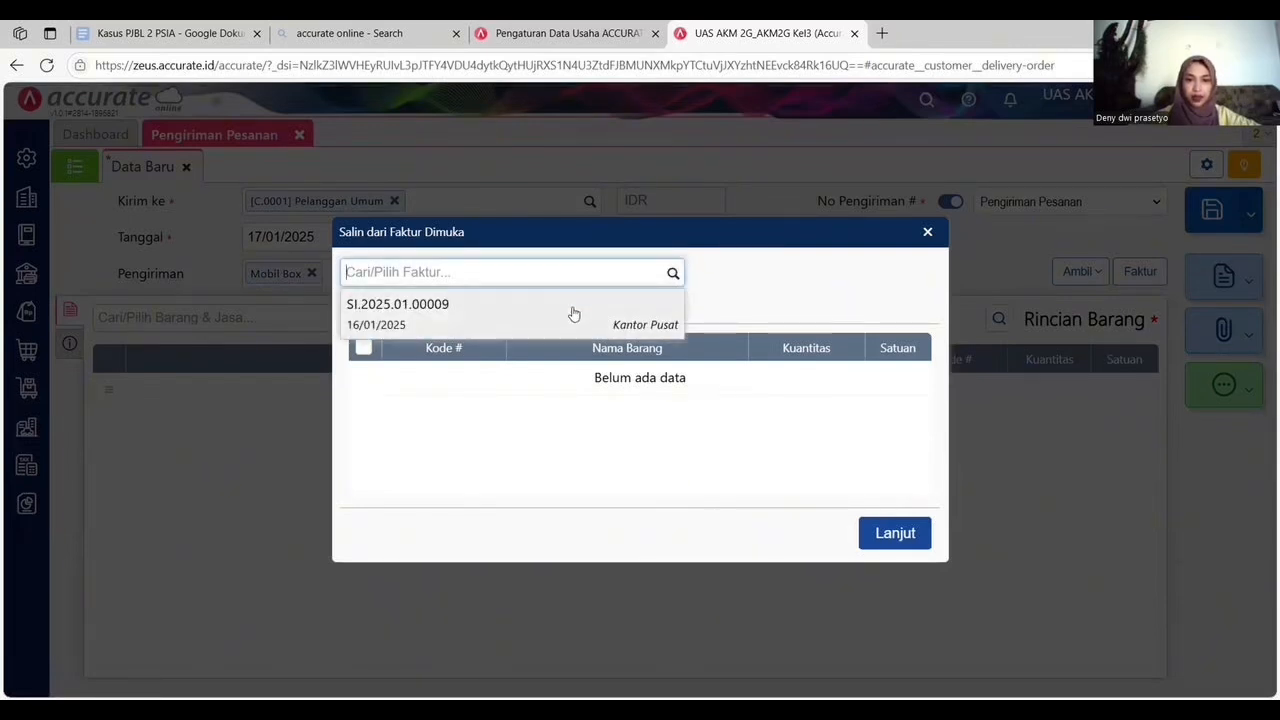
{"action": "left_click", "coordinate": [538, 320]}
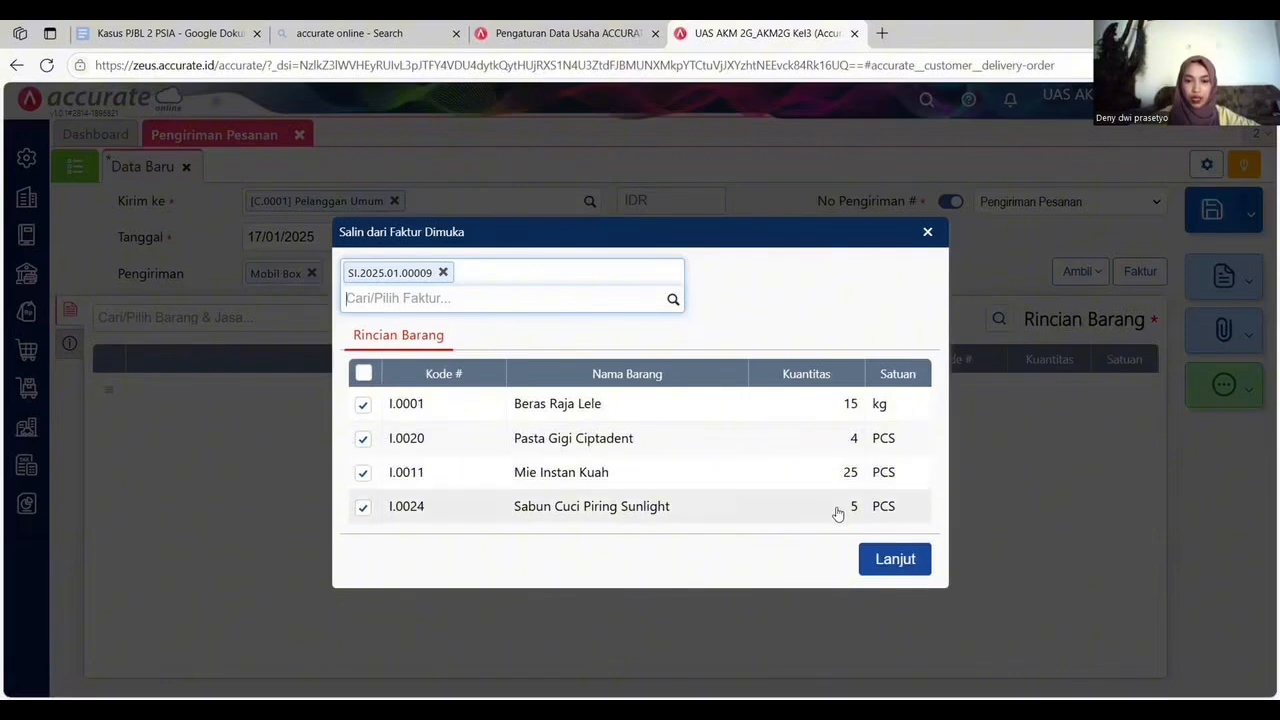
{"action": "left_click", "coordinate": [908, 561]}
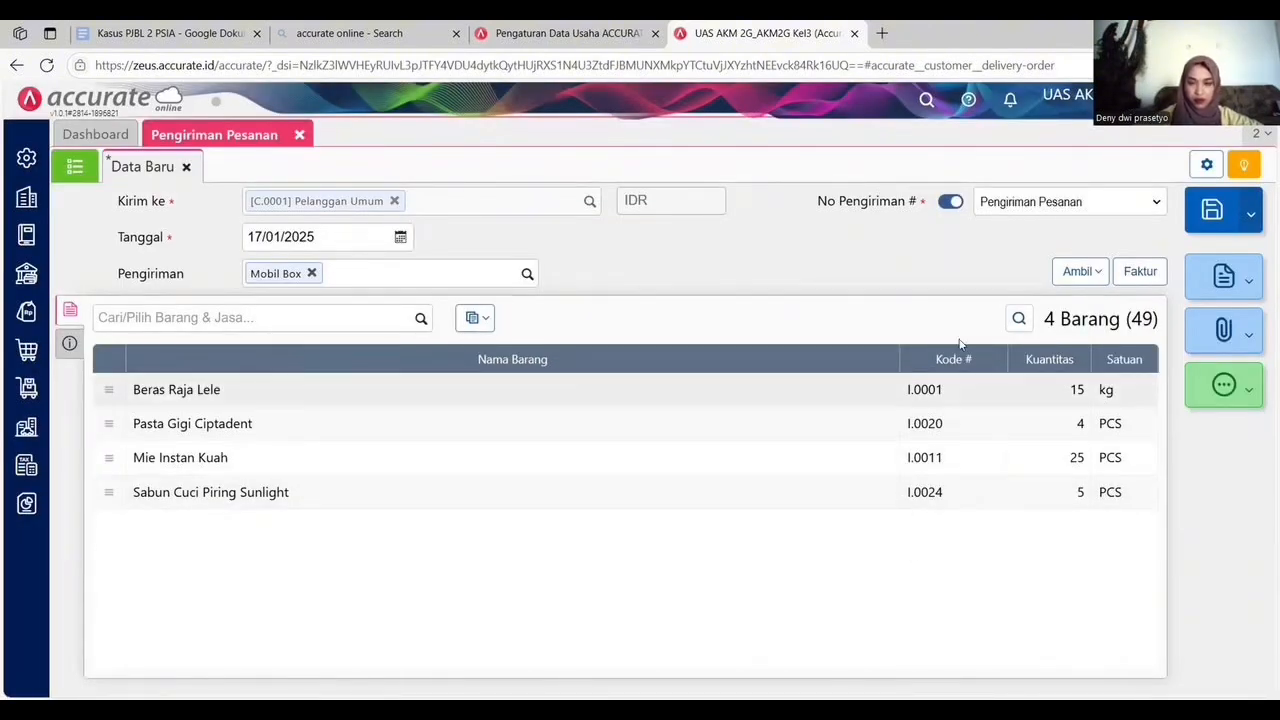
Change the warehouse of all delivery order items to Belakang.
{"action": "left_click", "coordinate": [484, 317]}
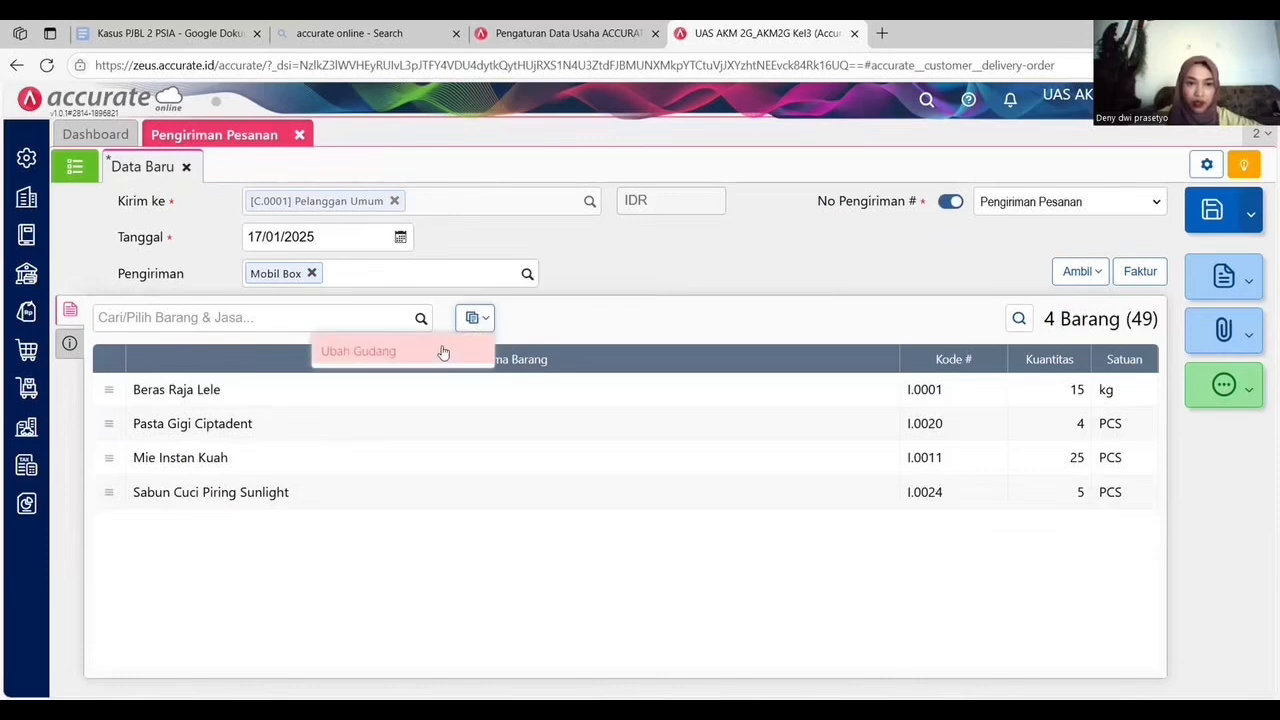
{"action": "left_click", "coordinate": [443, 351]}
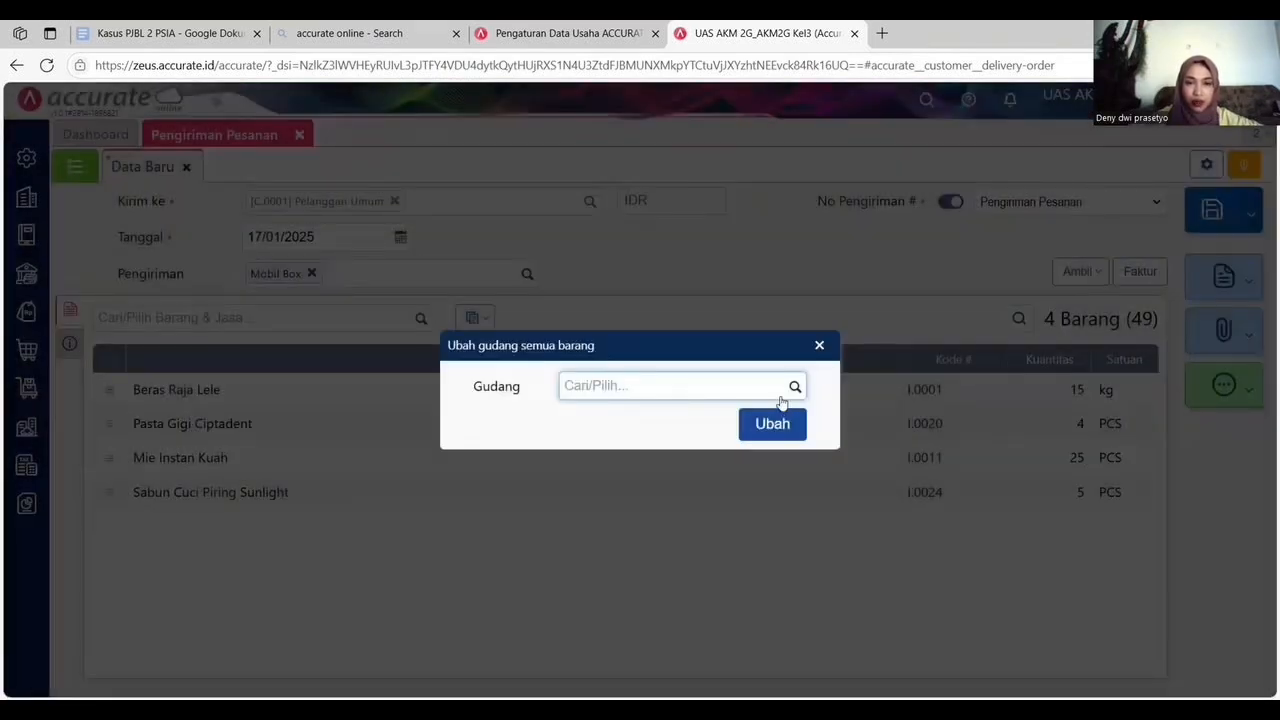
{"action": "left_click", "coordinate": [795, 386]}
{"action": "left_click", "coordinate": [634, 421]}
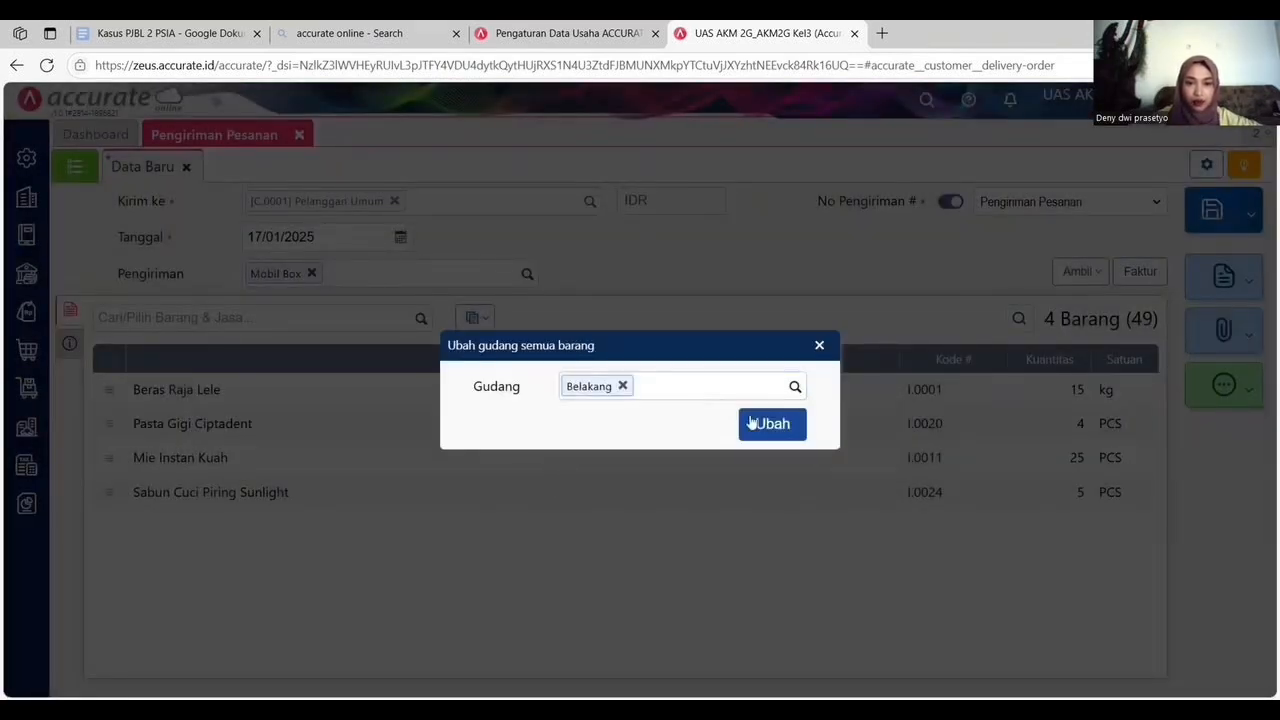
{"action": "left_click", "coordinate": [769, 428]}
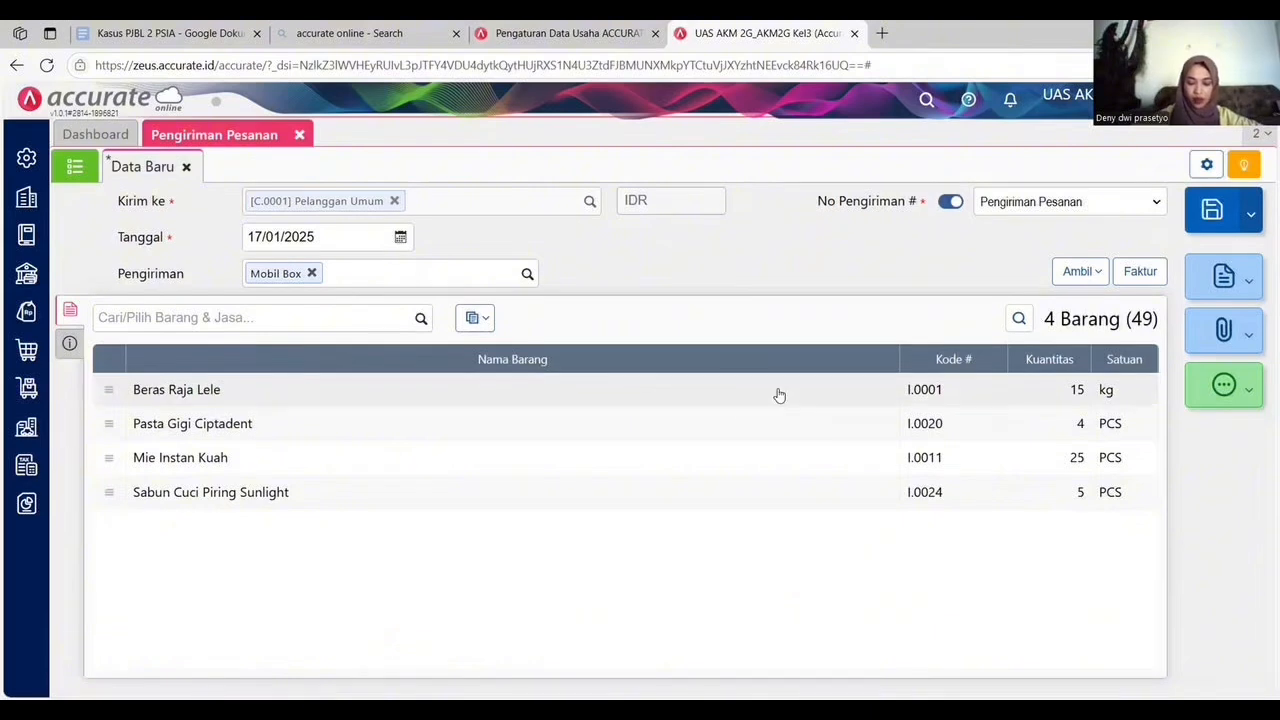
Save the delivery order and close its form.
{"action": "left_click", "coordinate": [70, 343]}
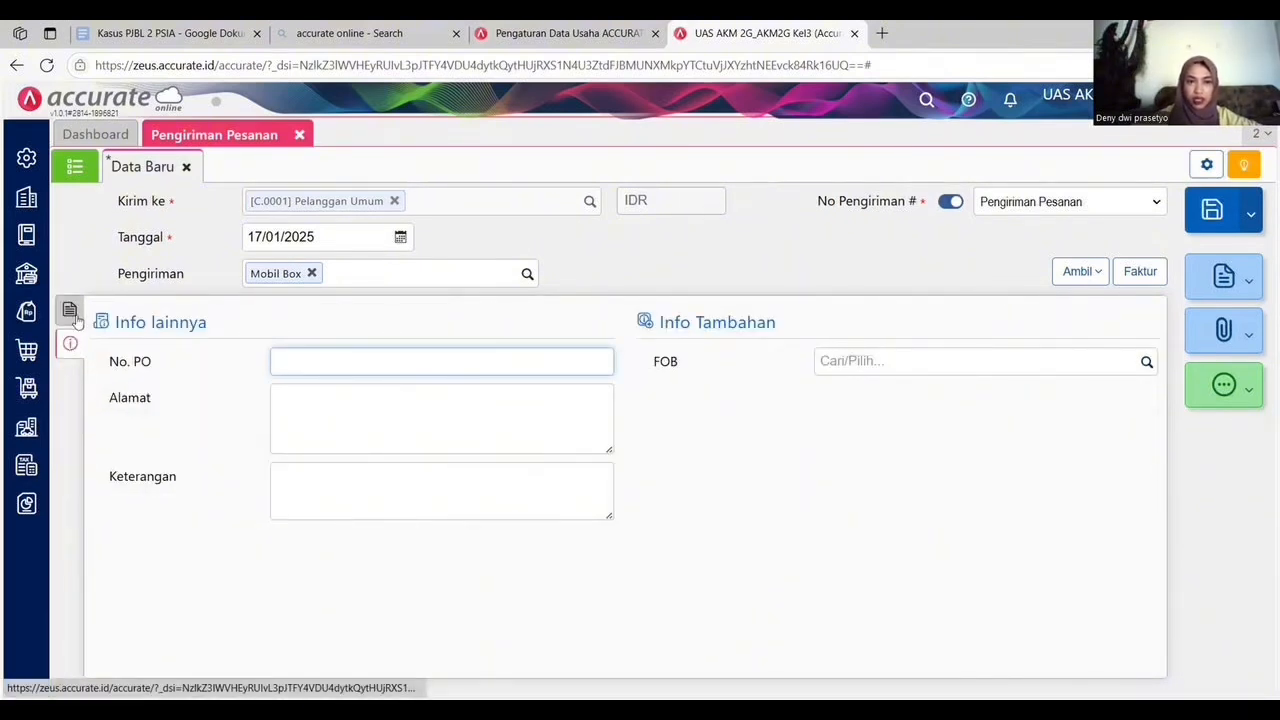
{"action": "left_click", "coordinate": [70, 311]}
{"action": "left_click", "coordinate": [1214, 206]}
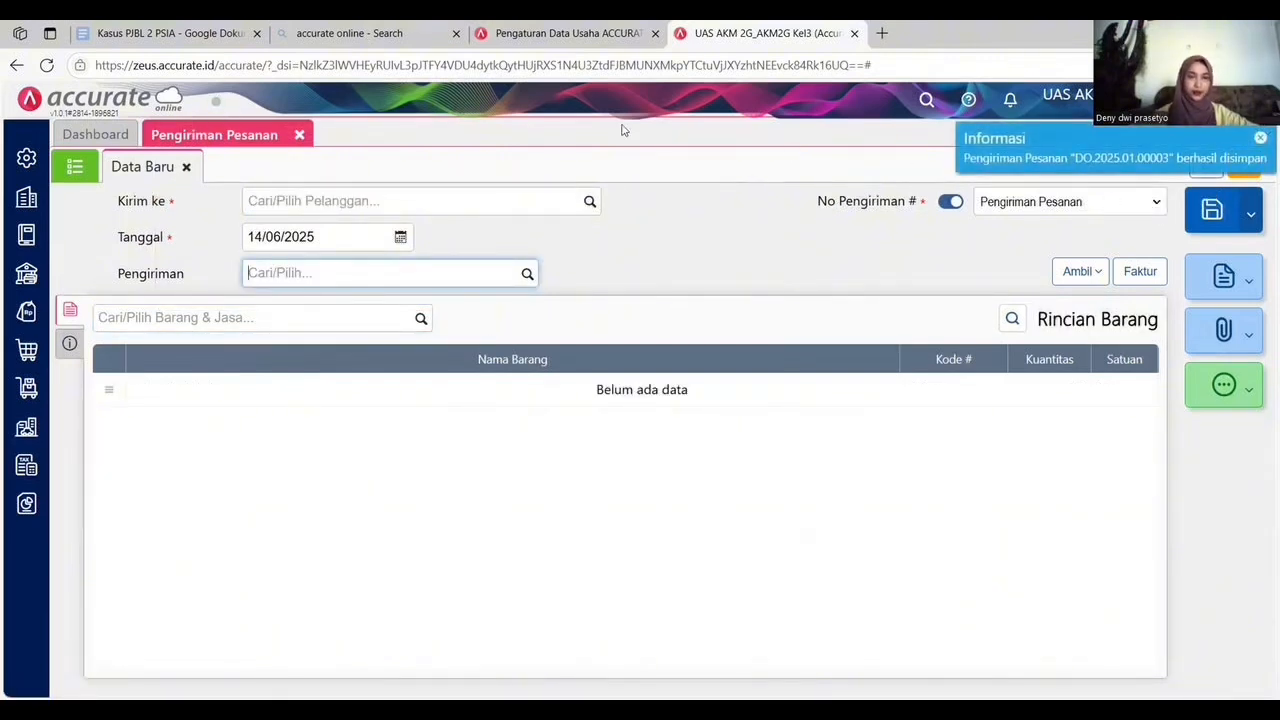
{"action": "left_click", "coordinate": [299, 136]}
{"action": "left_click", "coordinate": [299, 136]}
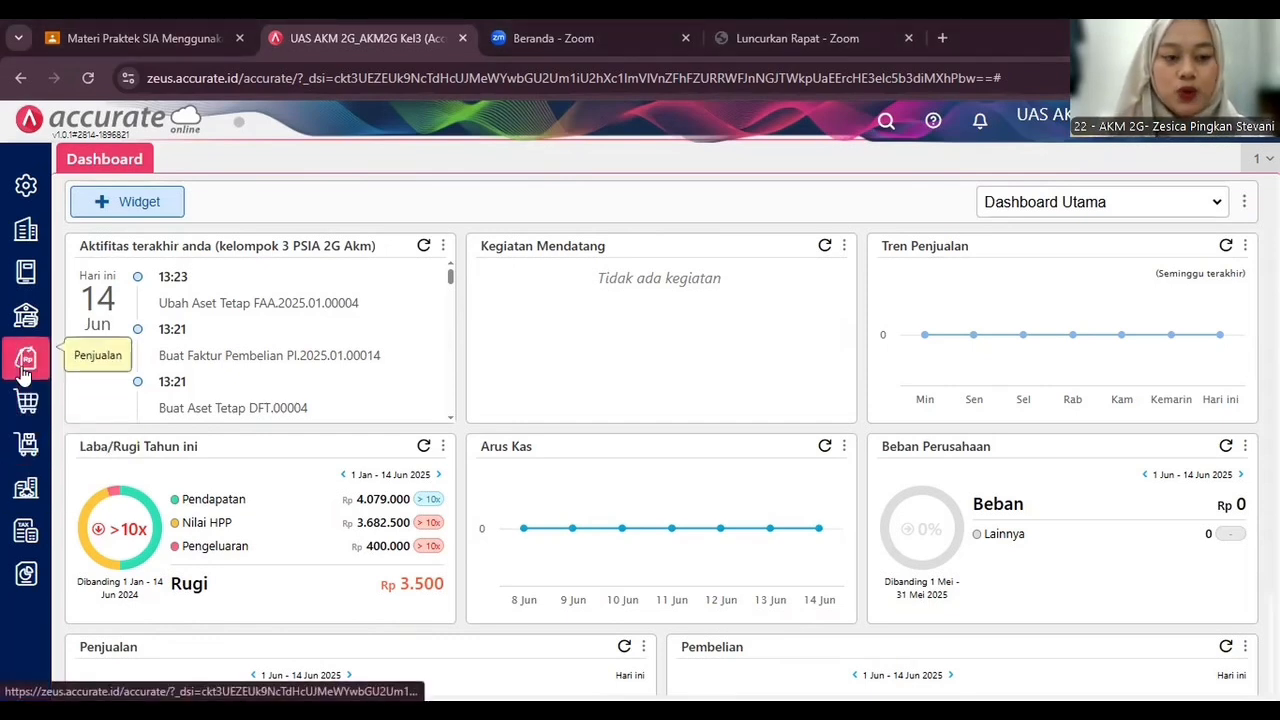
Start a new sales invoice and select the customer by name.
{"action": "left_click", "coordinate": [620, 397]}
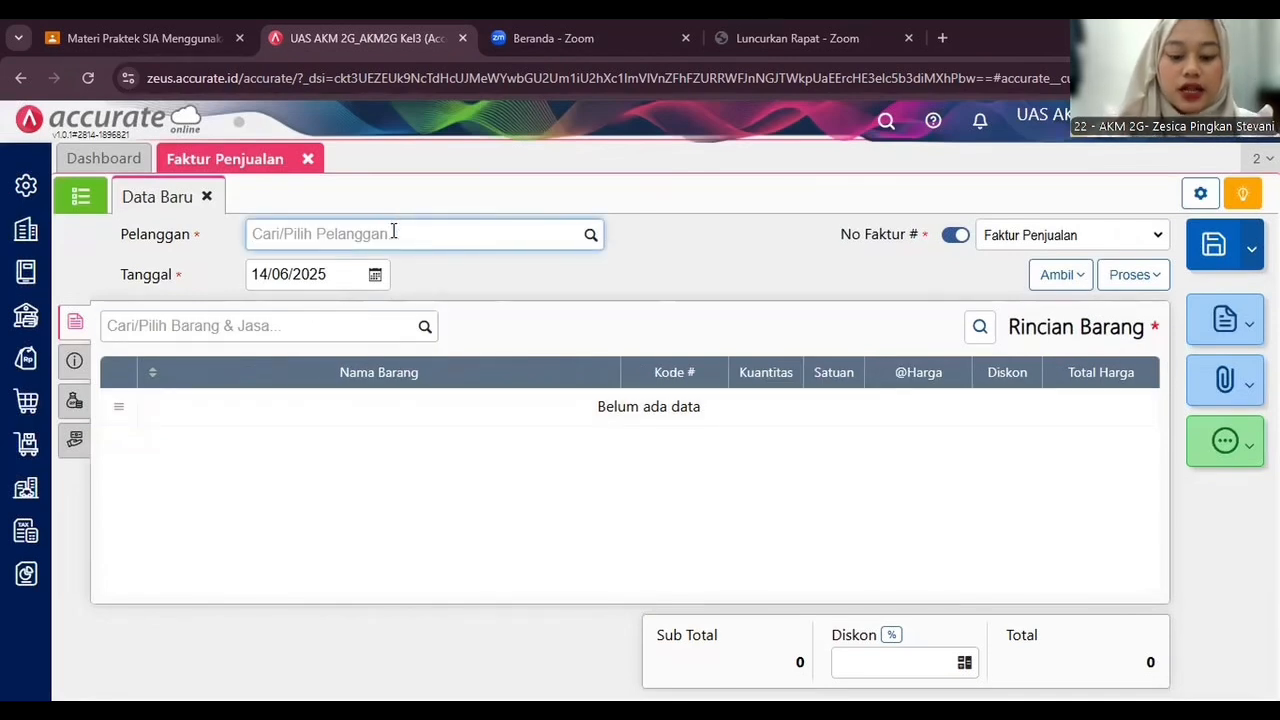
{"action": "type", "text": "Bu nur"}
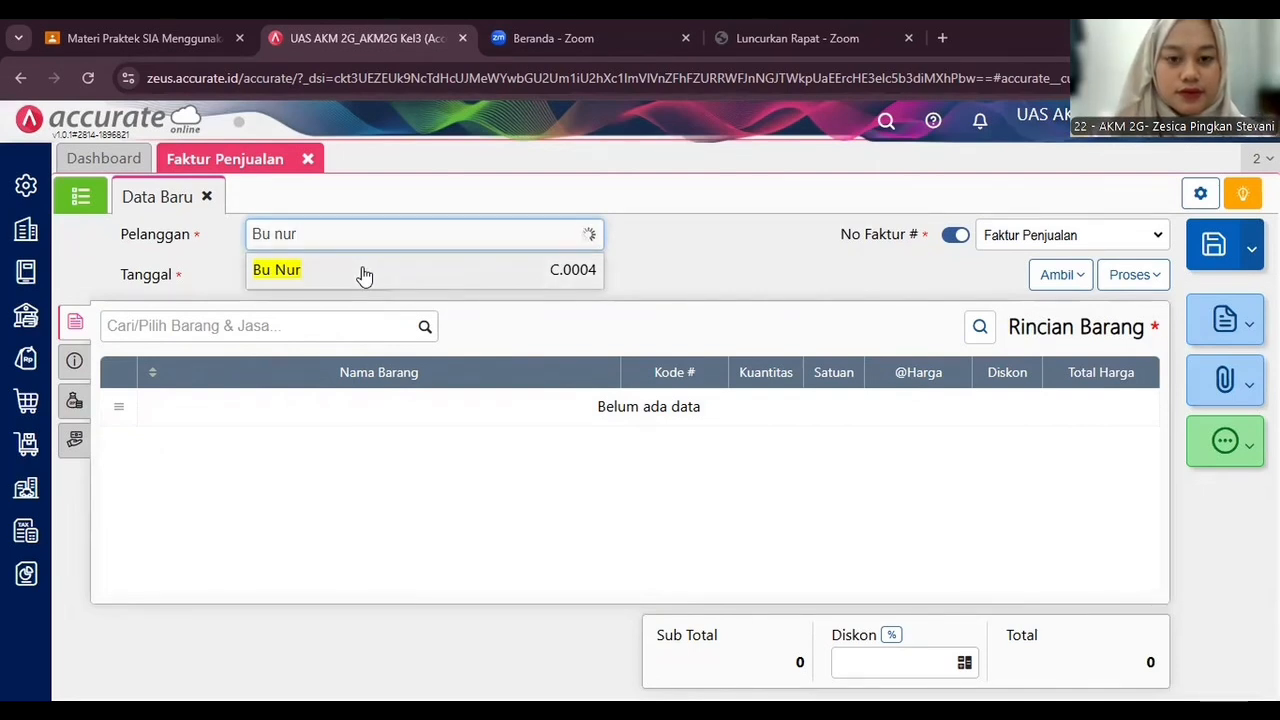
{"action": "left_click", "coordinate": [363, 272]}
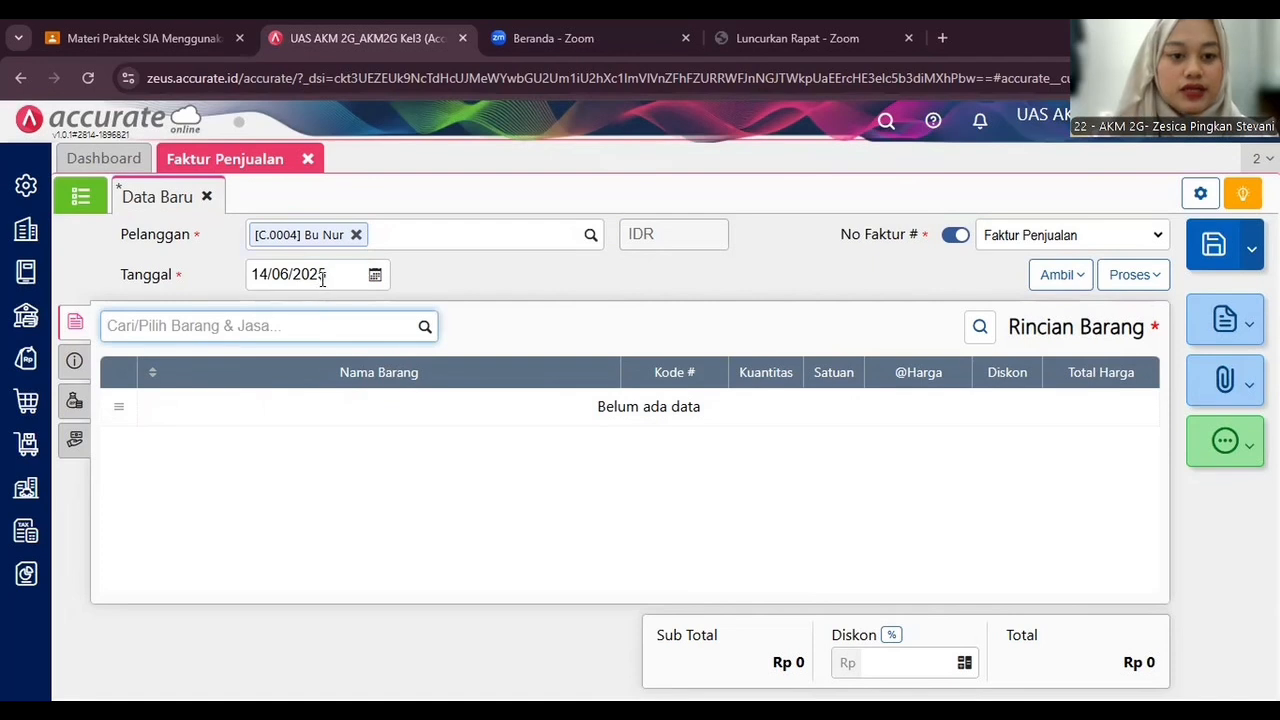
Set the sales invoice date to 20/01/2025.
{"action": "left_click", "coordinate": [322, 278]}
{"action": "type", "text": "2"}
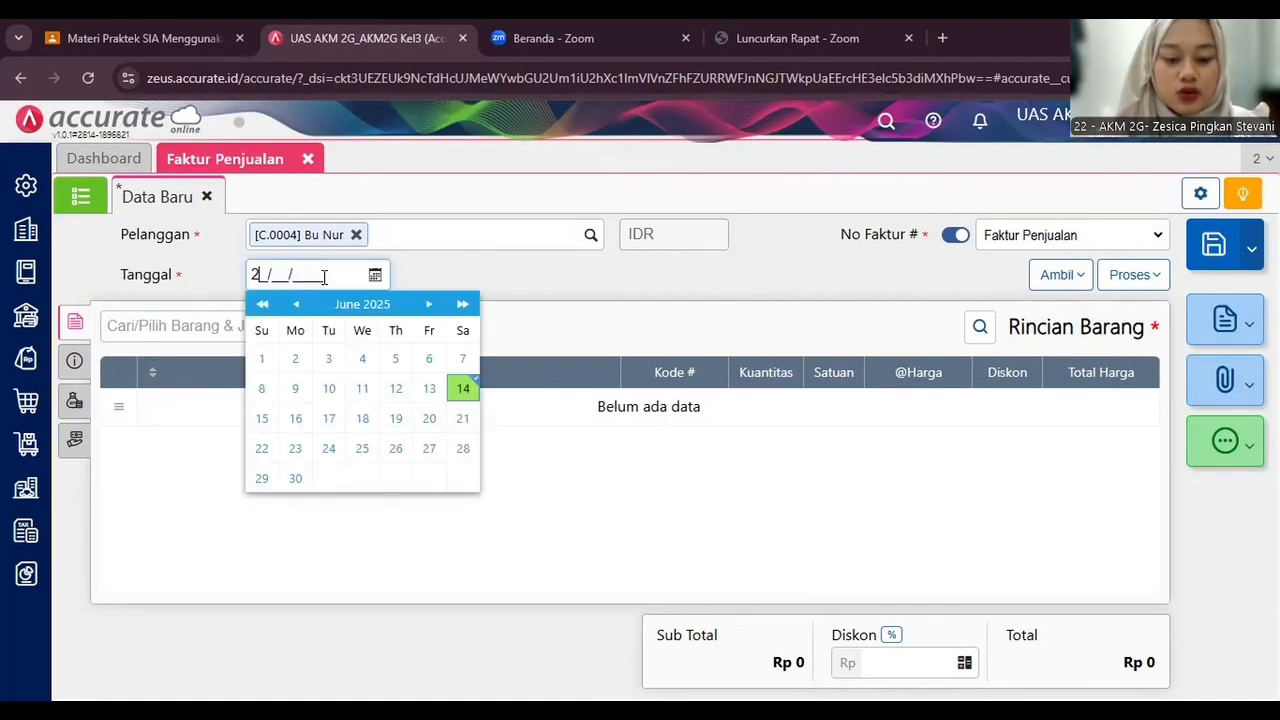
{"action": "type", "text": "0/01/2025"}
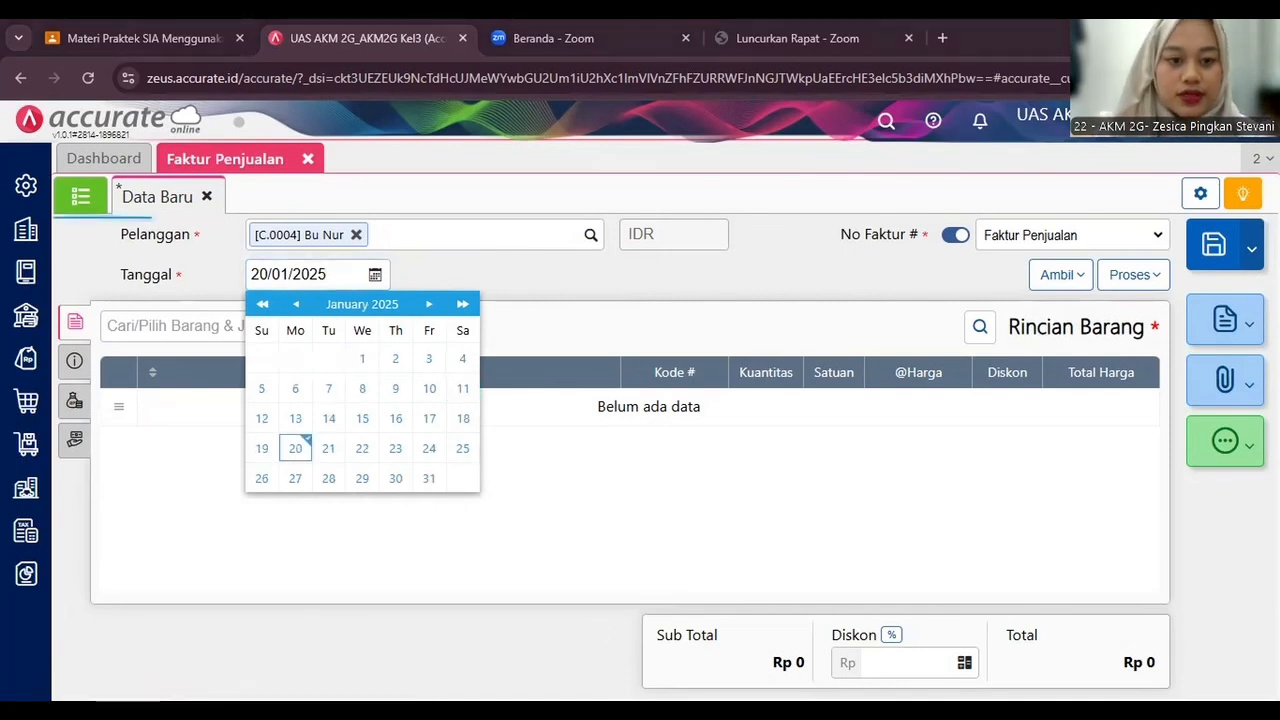
{"action": "left_click", "coordinate": [198, 321]}
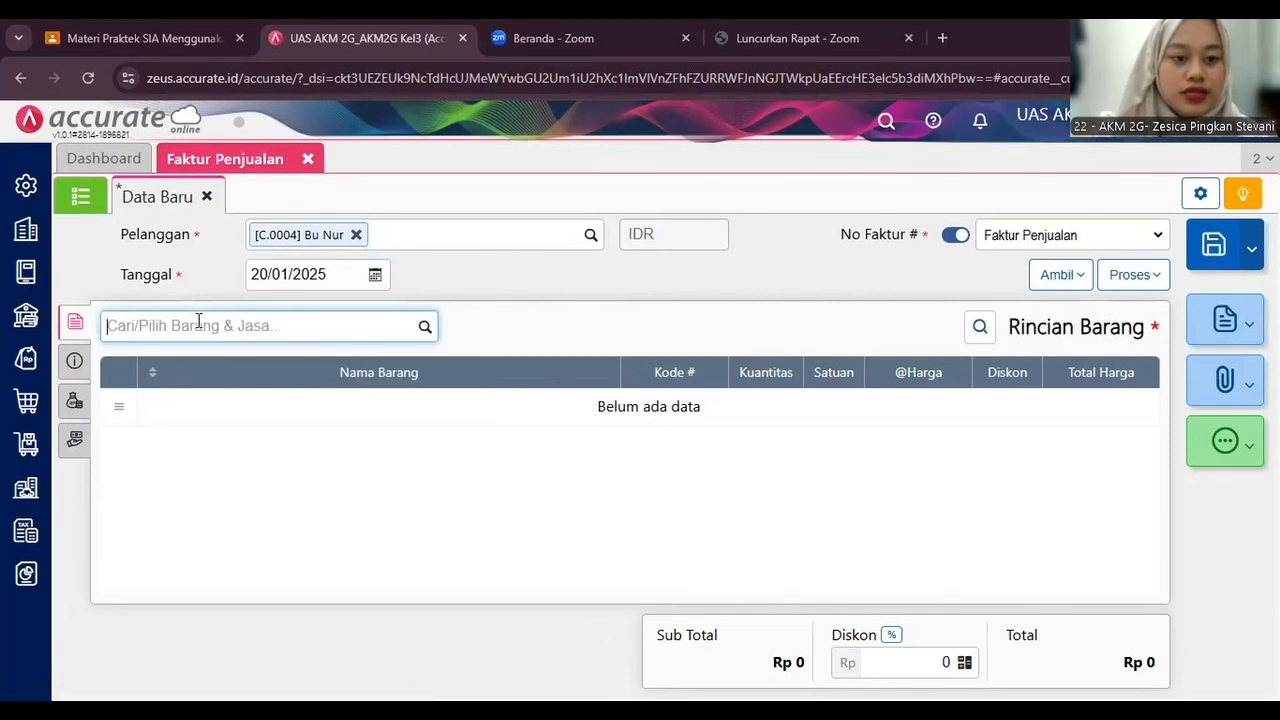
Add Minyak Goreng Bantal 2 Liter and Gula Pasir as items on the sales invoice.
{"action": "left_click", "coordinate": [424, 327]}
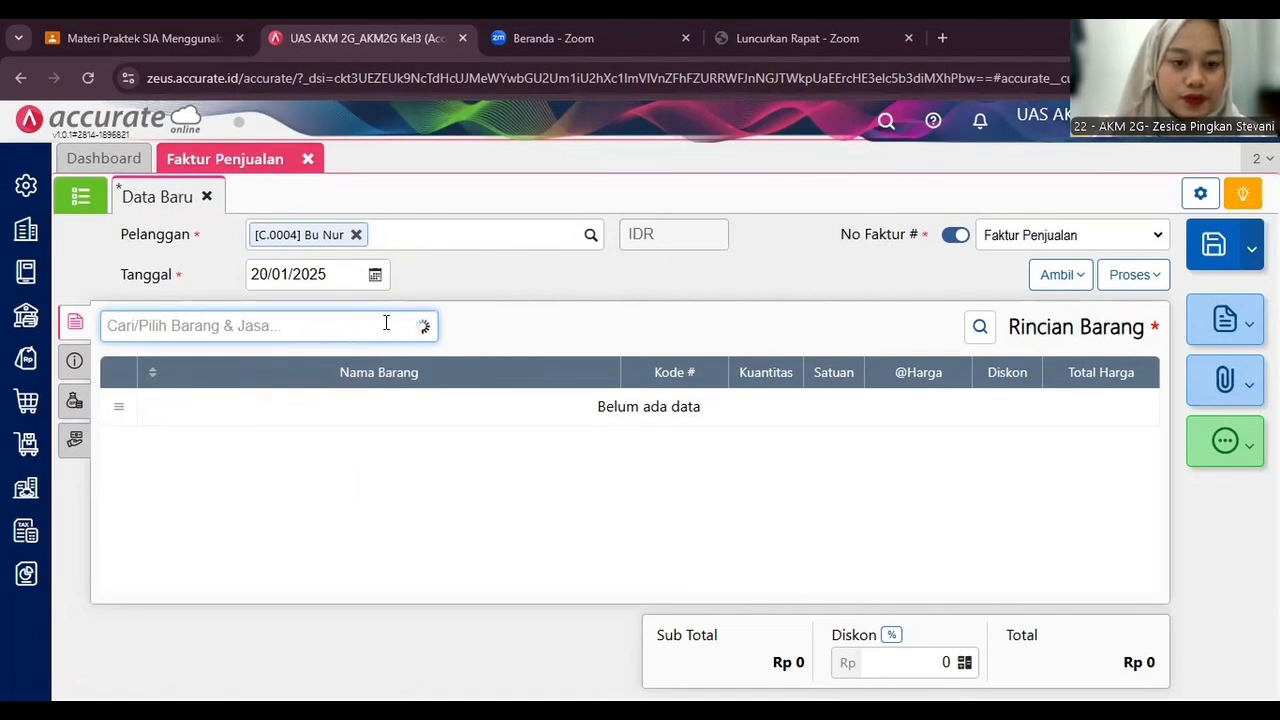
{"action": "type", "text": "mi"}
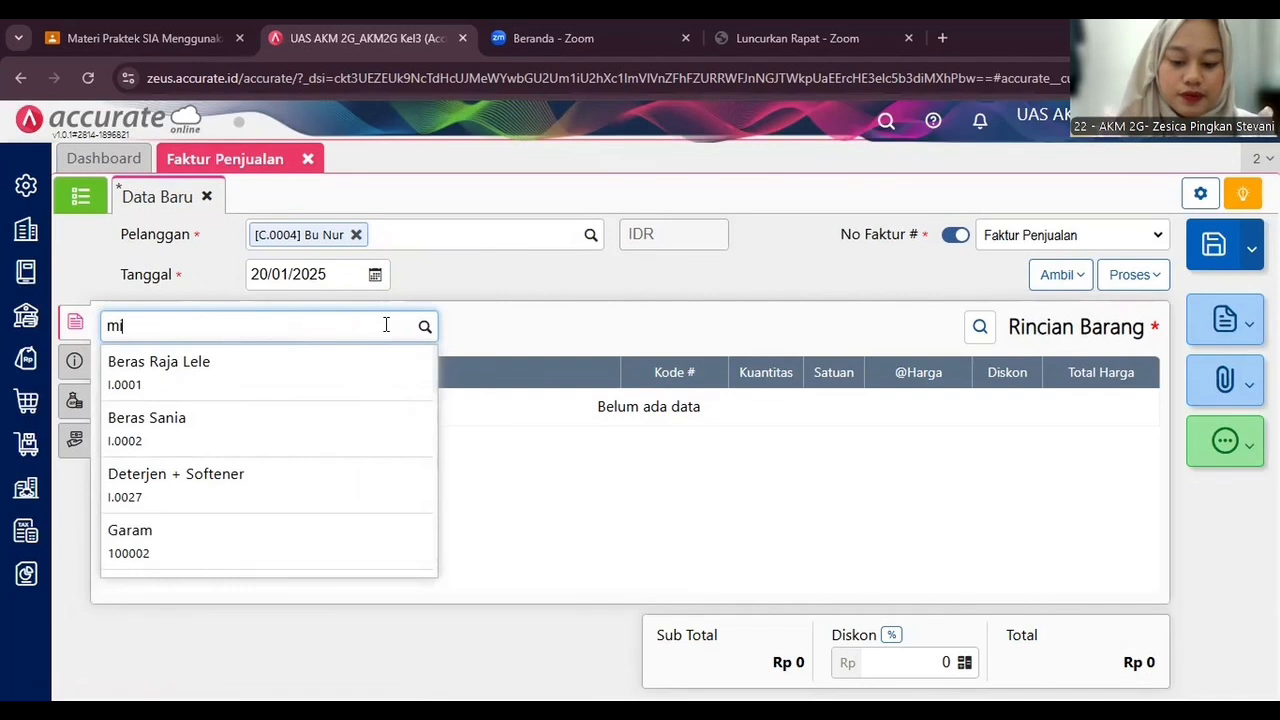
{"action": "type", "text": "nyak gore"}
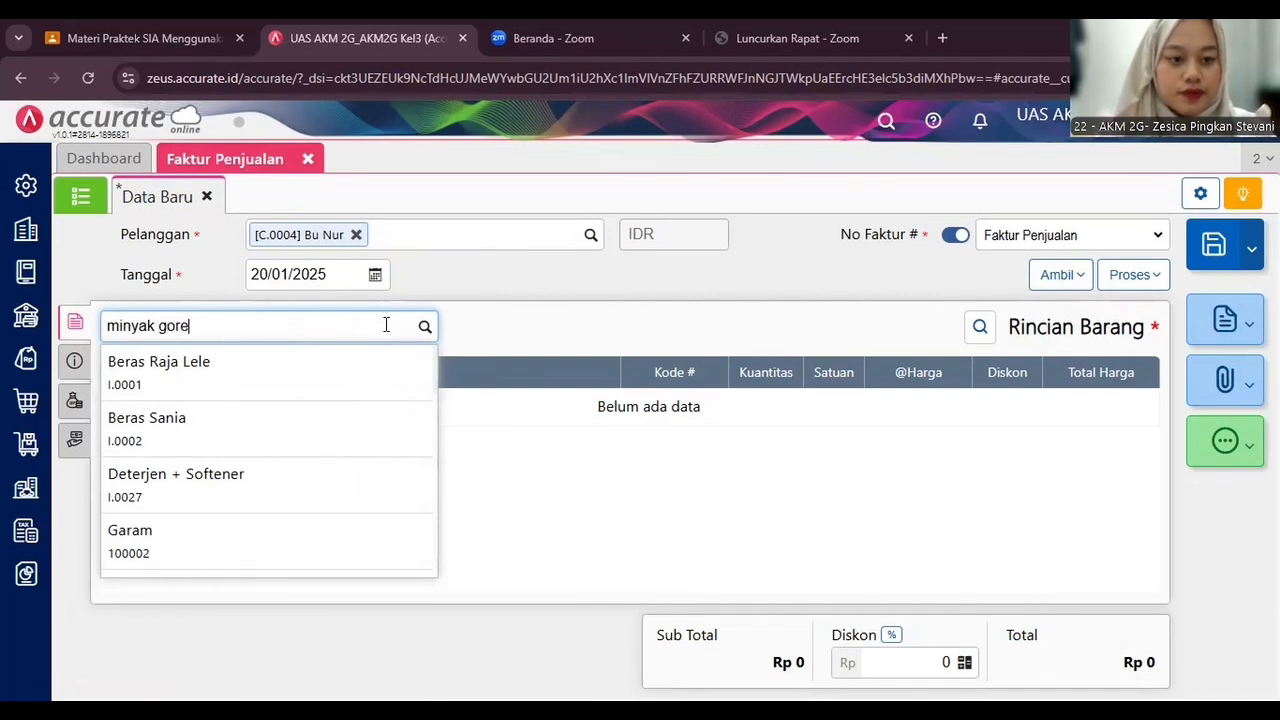
{"action": "left_click", "coordinate": [371, 389]}
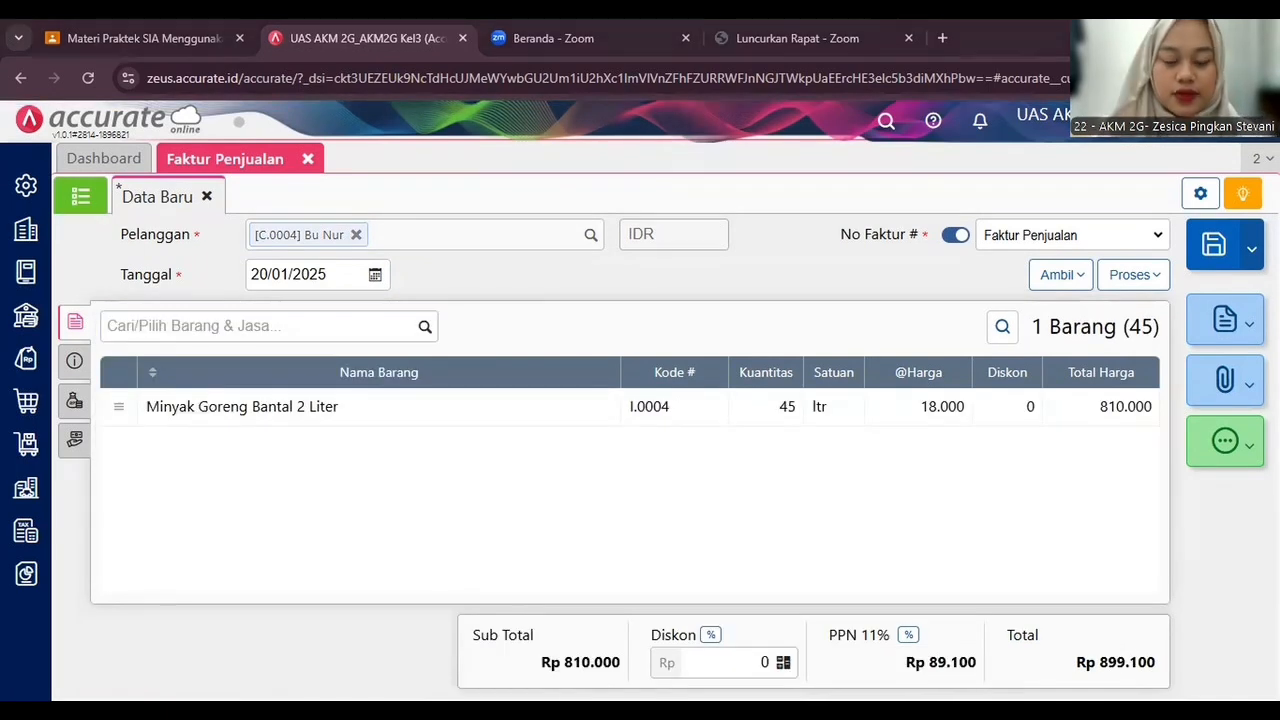
{"action": "type", "text": "gula pasir"}
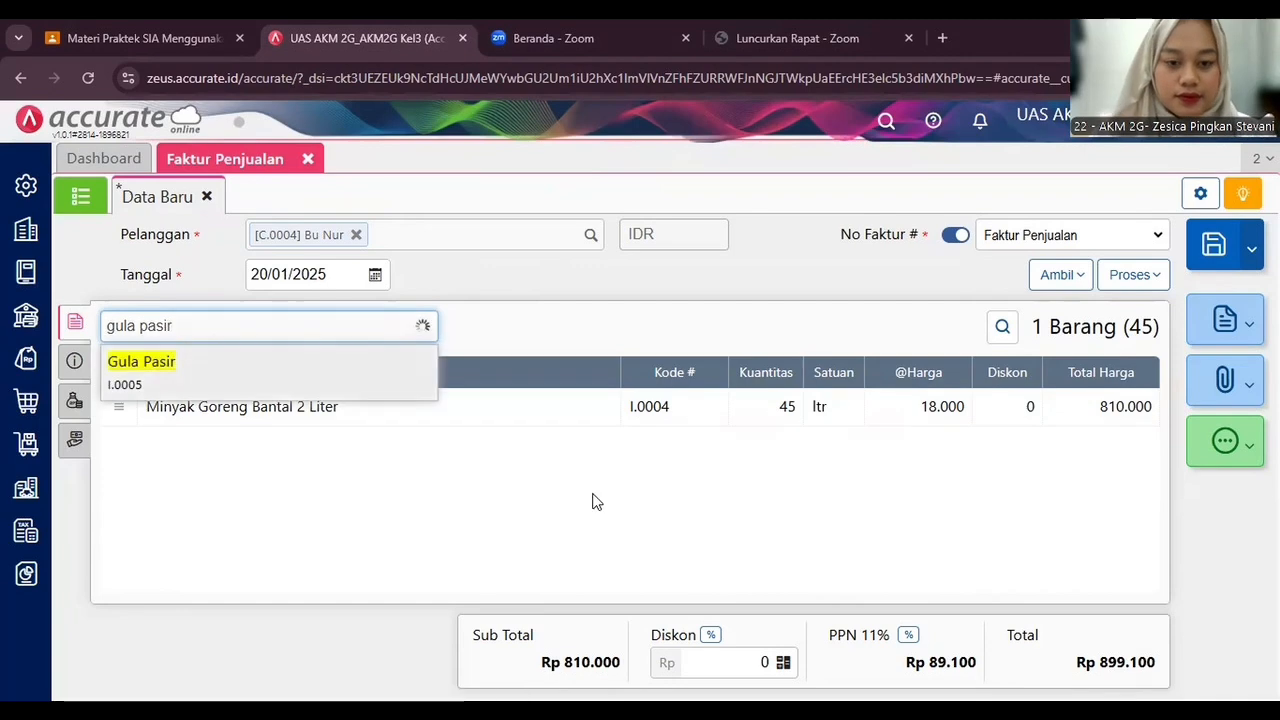
{"action": "key", "text": "Return"}
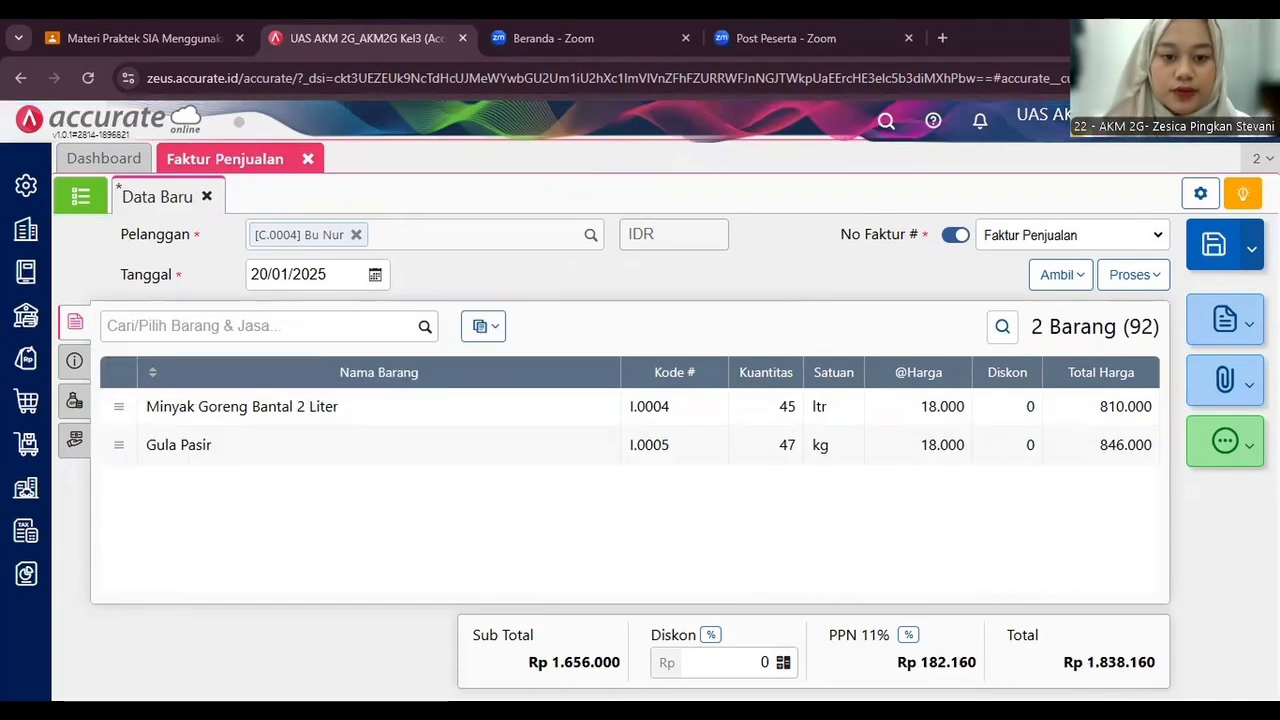
Add Tepung Terigu 250 gram, Mie Instan Goreng with quantity 90, and Royco Ayam to the invoice items.
{"action": "left_click", "coordinate": [306, 320]}
{"action": "type", "text": "tepung teri"}
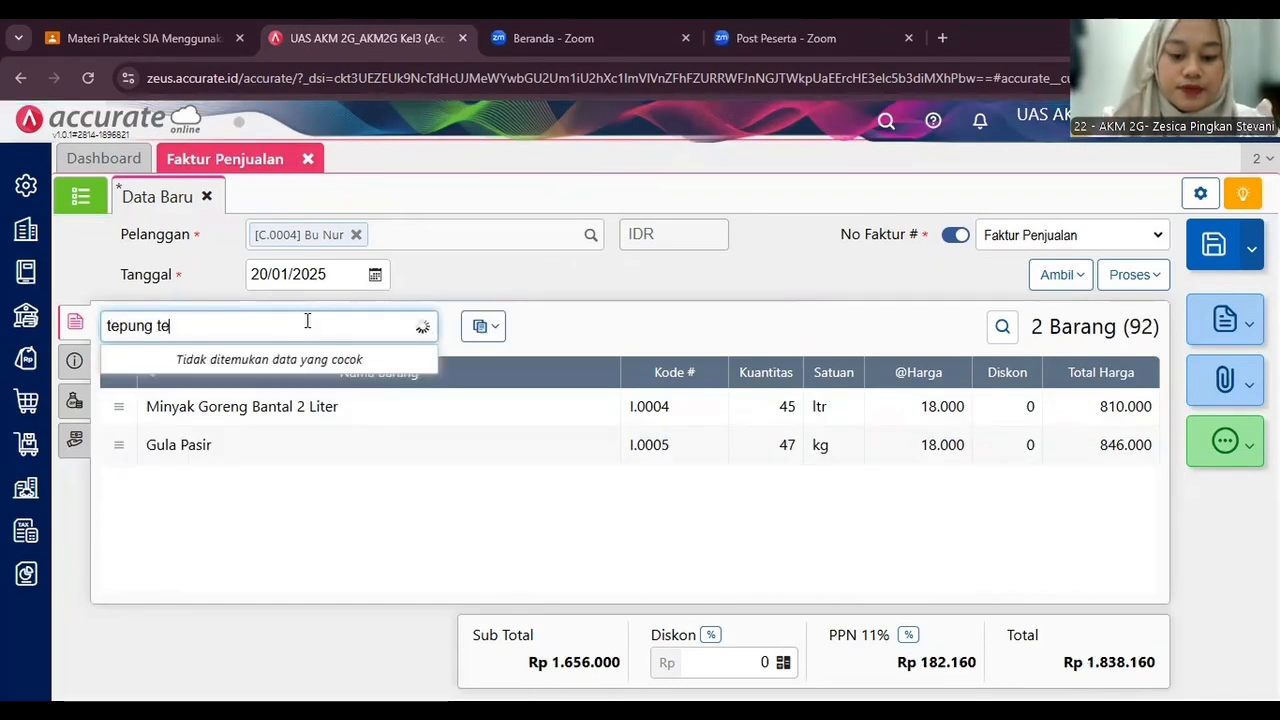
{"action": "left_click", "coordinate": [302, 380]}
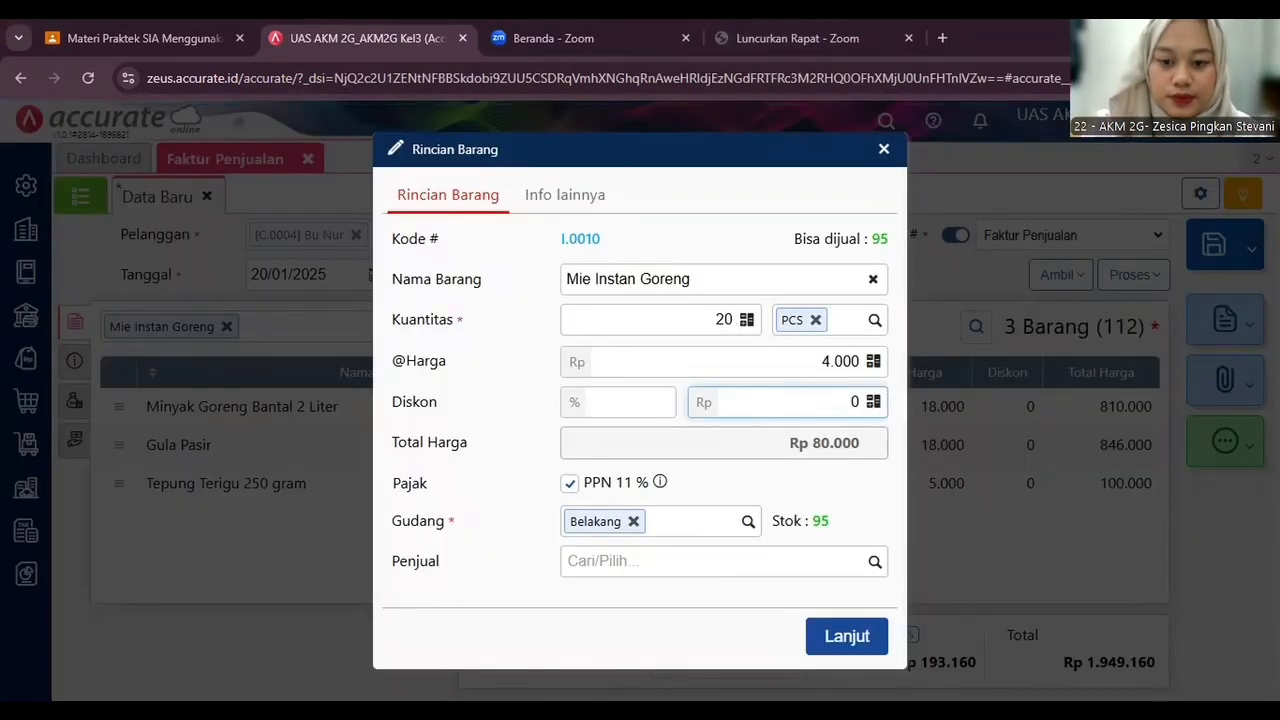
{"action": "type", "text": "90"}
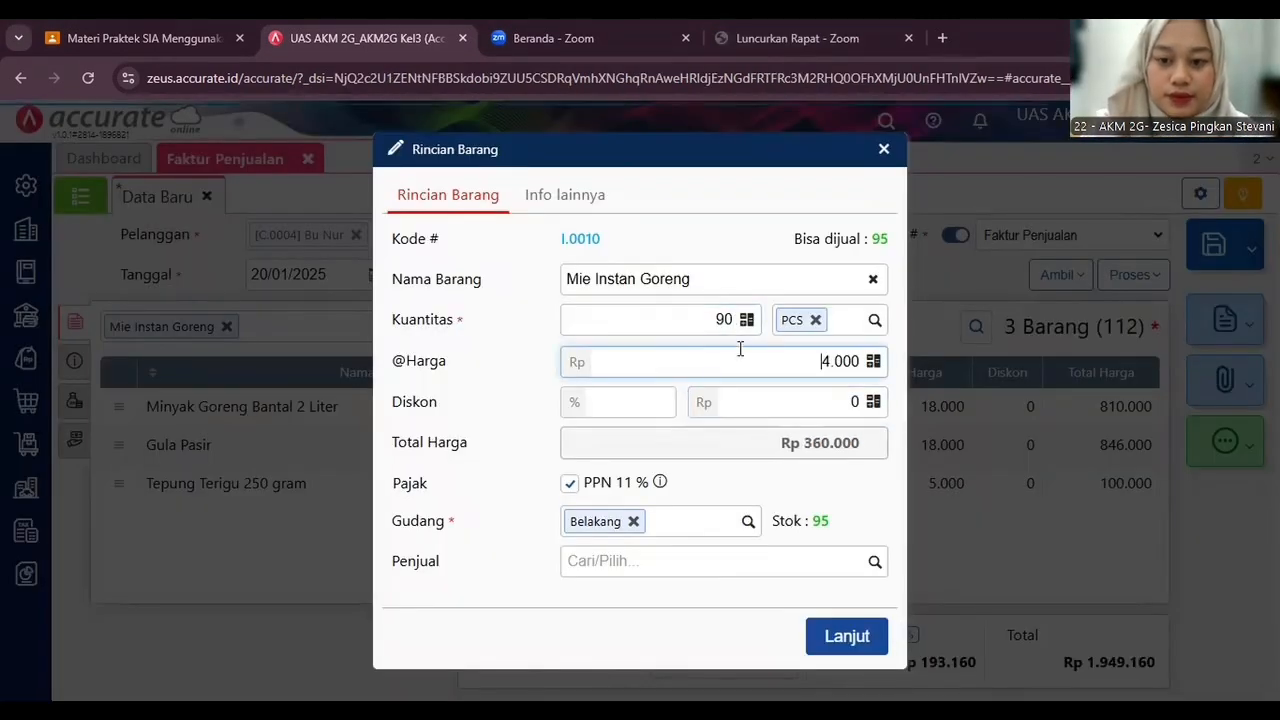
{"action": "key", "text": "Return"}
{"action": "type", "text": "royco ayam"}
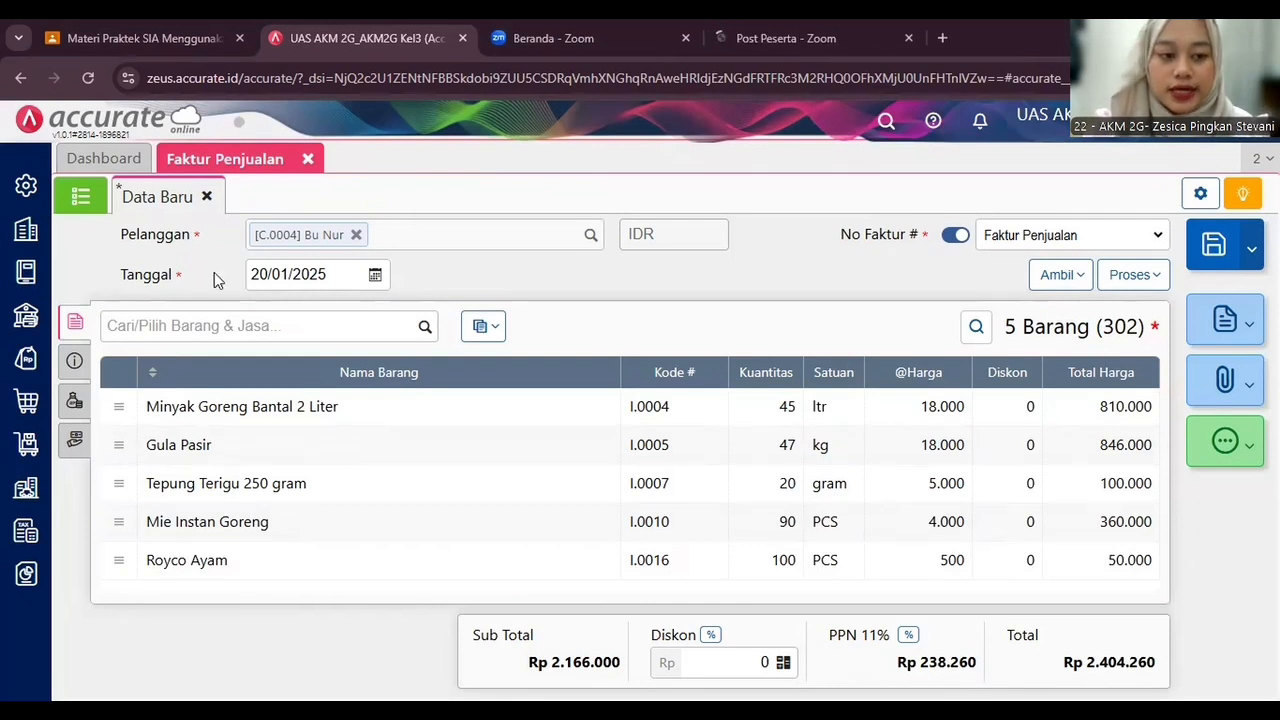
Set the invoice's shipping date to 20/01/2025 in the other-info section.
{"action": "left_click", "coordinate": [74, 360]}
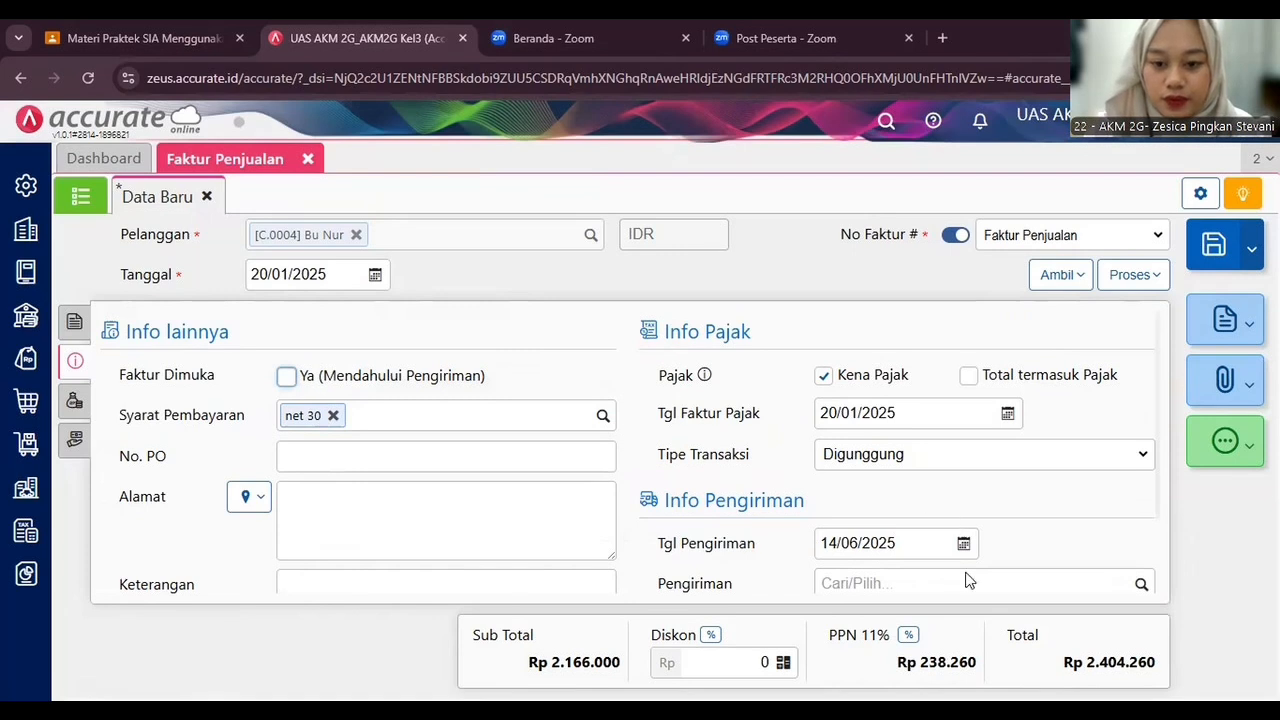
{"action": "left_click", "coordinate": [856, 542]}
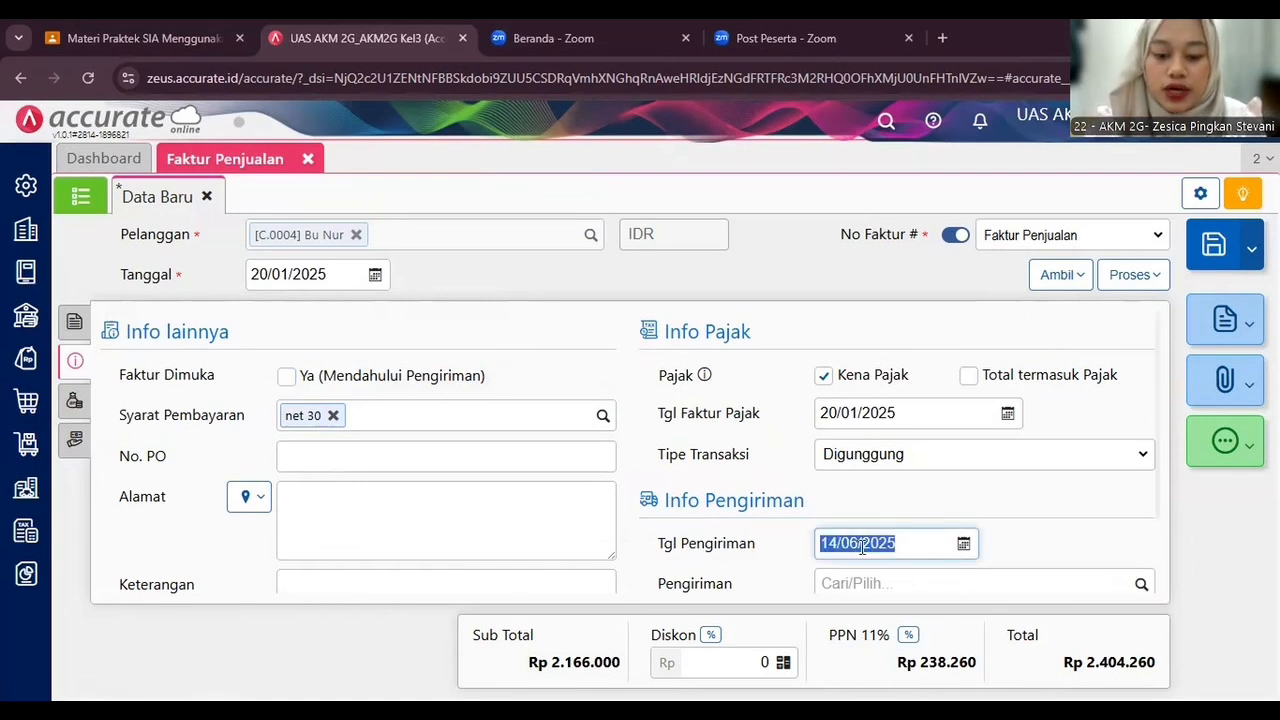
{"action": "type", "text": "20/01/20"}
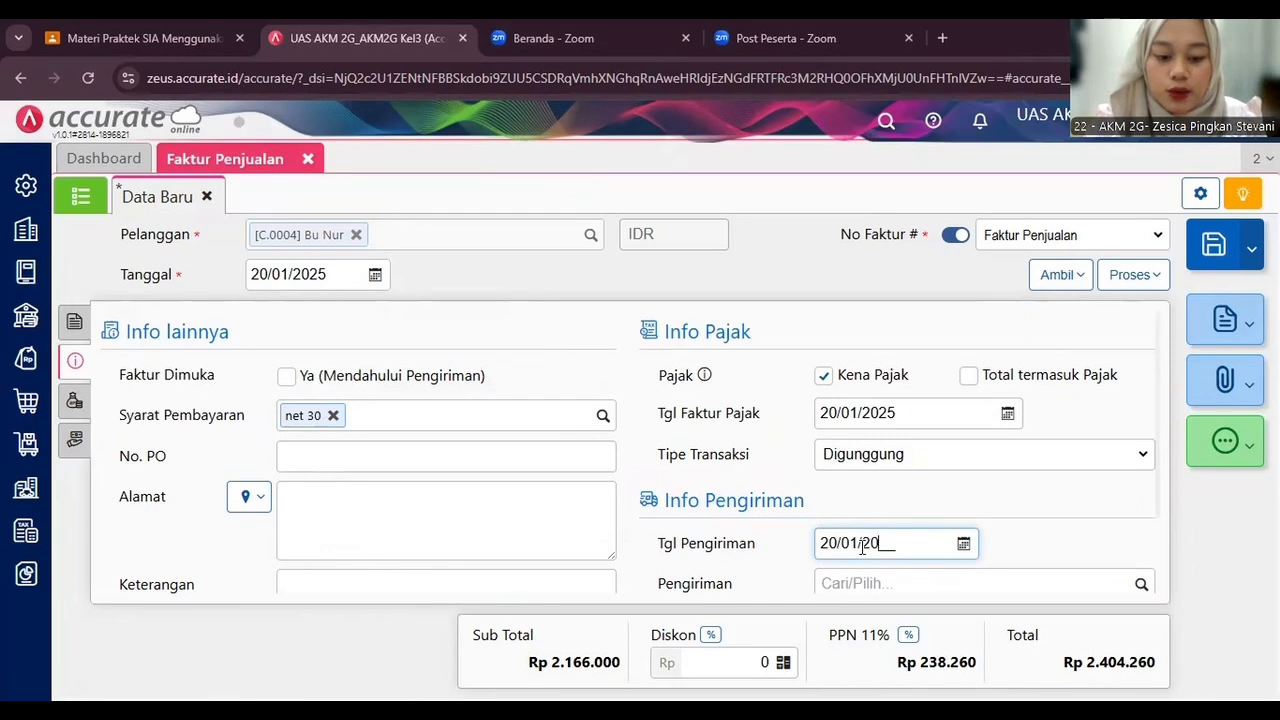
{"action": "type", "text": "25"}
{"action": "left_click", "coordinate": [943, 513]}
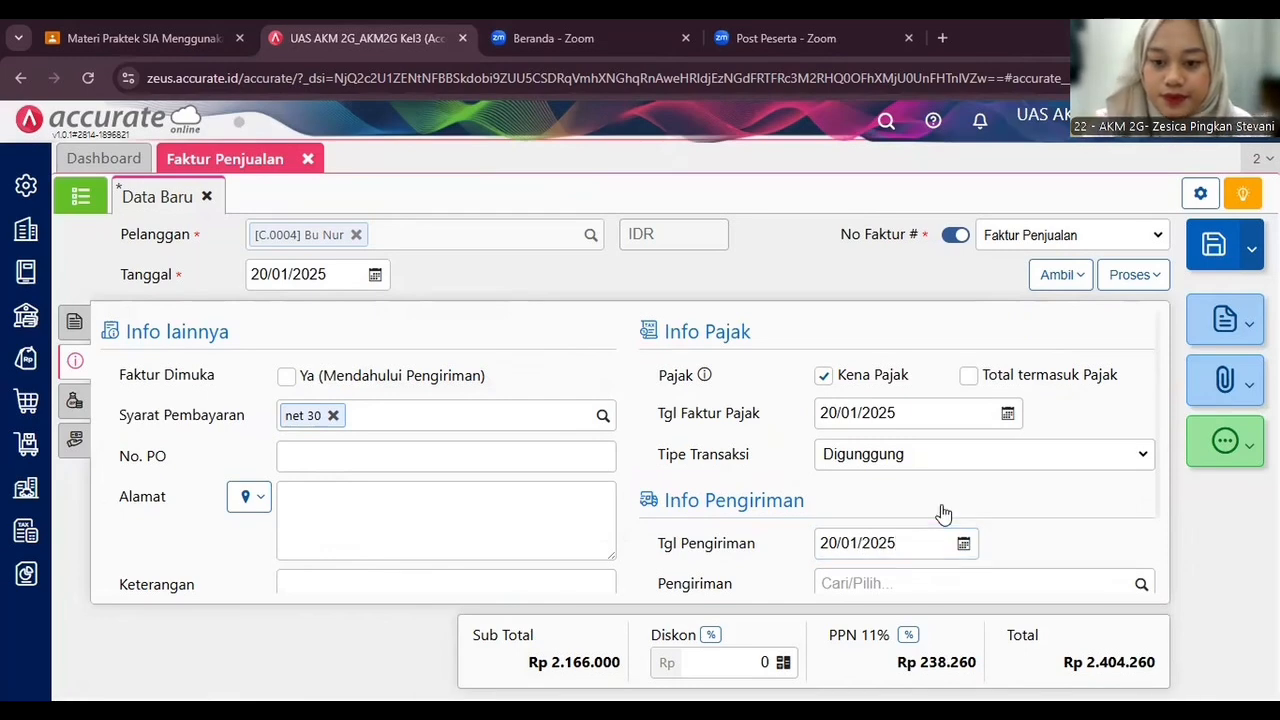
{"action": "scroll", "coordinate": [940, 514], "scroll_direction": "down", "scroll_amount": 2}
{"action": "scroll", "coordinate": [200, 420], "scroll_direction": "up", "scroll_amount": 3}
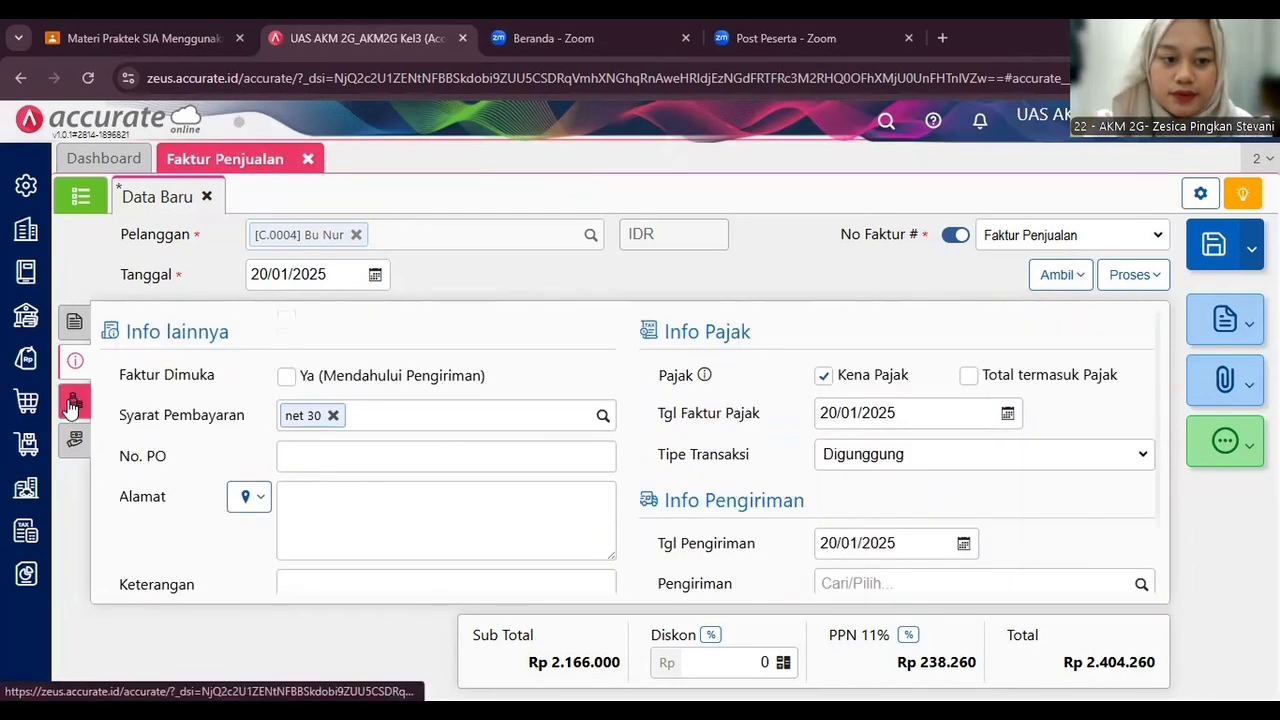
Return to the item list and process the invoice into a payment receipt.
{"action": "left_click", "coordinate": [74, 325]}
{"action": "left_click", "coordinate": [74, 326]}
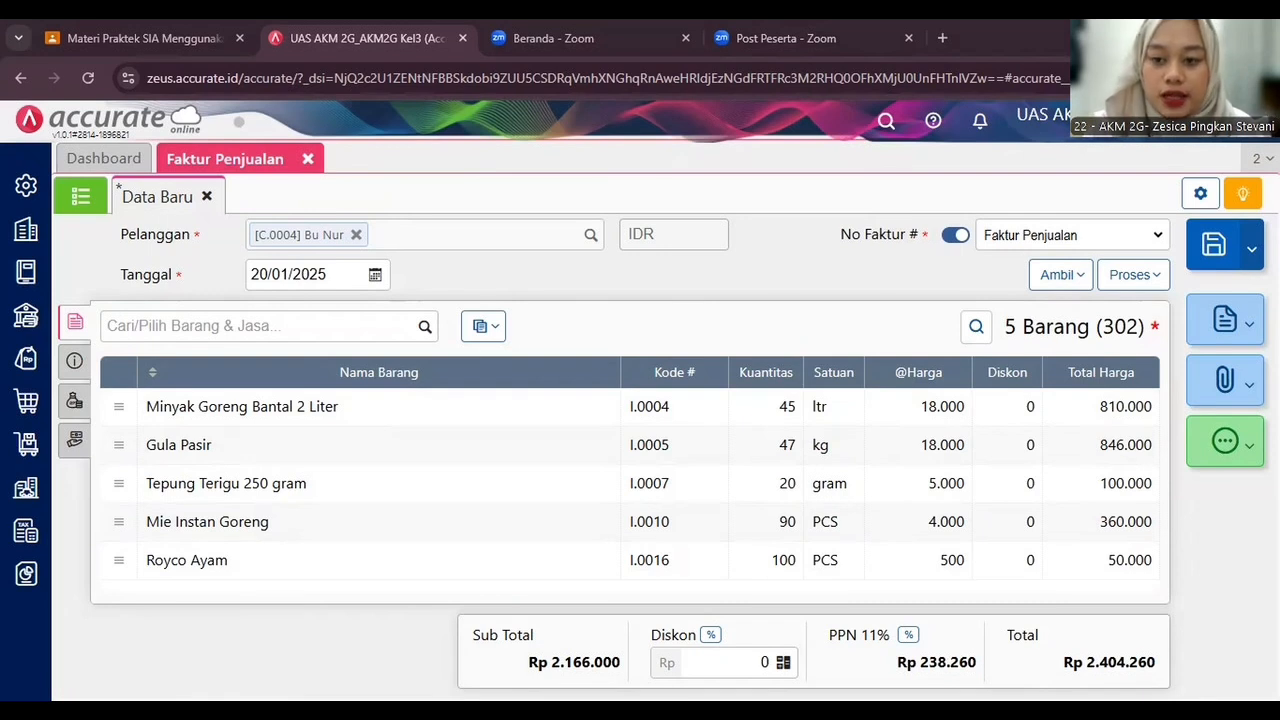
{"action": "left_click", "coordinate": [1148, 282]}
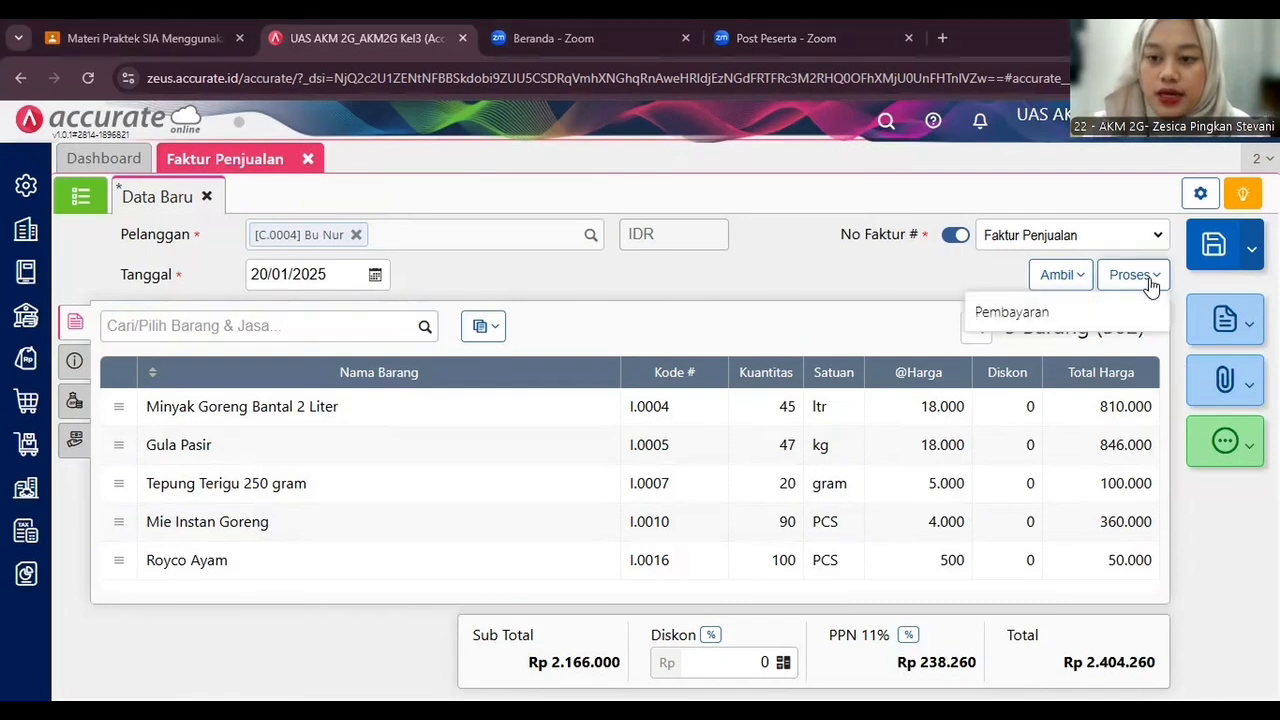
{"action": "left_click", "coordinate": [1075, 328]}
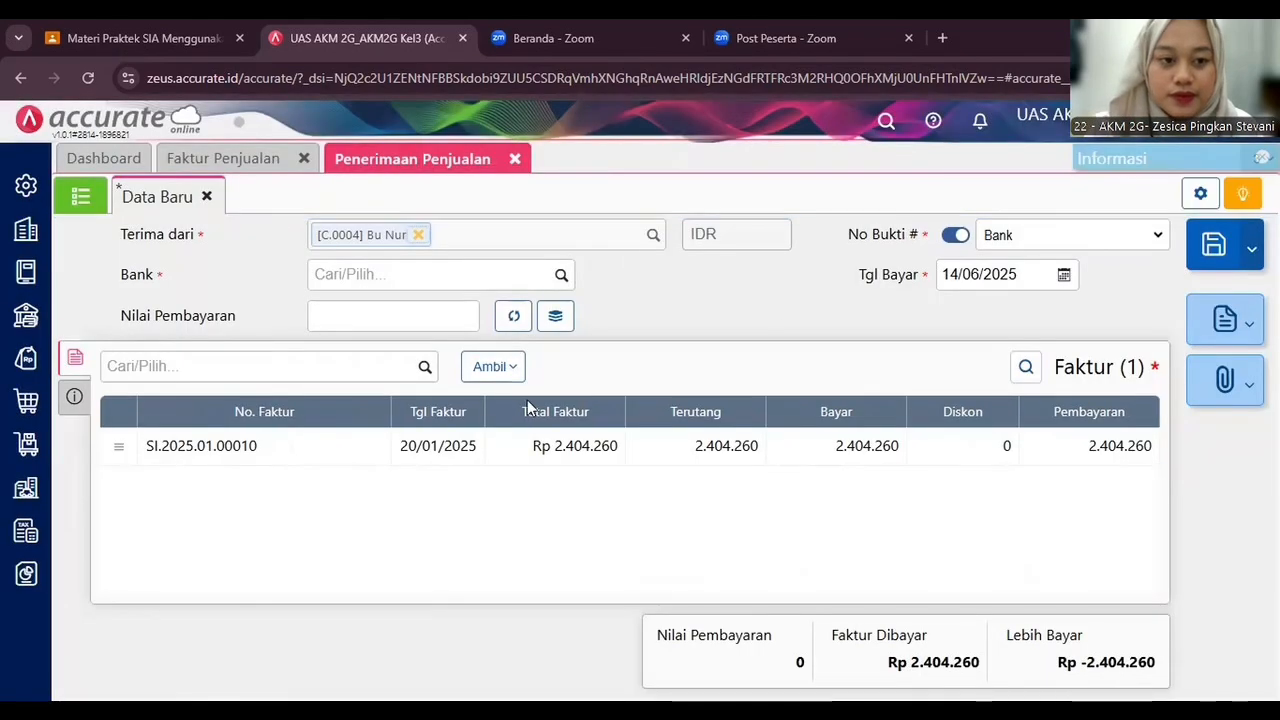
Choose Bank BCA IDR as the receiving bank and calculate the payment amount.
{"action": "left_click", "coordinate": [519, 272]}
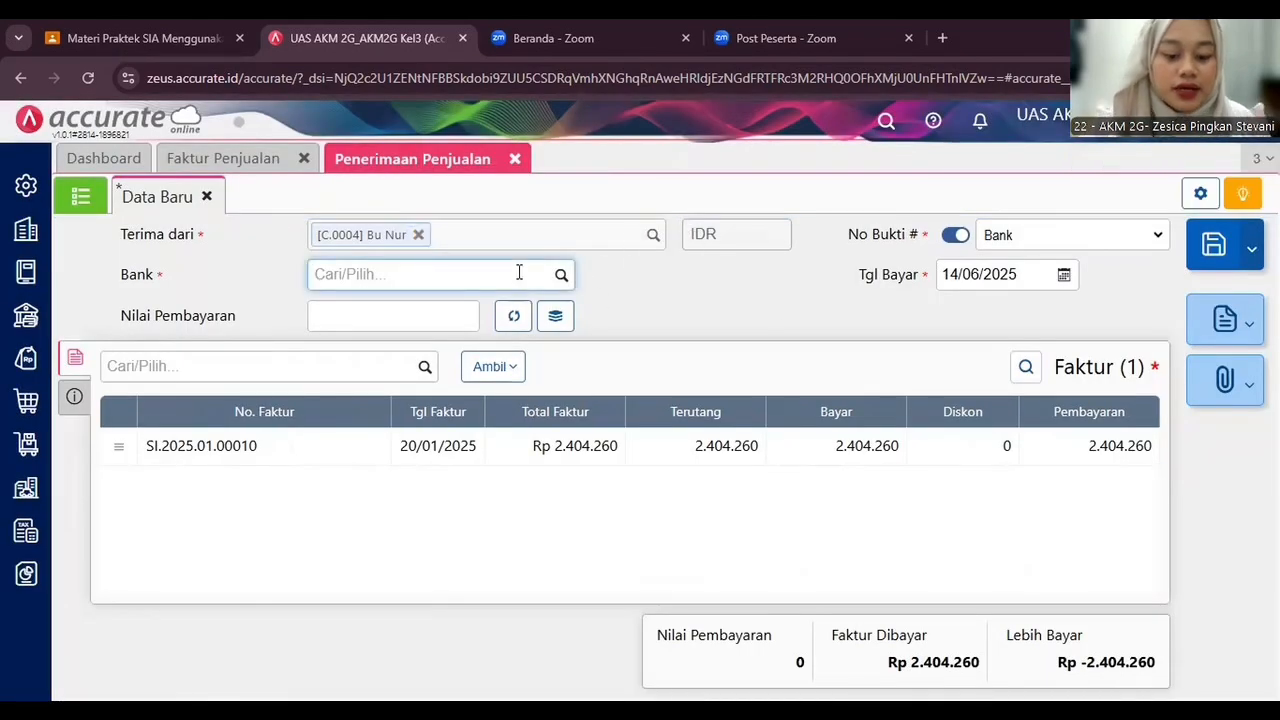
{"action": "type", "text": "bank bca"}
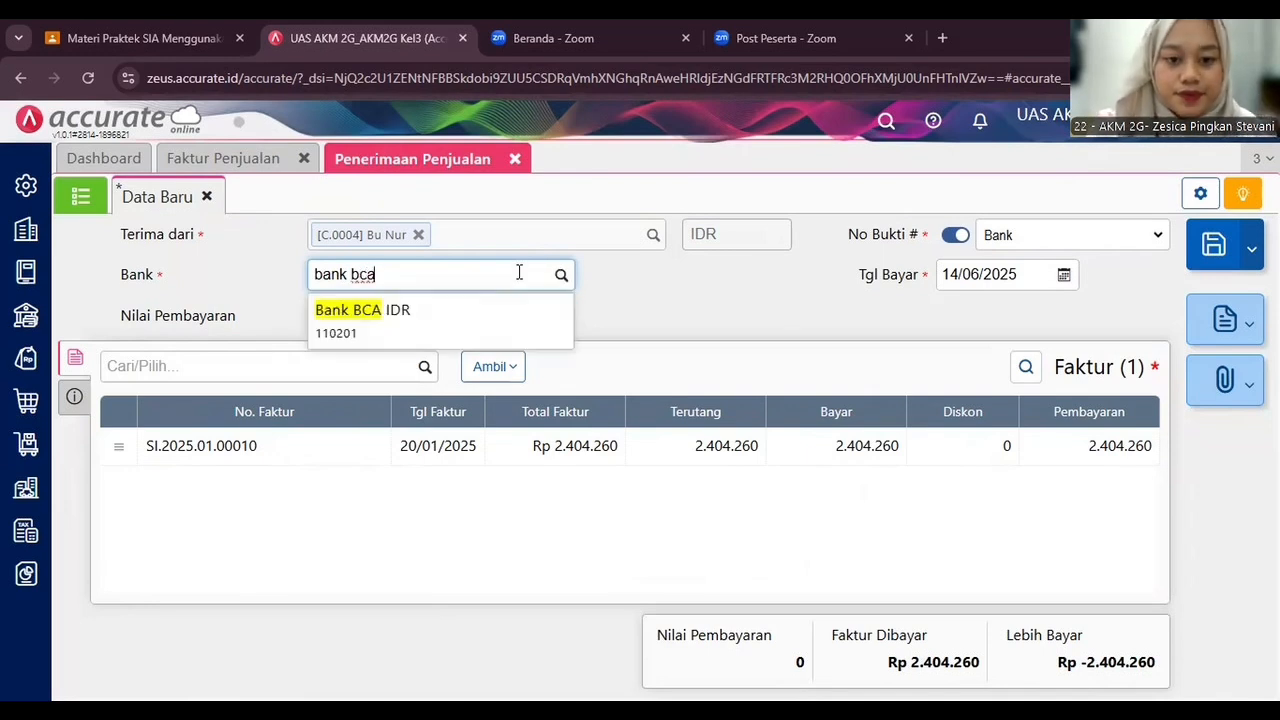
{"action": "left_click", "coordinate": [489, 330]}
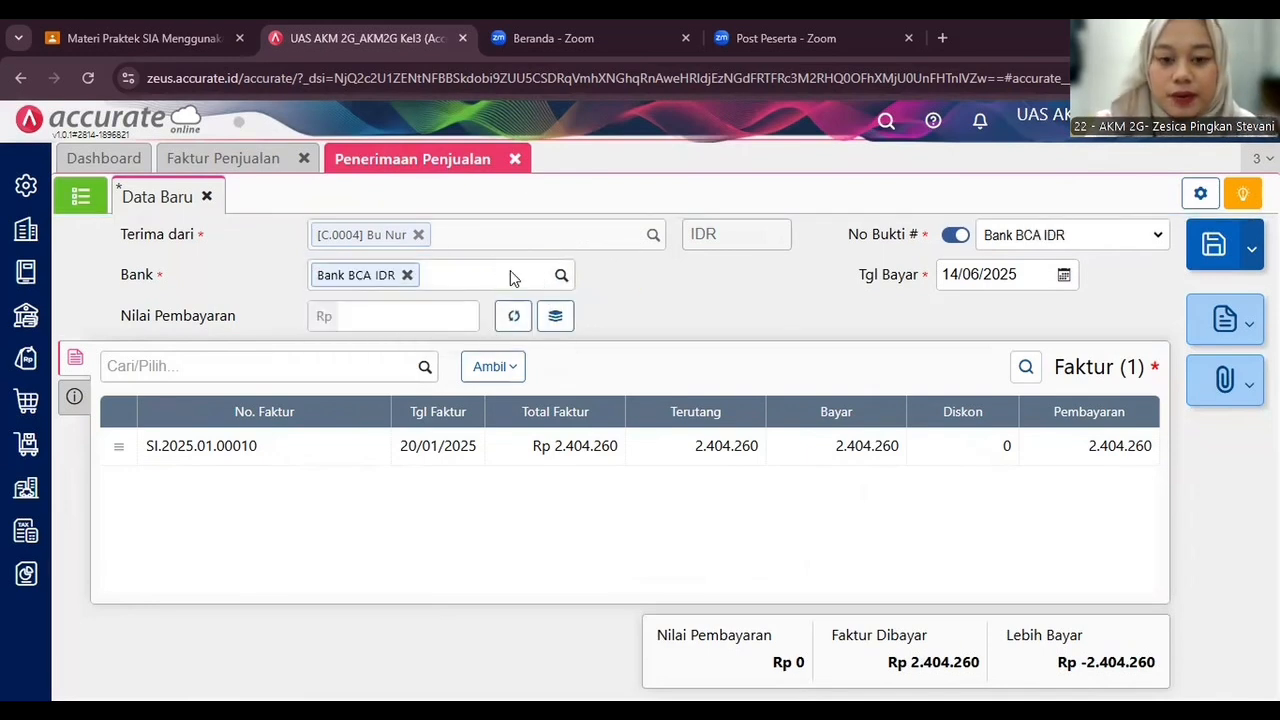
{"action": "left_click", "coordinate": [514, 316]}
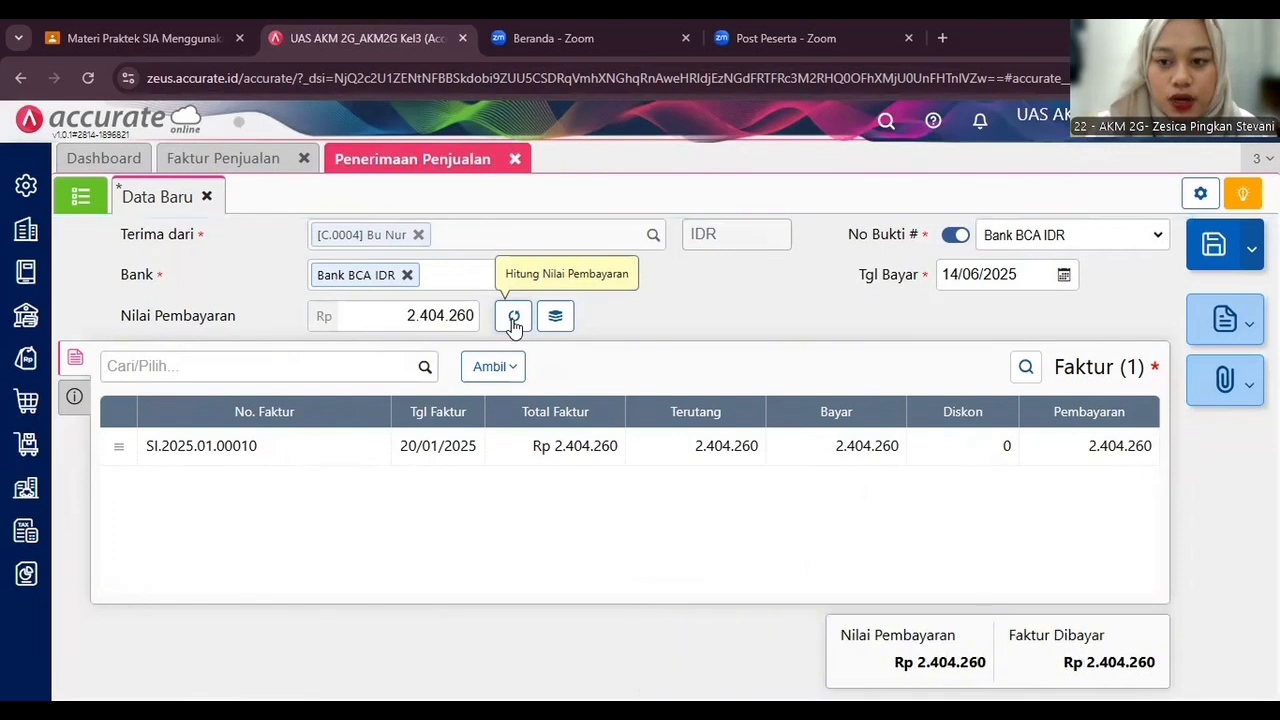
Set the payment date to 20/01/2025.
{"action": "left_click", "coordinate": [982, 278]}
{"action": "type", "text": "2"}
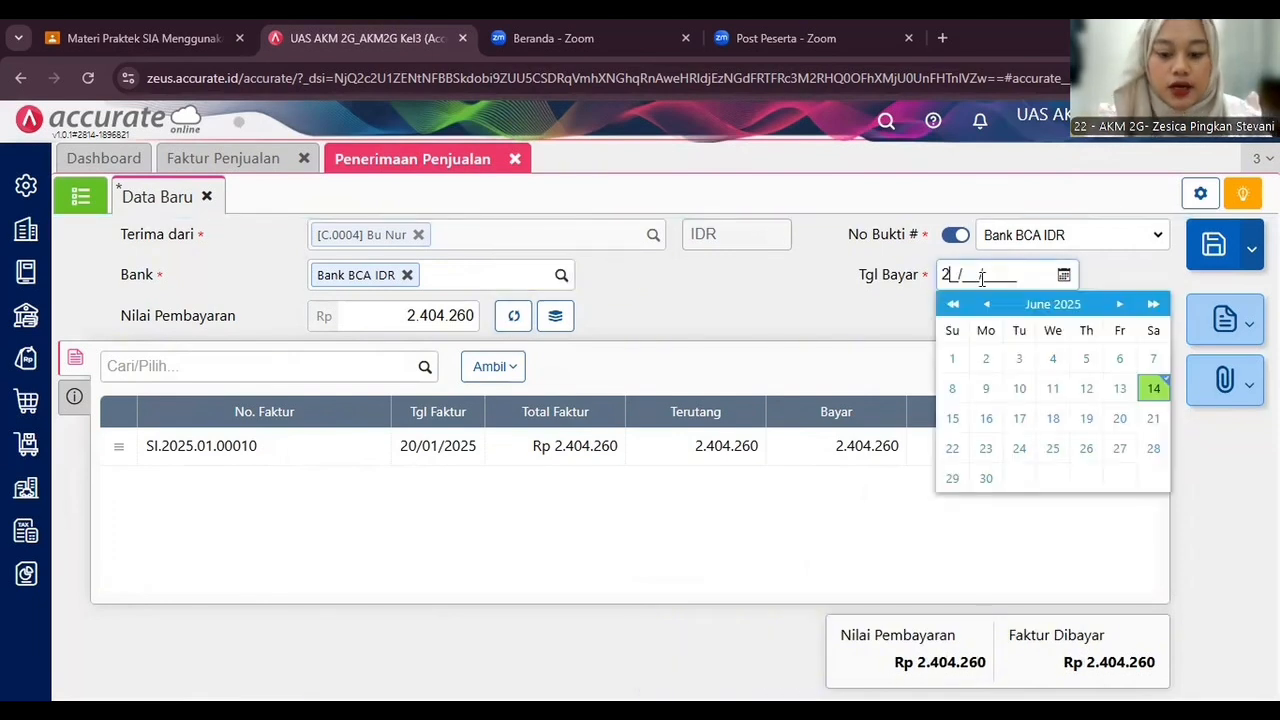
{"action": "type", "text": "0/01/2025"}
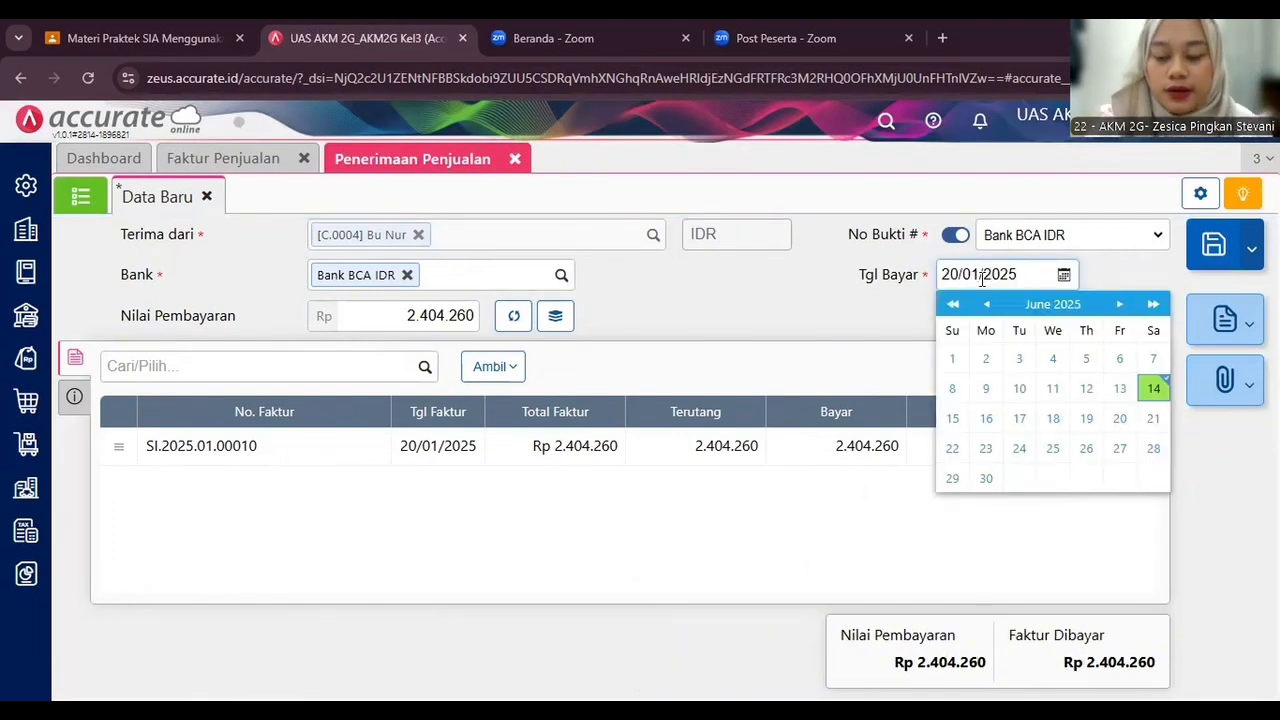
{"action": "left_click", "coordinate": [885, 345]}
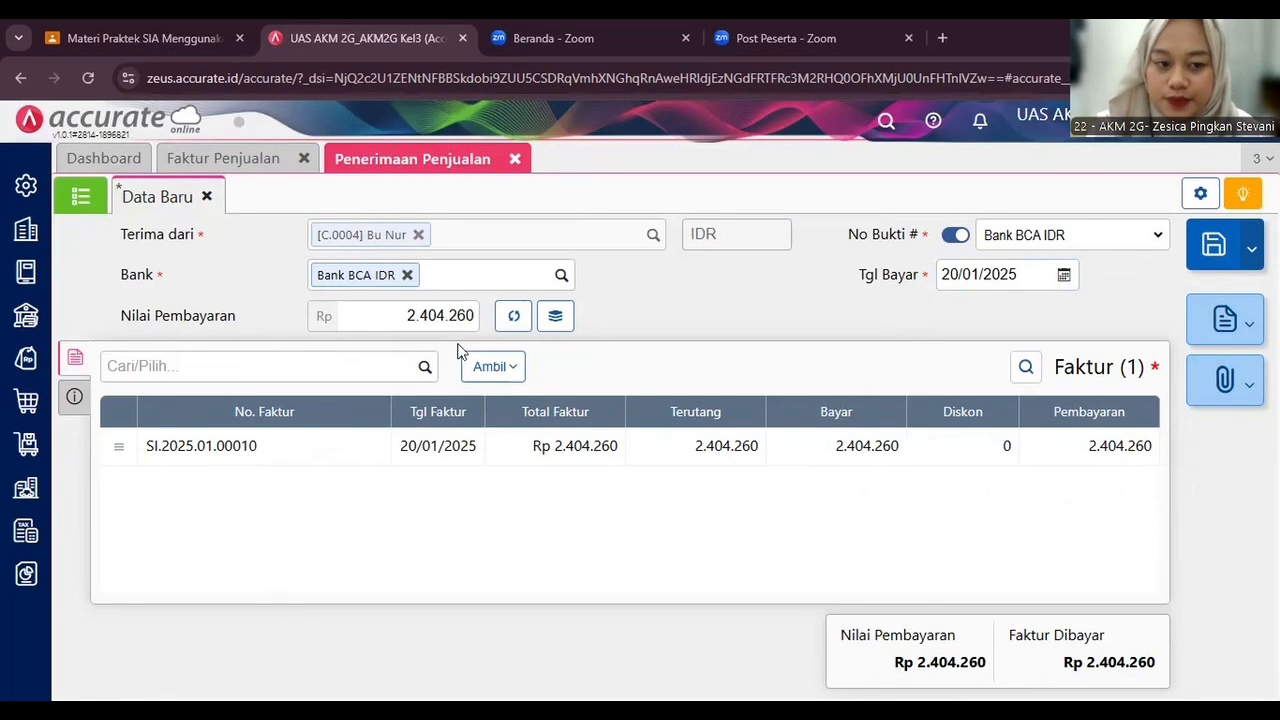
Set the payment method to Transfer Bank.
{"action": "left_click", "coordinate": [75, 396]}
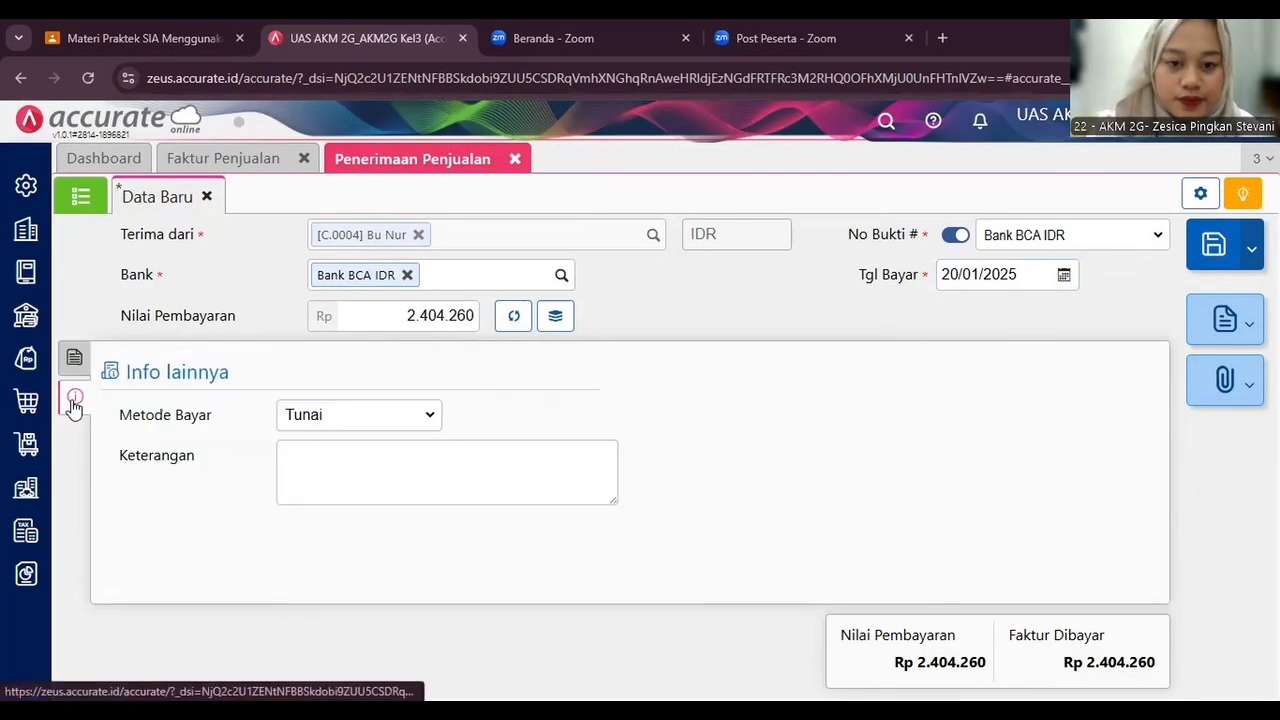
{"action": "left_click", "coordinate": [313, 420]}
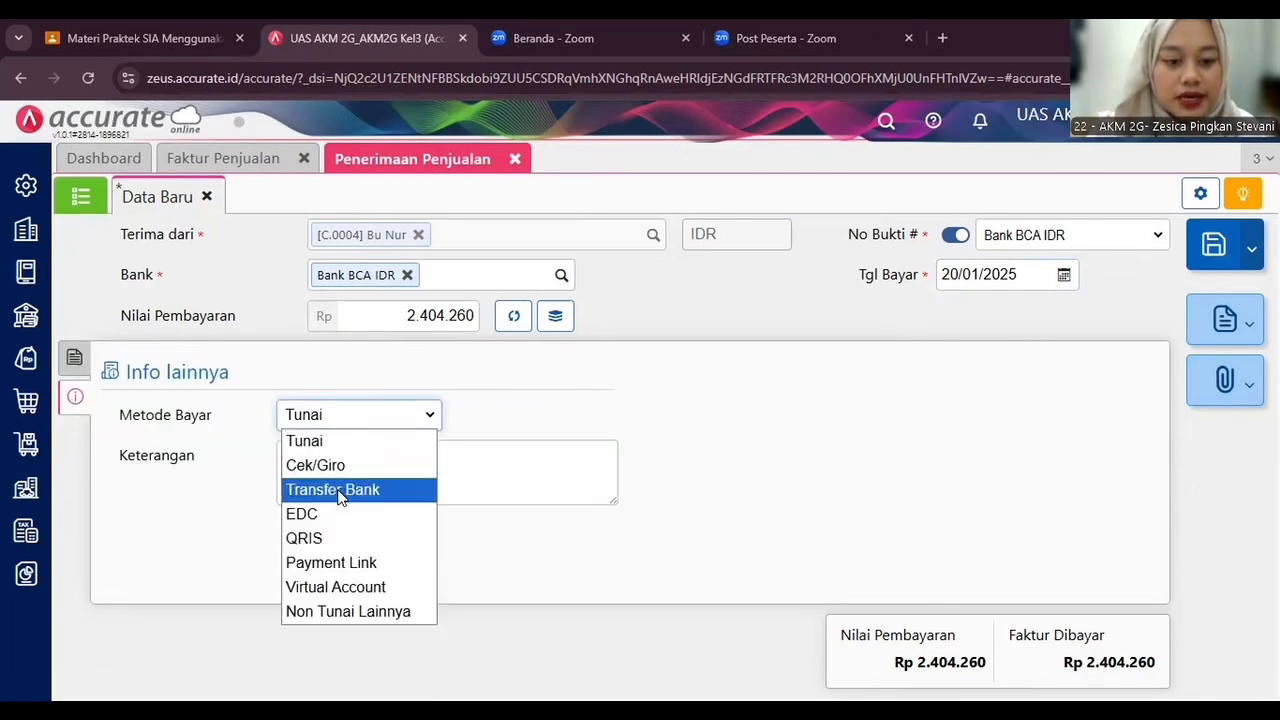
{"action": "left_click", "coordinate": [338, 492]}
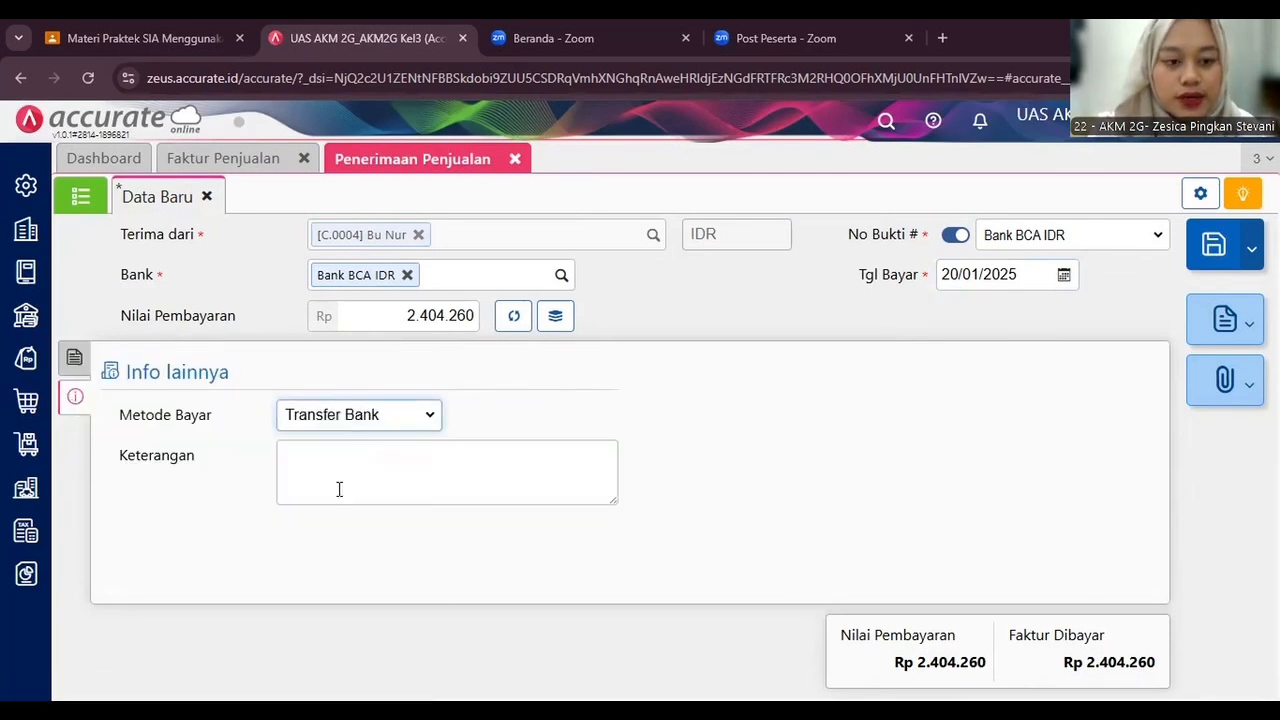
{"action": "left_click", "coordinate": [72, 356]}
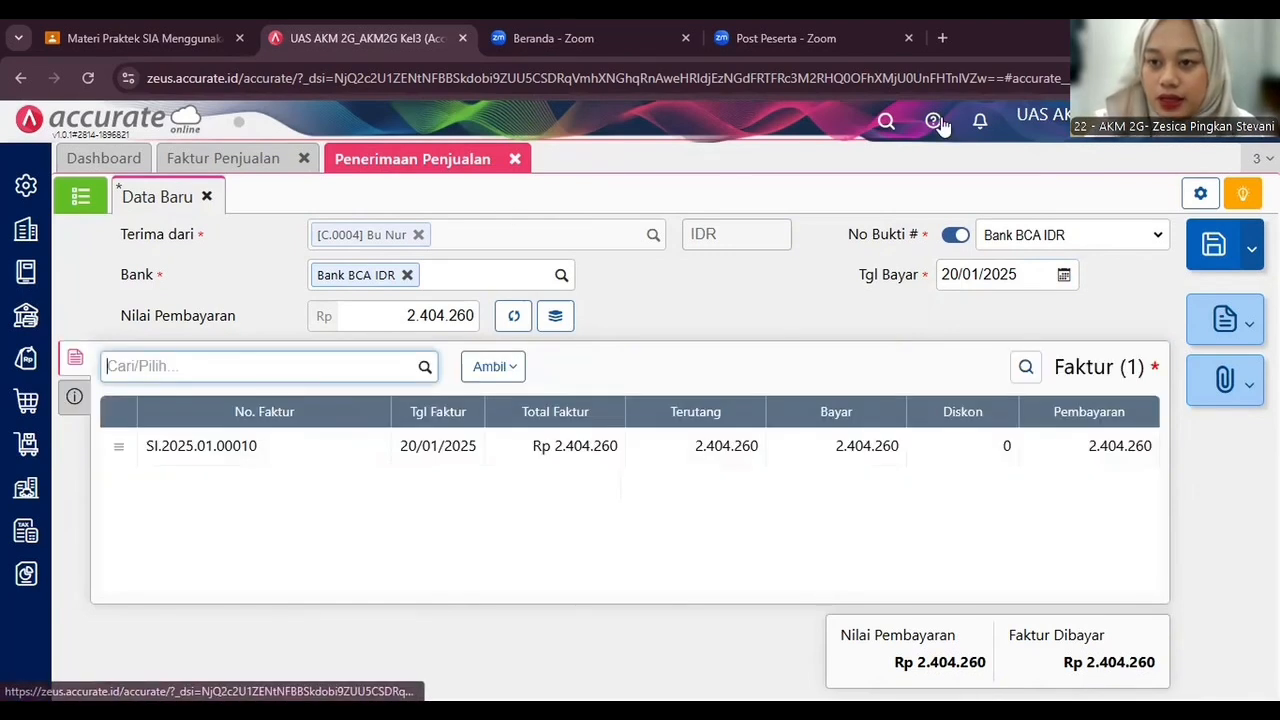
Save the payment receipt and close both the receipt and invoice forms.
{"action": "left_click", "coordinate": [1226, 260]}
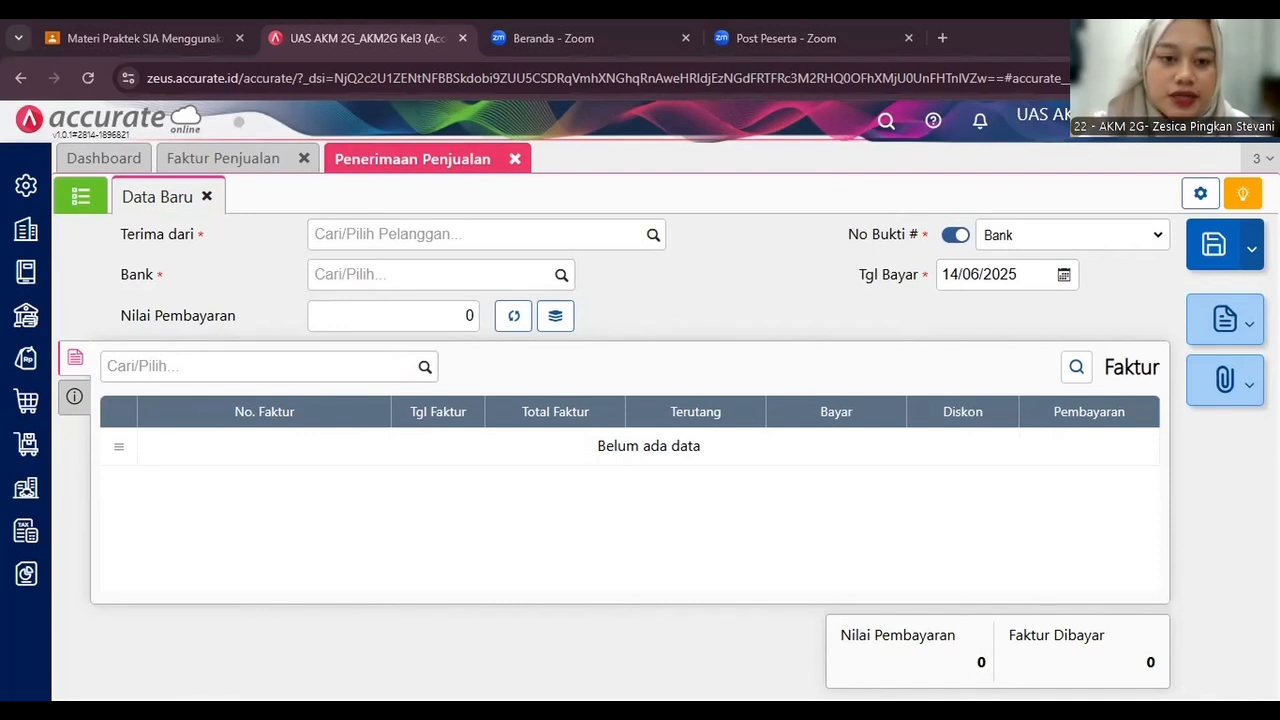
{"action": "left_click", "coordinate": [515, 158]}
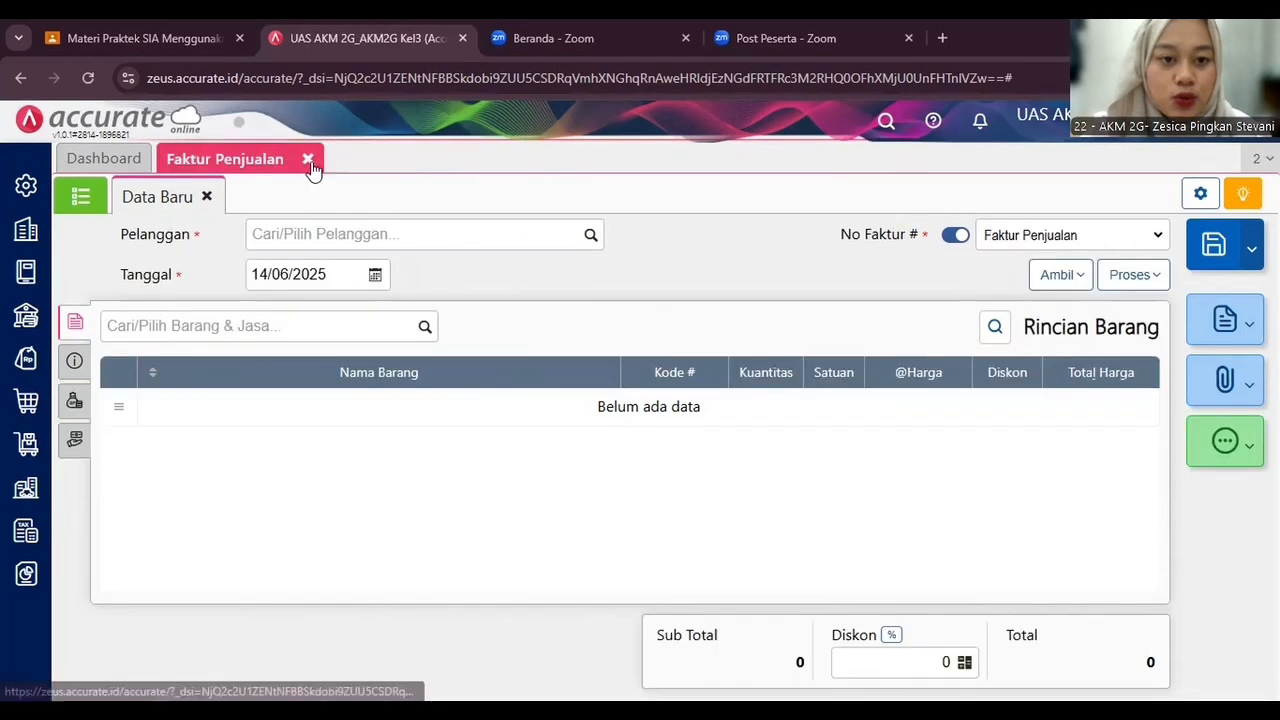
{"action": "left_click", "coordinate": [309, 160]}
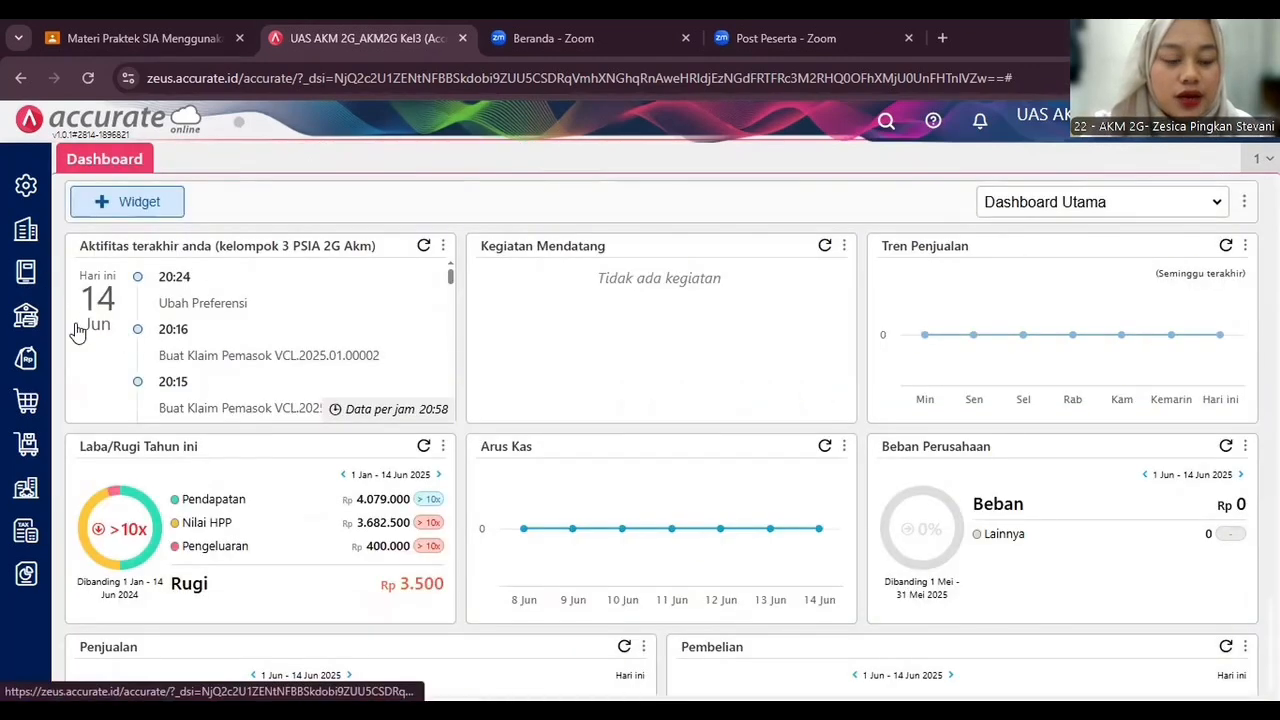
Start a new customer claim and select the customer by name.
{"action": "left_click", "coordinate": [30, 358]}
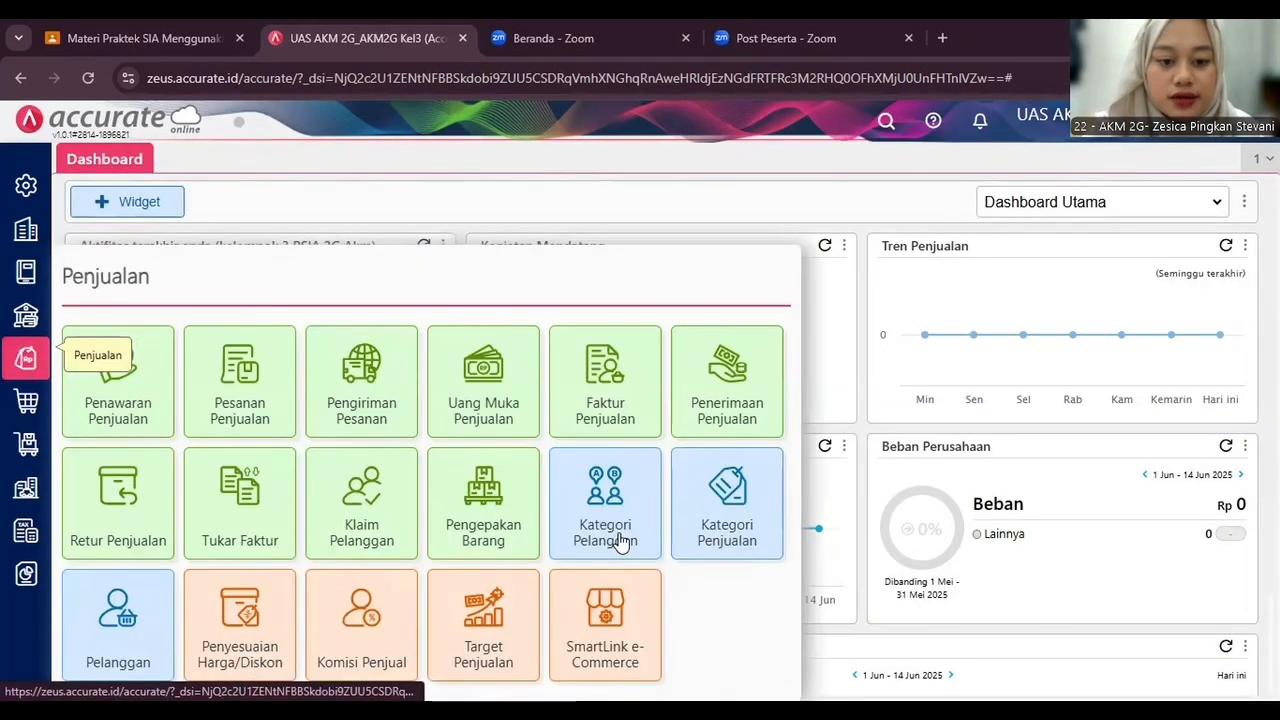
{"action": "left_click", "coordinate": [362, 530]}
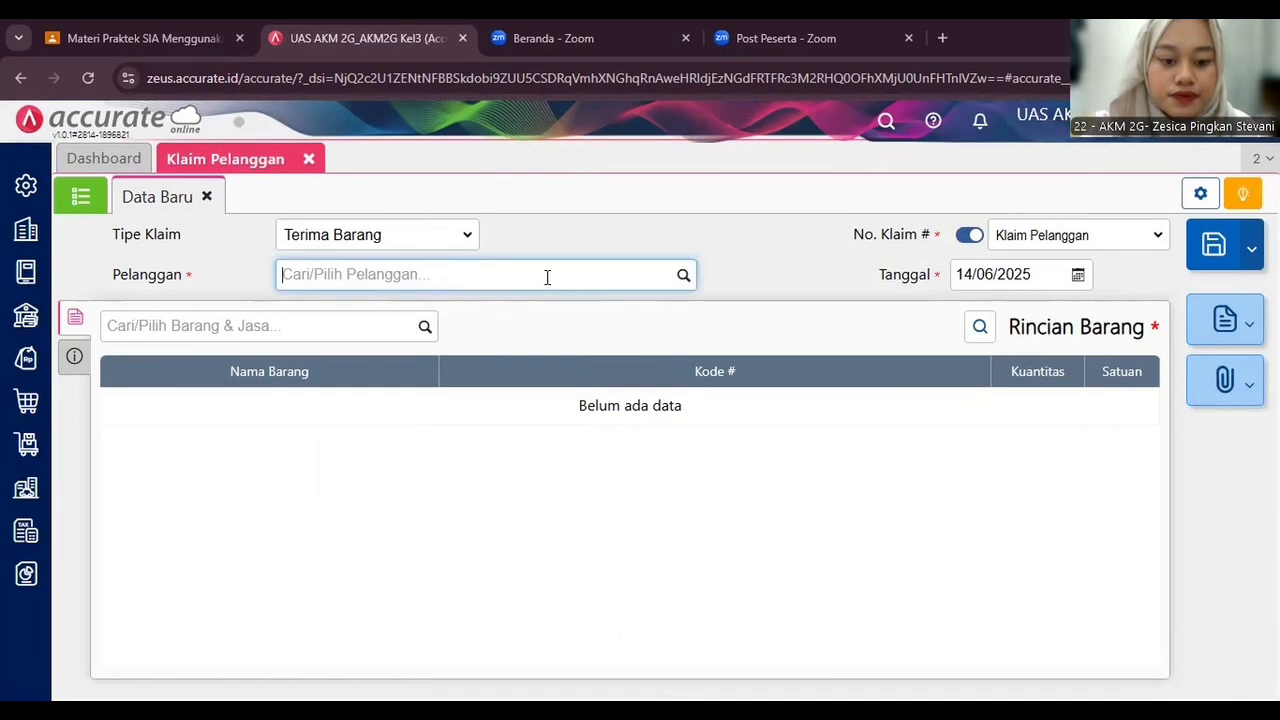
{"action": "type", "text": "Bu Nur"}
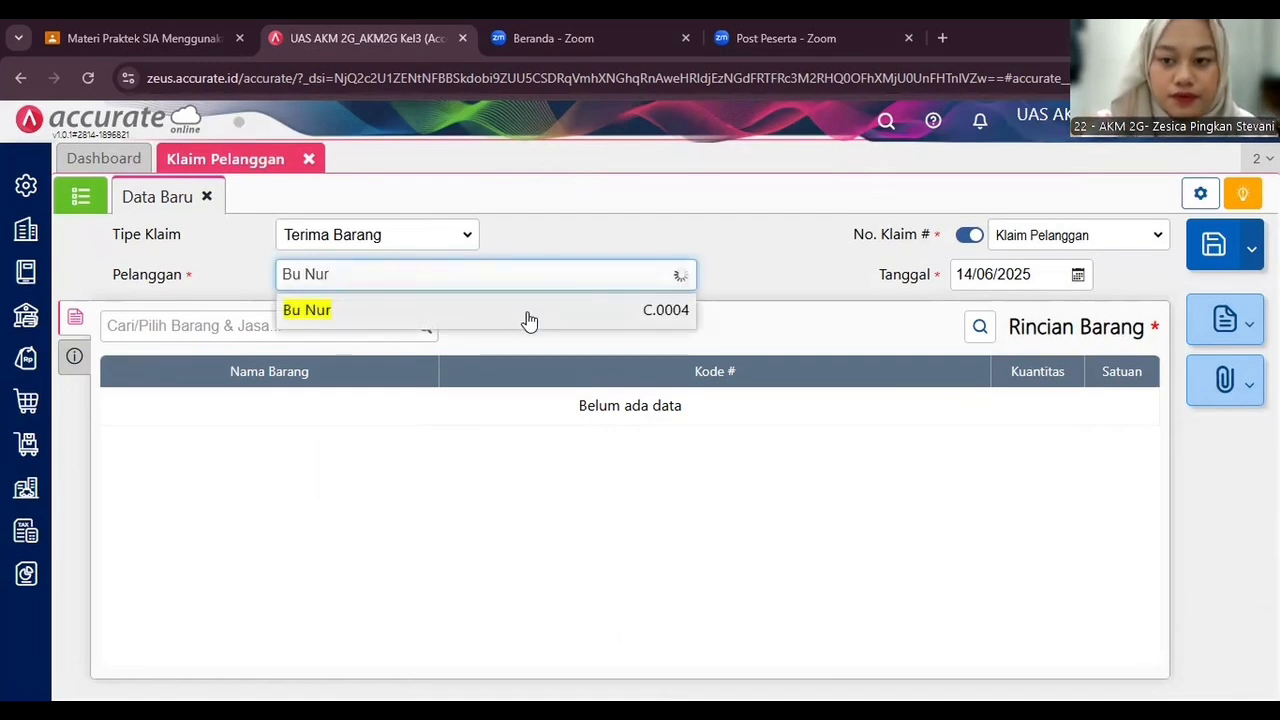
{"action": "left_click", "coordinate": [529, 317]}
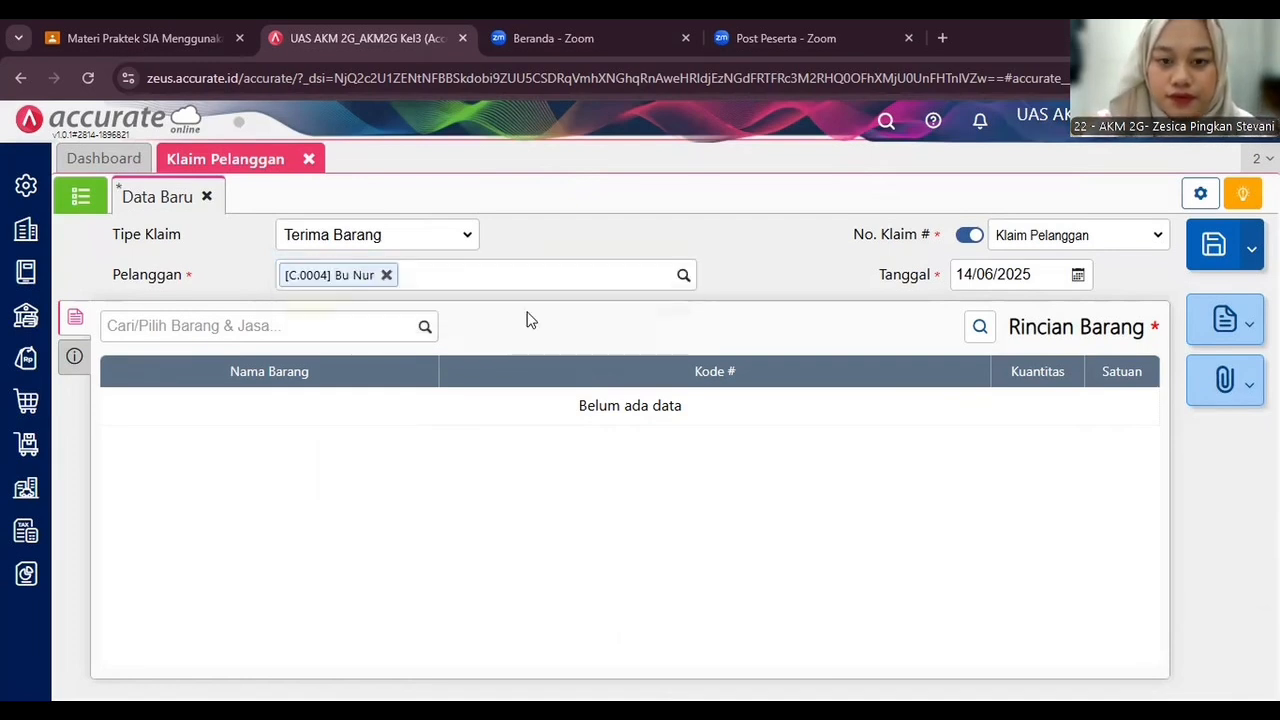
Set the customer claim date to 23/01/2025.
{"action": "left_click", "coordinate": [1012, 274]}
{"action": "type", "text": "23/"}
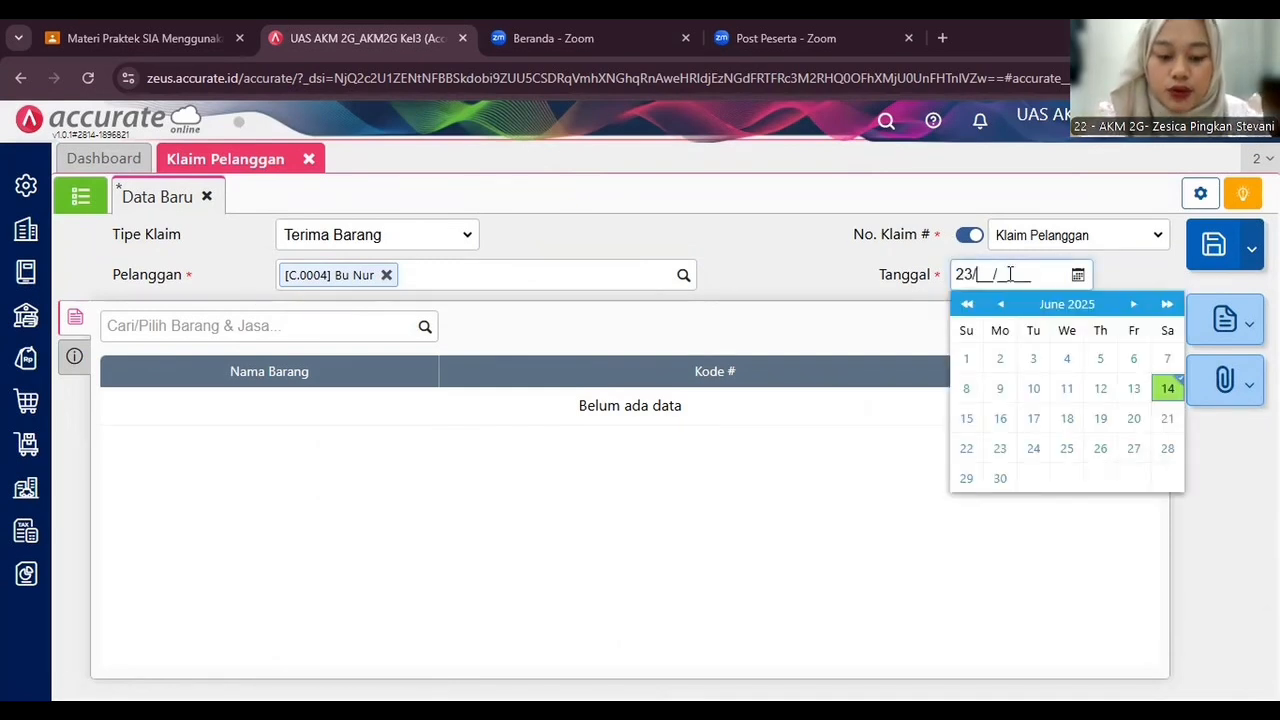
{"action": "type", "text": "01/2025"}
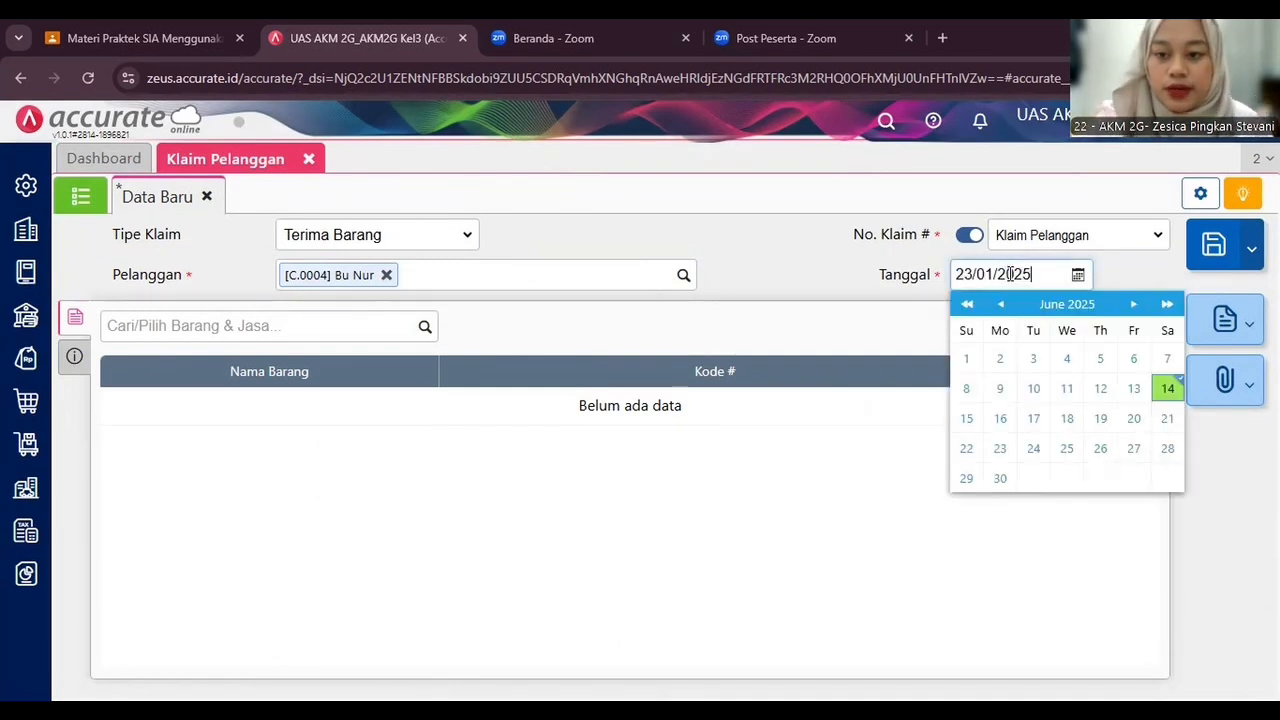
{"action": "left_click", "coordinate": [823, 292]}
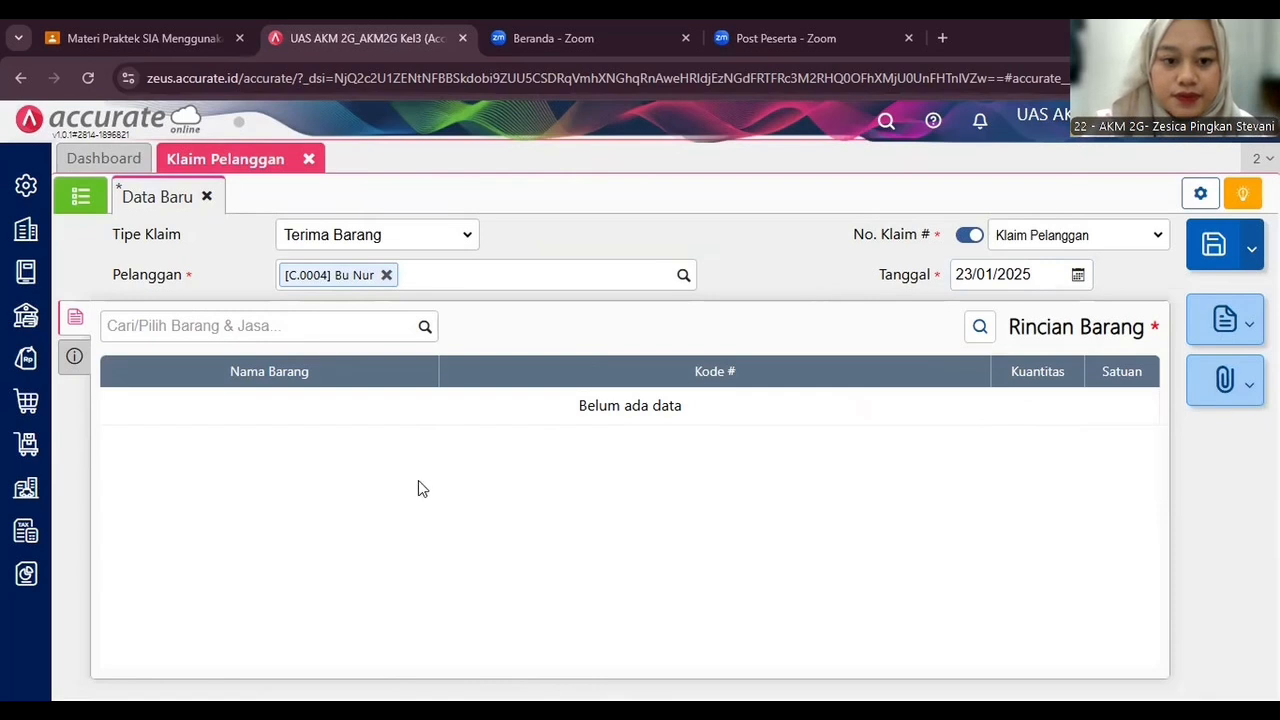
Add the item Royco Ayam to the claim with a quantity of 10.
{"action": "left_click", "coordinate": [396, 327]}
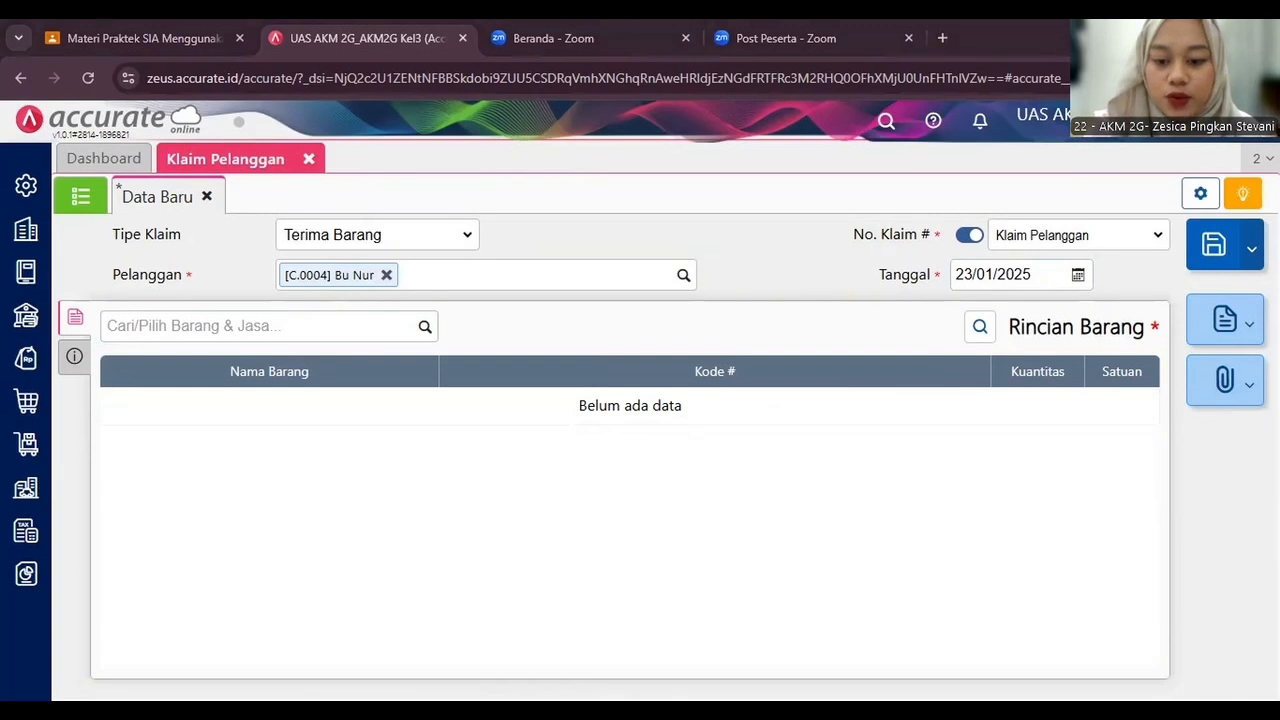
{"action": "left_click", "coordinate": [367, 319]}
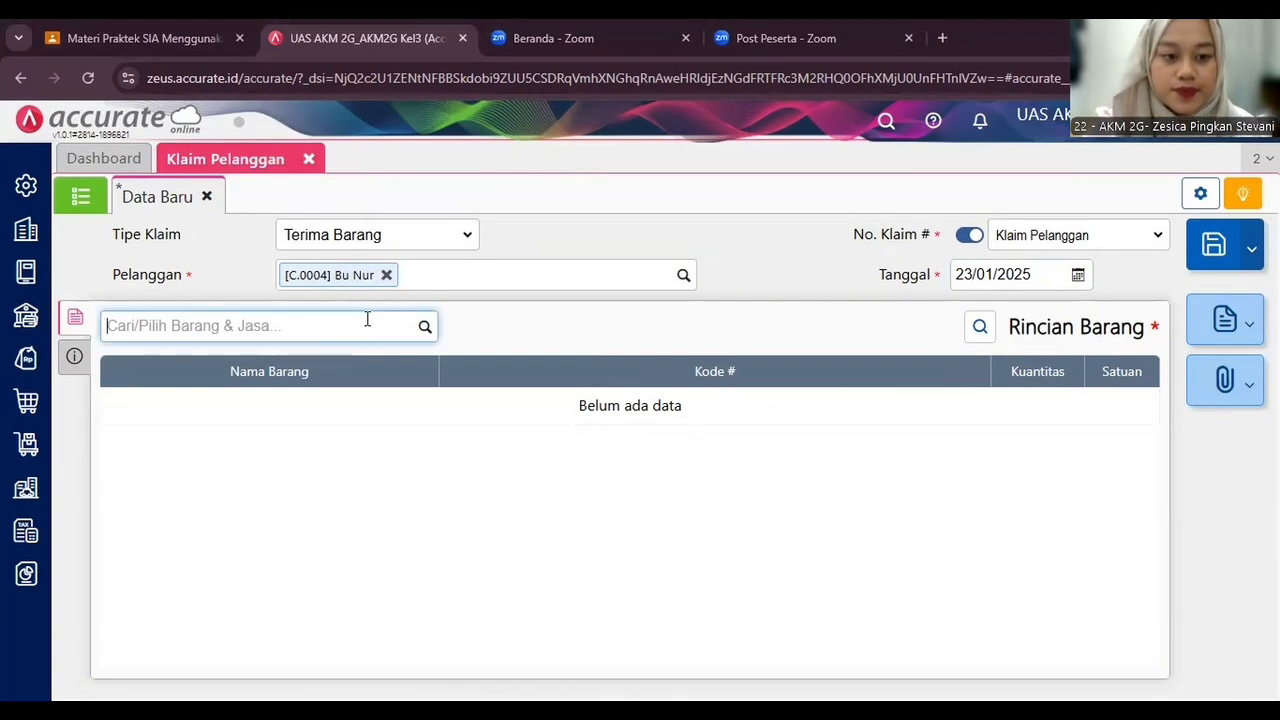
{"action": "type", "text": "royco "}
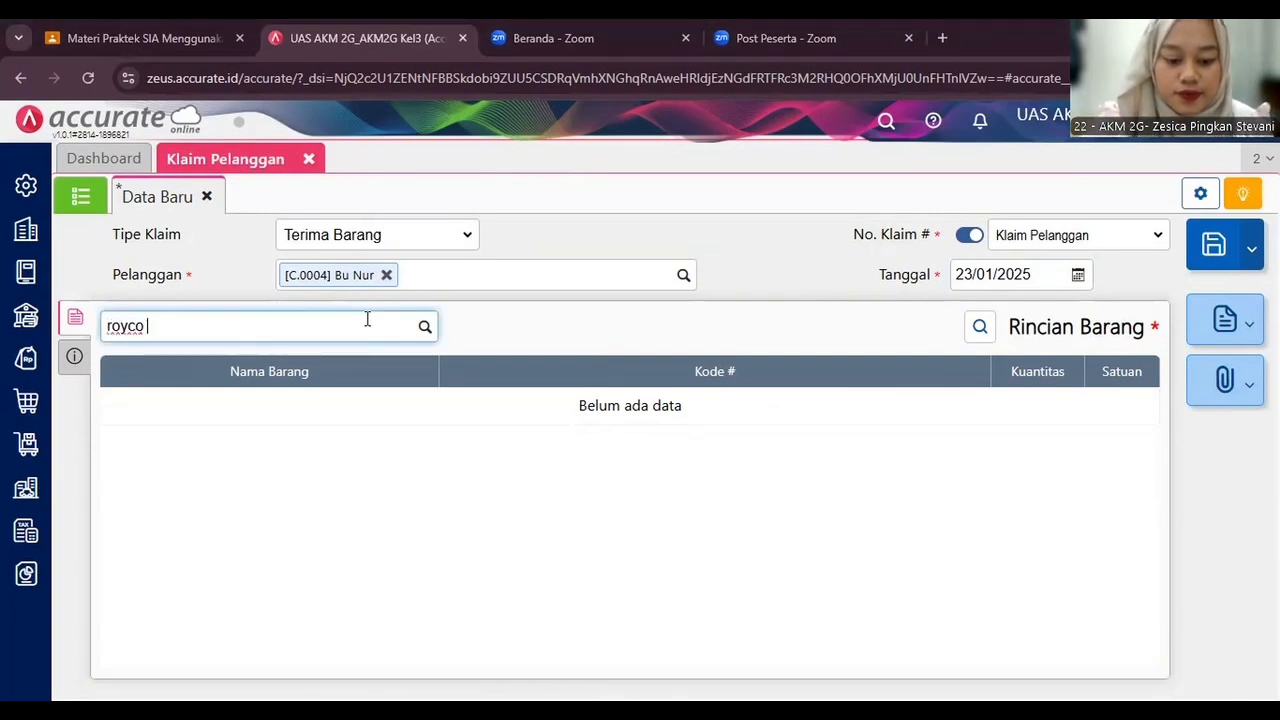
{"action": "type", "text": "ayam"}
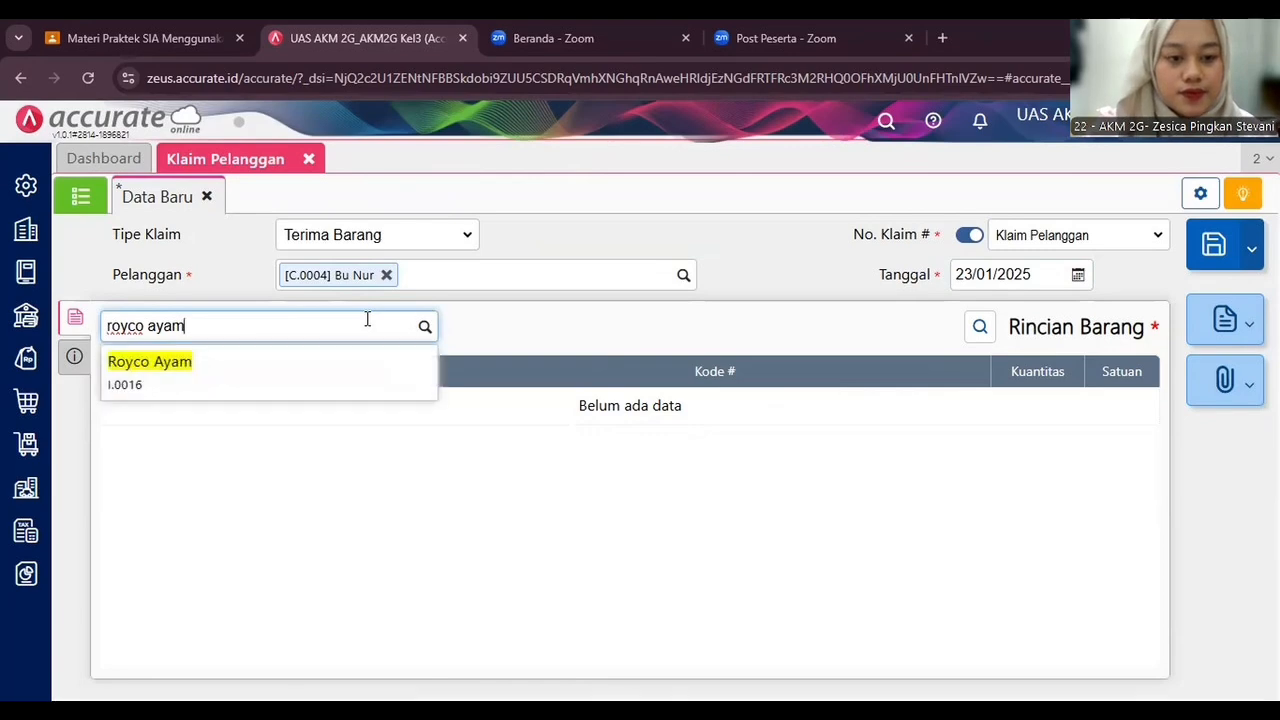
{"action": "left_click", "coordinate": [357, 380]}
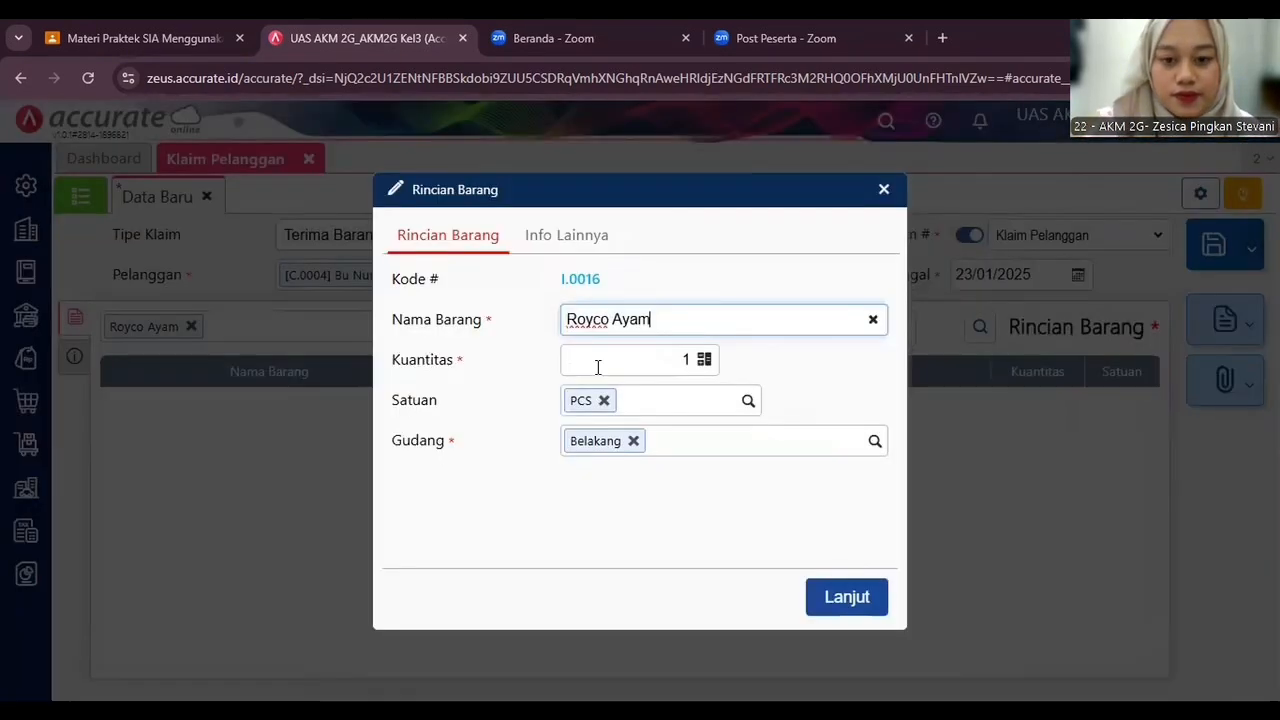
{"action": "left_click", "coordinate": [689, 361]}
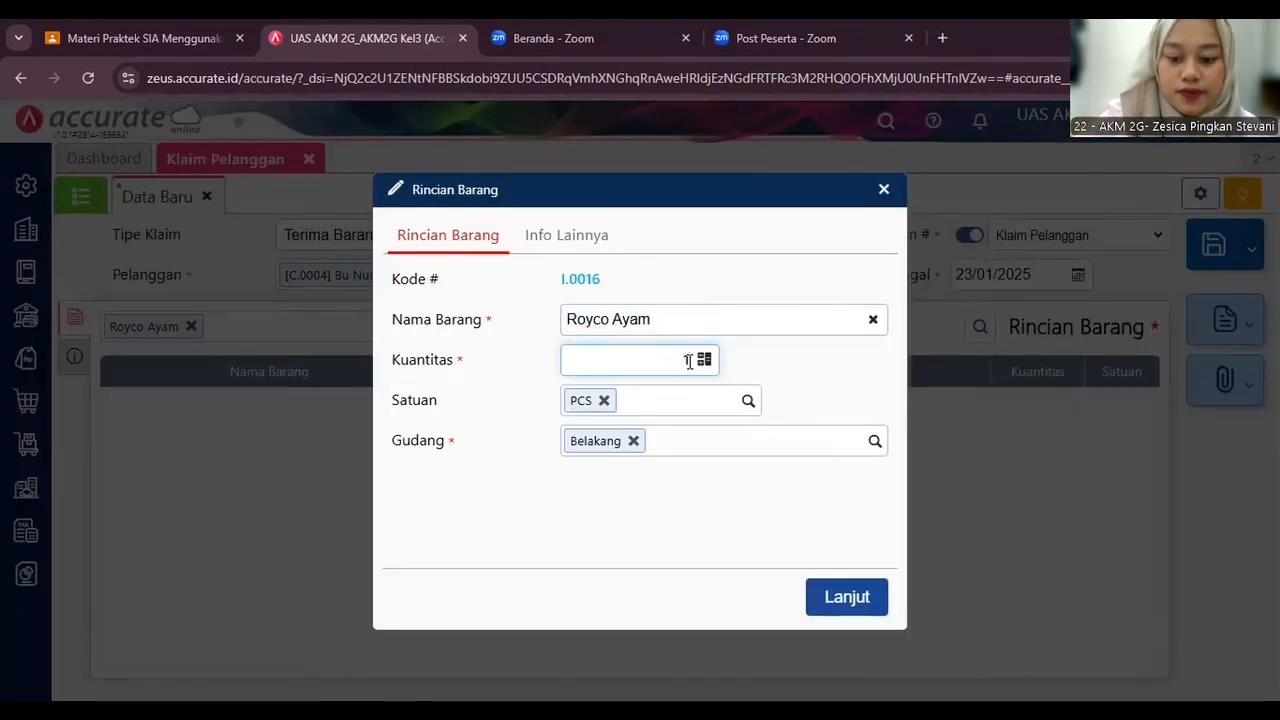
{"action": "type", "text": "10"}
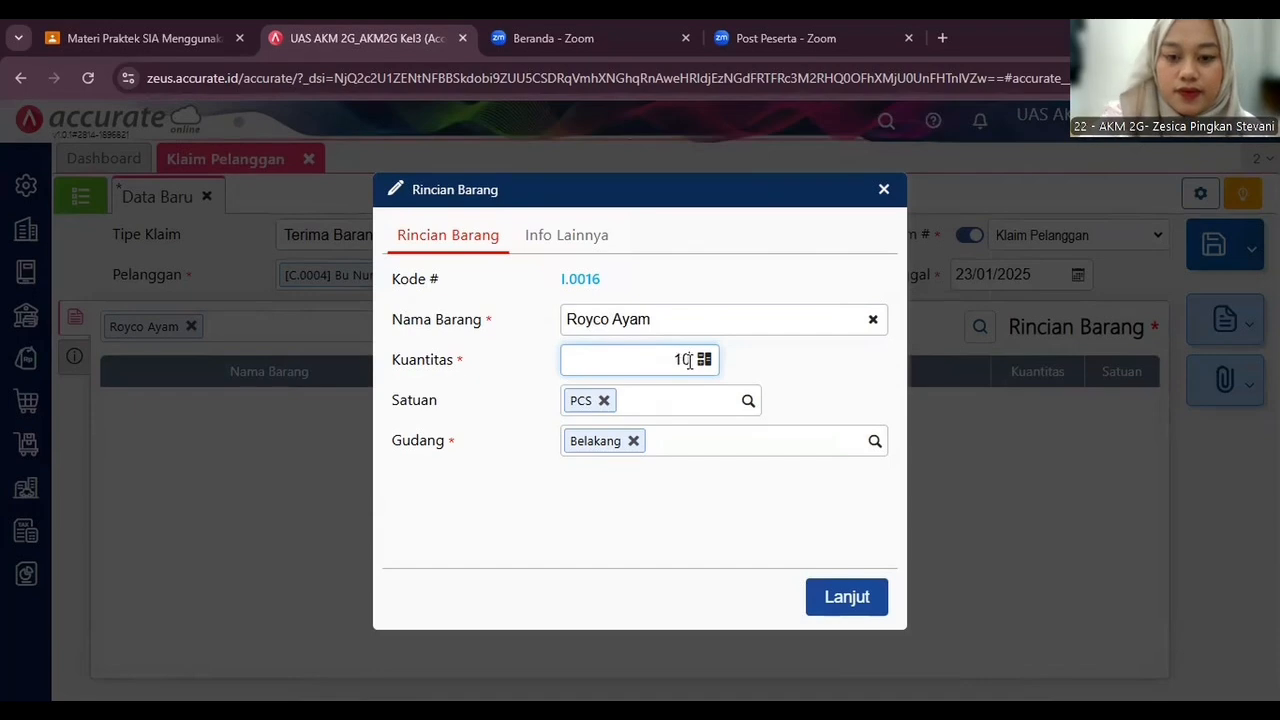
{"action": "left_click", "coordinate": [846, 597]}
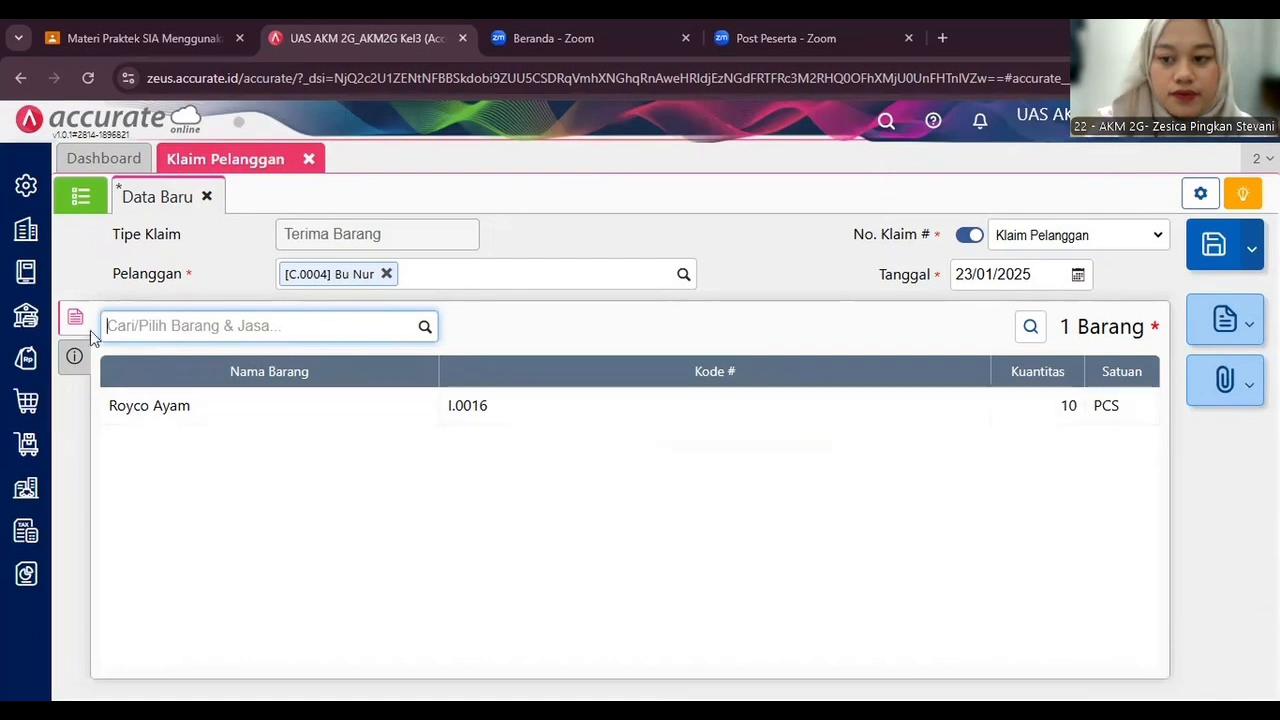
Check the claim's other info section, return to the item details and save the Terima Barang claim.
{"action": "left_click", "coordinate": [74, 356]}
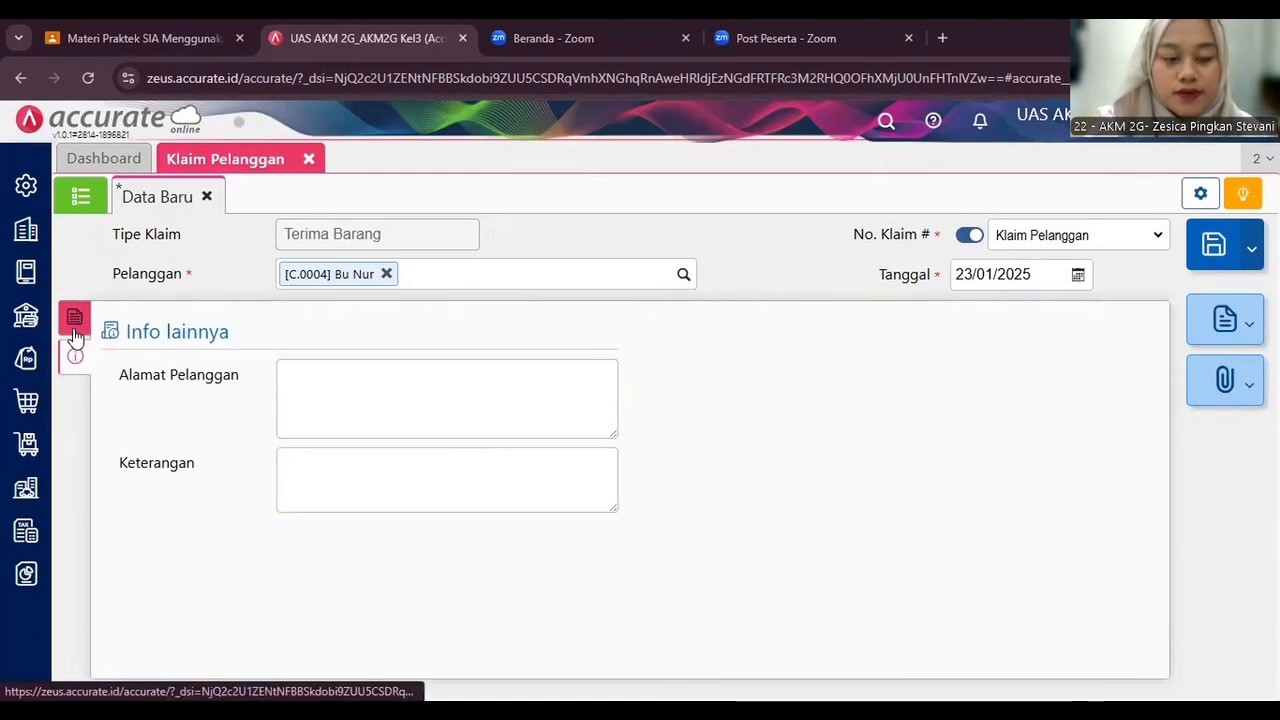
{"action": "left_click", "coordinate": [75, 318]}
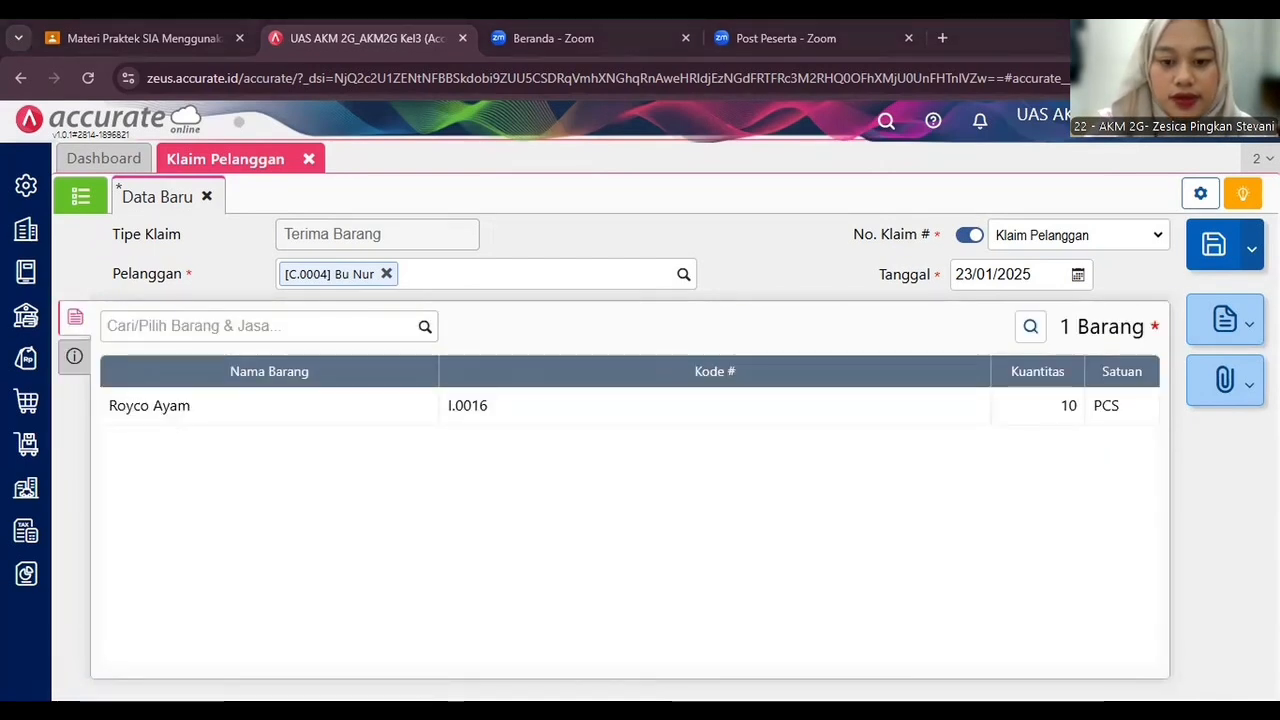
{"action": "left_click", "coordinate": [1218, 248]}
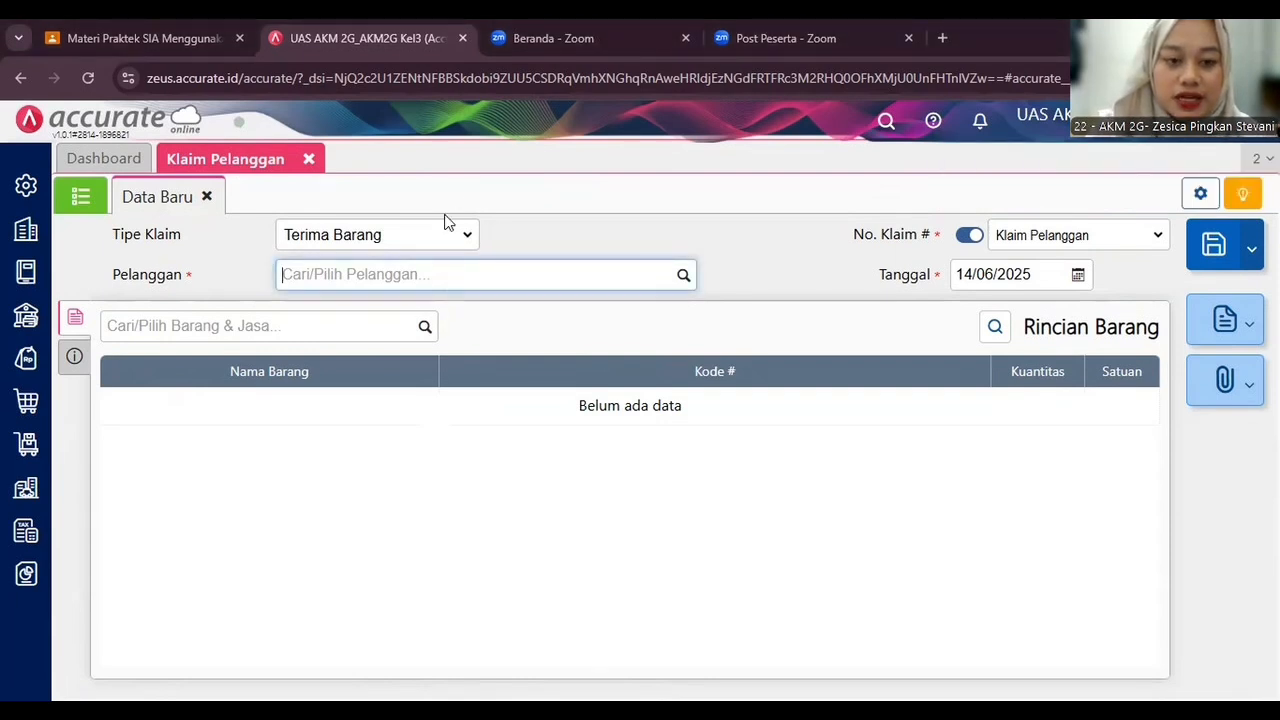
Start a Kirim Barang claim and copy the Royco Ayam item from claim CCL.2025.01.00001.
{"action": "left_click", "coordinate": [444, 242]}
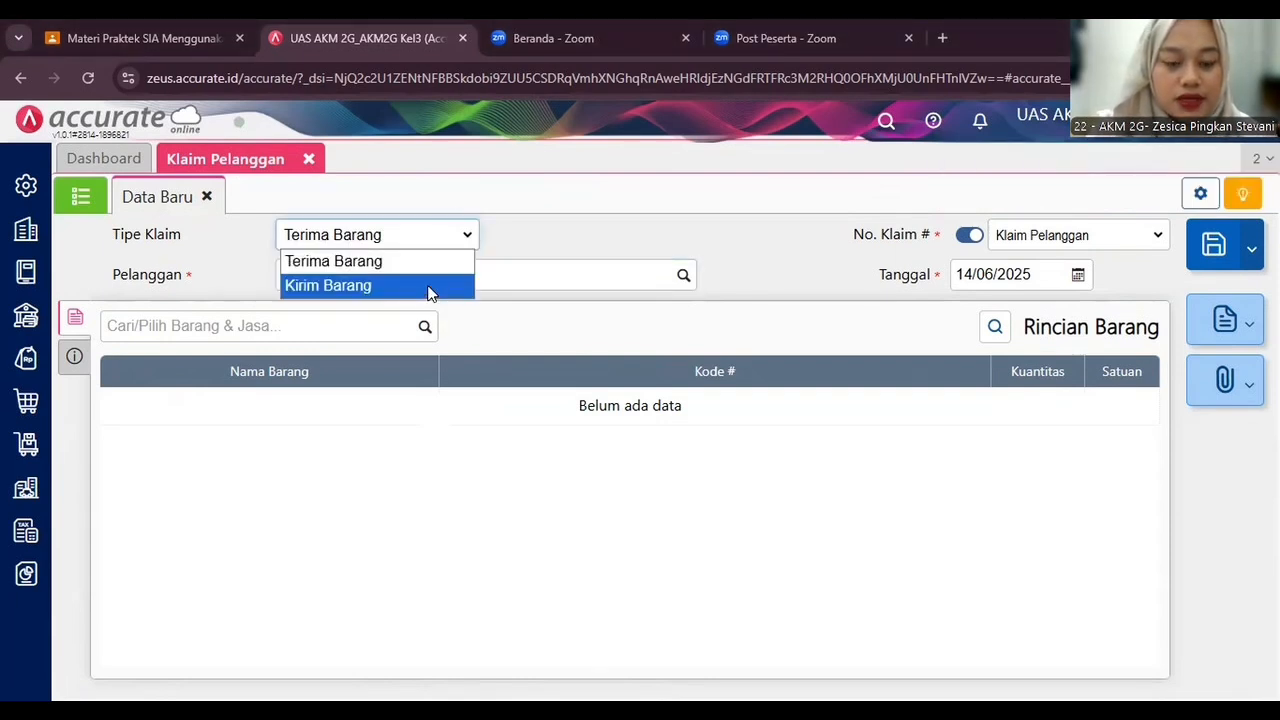
{"action": "left_click", "coordinate": [430, 288]}
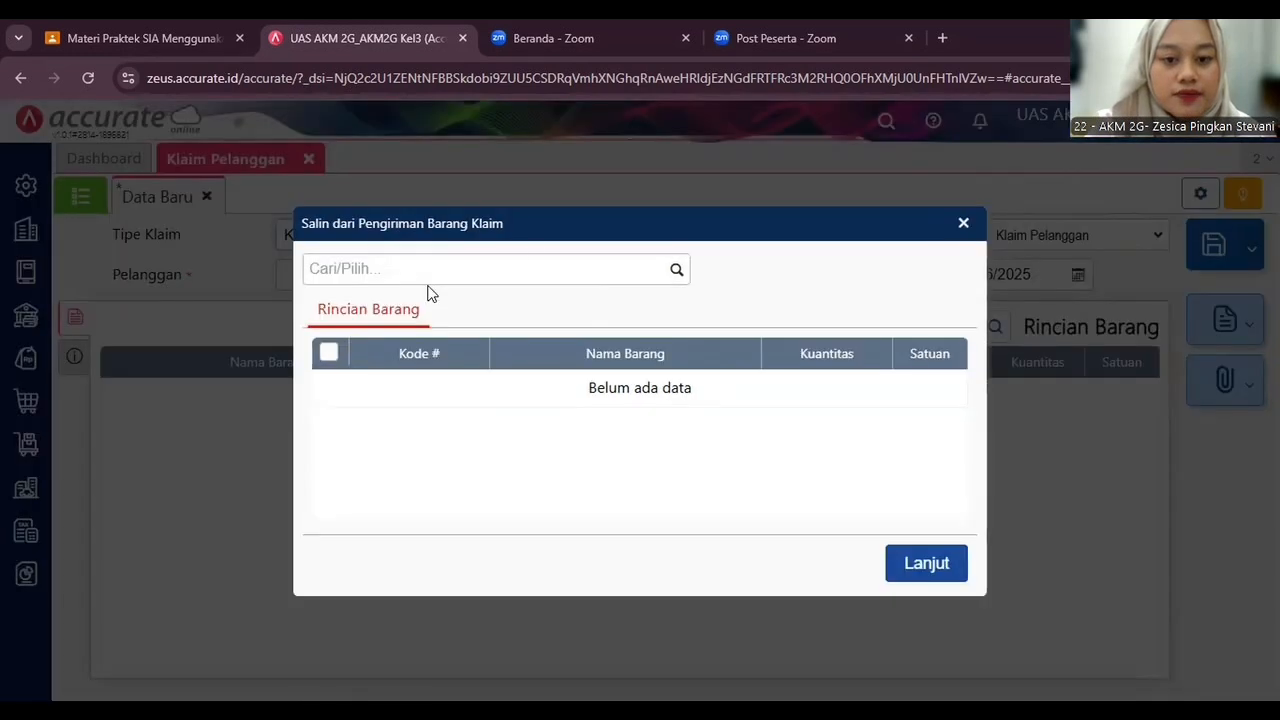
{"action": "left_click", "coordinate": [677, 270]}
{"action": "left_click", "coordinate": [608, 318]}
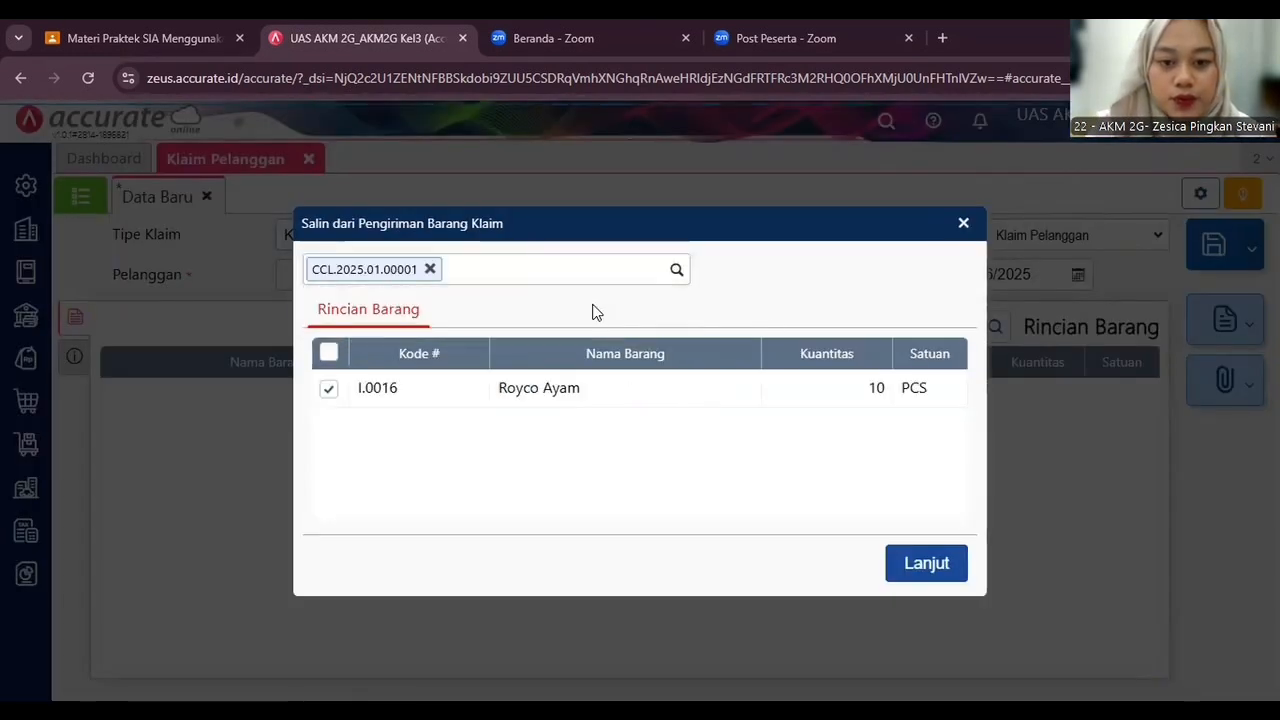
{"action": "left_click", "coordinate": [900, 572]}
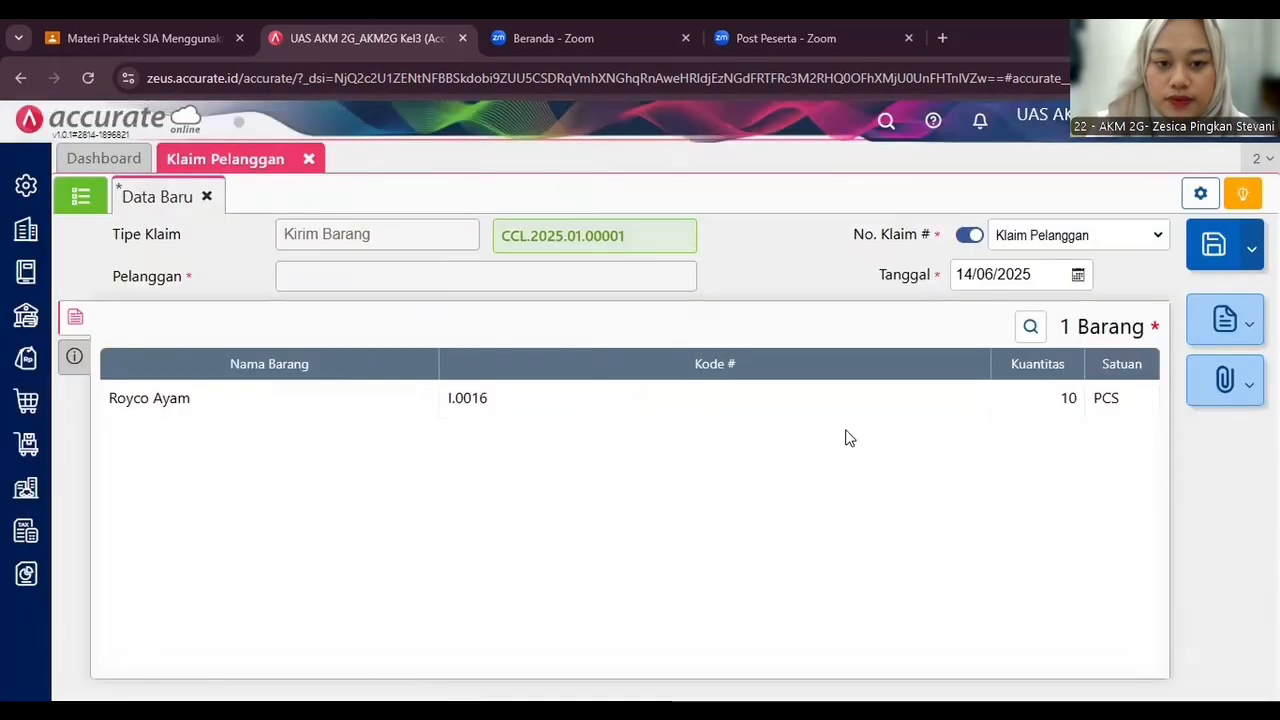
Set the Kirim Barang claim date to 24/01/2025 and save the claim.
{"action": "left_click", "coordinate": [1014, 273]}
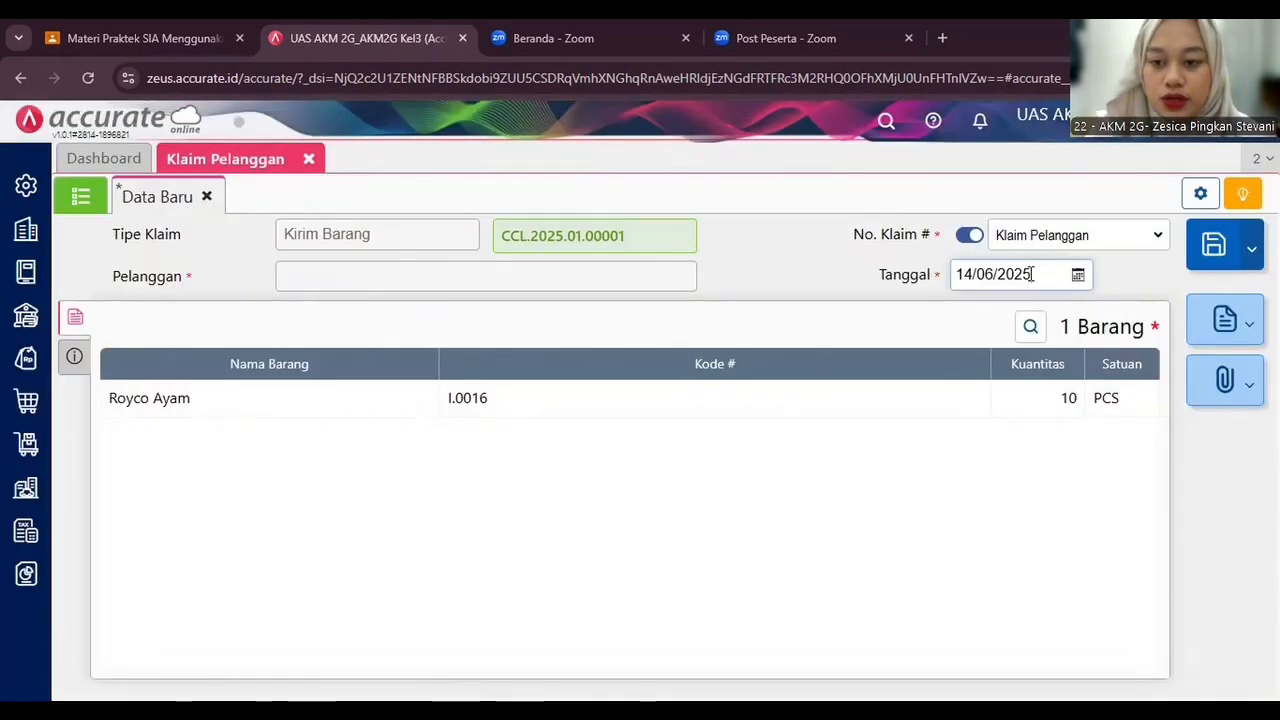
{"action": "type", "text": "24012025"}
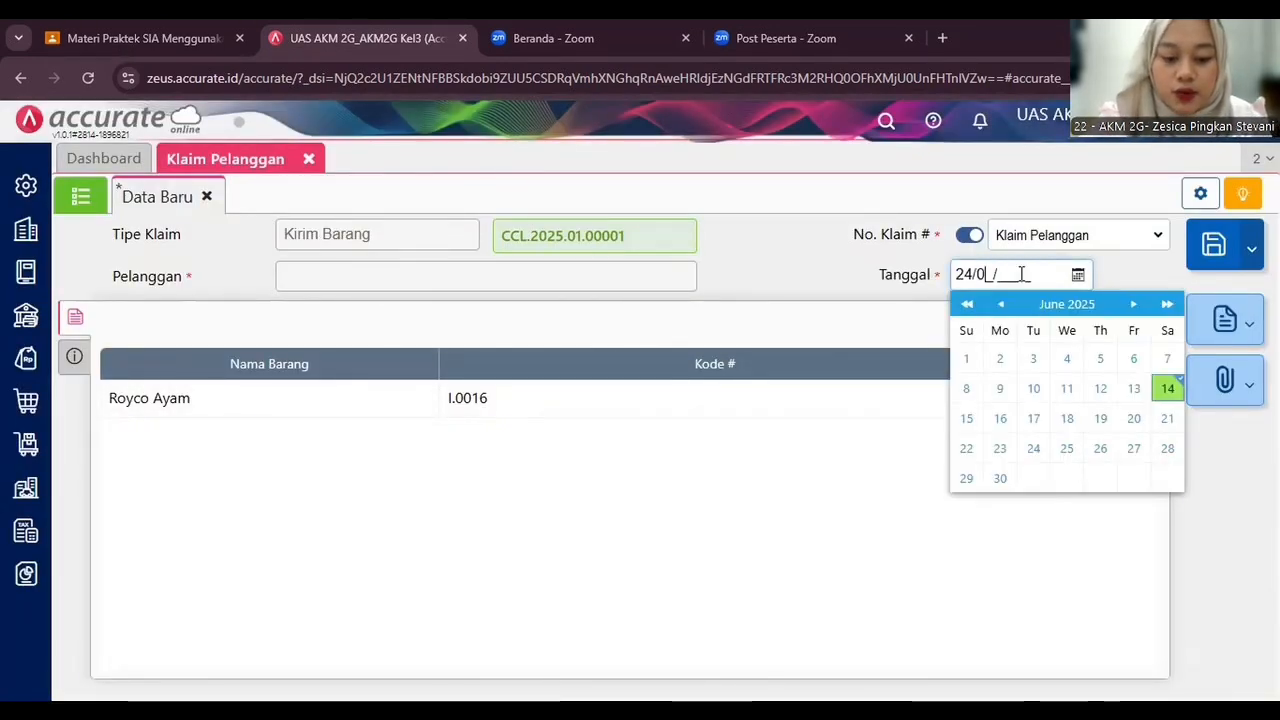
{"action": "left_click", "coordinate": [853, 318]}
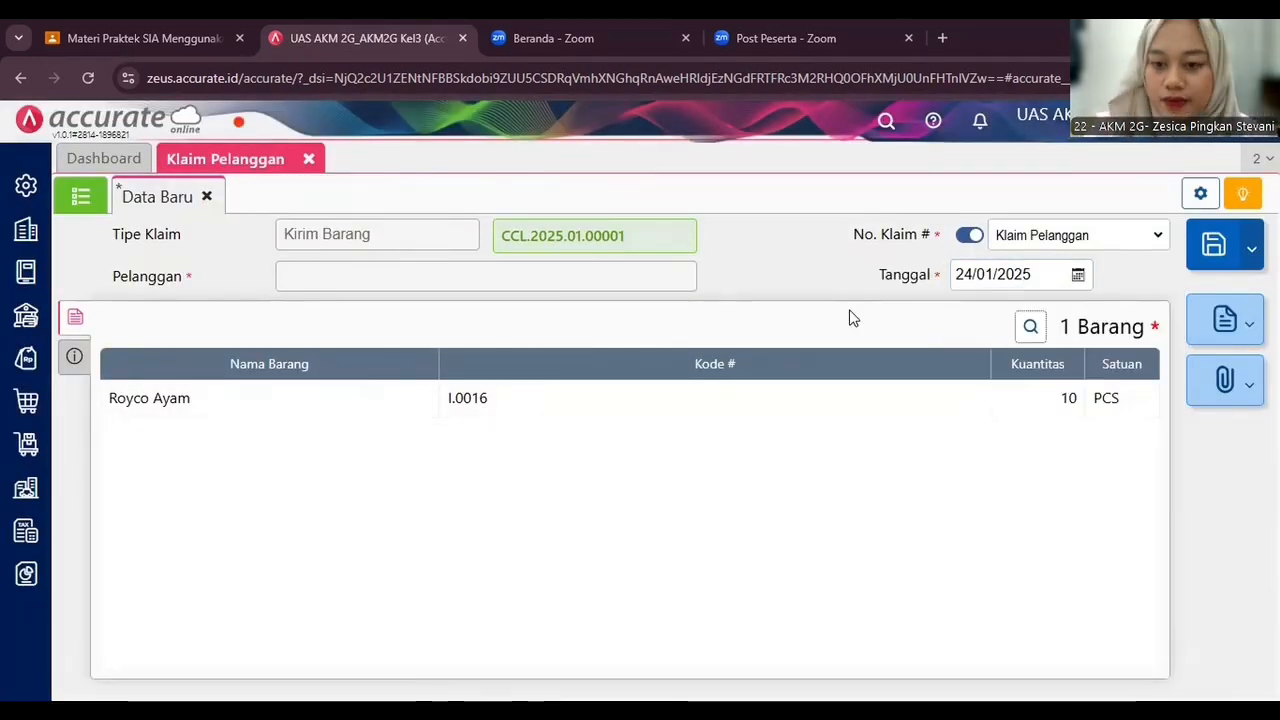
{"action": "left_click", "coordinate": [1220, 248]}
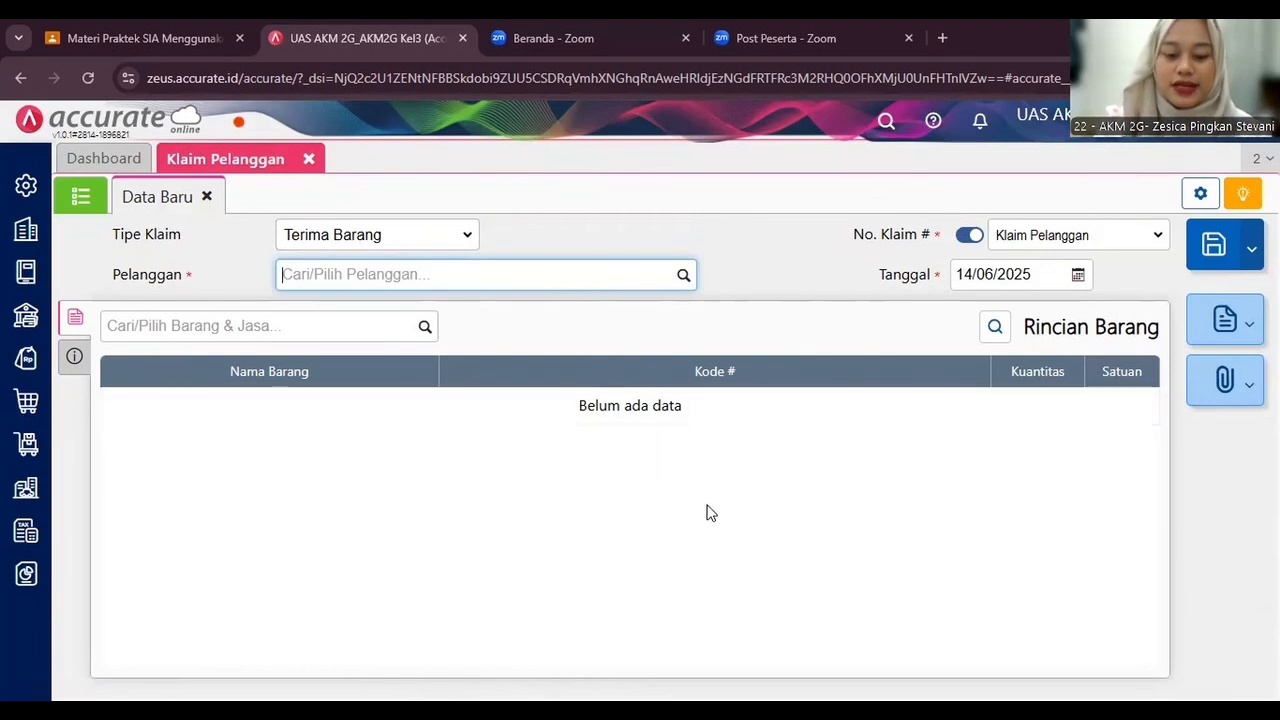
{"action": "key", "text": "alt+Tab"}
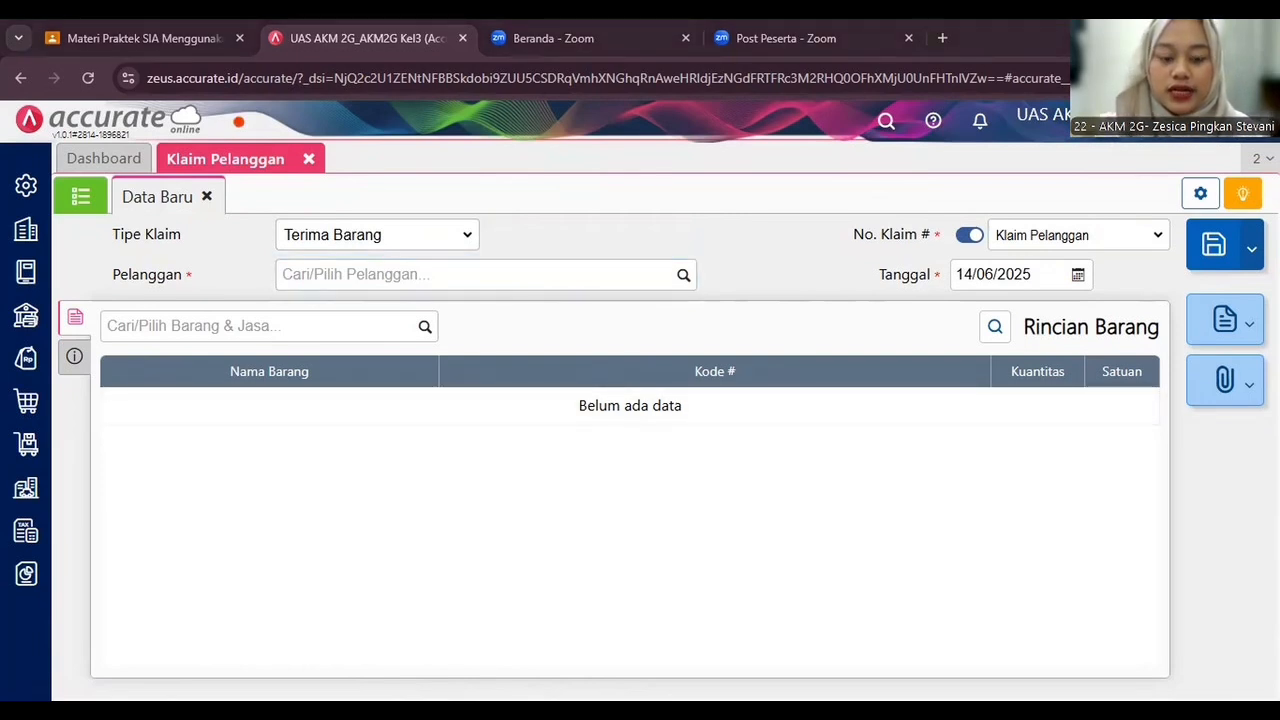